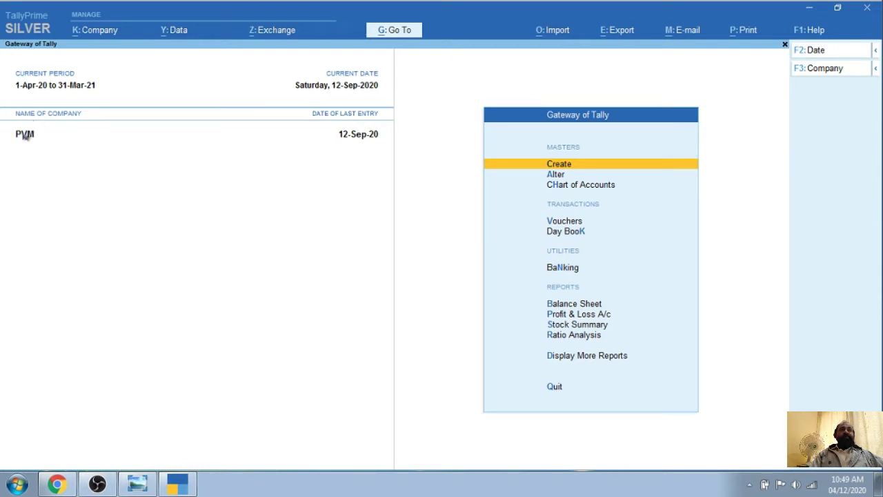
Shut the PVM company and choose to create a new company from the company list
click(98, 33)
click(100, 97)
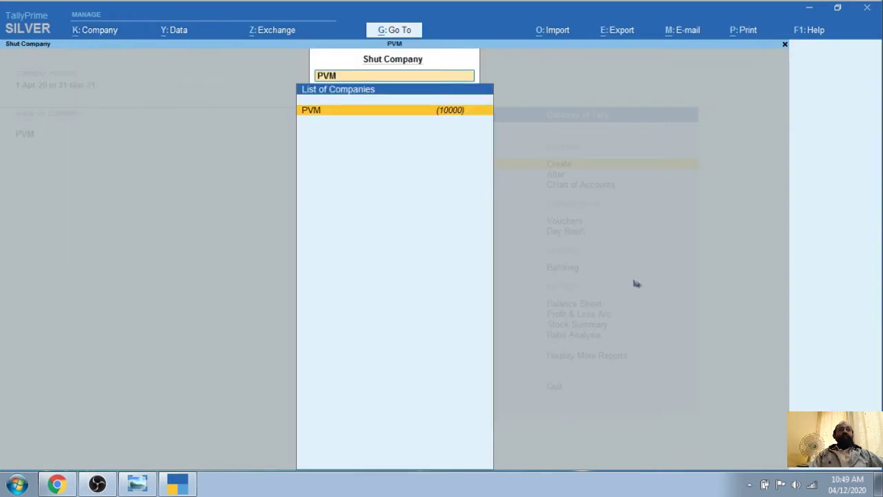
key(Return)
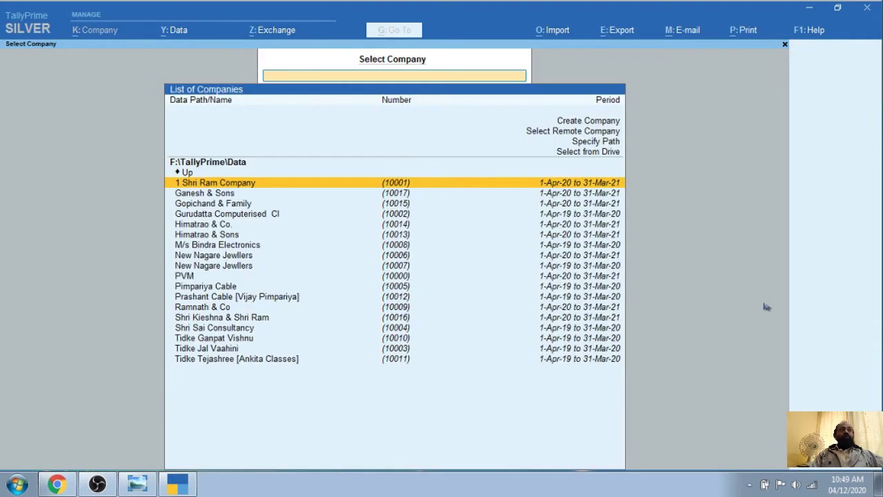
click(590, 123)
Name the new company 'Hiraman & Co' with address Nashik, state Maharashtra, pincode 422009
key(Return)
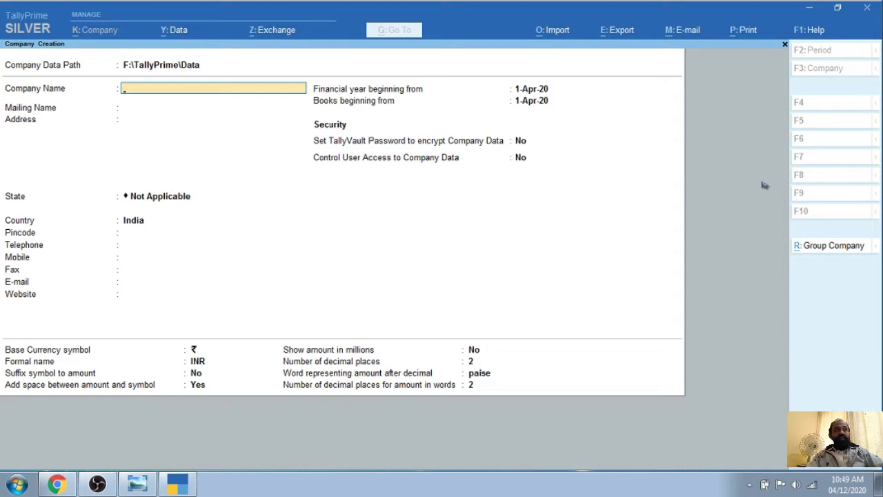
text(Hiraman)
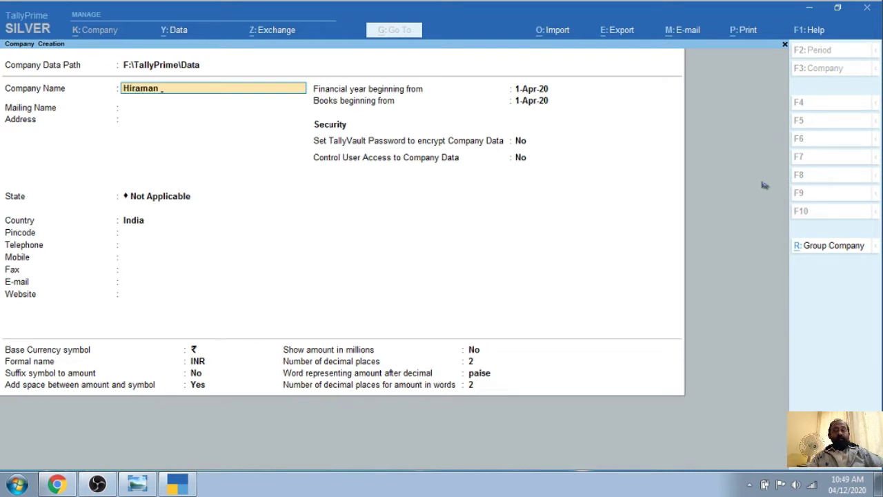
text( &)
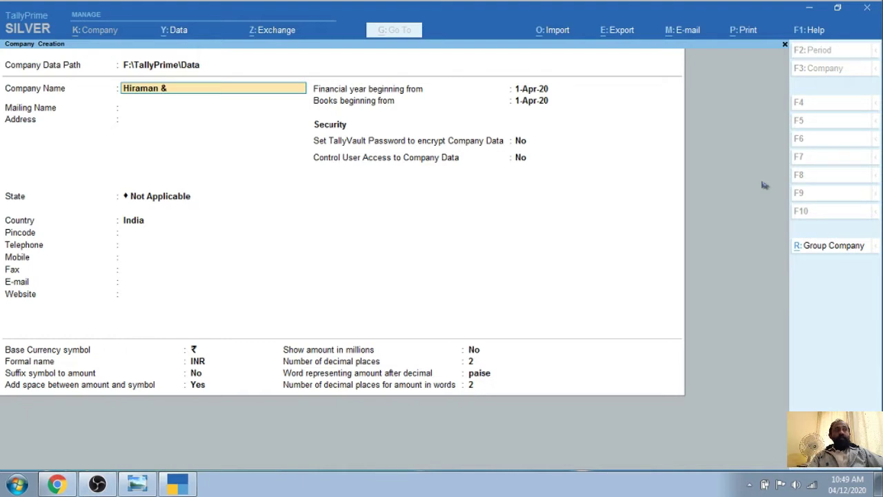
text( Co)
key(Return)
key(Return)
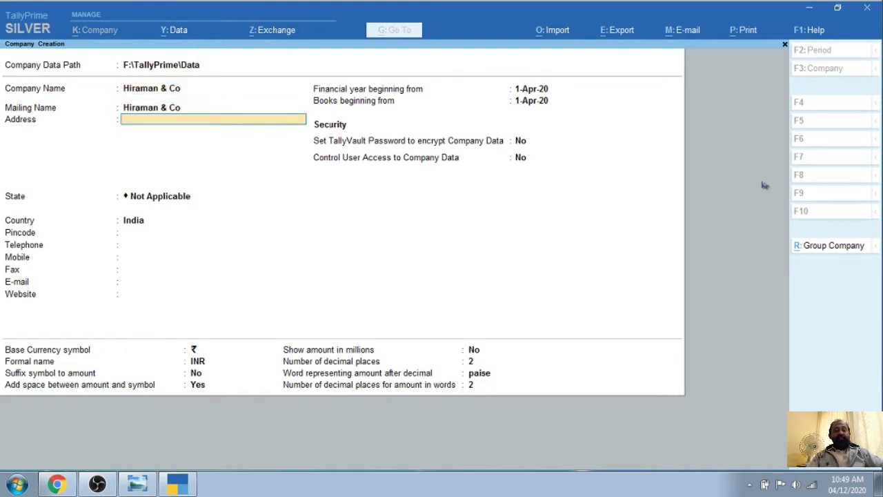
text(Nashik)
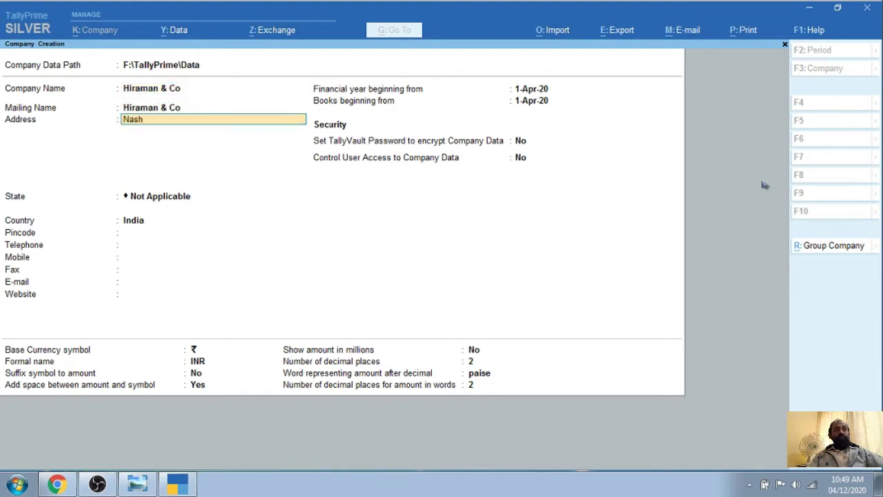
key(Return)
key(Return)
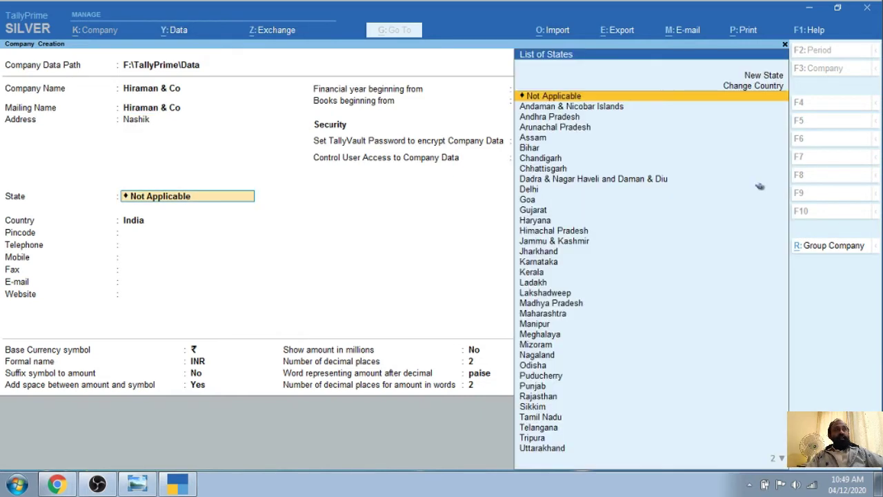
text(Mah)
key(Return)
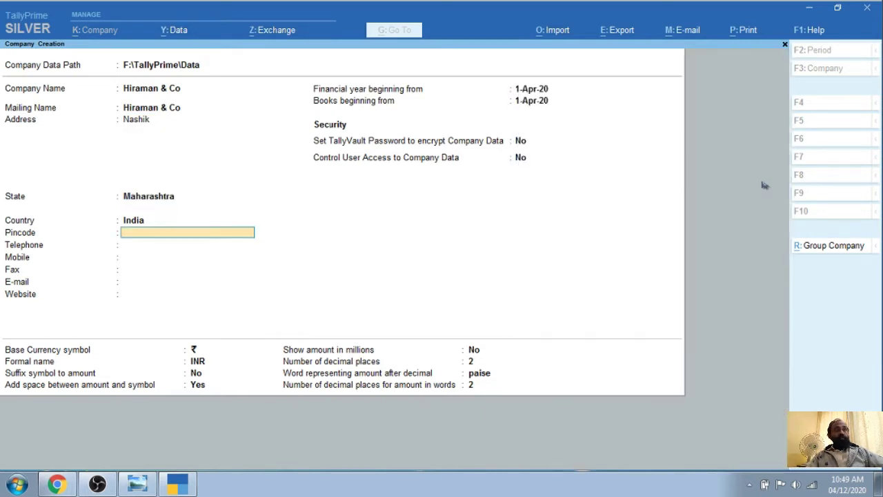
text(422009)
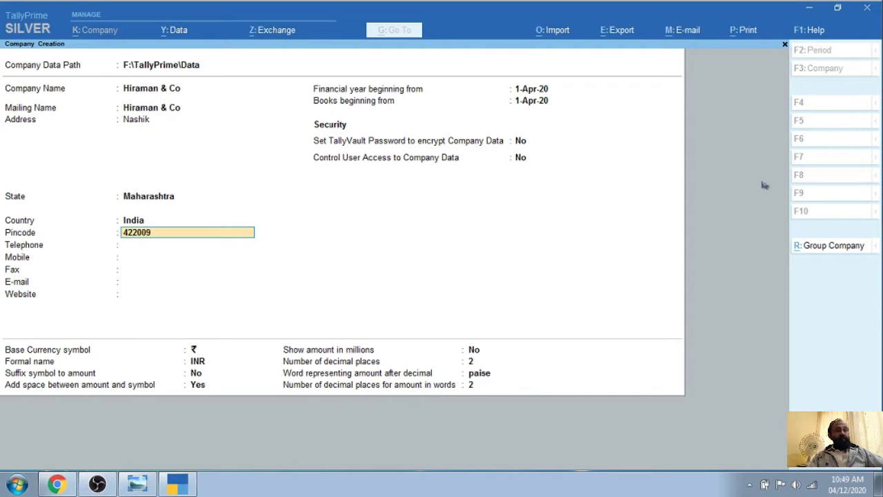
key(Return)
Enter the company's mobile number and e-mail, keeping default financial year and currency settings
key(Return)
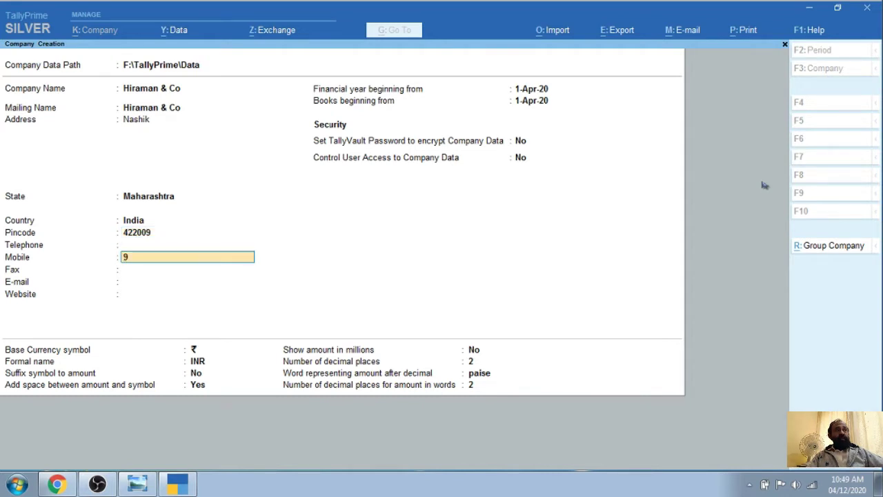
key(Return)
key(Return)
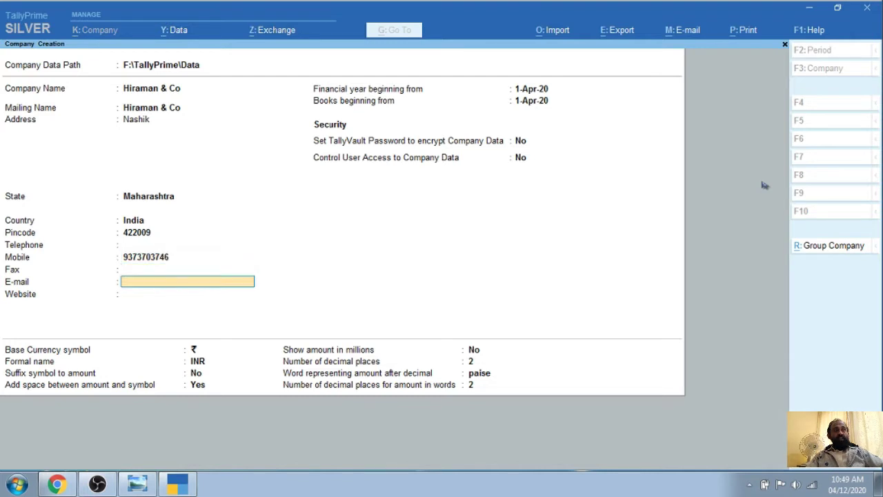
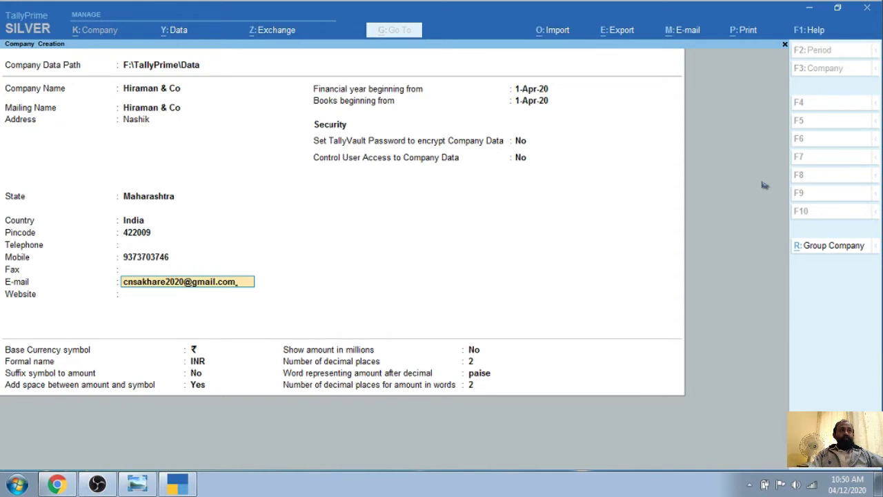
key(Return)
key(Return)
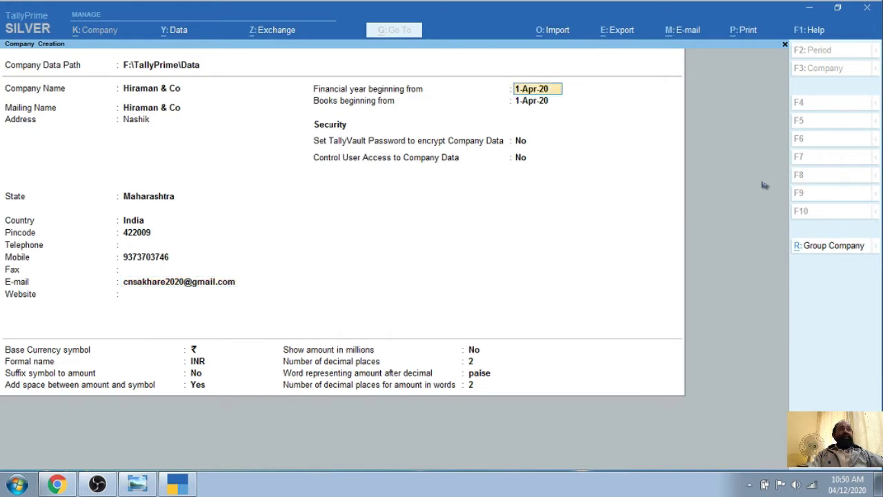
key(Return)
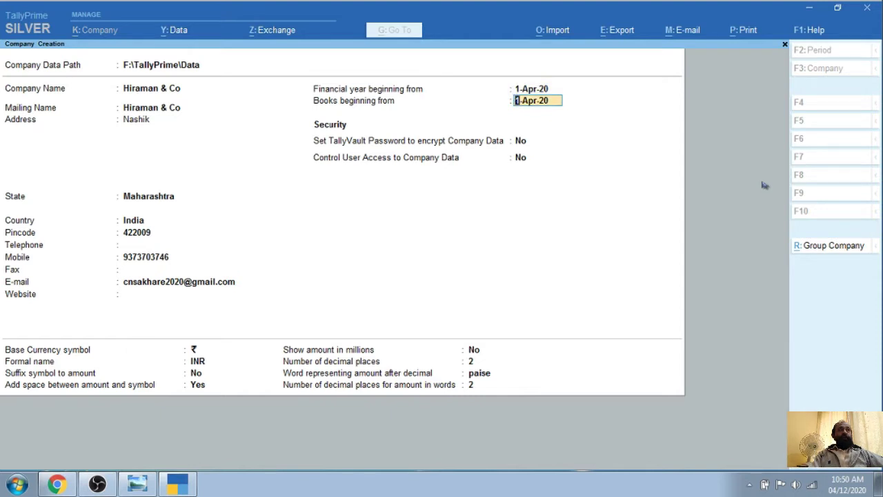
key(Return)
key(Return)
key(Return)
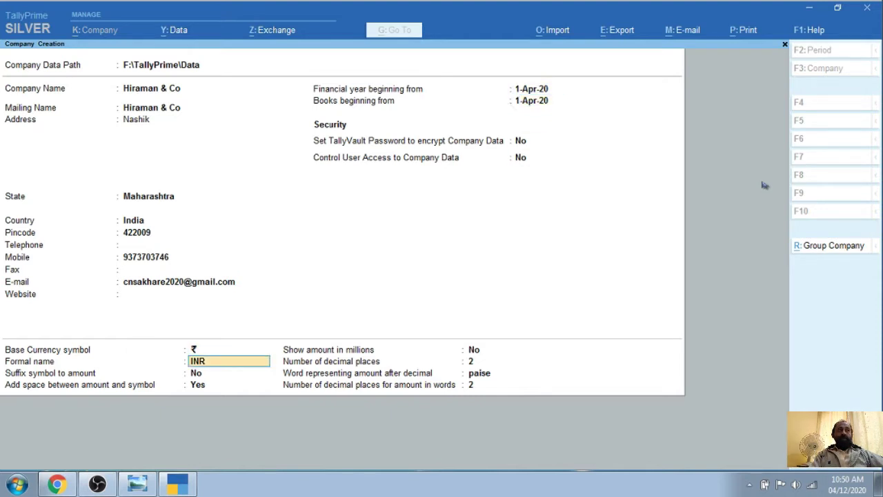
key(Return)
key(Return)
key(Return)
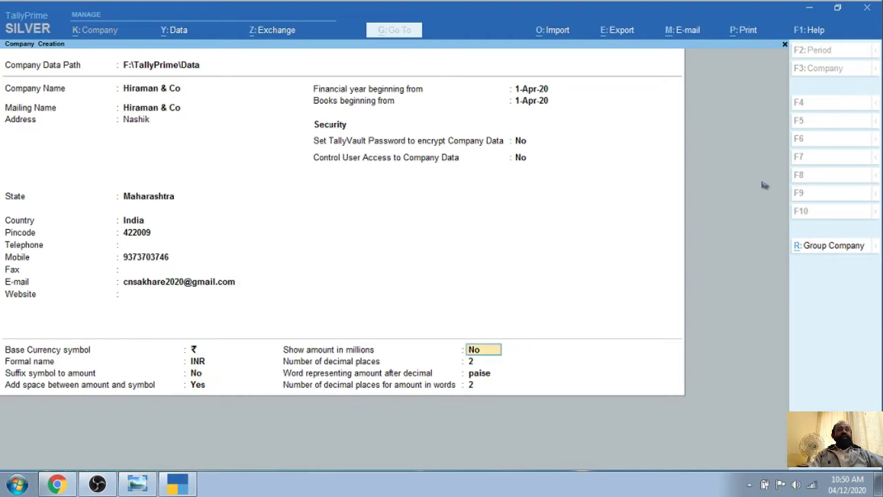
key(Return)
key(Return)
key(Return)
key(Return)
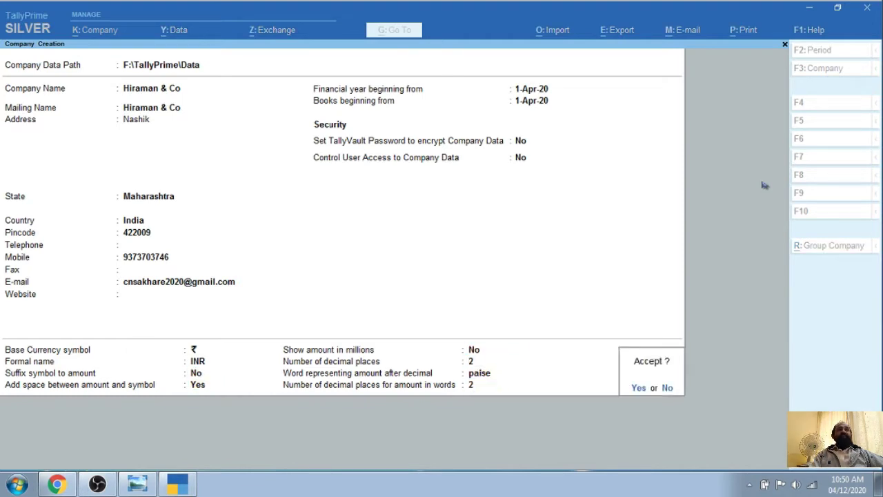
key(Return)
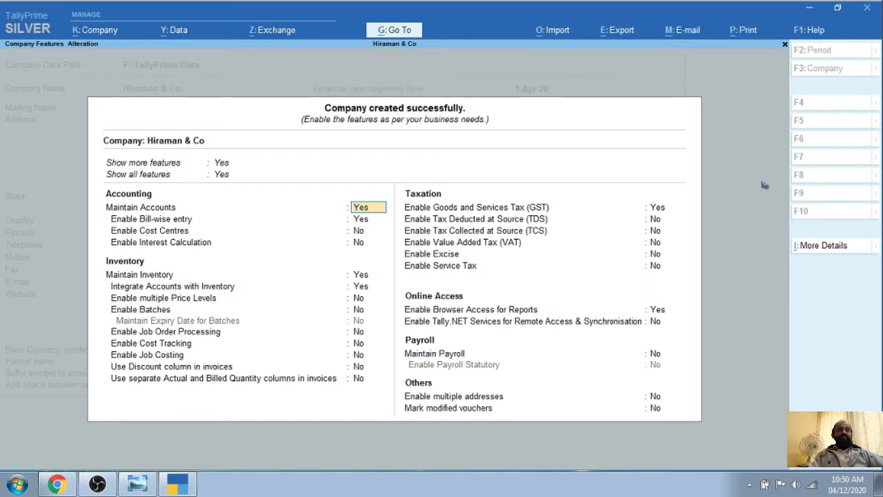
Set GST to No, keep the other feature defaults, and accept the company features
key(Return)
key(Return)
key(Return)
key(Return)
key(Return)
key(Return)
key(Return)
key(Return)
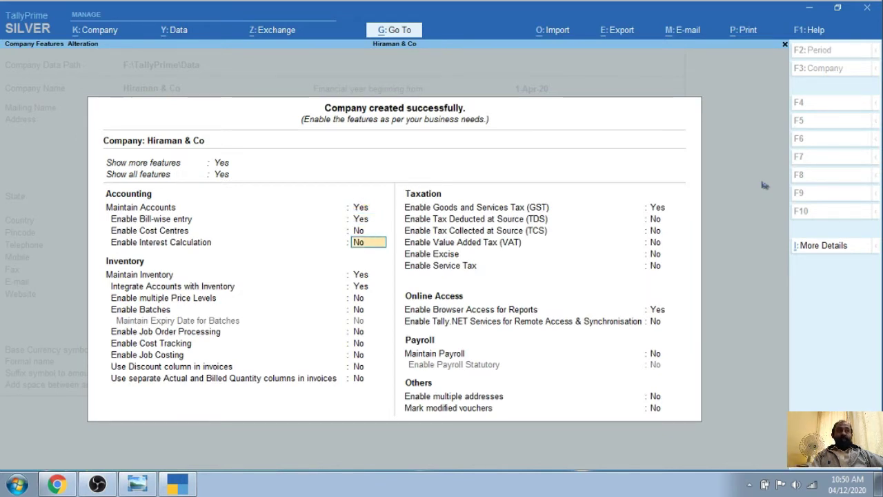
key(Return)
key(Return)
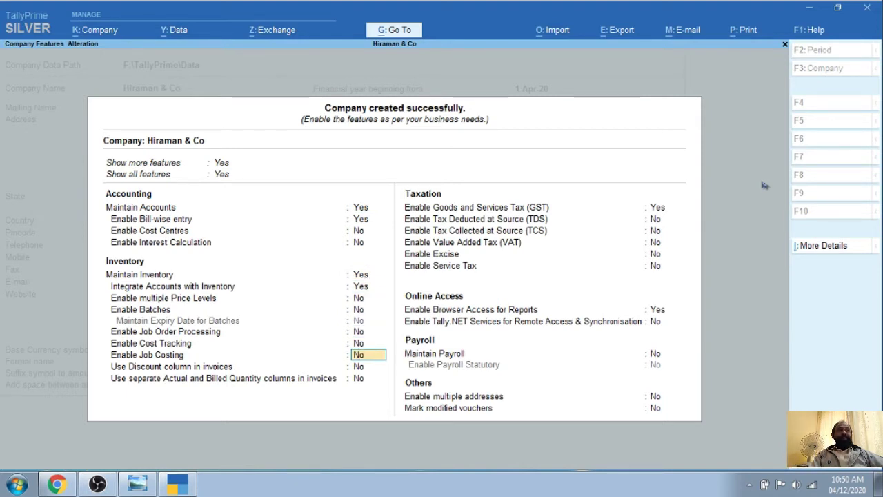
key(Return)
key(Return)
key(Return)
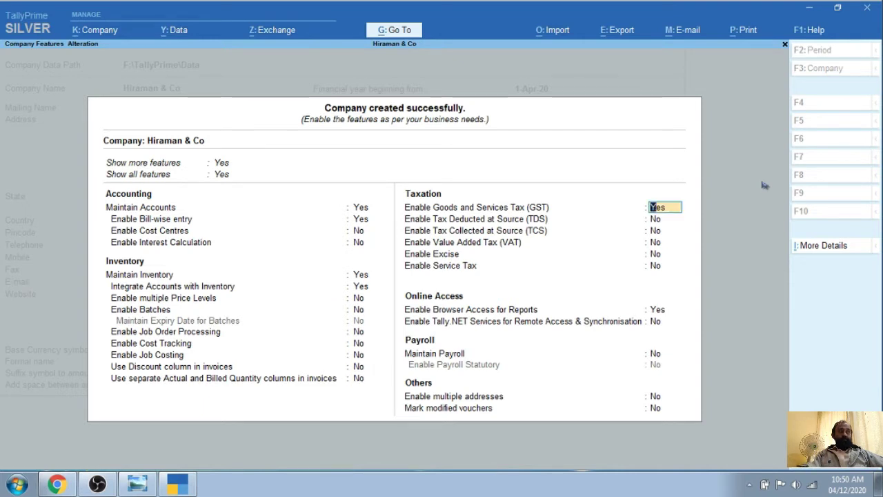
text(n)
key(Return)
key(Return)
key(Return)
key(Return)
key(Return)
key(Return)
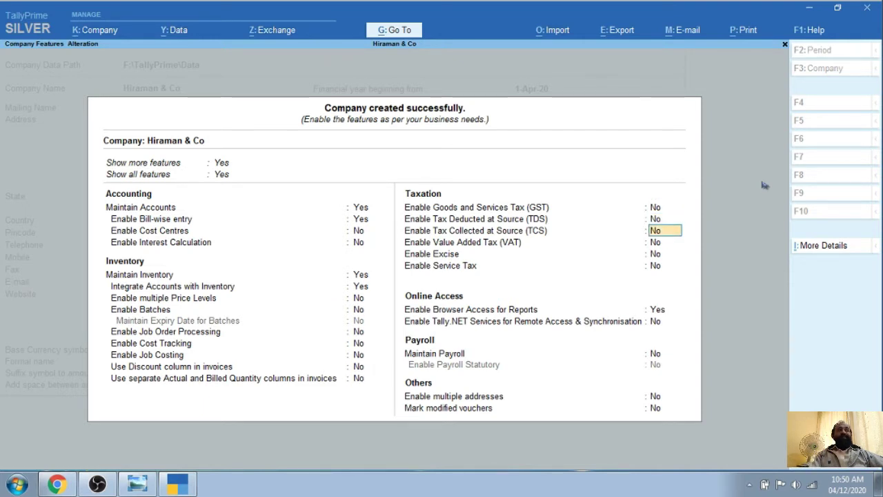
key(Return)
key(Return)
key(Return)
key(Return)
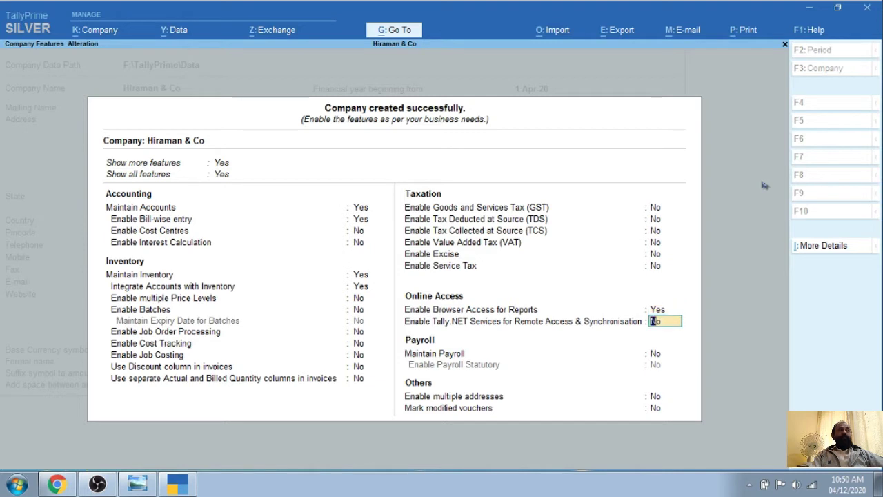
key(Return)
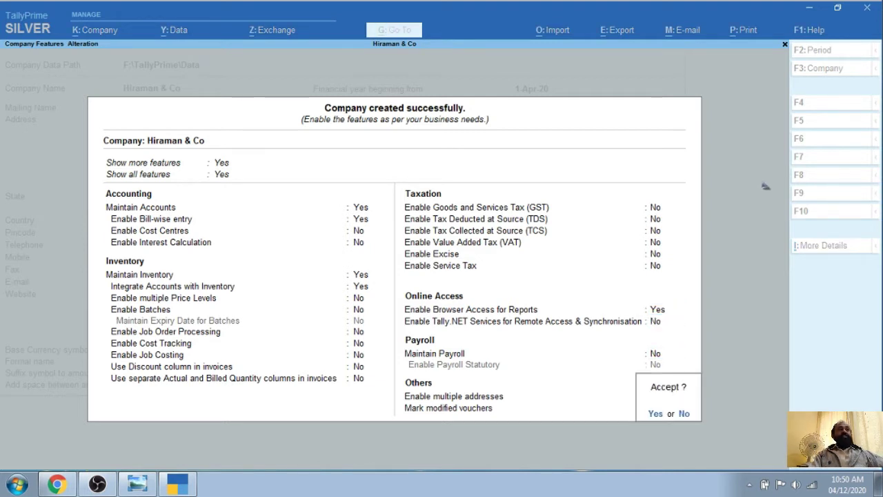
key(Return)
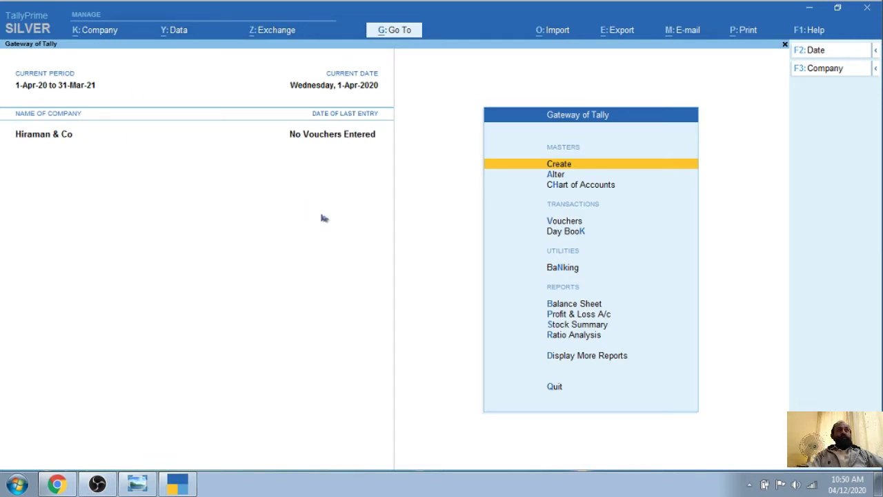
Choose Create under Masters in the Gateway of Tally
key(Return)
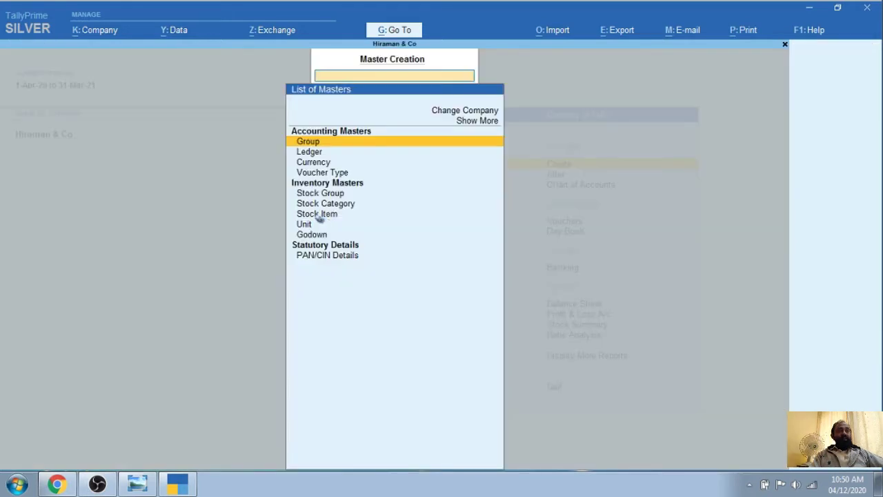
Create and save the 'Saving Bank' ledger under Bank Accounts with state Maharashtra
key(Down)
key(Return)
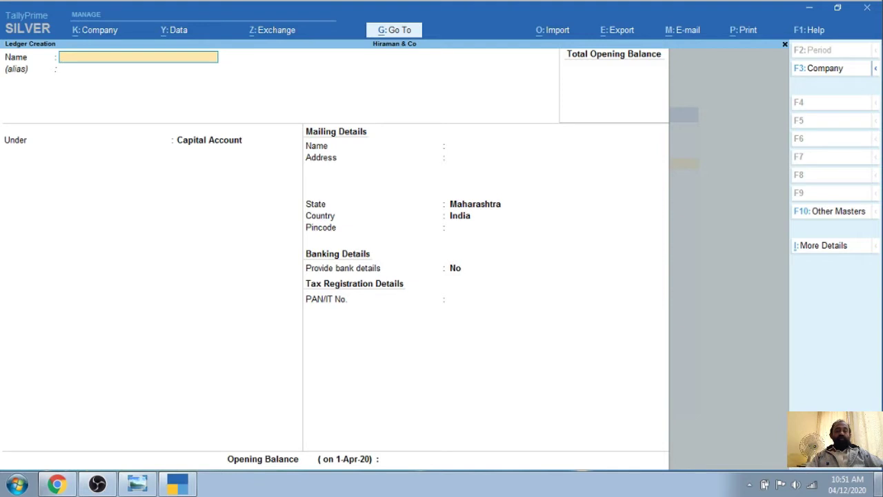
text(Sa)
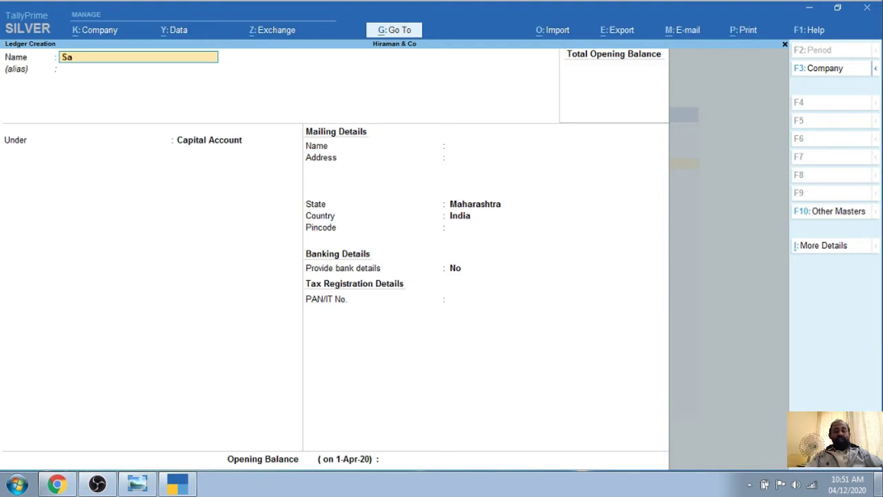
text(ving)
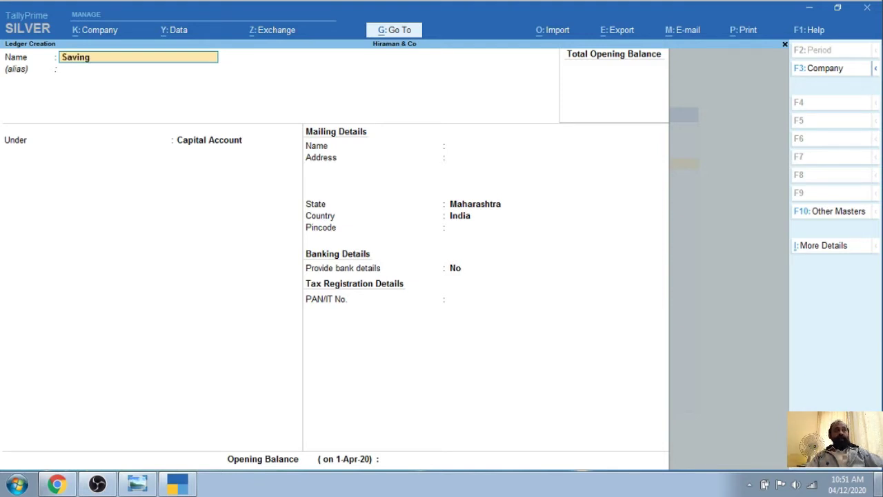
text( Bank)
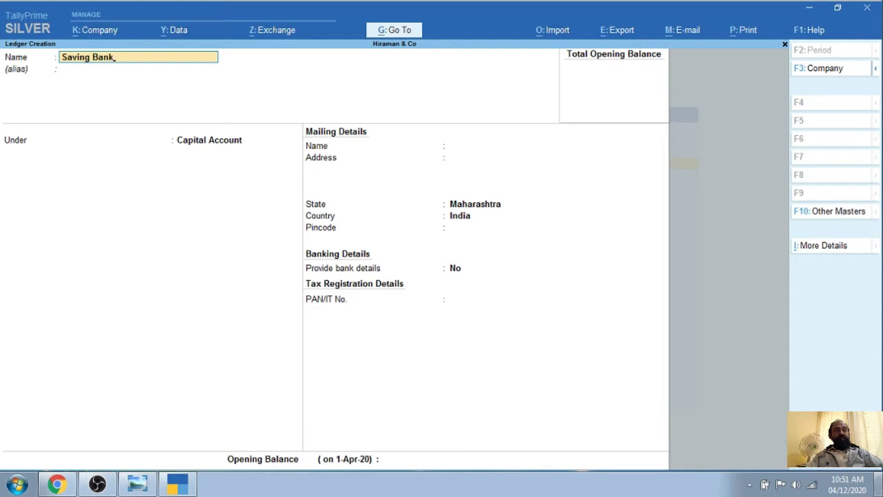
key(Return)
text(B)
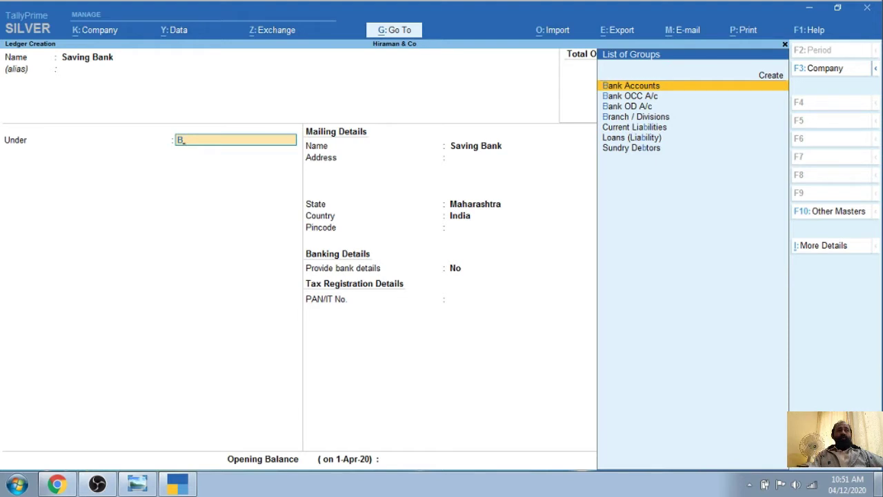
key(Return)
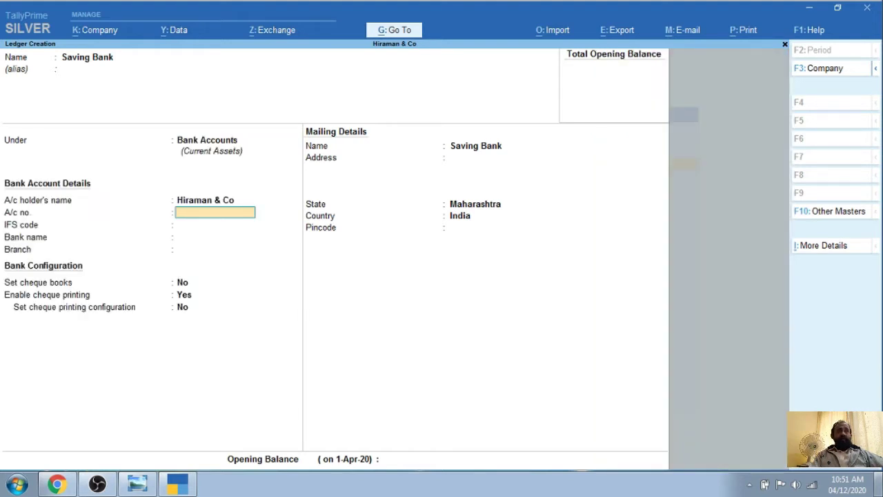
key(Return)
key(Return)
key(Return)
key(Return)
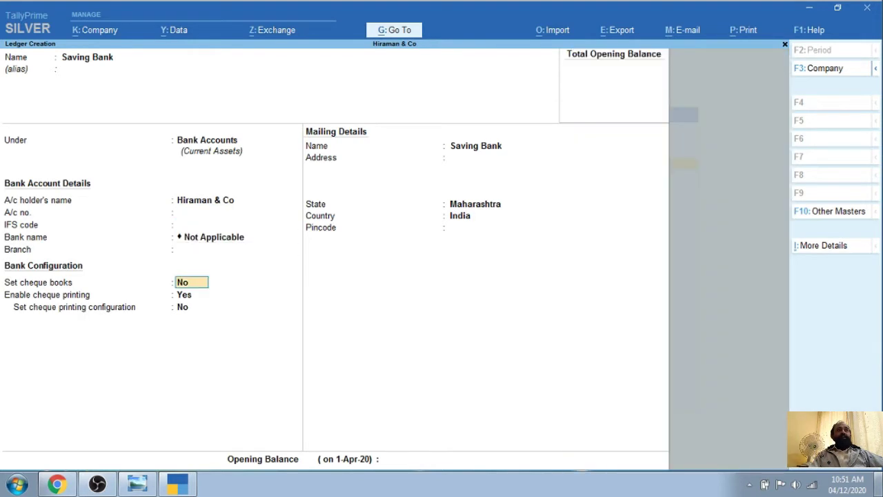
key(Return)
key(Return)
key(Return)
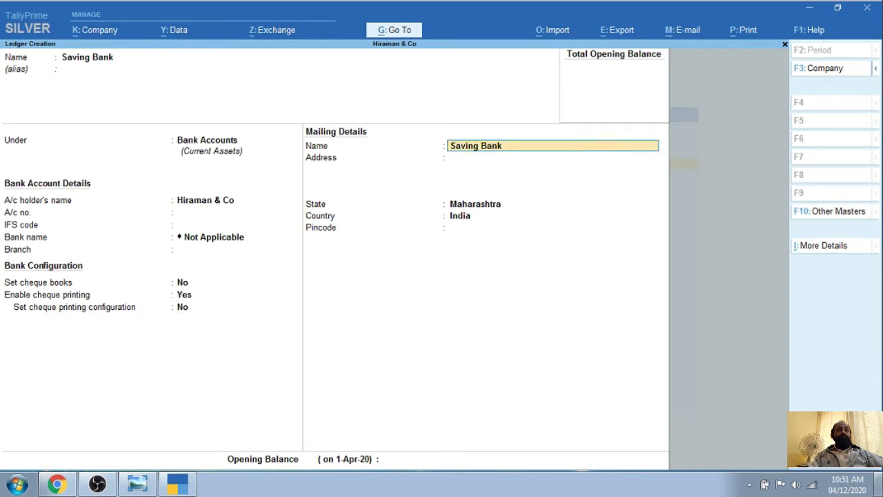
key(Return)
key(Return)
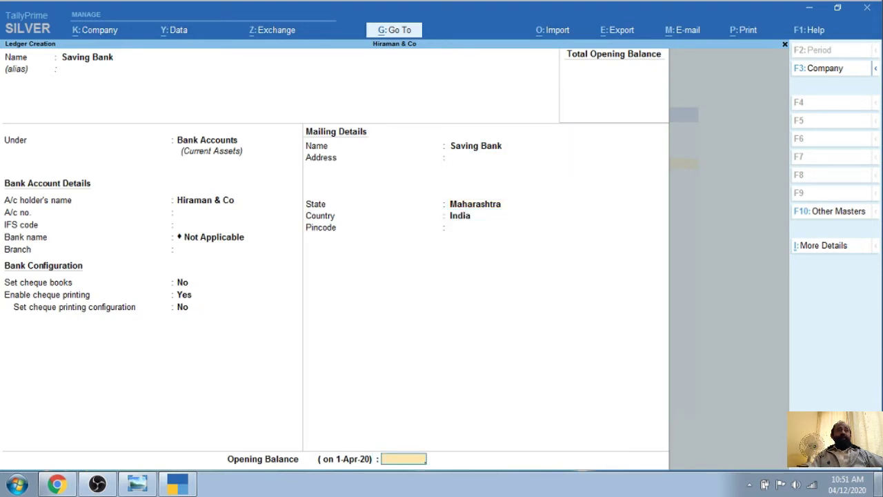
key(Return)
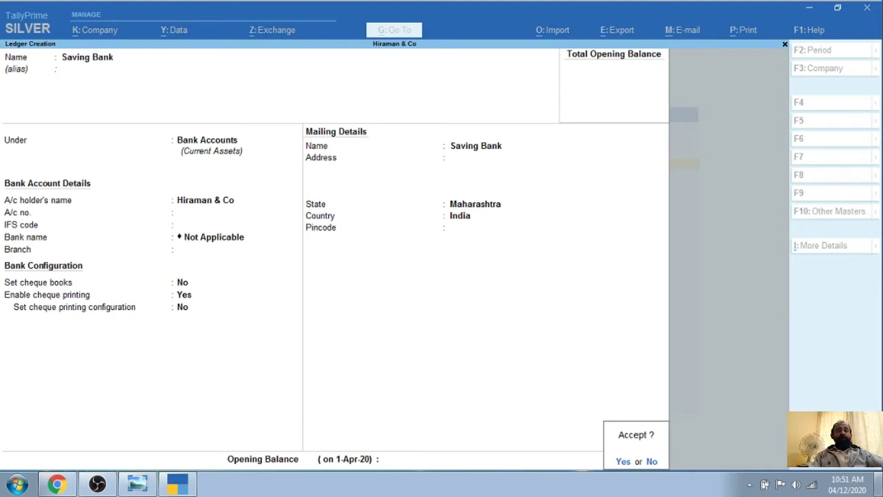
key(Return)
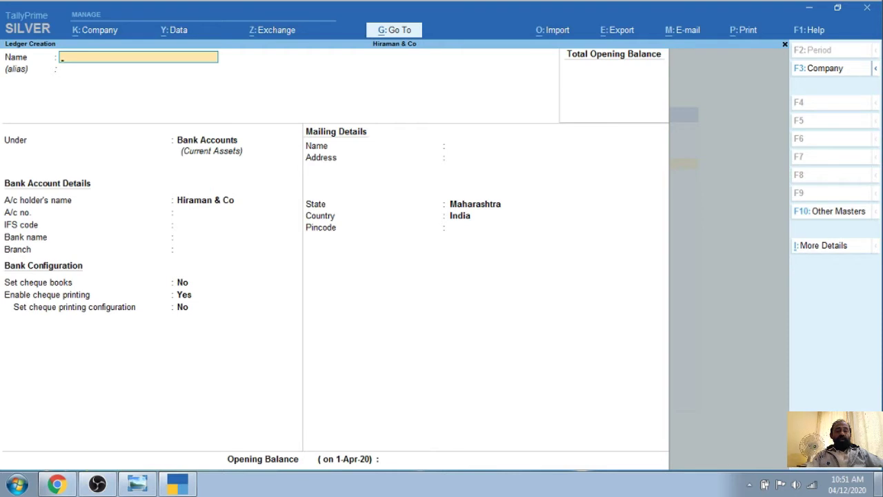
Enter a 'Current Bank' ledger under Bank Accounts with state Maharashtra, up to the opening balance
text(Curre)
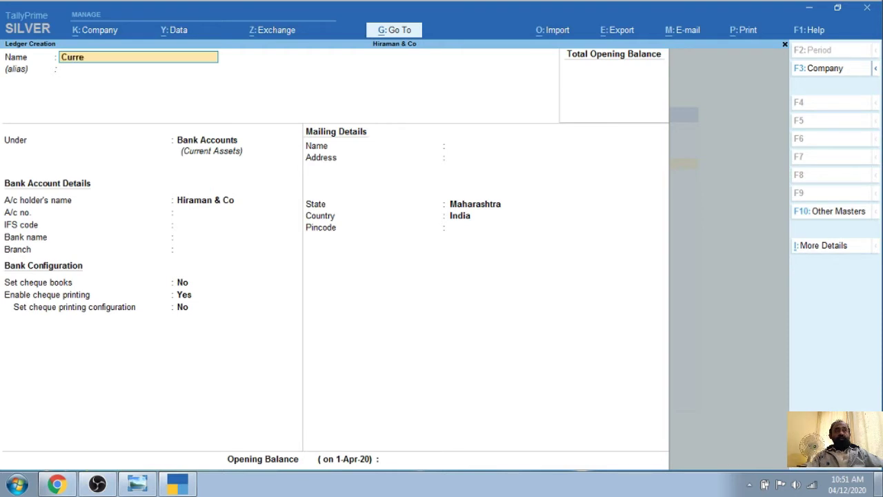
text(nt Bank)
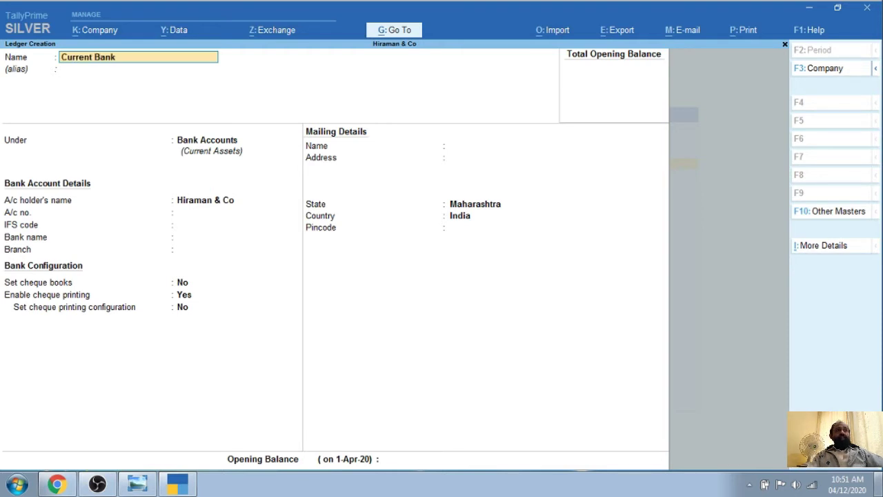
key(Return)
key(Return)
key(Return)
key(Return)
key(Return)
key(Return)
key(Return)
key(Return)
key(Return)
key(Return)
key(Return)
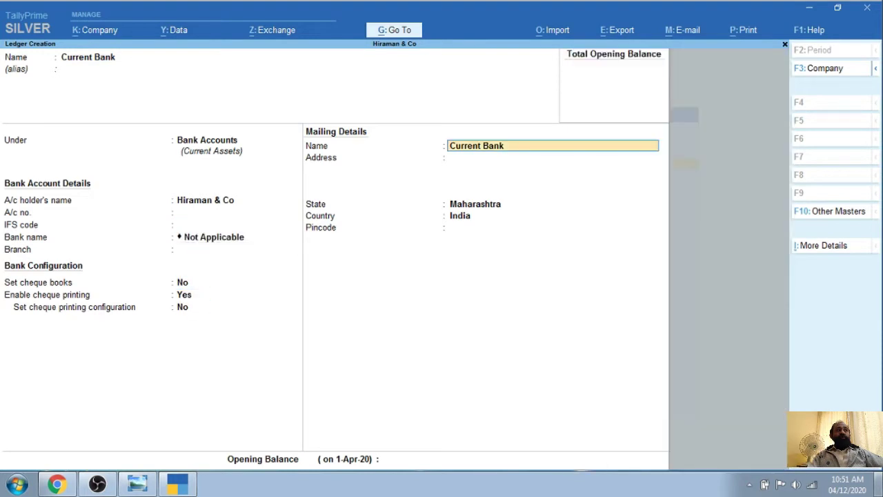
key(Return)
key(Return)
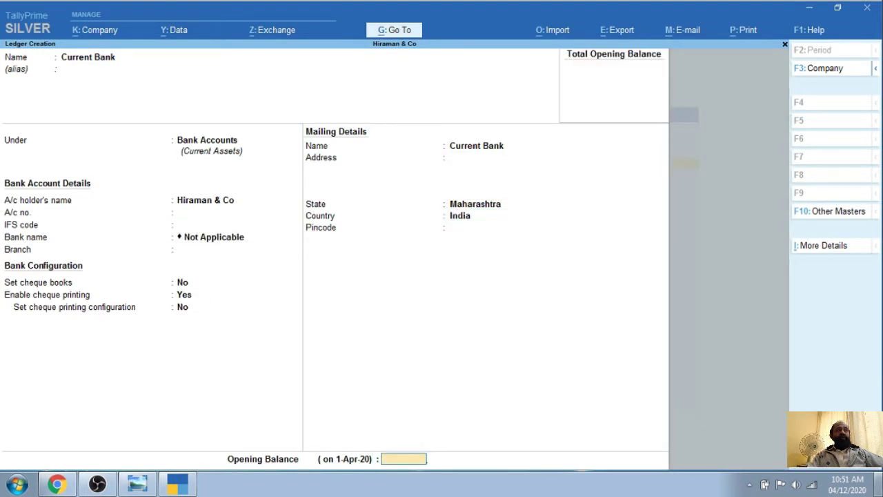
key(Return)
key(Return)
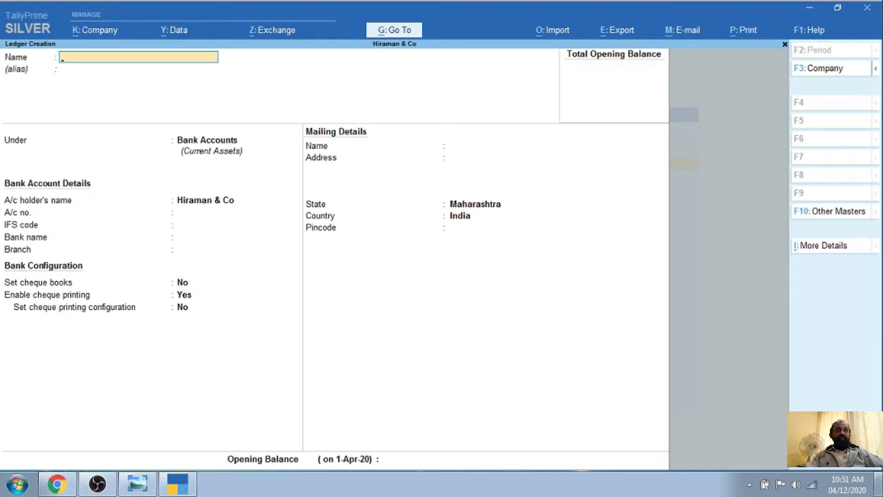
Create the 'Receipt' ledger and assign it to the Indirect Incomes group
text(Rece)
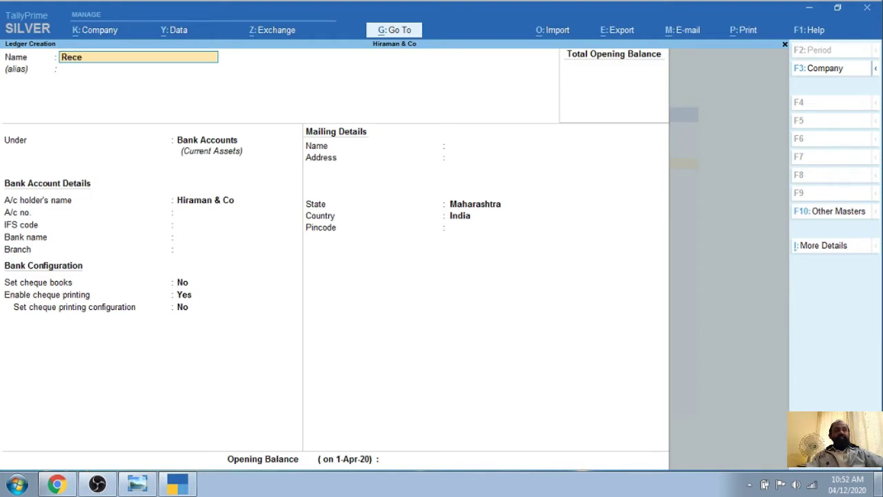
text(ipt)
key(Return)
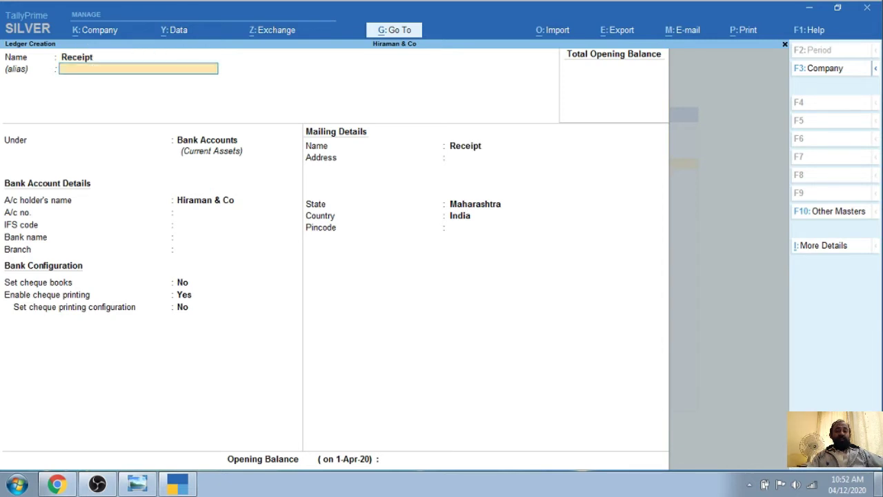
key(Return)
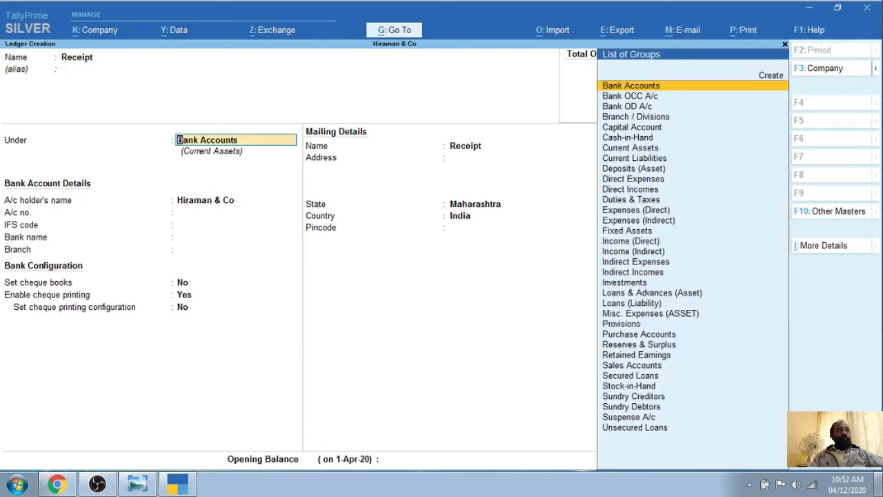
text(In)
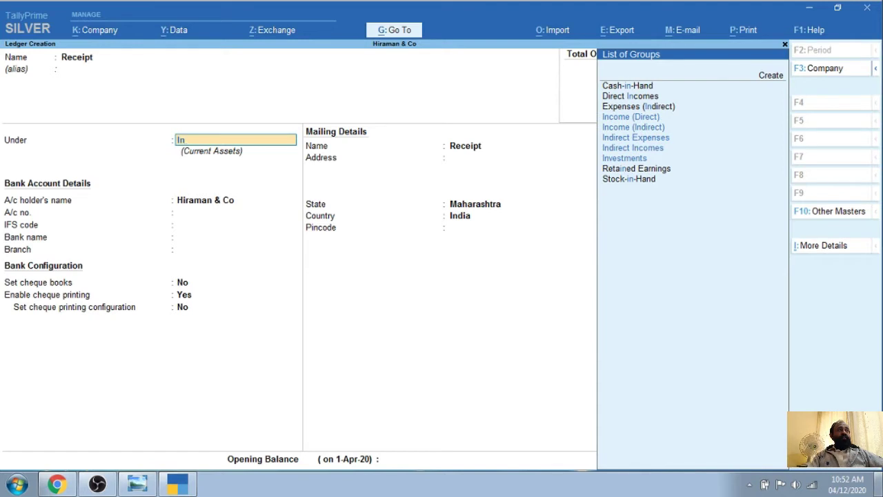
key(Up)
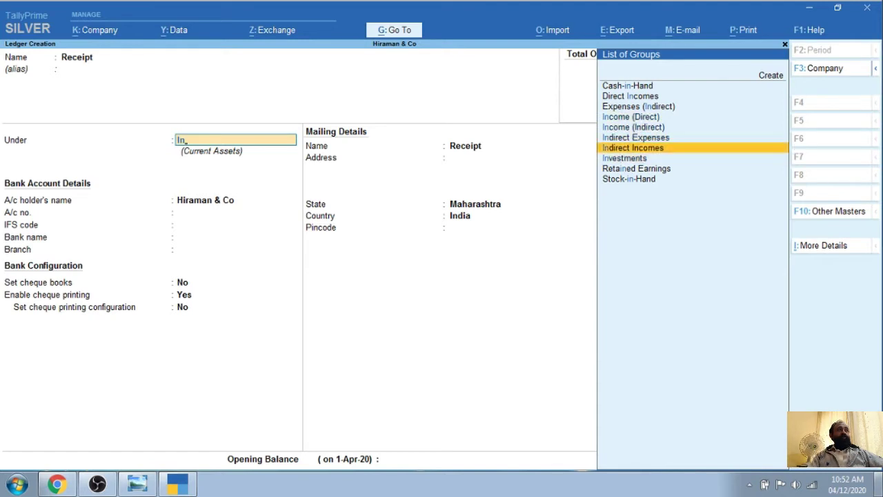
key(Up)
key(Up)
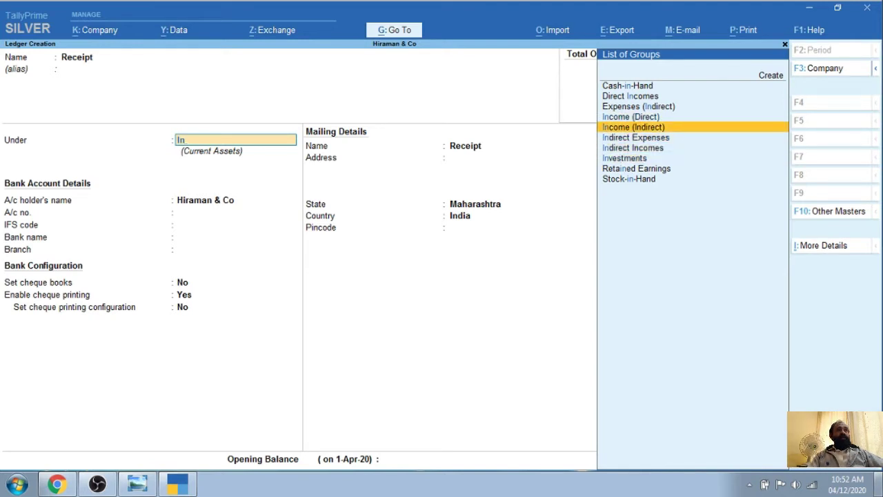
key(Return)
key(Return)
key(Return)
key(Return)
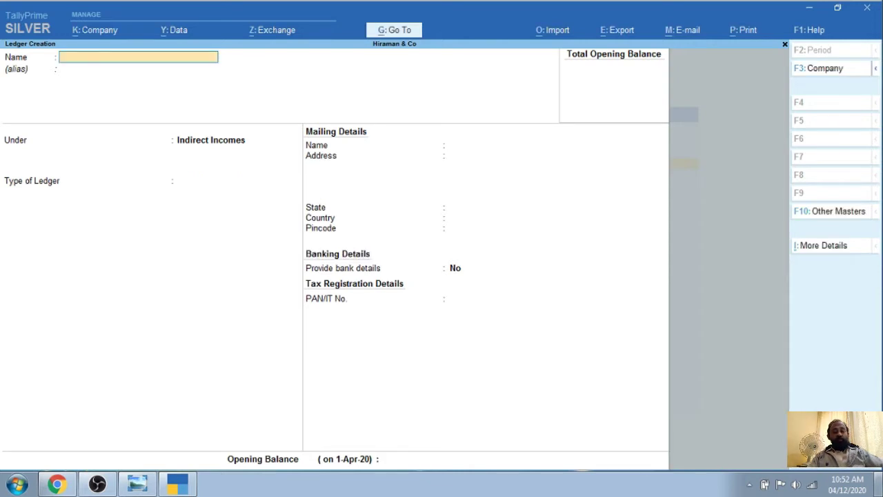
Create the 'Payment' ledger under Indirect Expenses with ledger type Not Applicable
text(Payment)
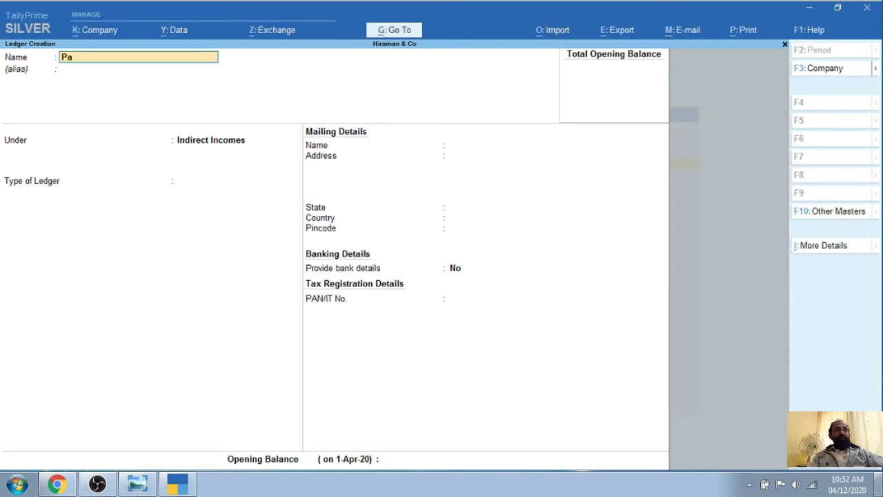
key(Return)
key(Return)
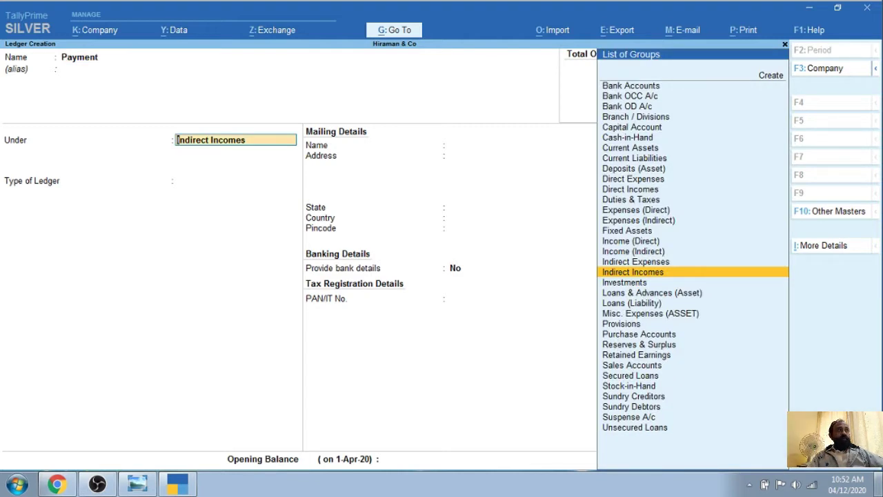
text(Ex)
key(Down)
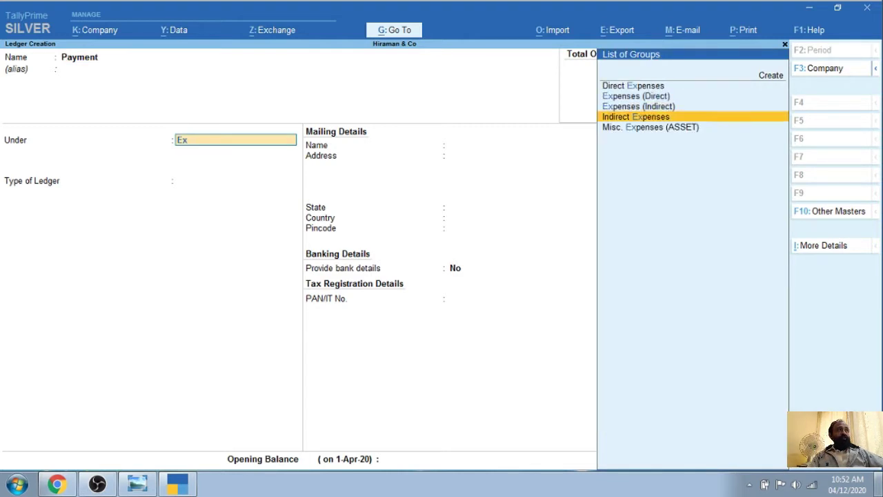
key(Up)
key(Down)
key(Return)
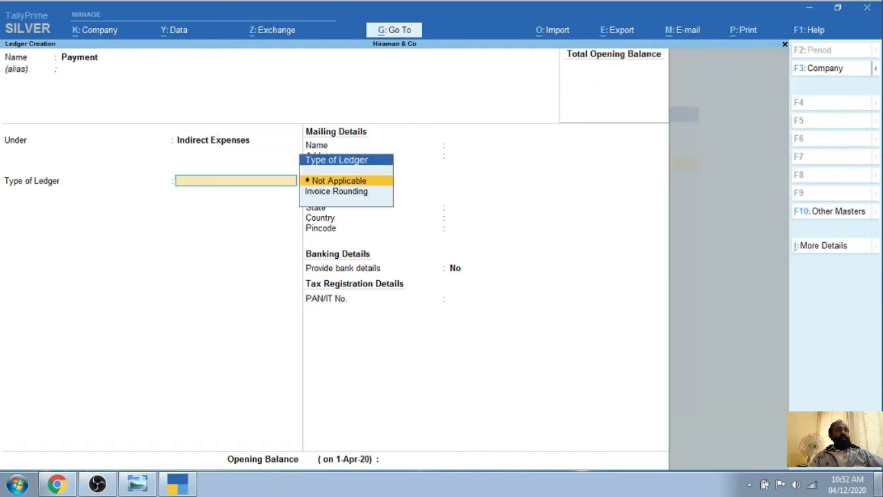
key(Return)
key(Return)
key(Return)
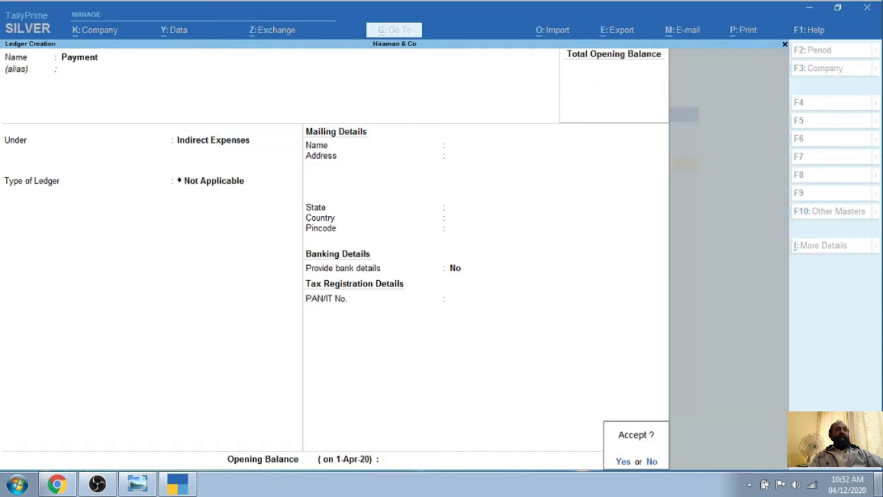
key(Return)
key(Escape)
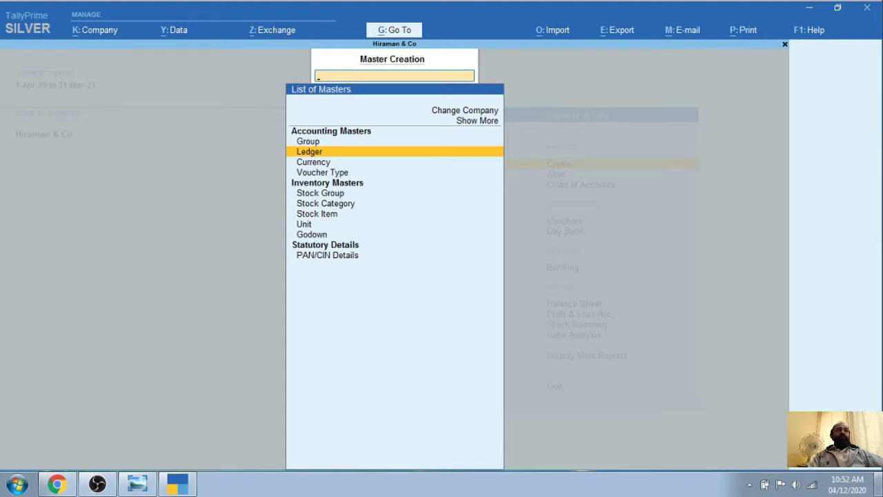
Close the masters list and minimise TallyPrime to the desktop
key(Escape)
key(Escape)
key(Escape)
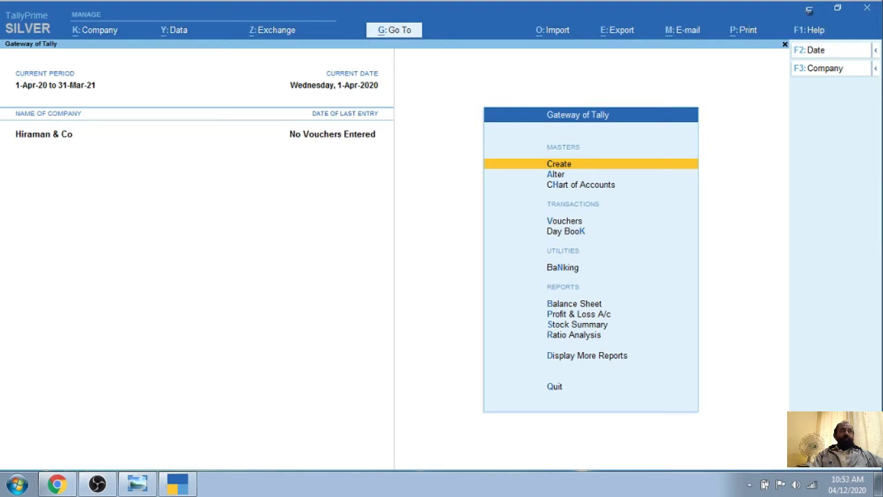
click(809, 10)
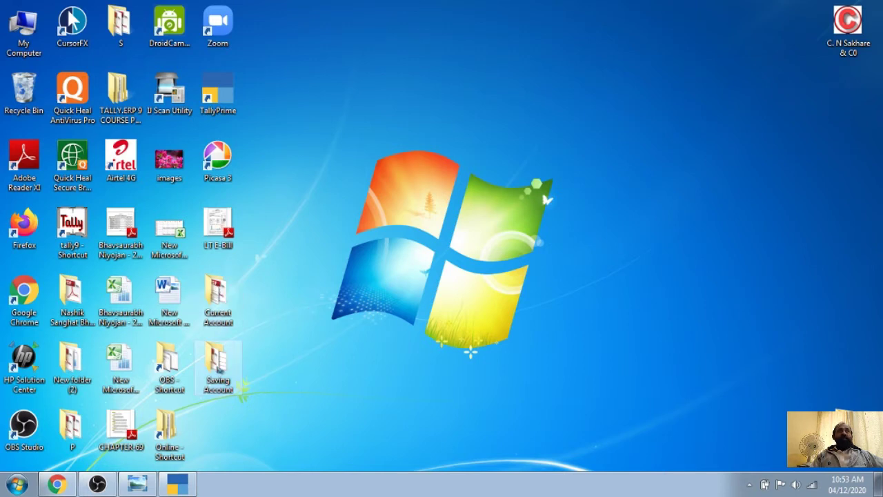
Open the desktop's Saving Account folder and select the first statement PDF
double_click(216, 361)
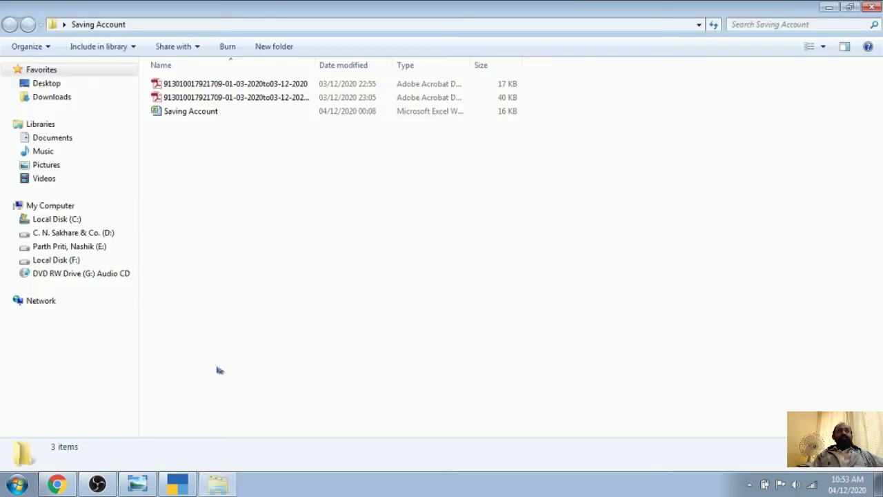
click(209, 84)
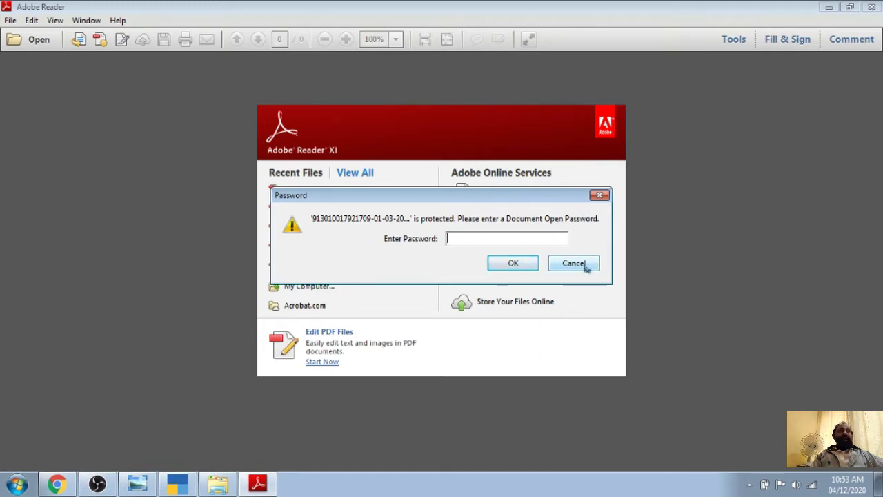
Cancel the password prompt, close Adobe Reader, and open the second Saving Account statement PDF
click(574, 263)
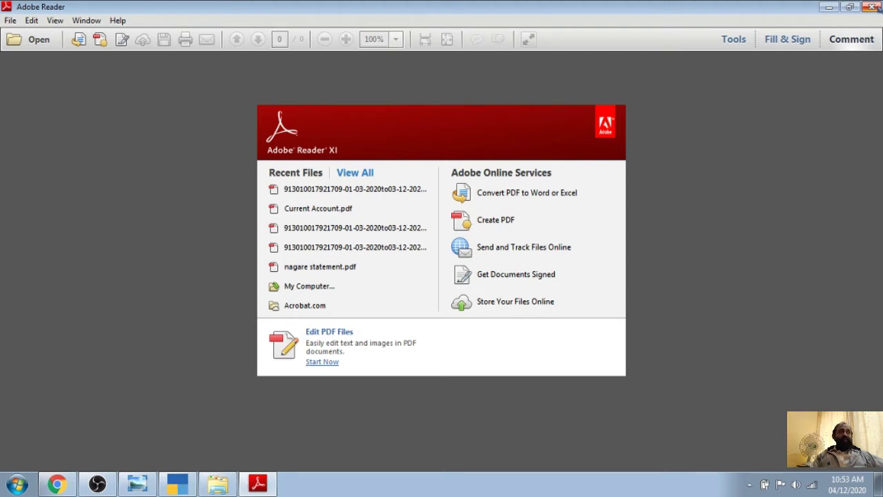
click(875, 7)
double_click(224, 101)
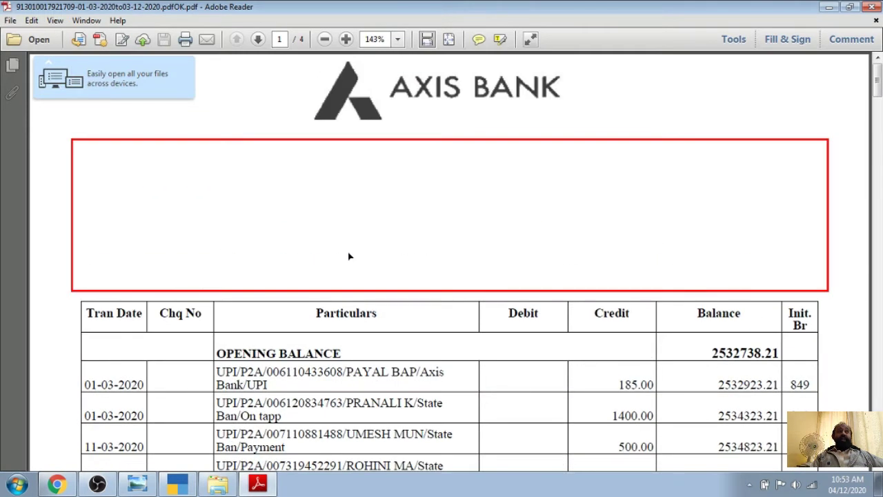
scroll(347, 253, down, 1)
scroll(348, 254, up, 1)
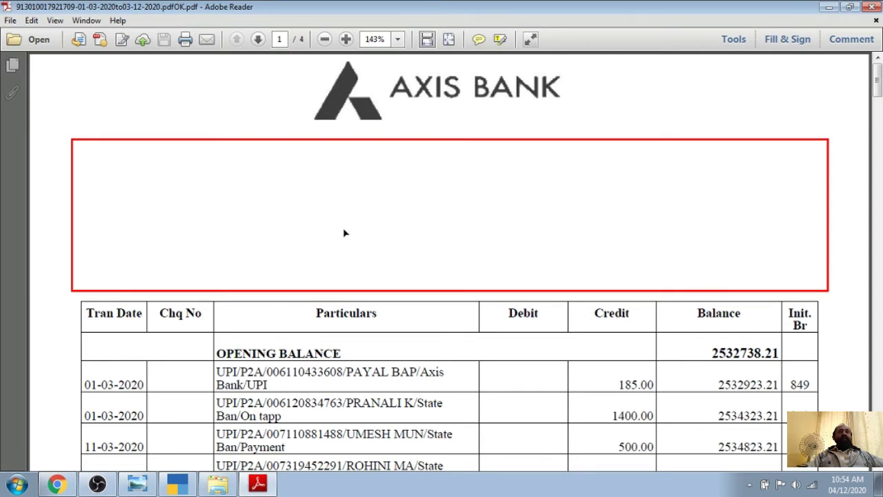
scroll(147, 215, down, 2)
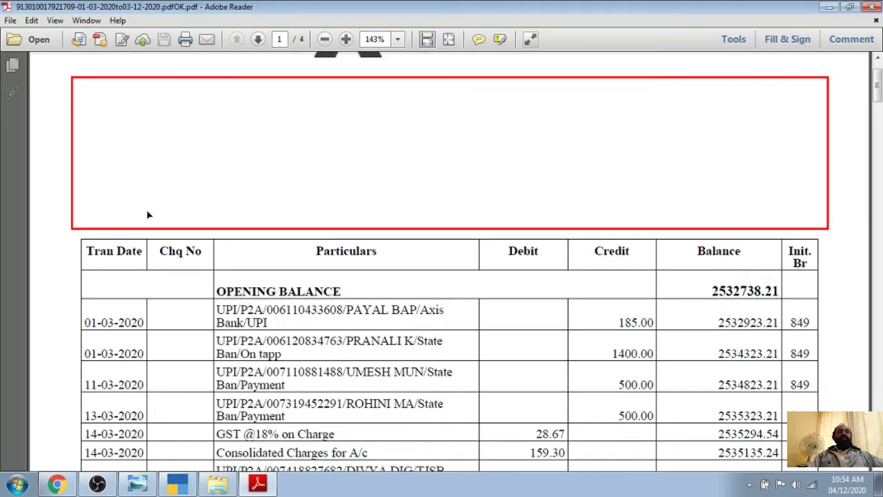
scroll(250, 223, down, 3)
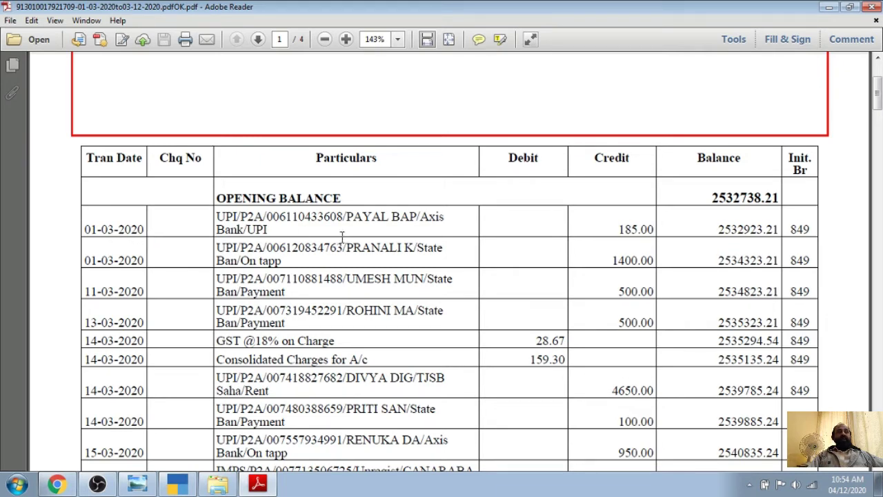
scroll(398, 264, up, 4)
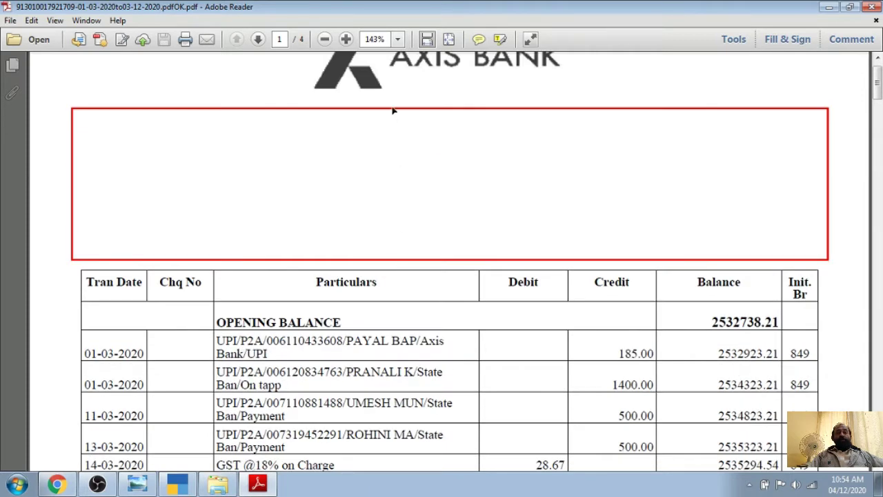
scroll(414, 131, up, 1)
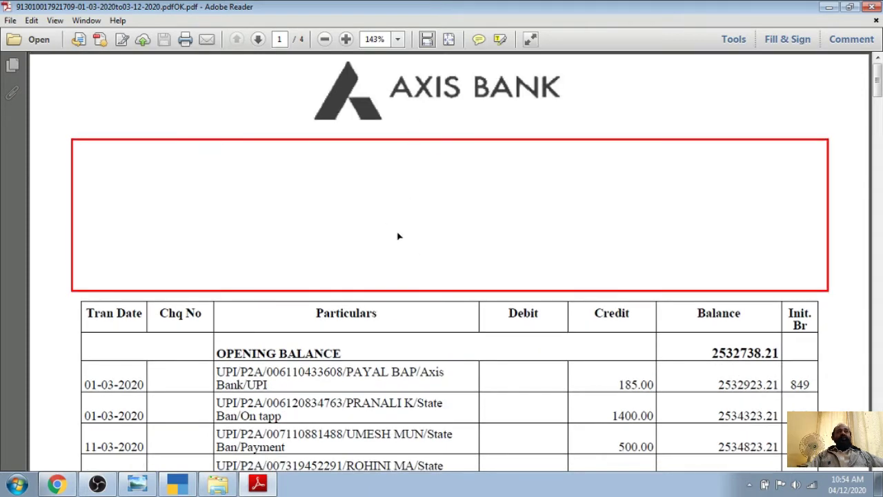
scroll(367, 287, down, 5)
scroll(368, 287, down, 4)
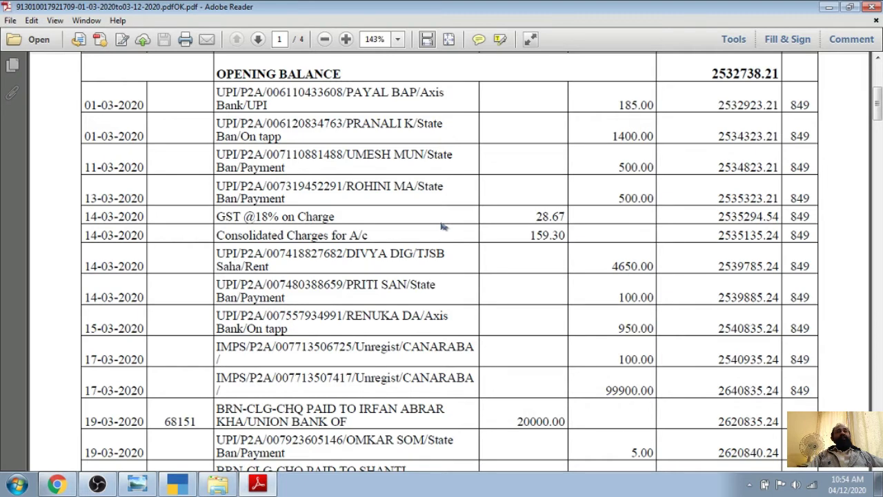
scroll(444, 225, up, 3)
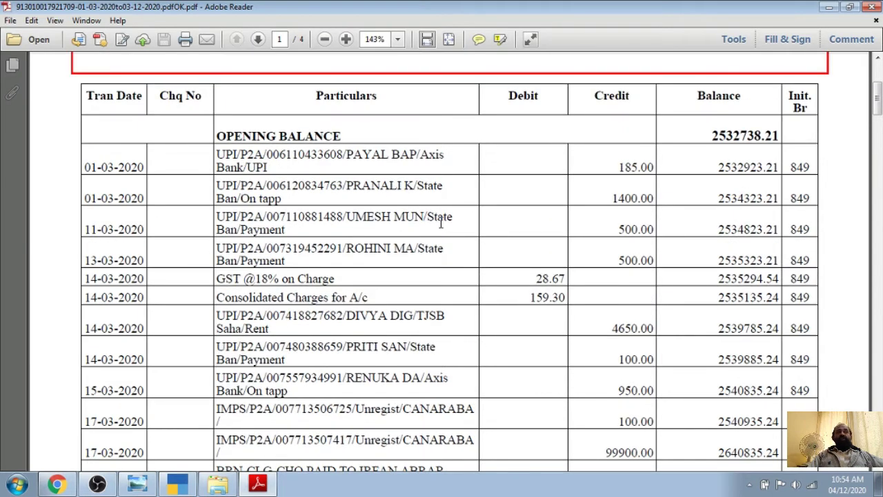
scroll(441, 224, up, 1)
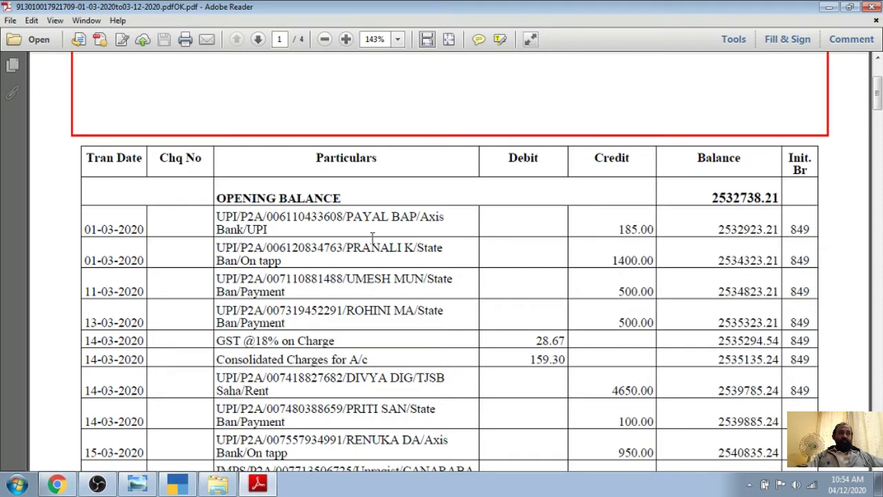
scroll(373, 239, up, 3)
scroll(373, 242, down, 12)
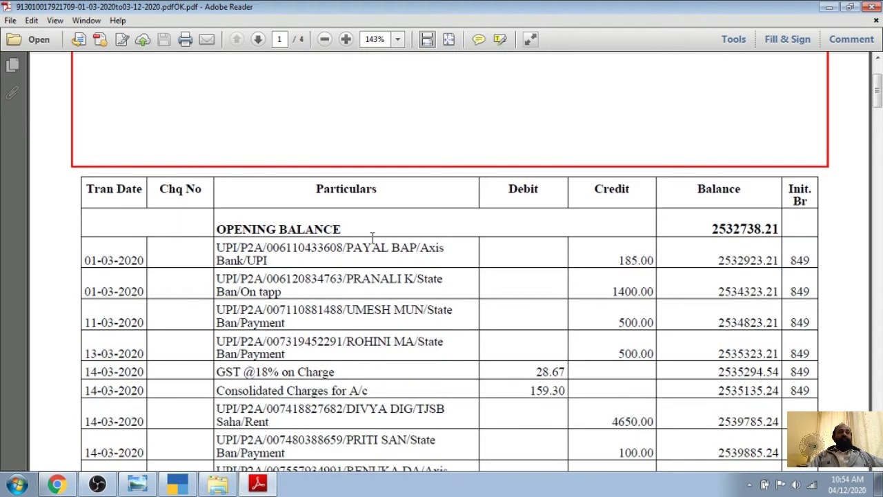
scroll(372, 238, down, 3)
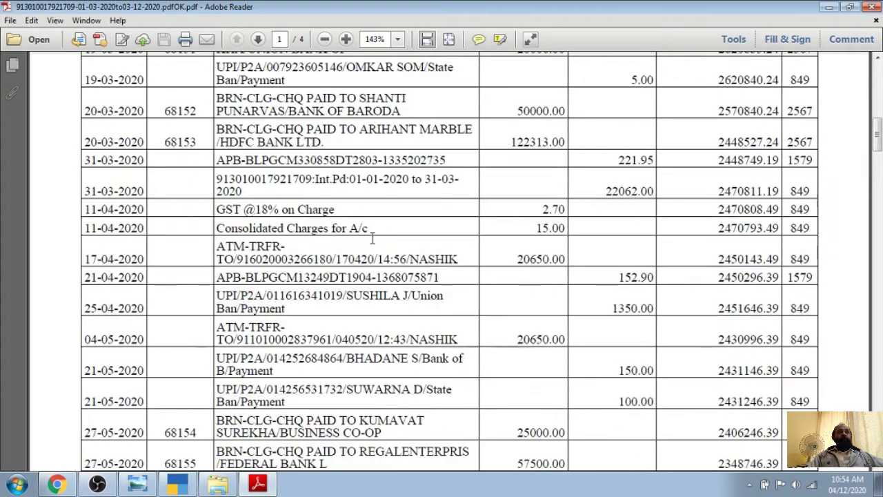
scroll(373, 240, up, 2)
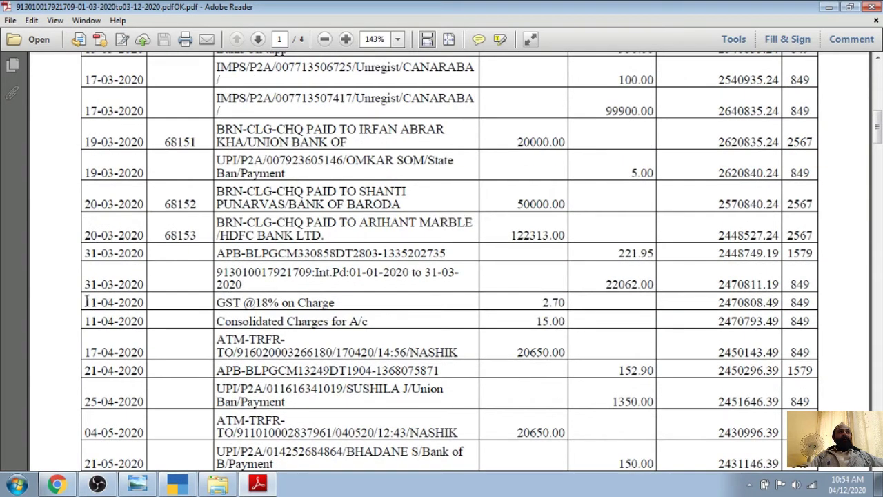
drag(85, 301, 689, 310)
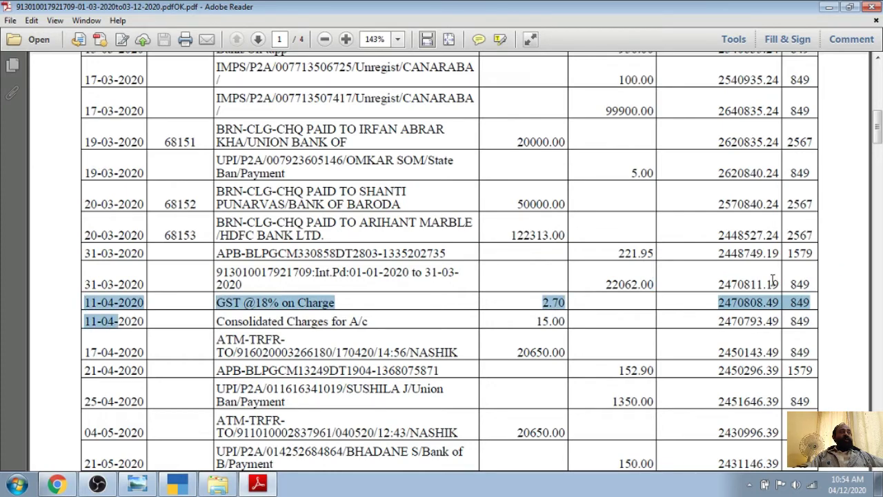
drag(716, 283, 778, 284)
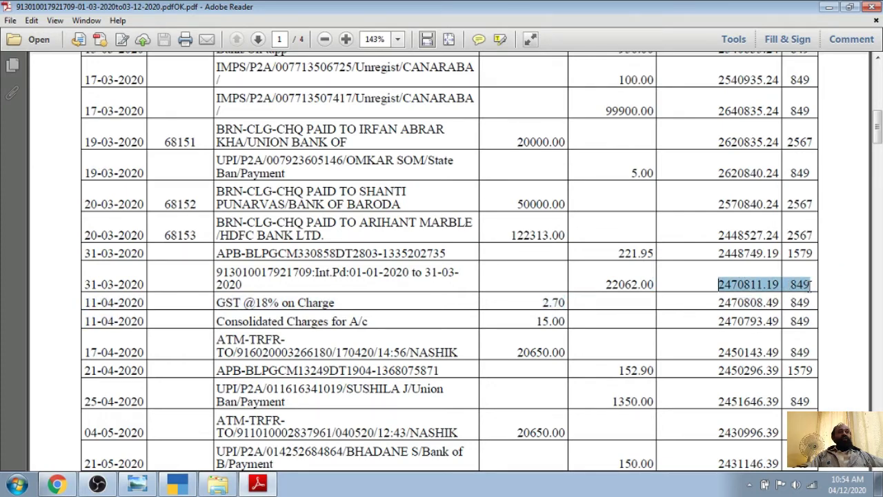
Scroll back over the statement once more and close Adobe Reader
scroll(509, 289, up, 10)
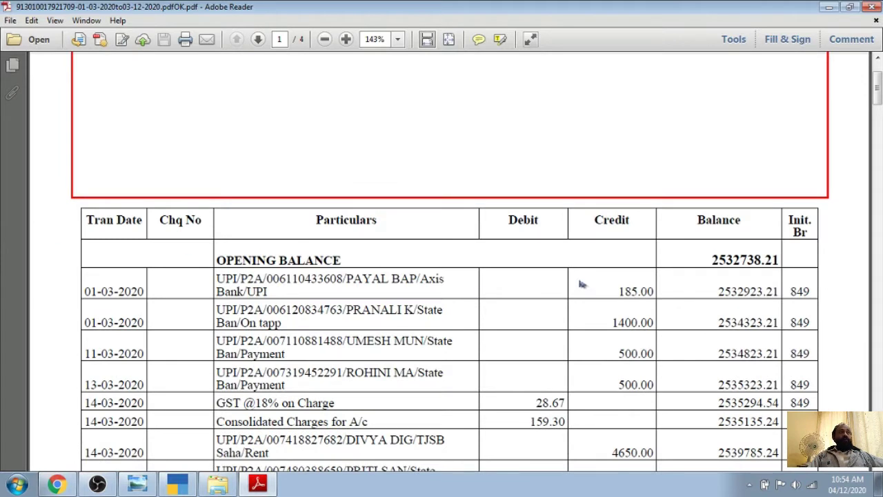
scroll(203, 138, up, 3)
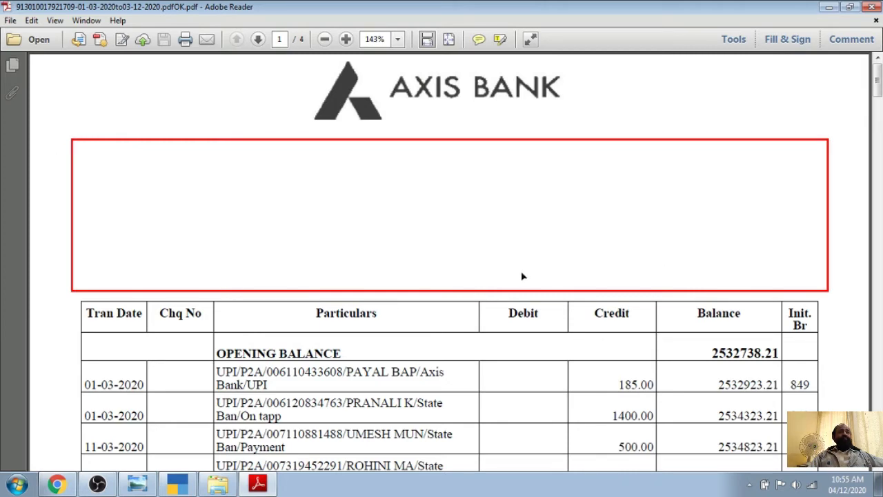
scroll(523, 276, down, 5)
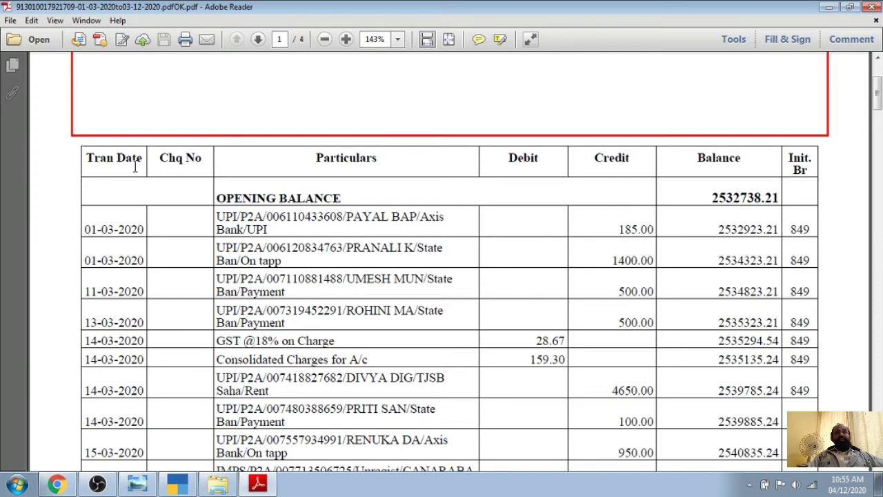
scroll(193, 328, down, 7)
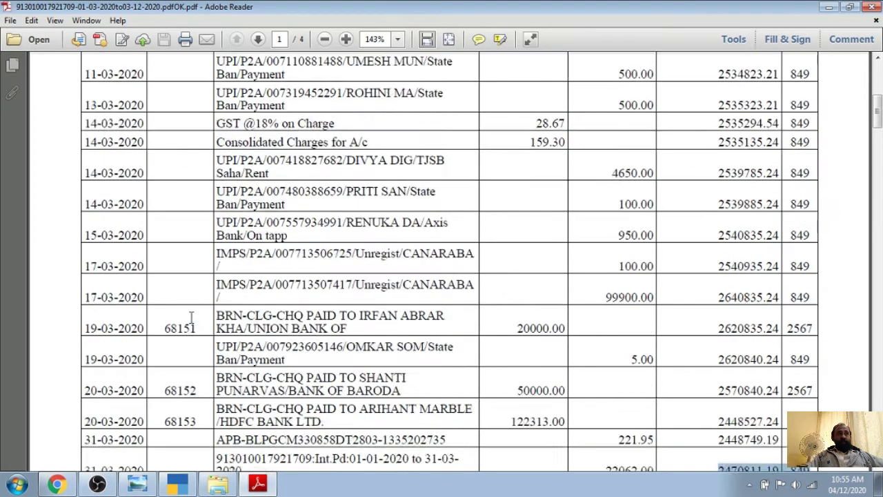
scroll(194, 321, up, 7)
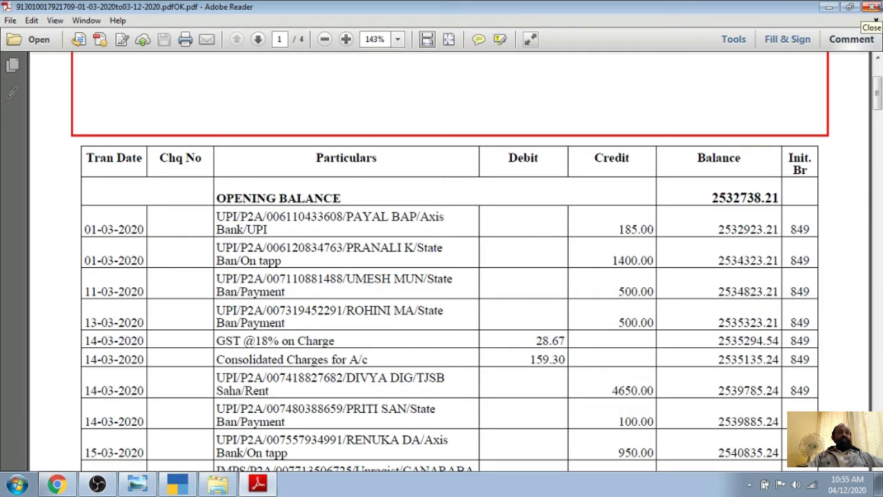
click(872, 7)
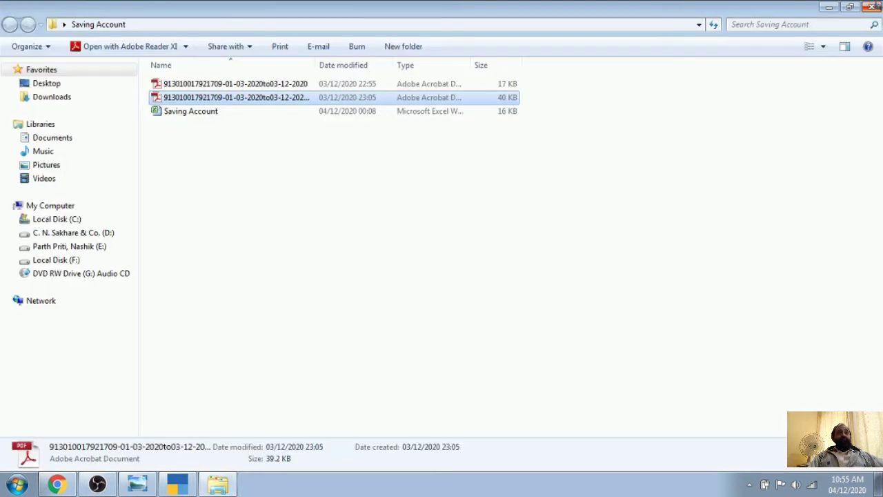
Bring Chrome forward, open the Smallpdf PDF-to-Excel converter, then minimise the browser
click(57, 485)
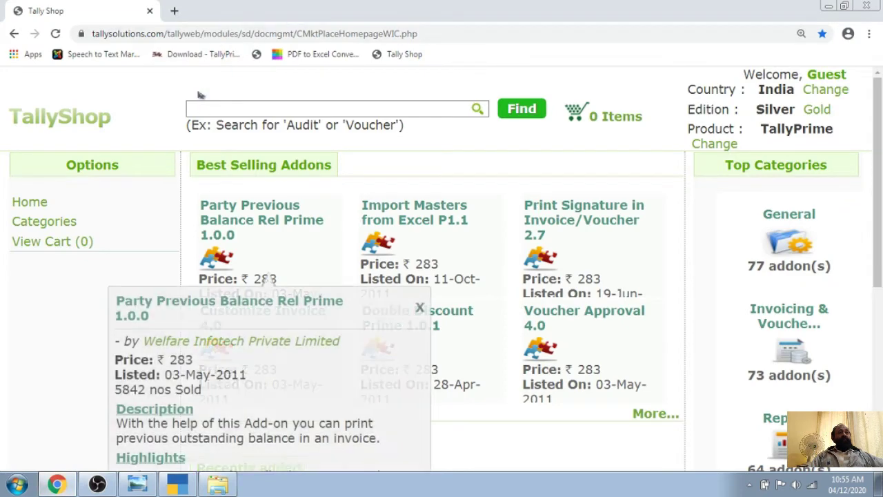
click(309, 55)
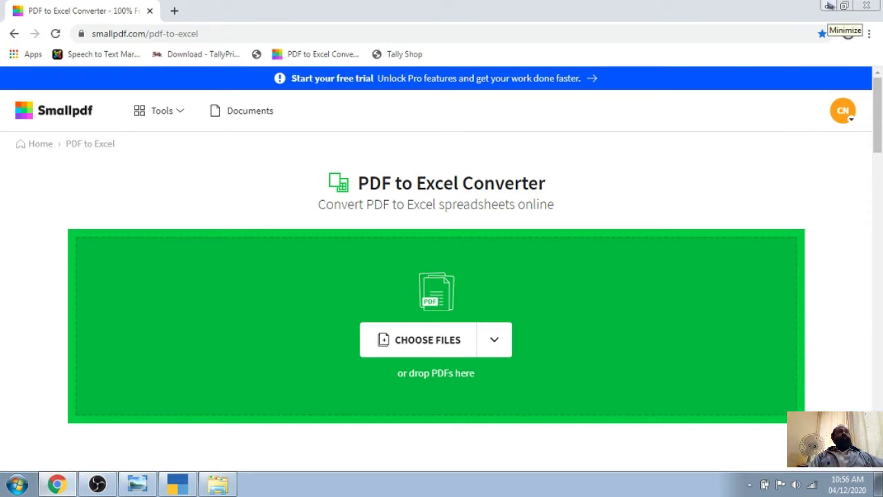
click(830, 5)
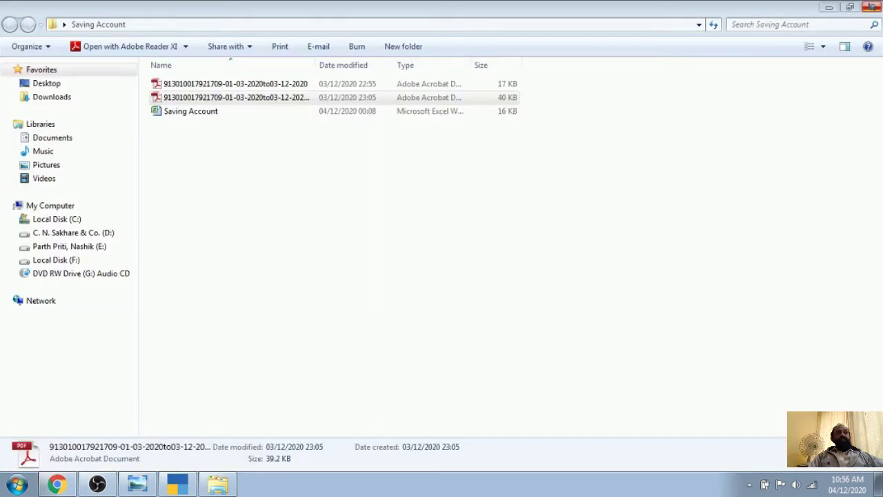
Open the 16 KB Saving Account Excel worksheet from the folder
click(194, 113)
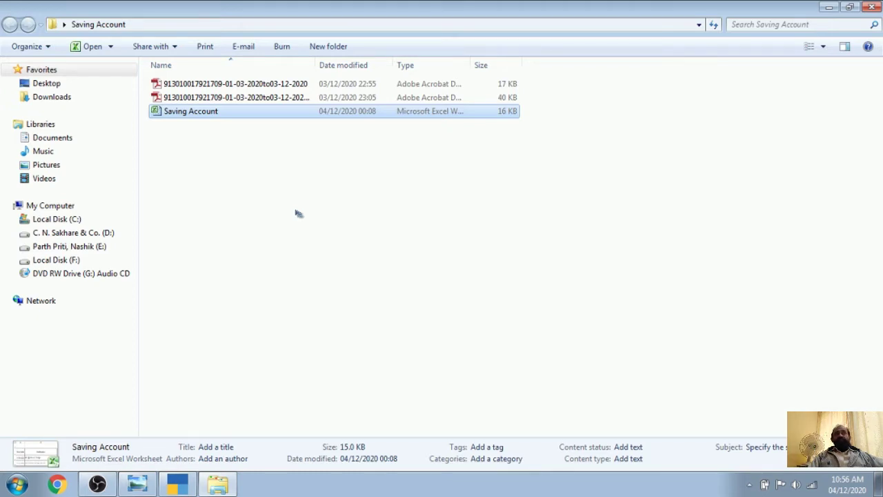
key(Return)
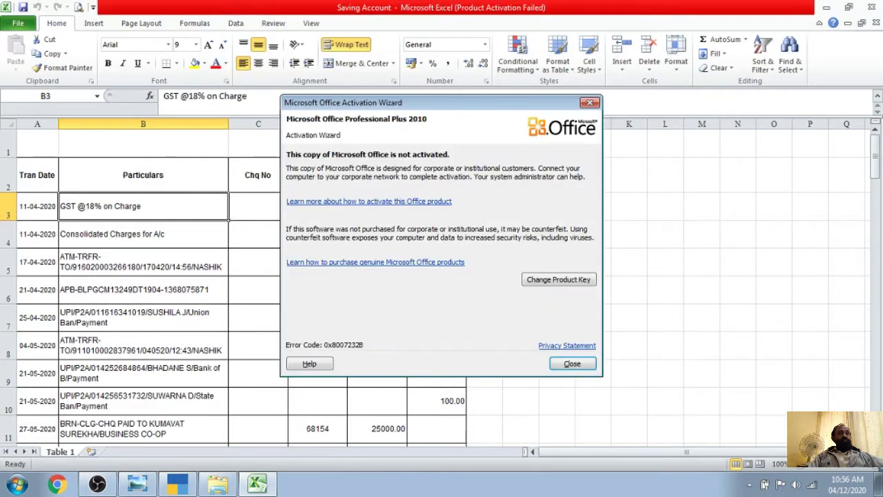
Dismiss the Office activation notice and check the Tran Date, Particulars and Chq No header cells
click(571, 363)
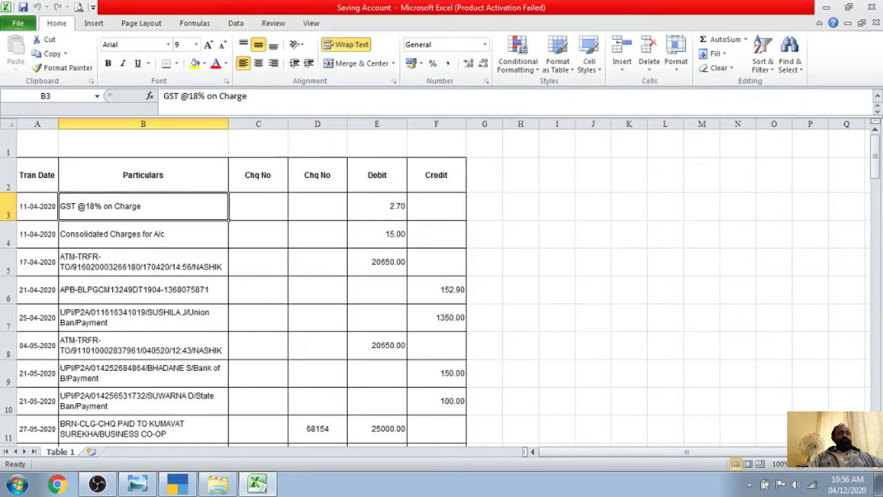
scroll(360, 183, up, 5)
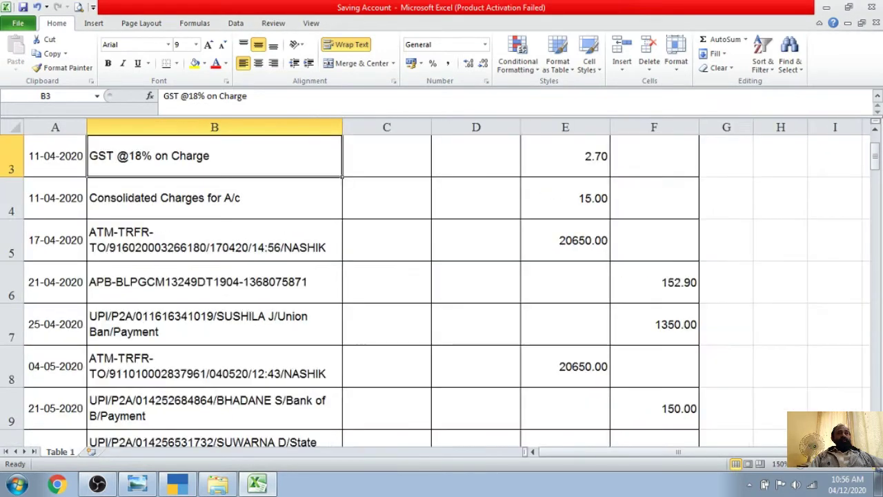
scroll(360, 183, up, 1)
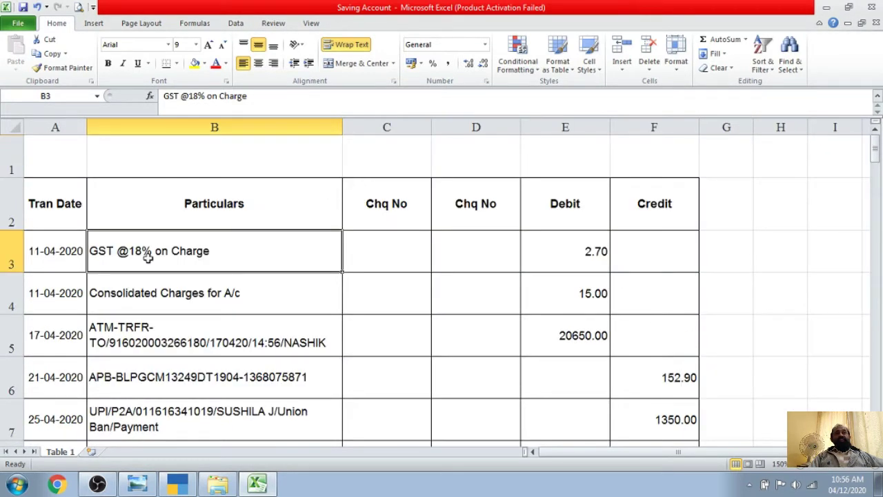
click(61, 200)
click(122, 198)
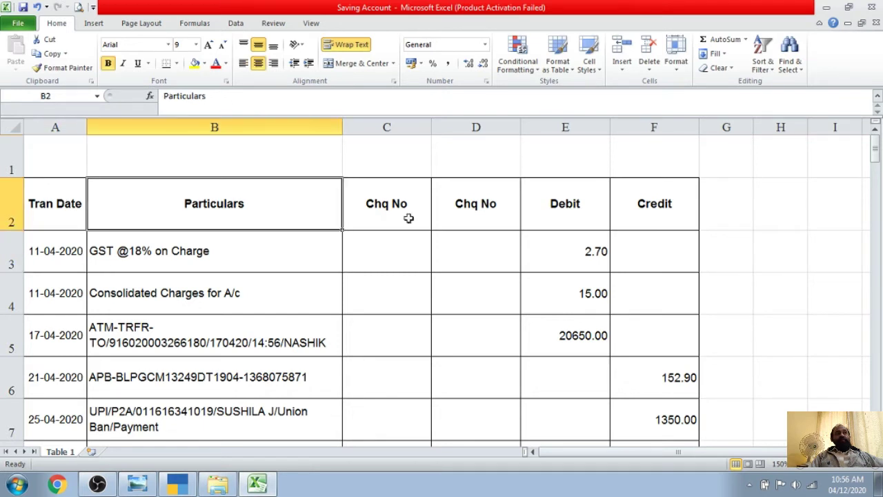
click(505, 204)
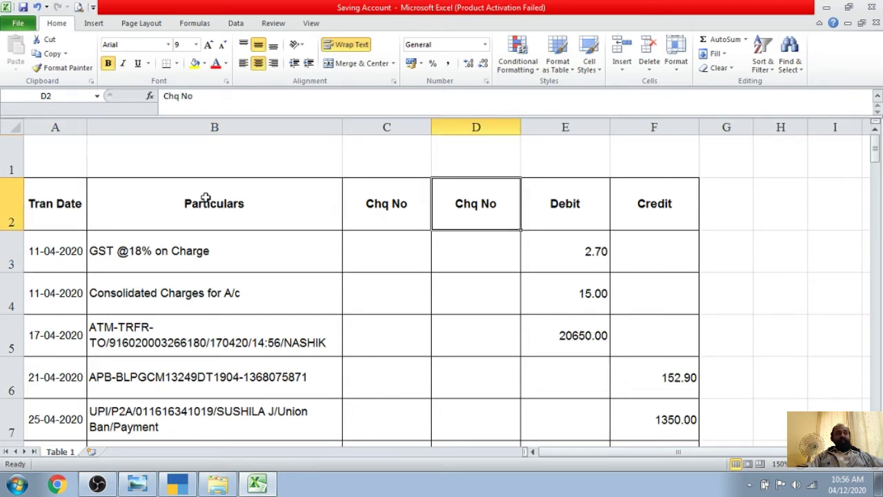
click(187, 205)
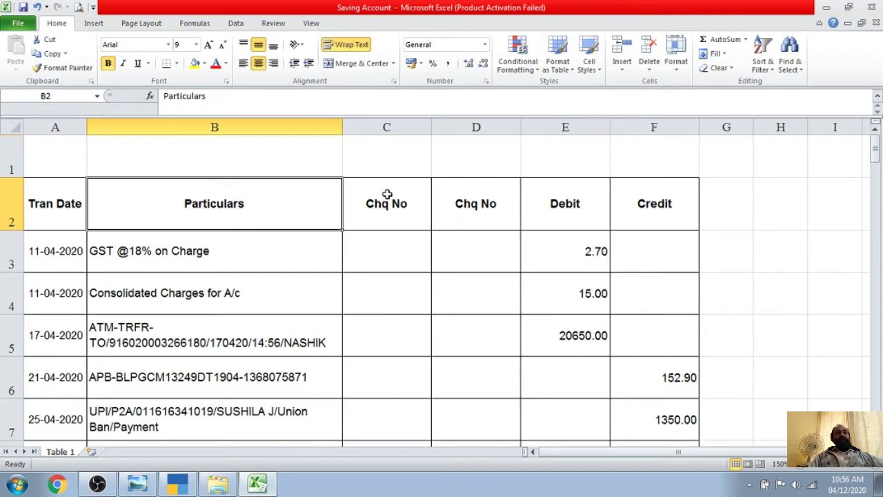
click(388, 196)
Check the Debit and Credit headers, then select the header row A2:F2
scroll(398, 231, down, 5)
scroll(399, 231, up, 5)
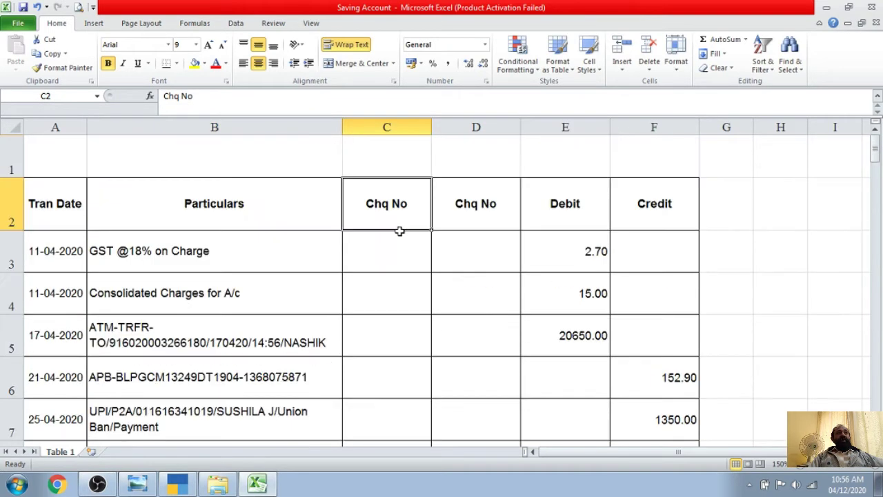
click(483, 207)
click(569, 199)
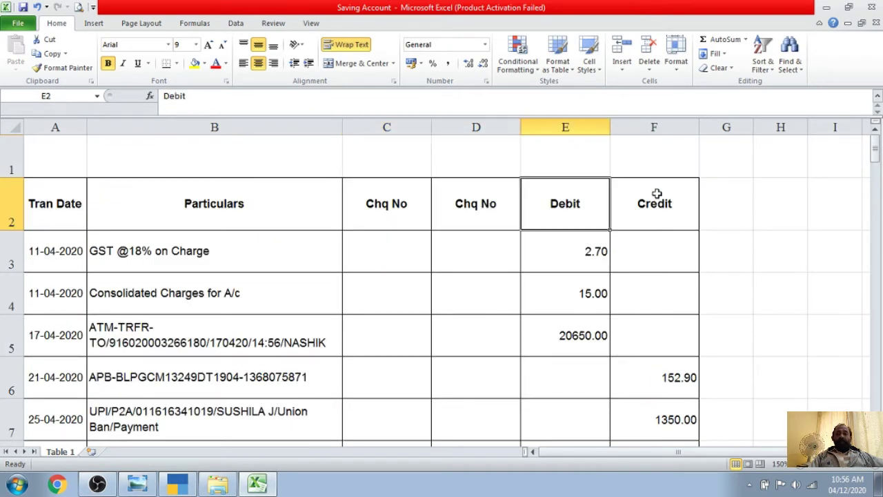
click(657, 195)
click(734, 193)
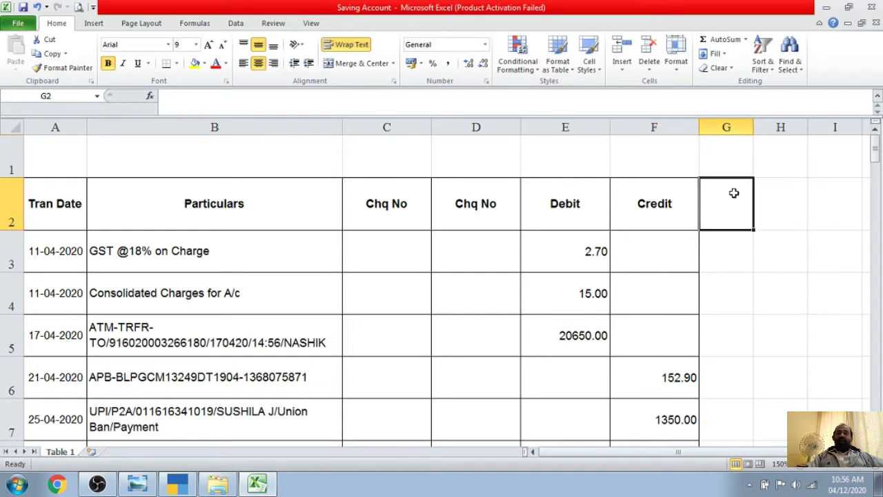
click(791, 184)
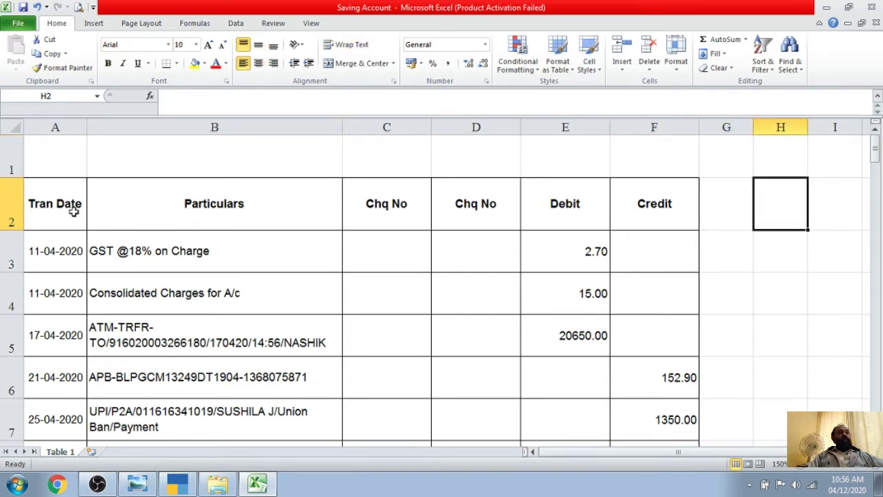
drag(71, 203, 627, 209)
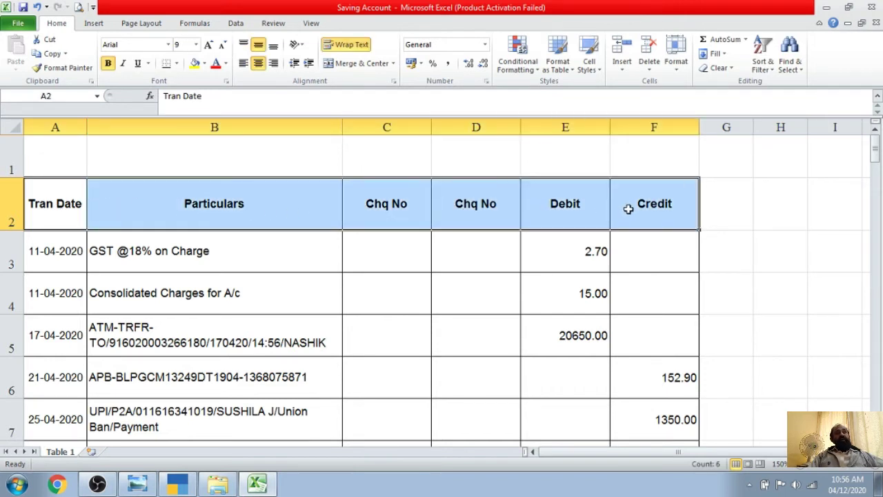
key(Delete)
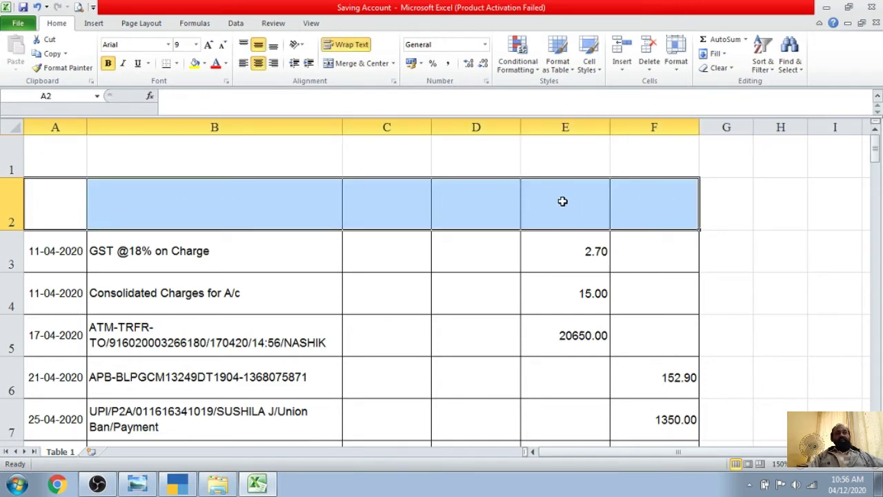
click(265, 348)
click(55, 251)
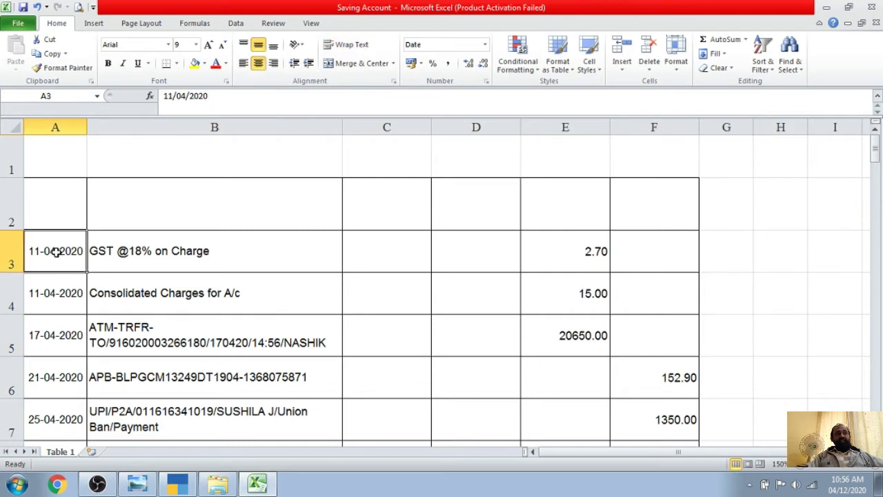
click(130, 254)
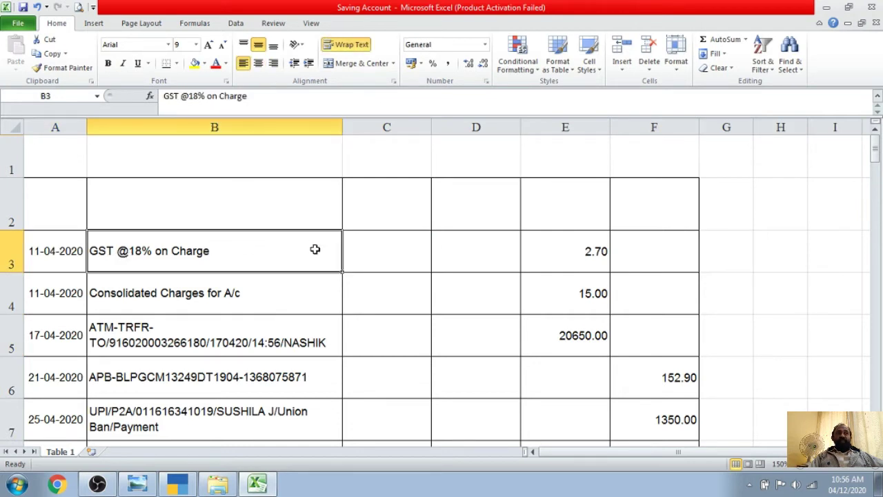
click(370, 255)
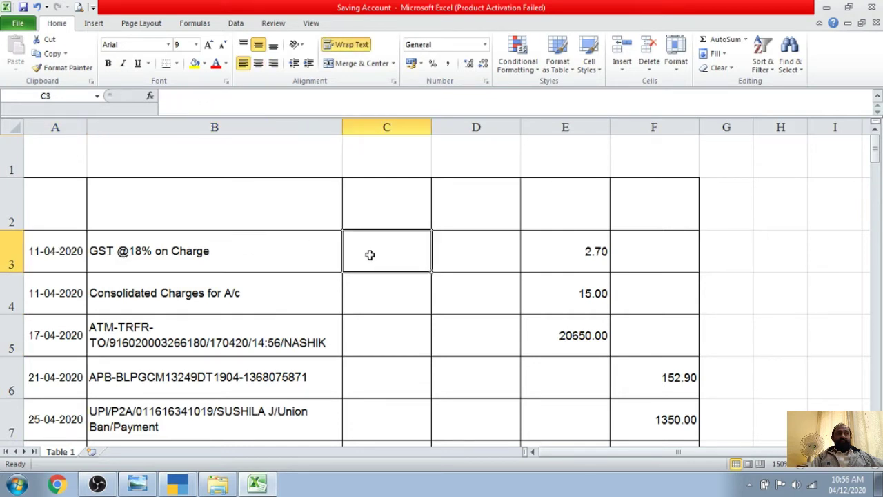
click(469, 252)
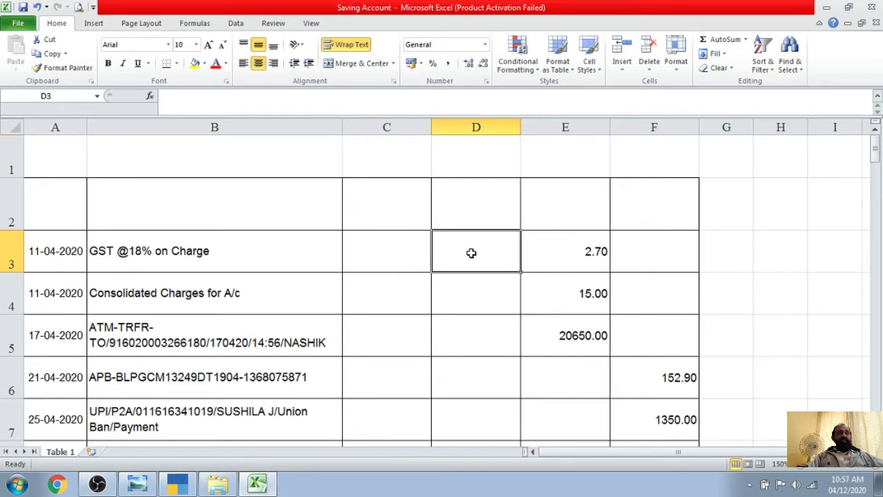
click(576, 251)
click(648, 249)
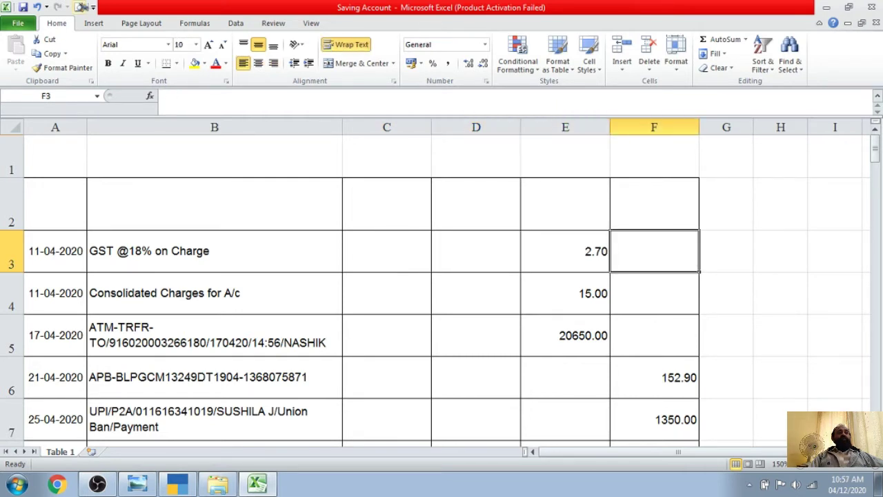
click(36, 7)
click(406, 207)
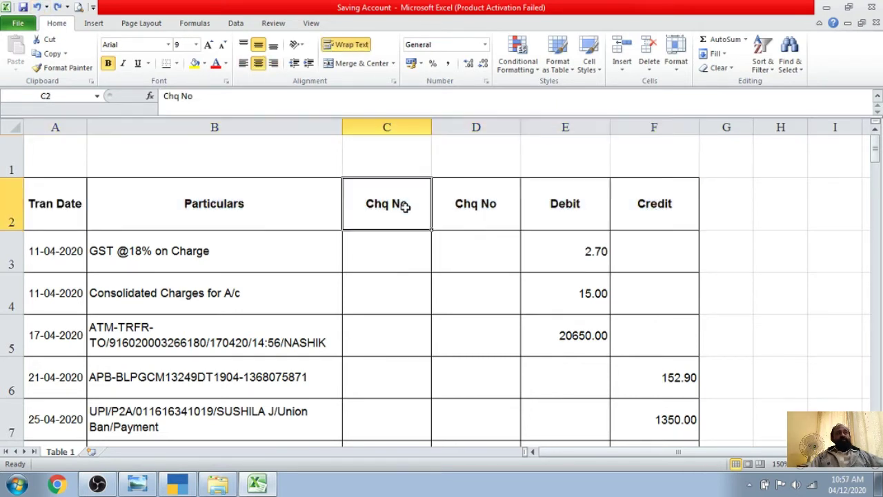
key(Delete)
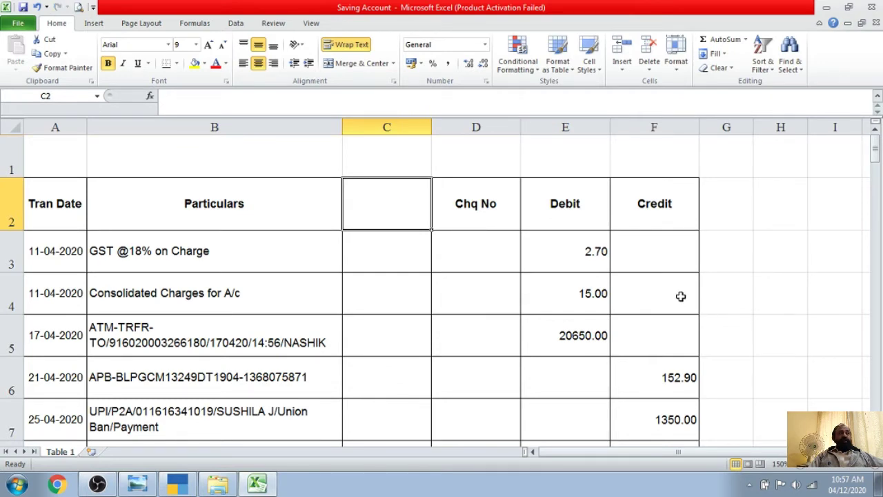
click(515, 281)
scroll(515, 276, down, 5)
scroll(496, 279, down, 10)
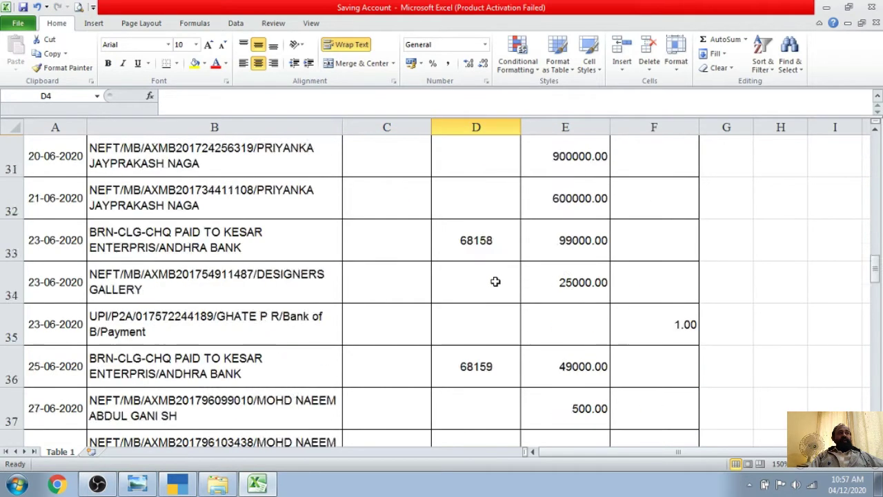
scroll(496, 282, down, 3)
scroll(495, 282, up, 18)
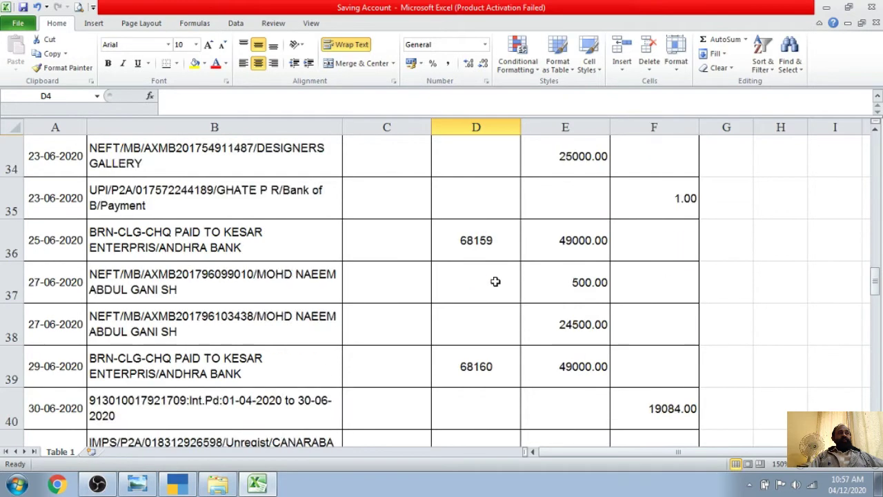
click(492, 209)
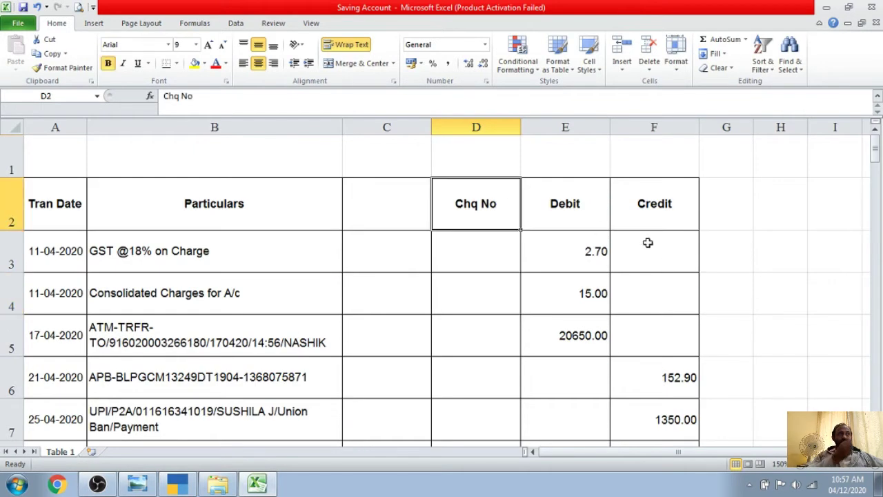
scroll(625, 273, down, 1)
scroll(614, 266, up, 1)
click(608, 261)
click(605, 302)
scroll(606, 302, down, 5)
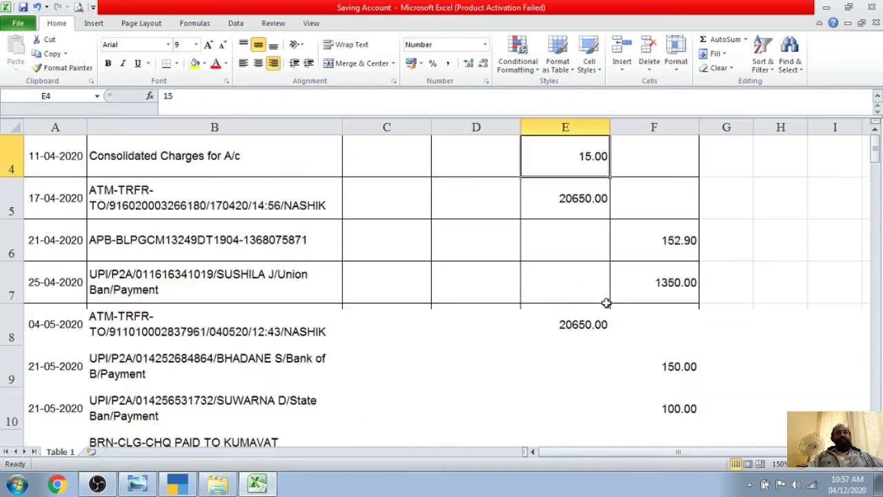
scroll(237, 259, up, 5)
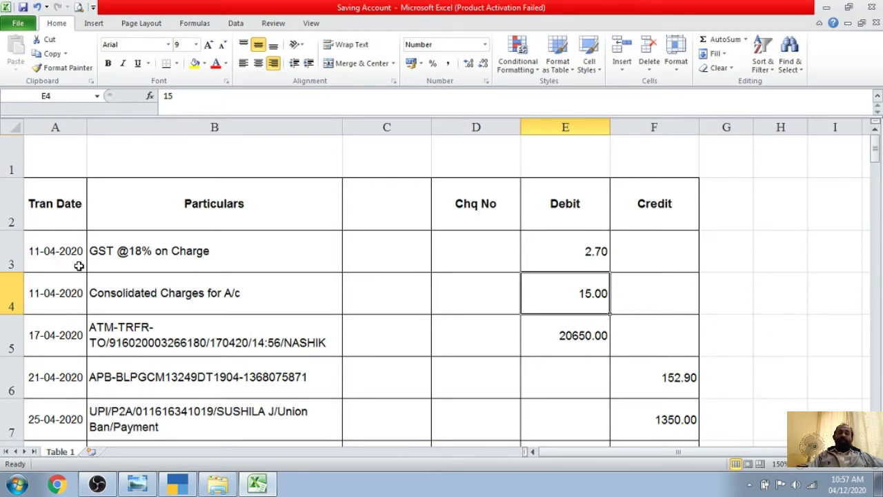
scroll(80, 266, down, 7)
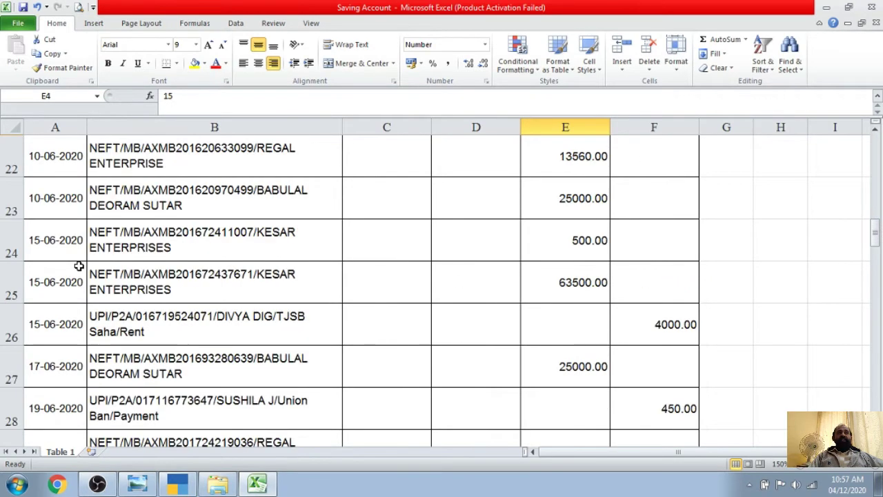
scroll(79, 265, down, 17)
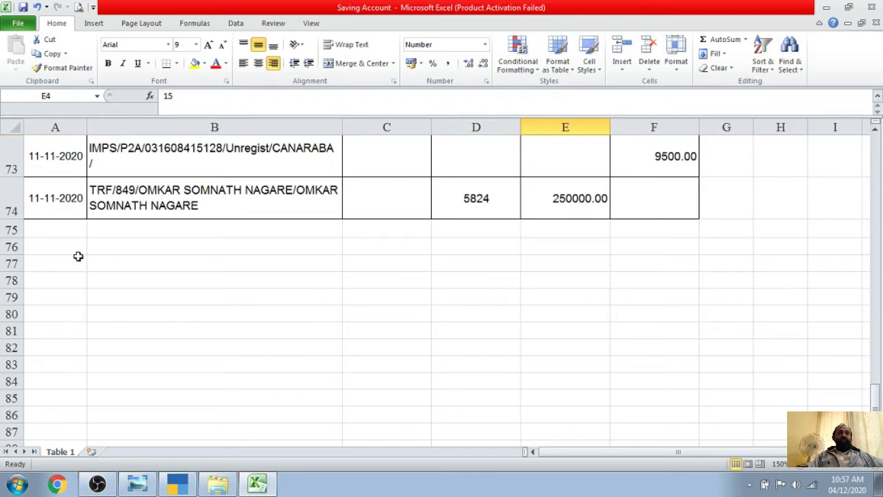
scroll(140, 290, up, 2)
scroll(199, 367, down, 2)
scroll(200, 366, down, 2)
scroll(85, 252, up, 3)
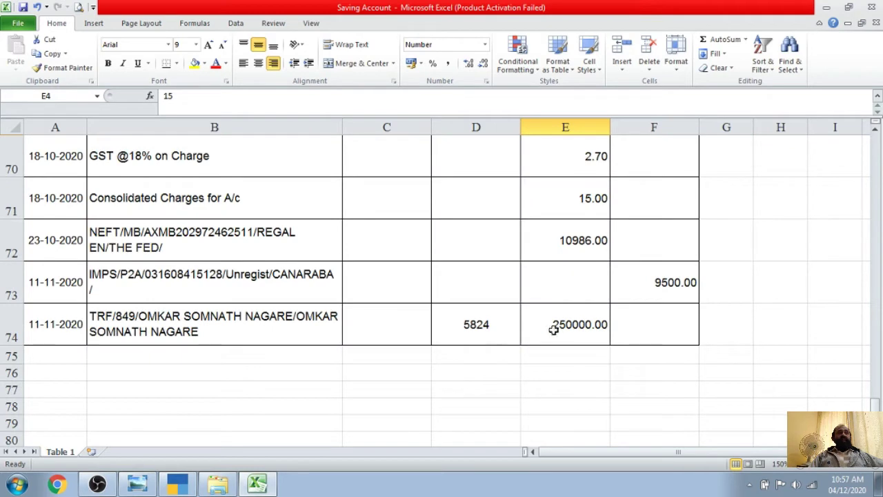
scroll(635, 311, up, 20)
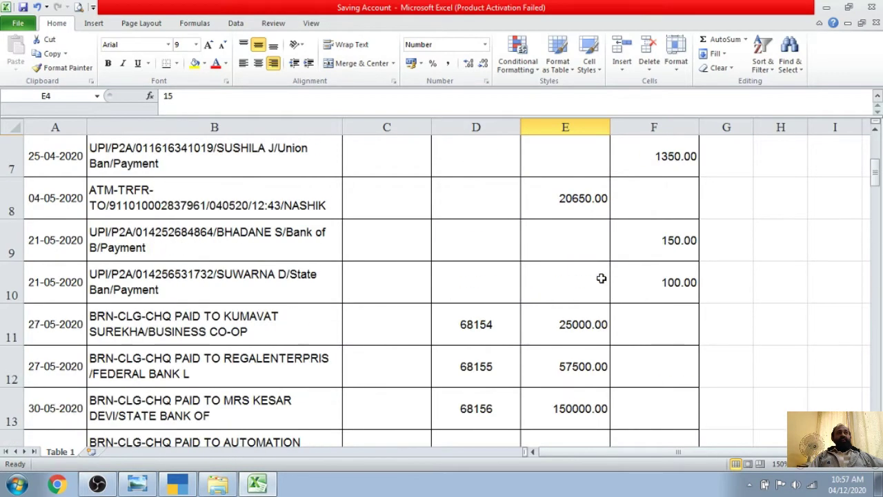
scroll(601, 278, up, 2)
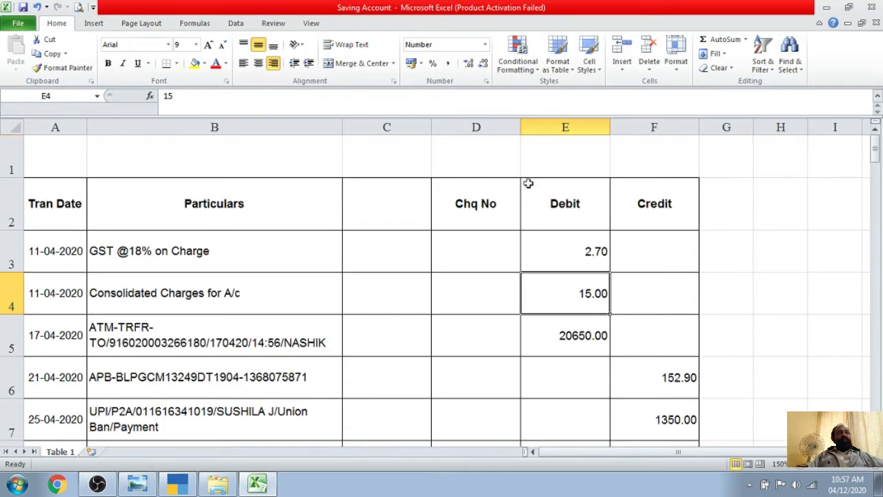
Close the Saving Account workbook without saving, then open the Current Account statement PDF
click(874, 5)
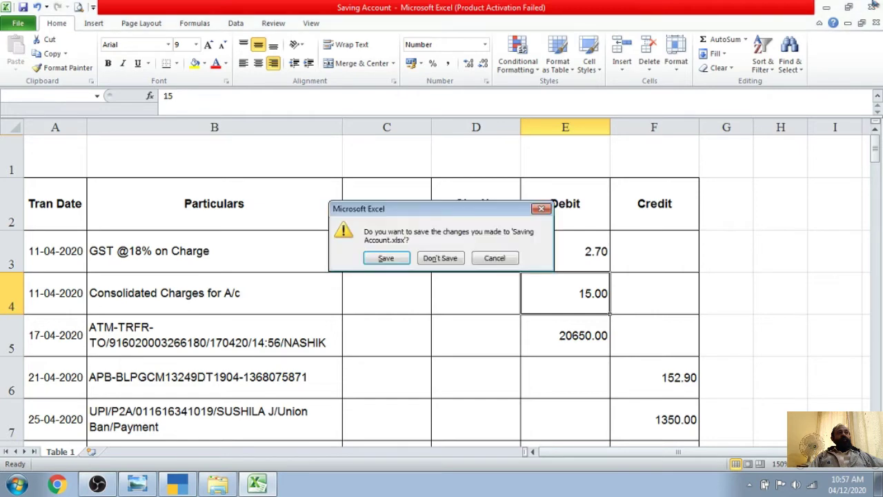
click(435, 261)
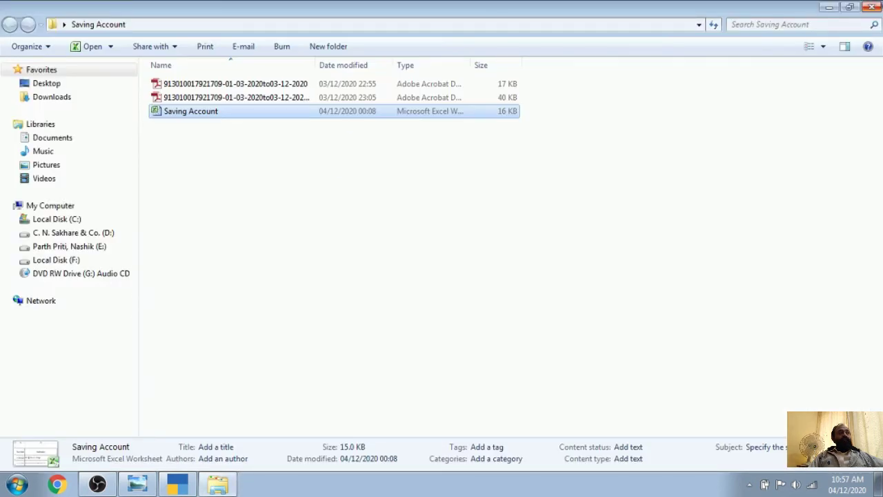
click(872, 7)
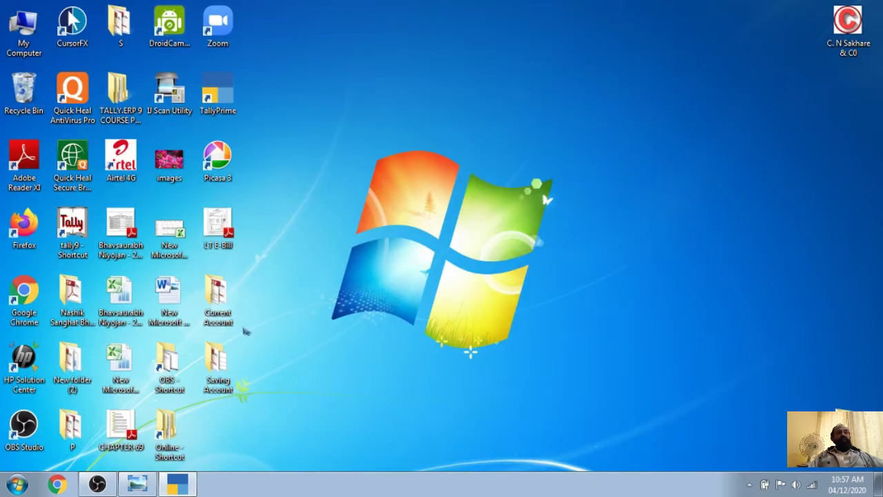
double_click(220, 298)
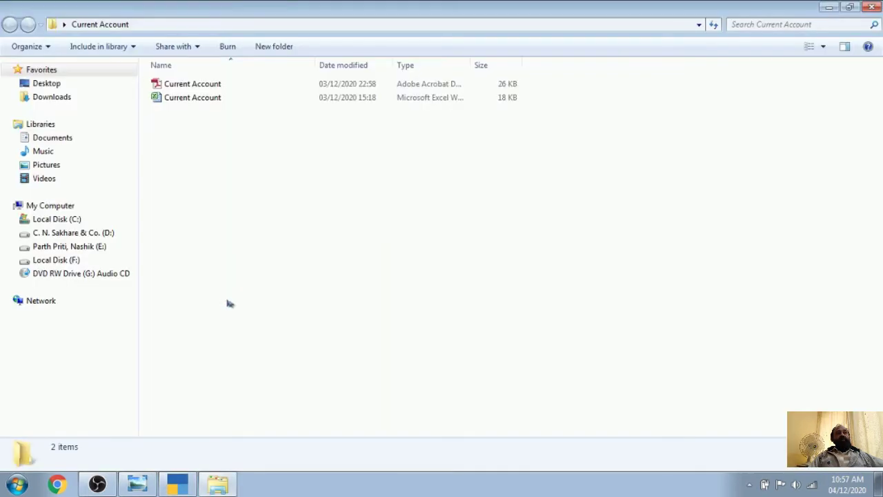
click(207, 85)
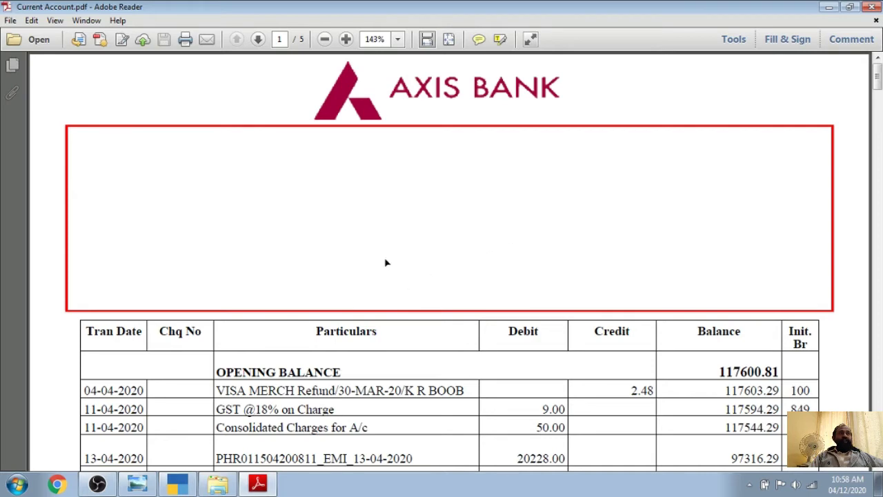
Read all five pages down to the 67824.15 closing balance, return to page 1, and close Reader
scroll(386, 262, down, 5)
scroll(660, 219, up, 1)
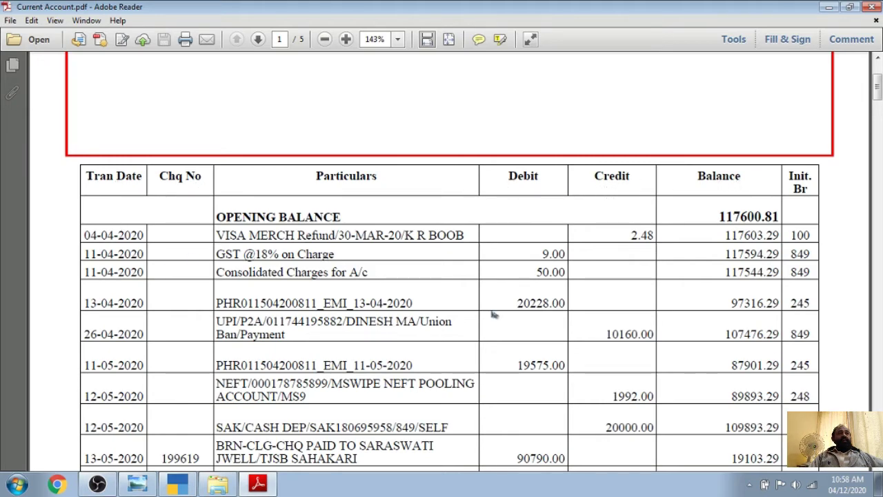
scroll(470, 304, down, 20)
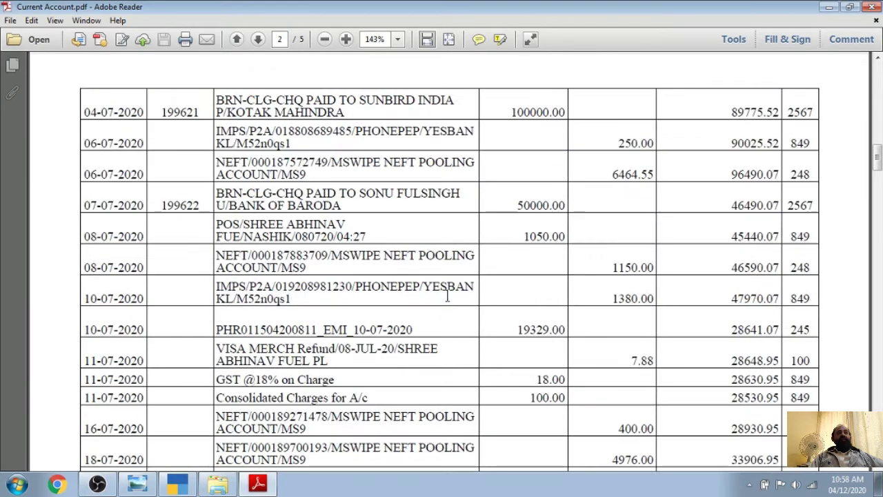
scroll(447, 296, down, 20)
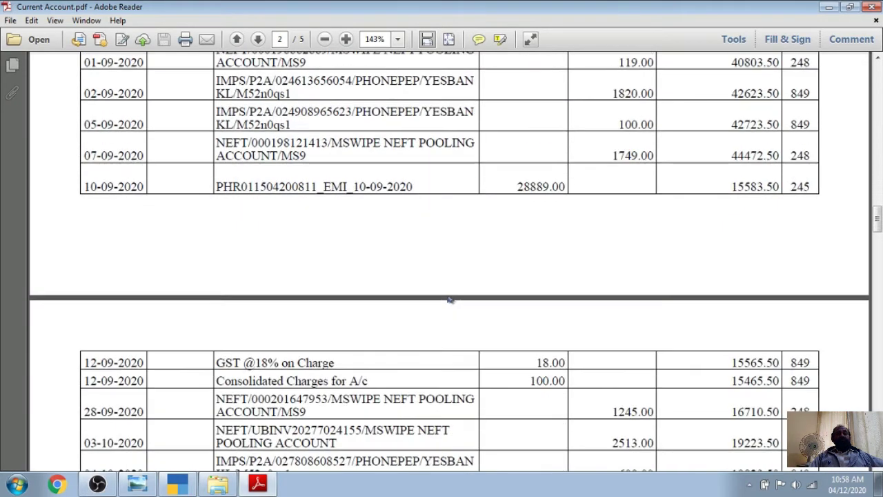
scroll(448, 300, down, 15)
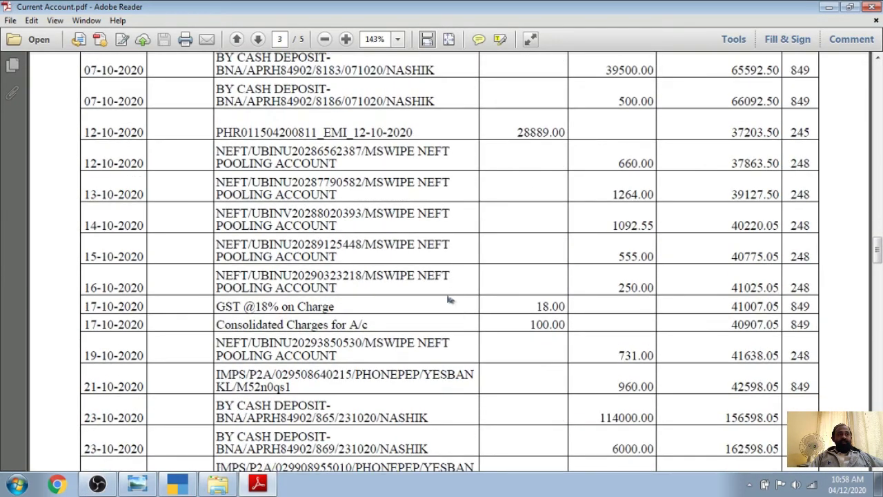
scroll(447, 300, down, 12)
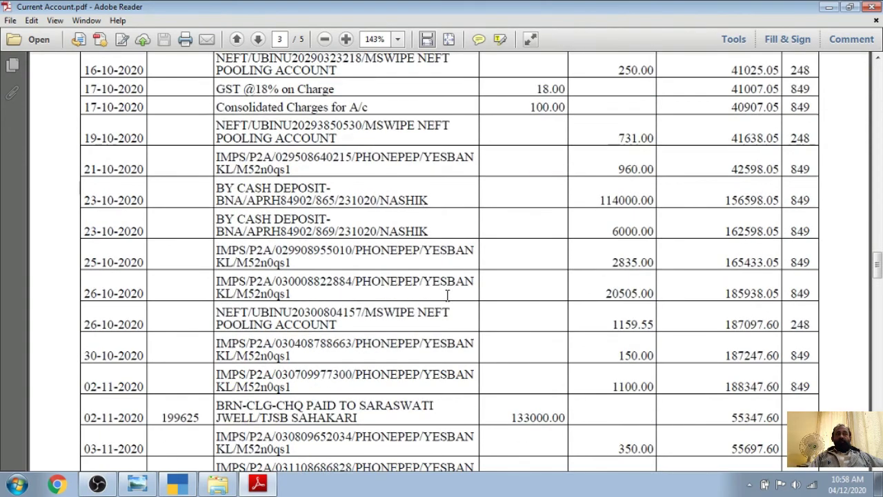
scroll(448, 295, down, 12)
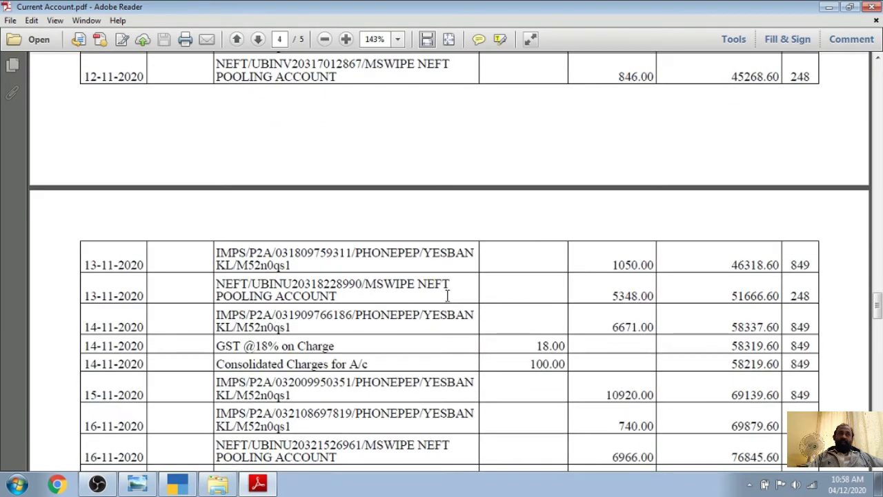
scroll(447, 295, down, 12)
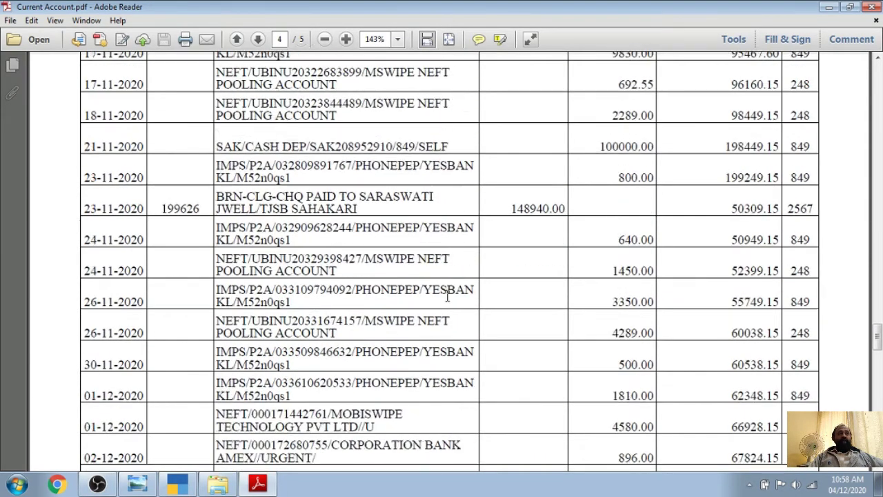
scroll(447, 295, down, 12)
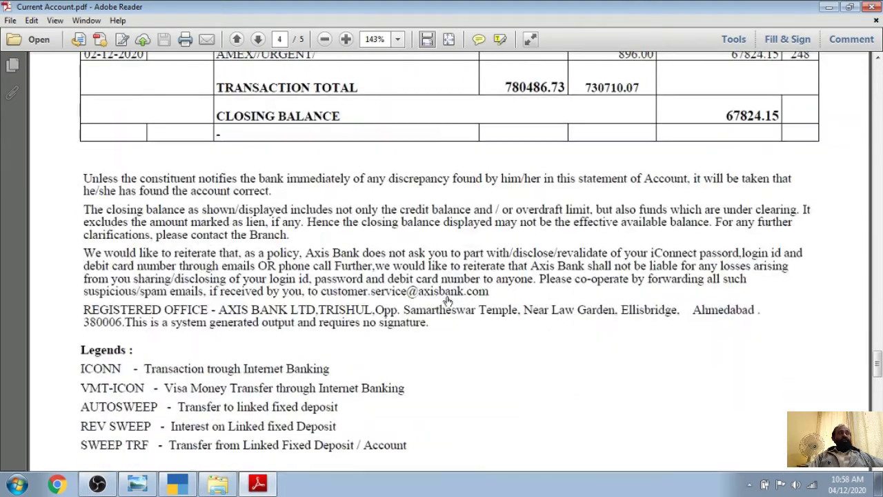
scroll(448, 298, down, 4)
scroll(447, 298, up, 15)
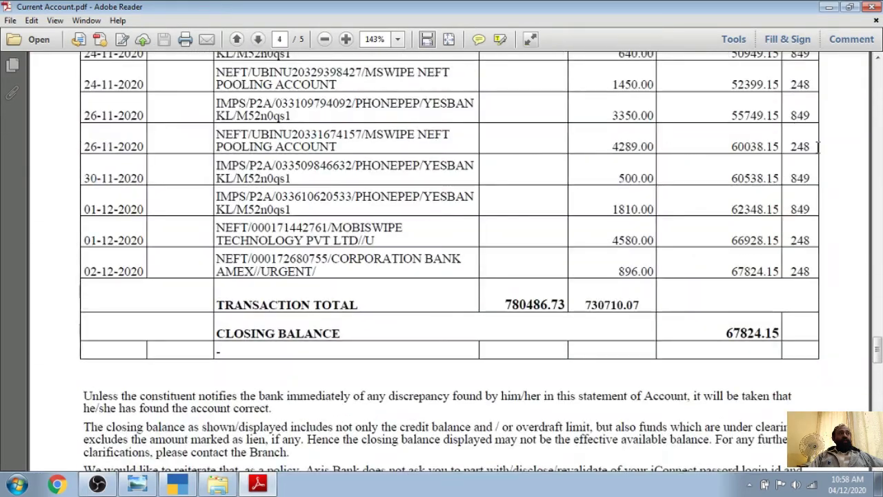
drag(875, 350, 875, 61)
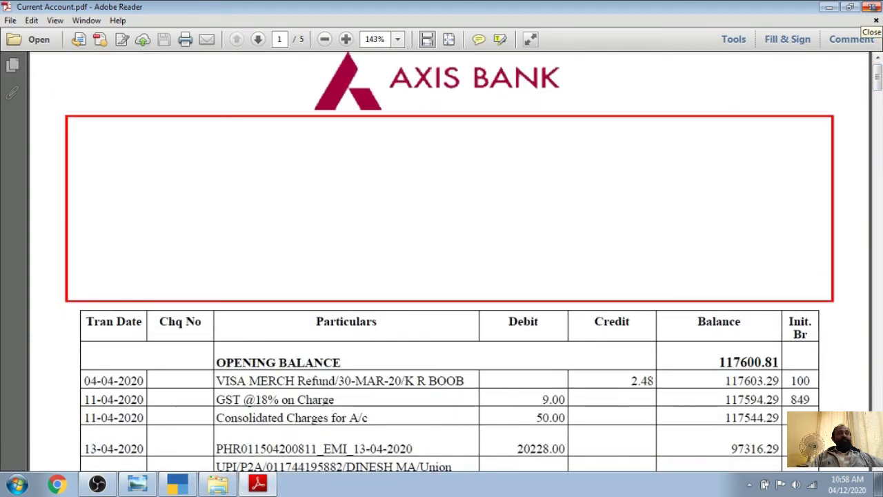
click(872, 6)
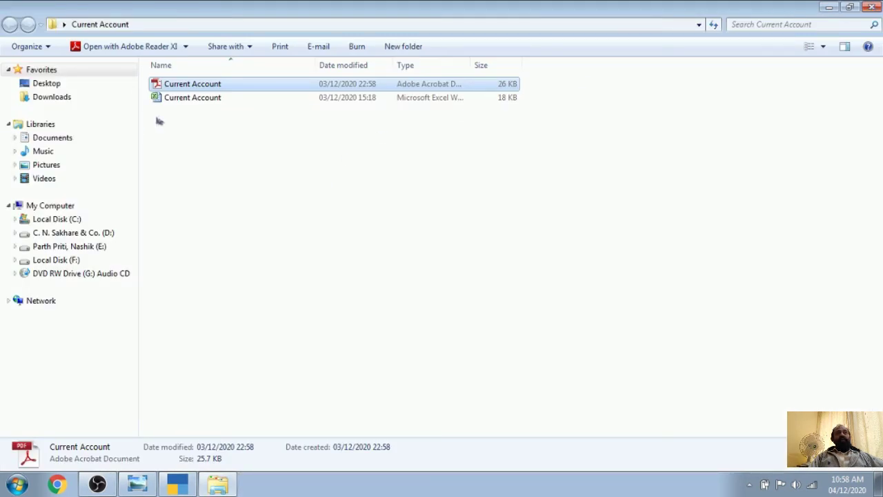
Open the Current Account Excel workbook, dismiss the activation prompt, and zoom in
double_click(214, 98)
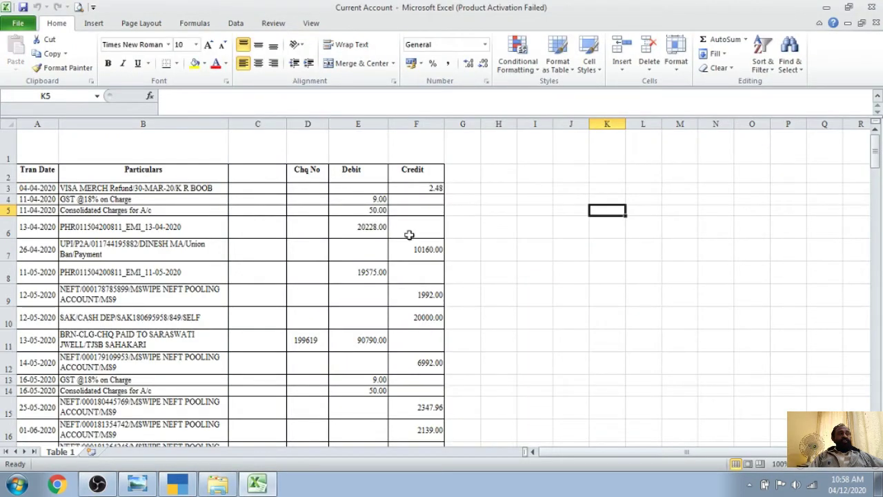
click(572, 363)
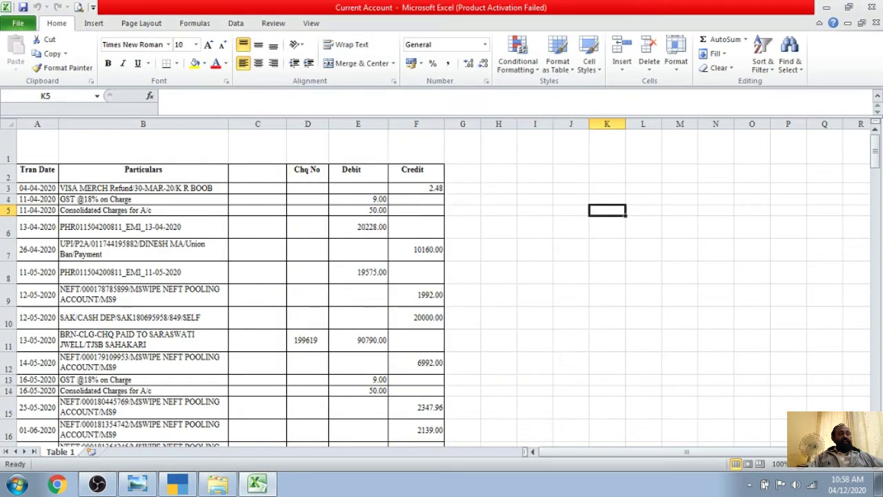
click(880, 463)
click(880, 463)
scroll(423, 254, up, 2)
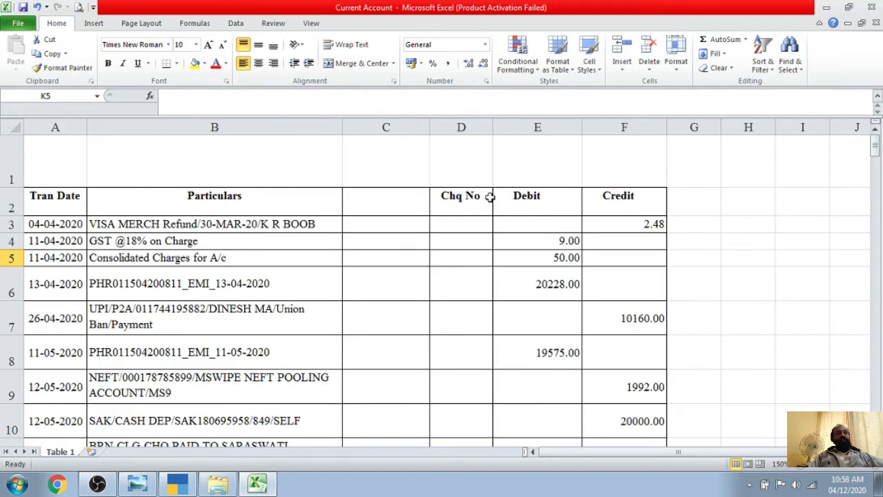
Point out the Tran Date, Particulars, Chq No, Debit and Credit headers and the 9.00 and 2.48 amounts
click(467, 196)
click(40, 199)
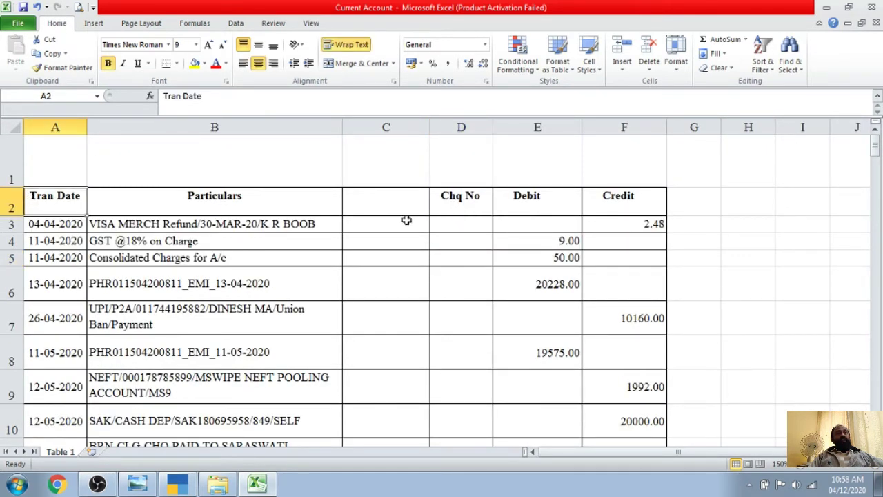
click(188, 200)
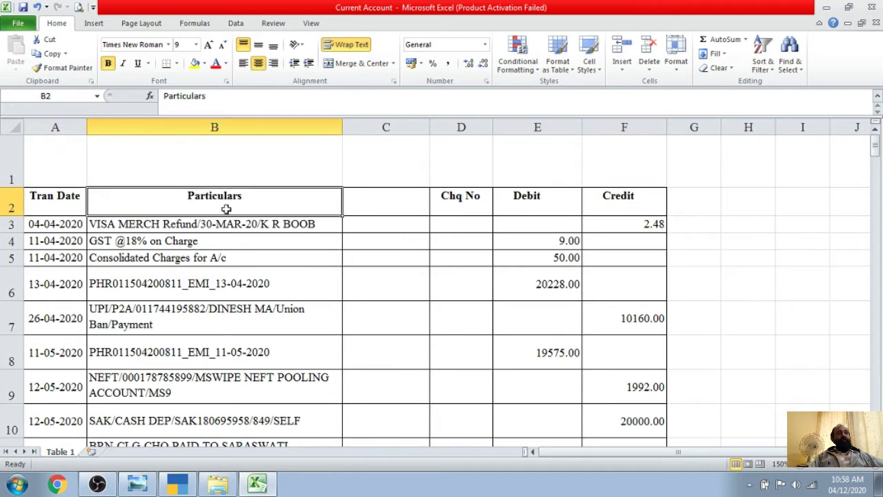
click(354, 203)
click(483, 200)
click(576, 202)
click(585, 202)
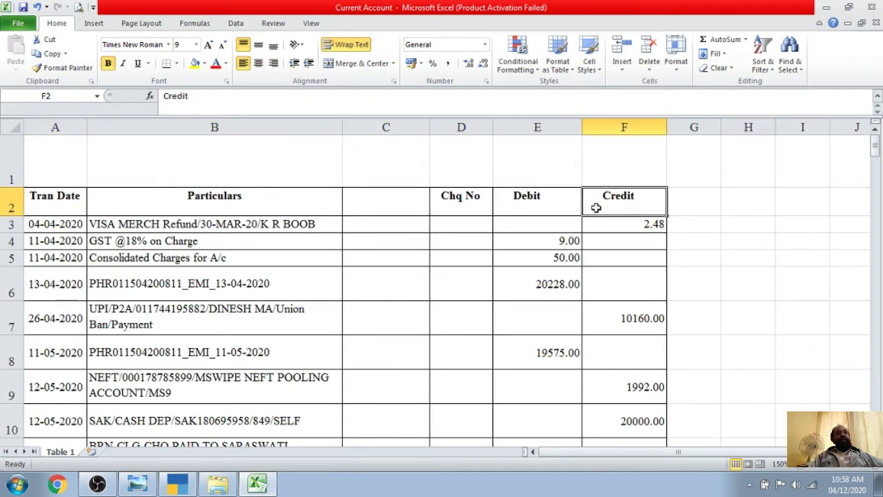
click(547, 238)
click(648, 226)
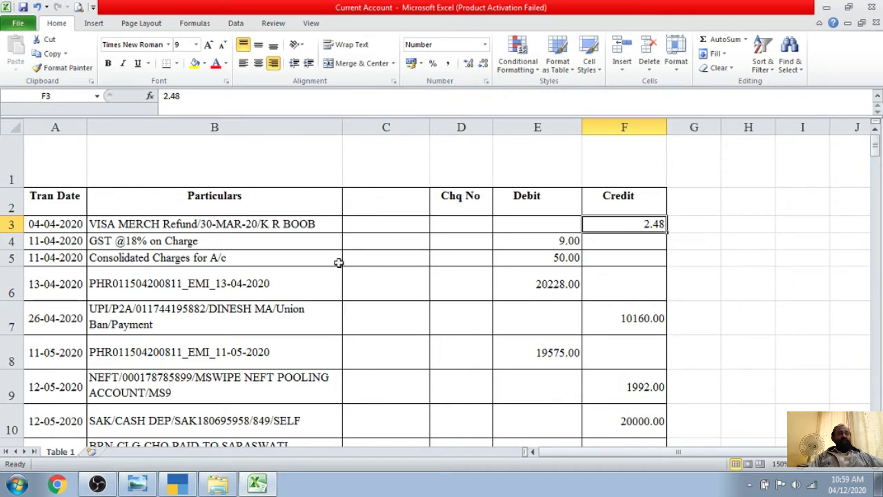
click(632, 213)
click(538, 199)
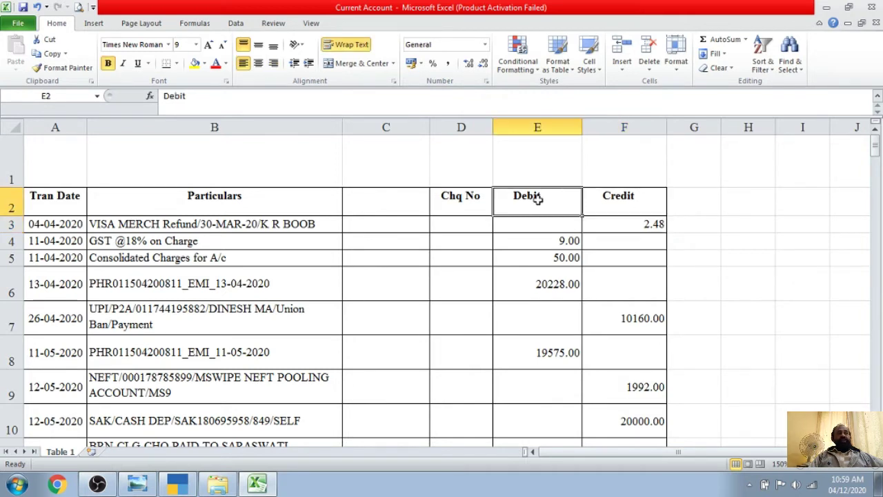
Check the last transaction's date and 896 amount, then close the workbook
scroll(517, 264, down, 5)
scroll(205, 227, up, 5)
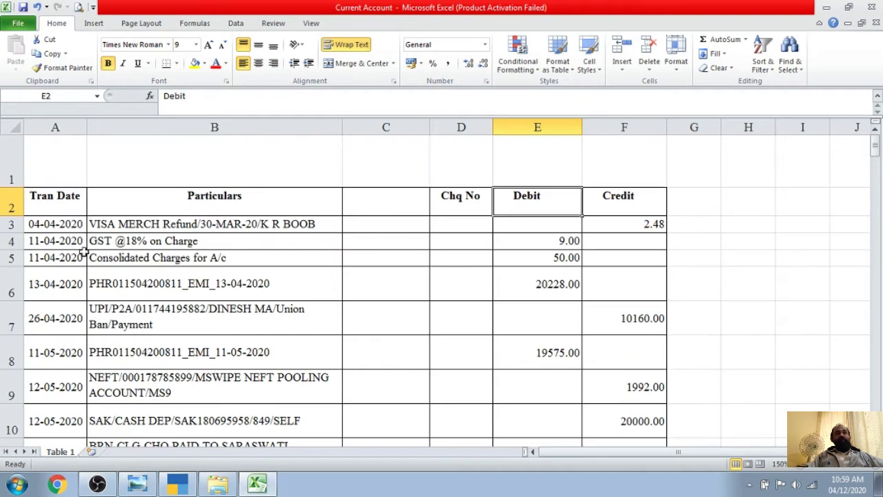
scroll(45, 235, down, 20)
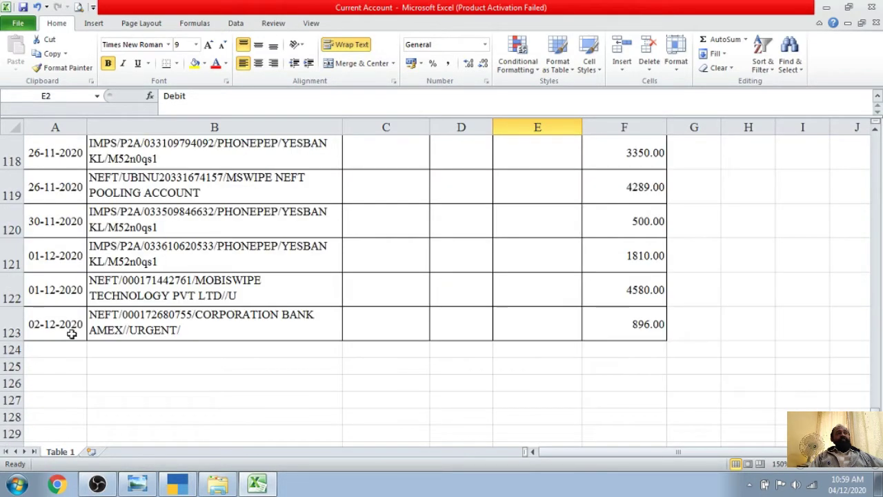
click(59, 332)
click(639, 332)
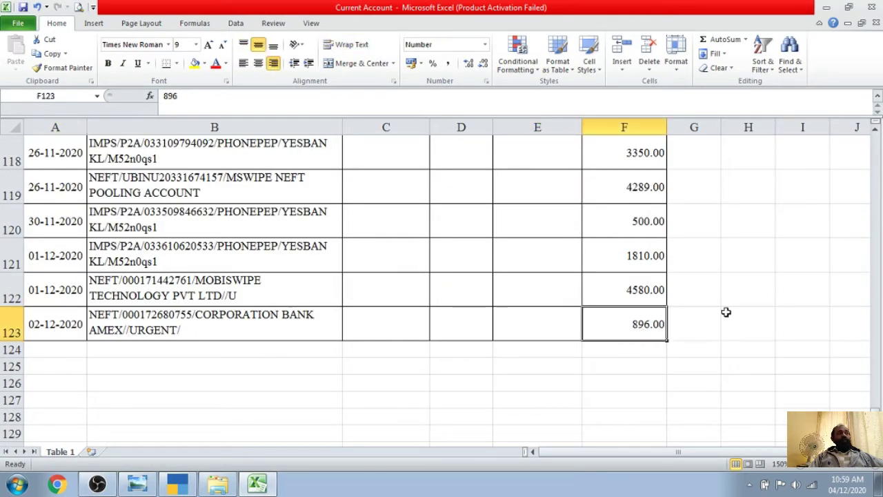
scroll(735, 311, up, 20)
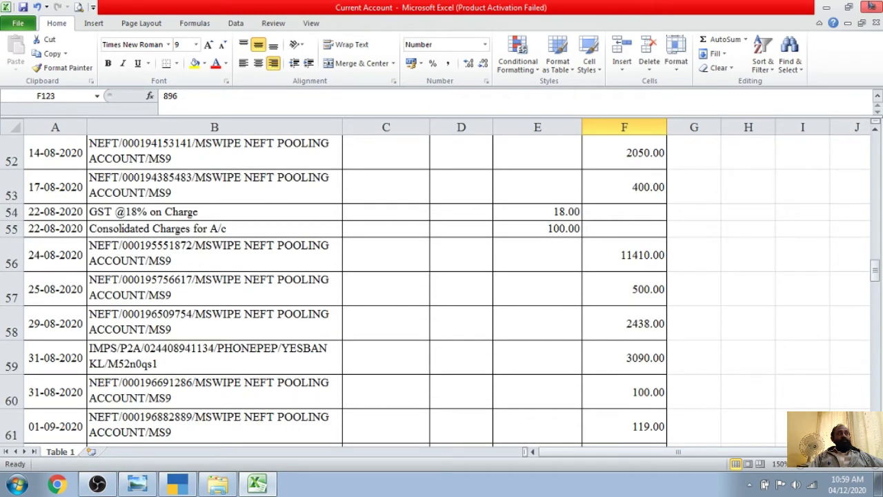
click(875, 7)
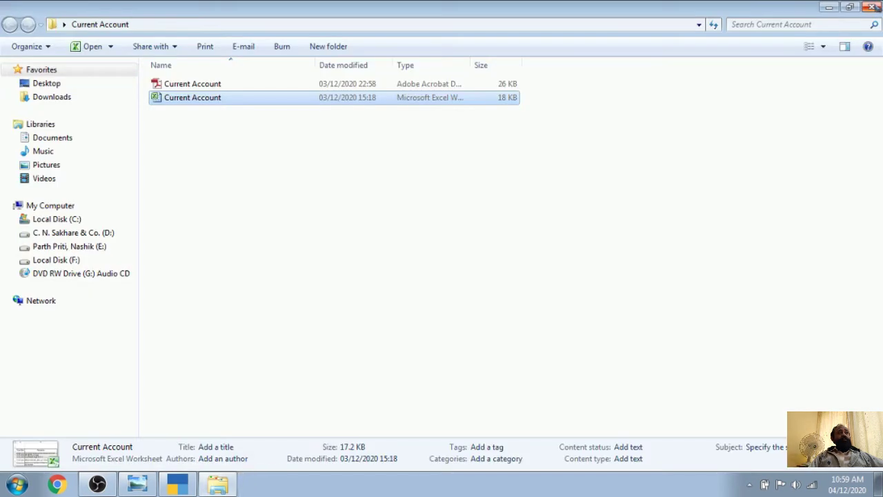
Close the Current Account folder and restore TallyPrime's Gateway of Tally for Hiraman & Co
click(873, 7)
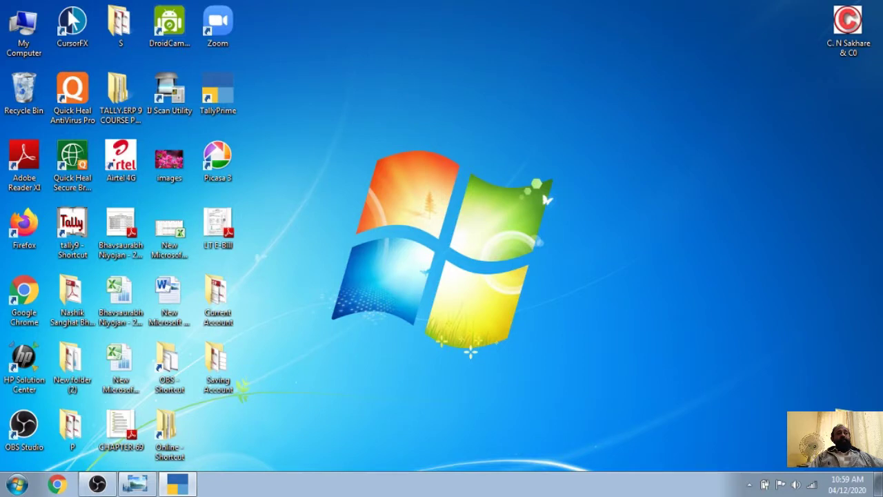
click(178, 484)
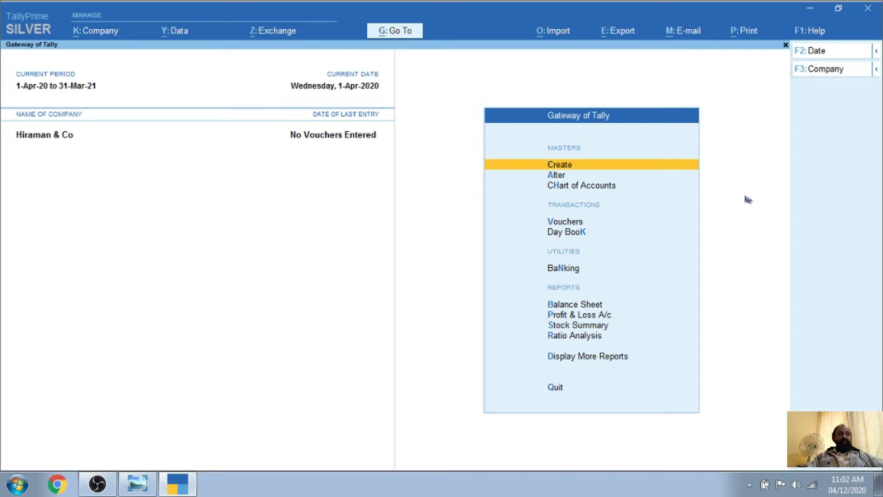
Open and dismiss the Help options a few times, then launch TallyShop from Help
click(813, 33)
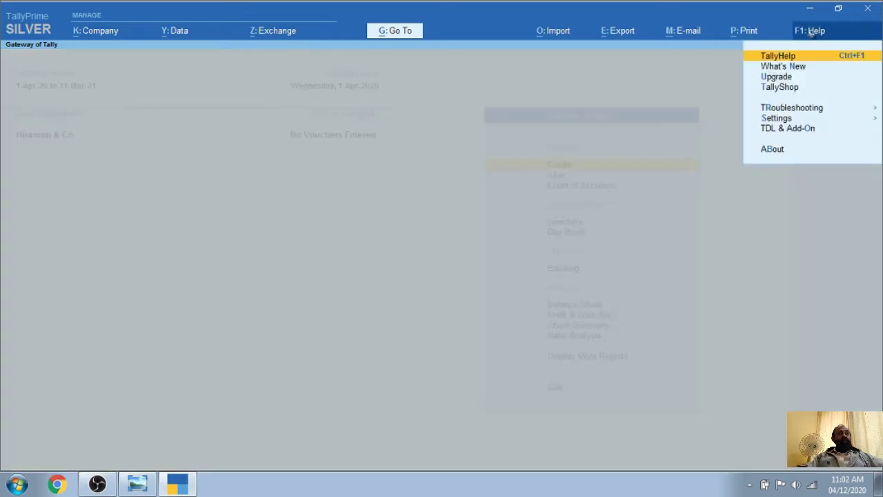
click(735, 202)
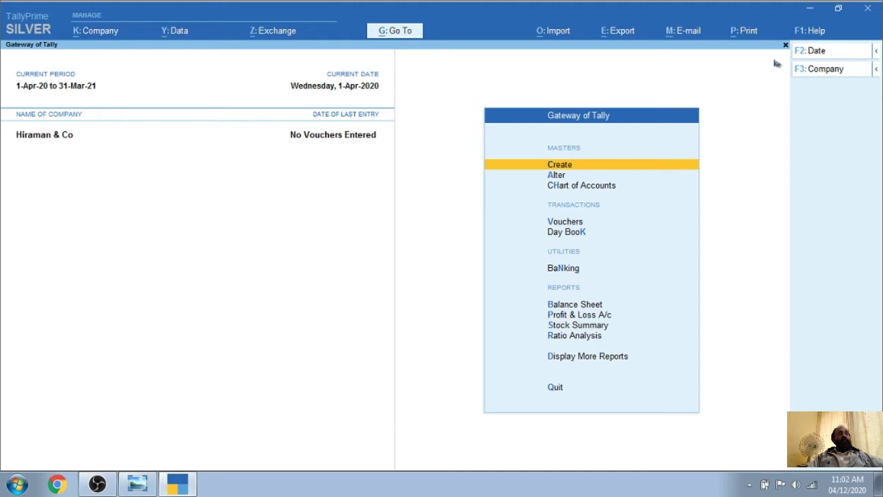
click(817, 31)
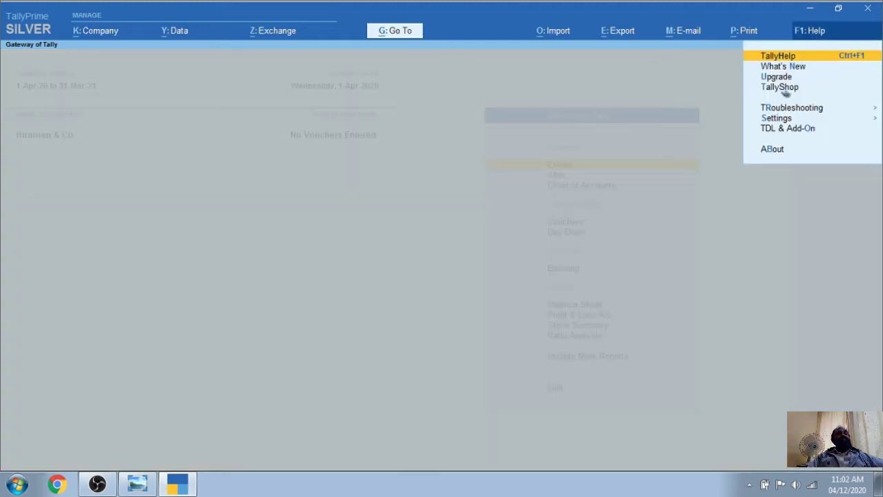
key(Escape)
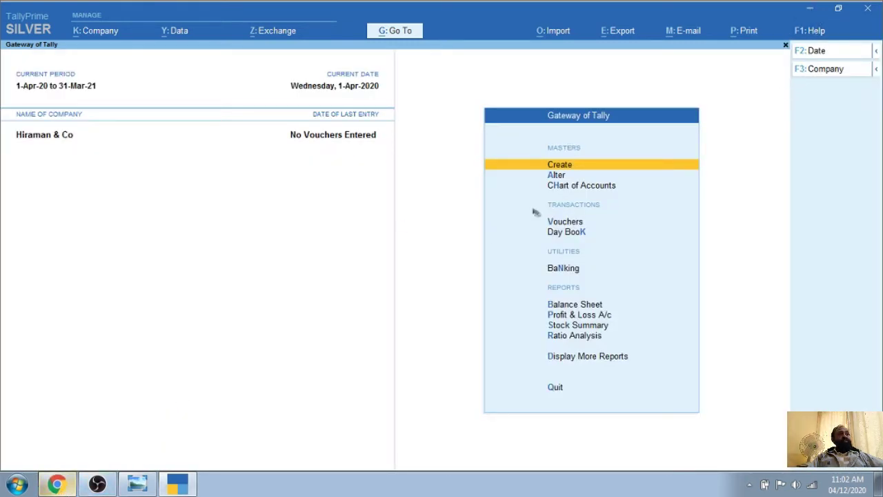
click(804, 35)
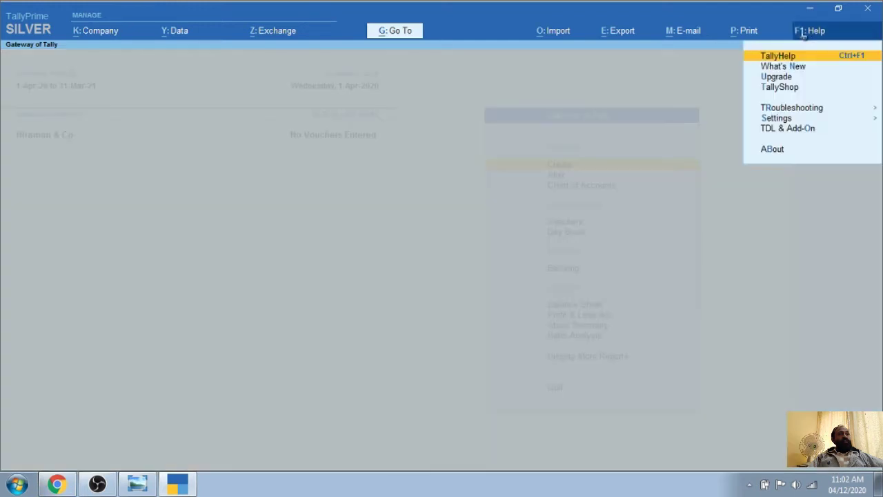
click(782, 88)
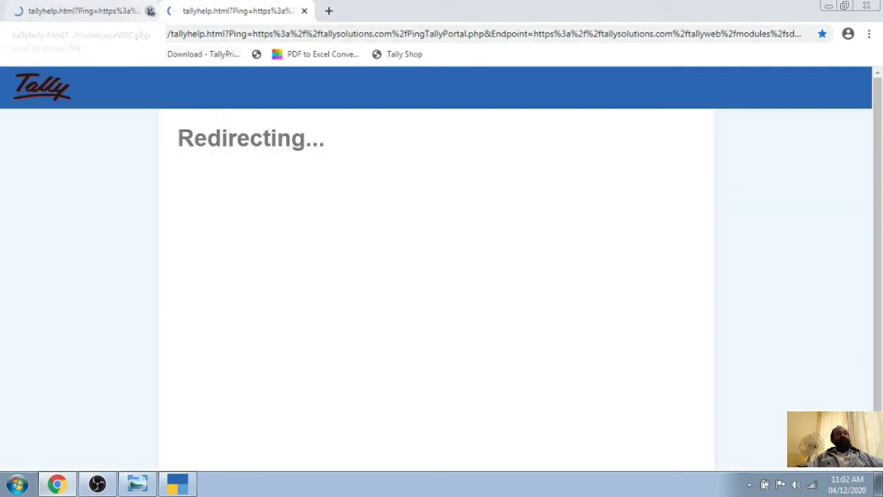
Close the extra loading browser tab and browse the TallyShop home page
click(151, 11)
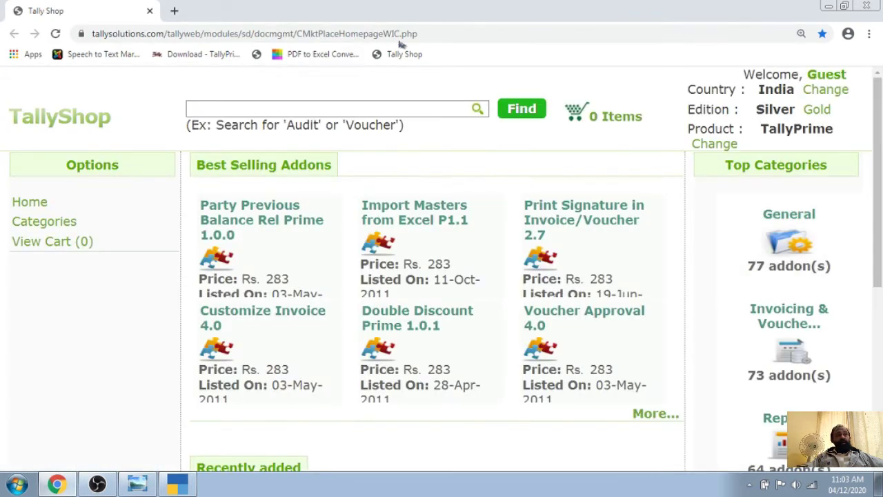
scroll(297, 275, down, 5)
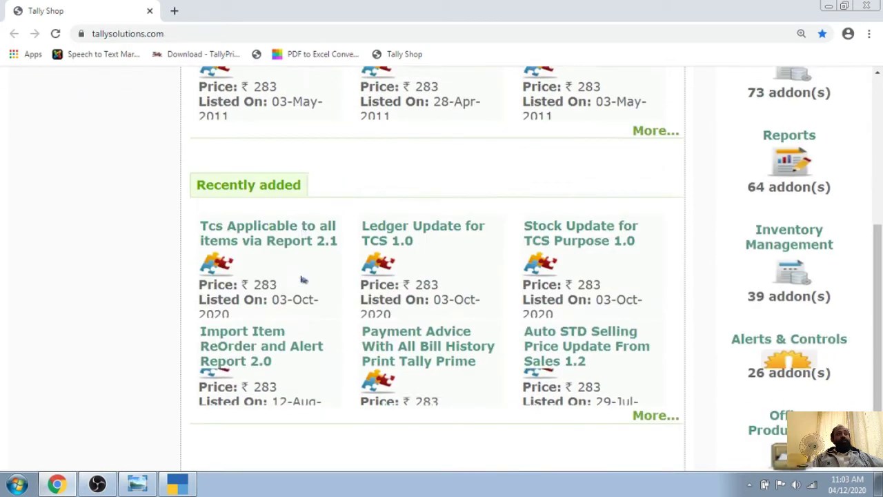
scroll(302, 279, up, 5)
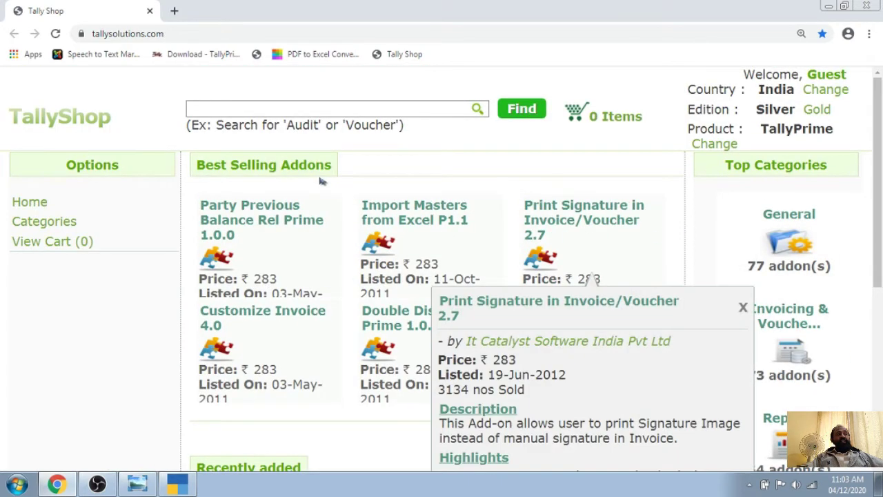
Search TallyShop for 'bank import', listing Bank Statement Import 1.4 at ₹ 283 first
mouse_move(590, 276)
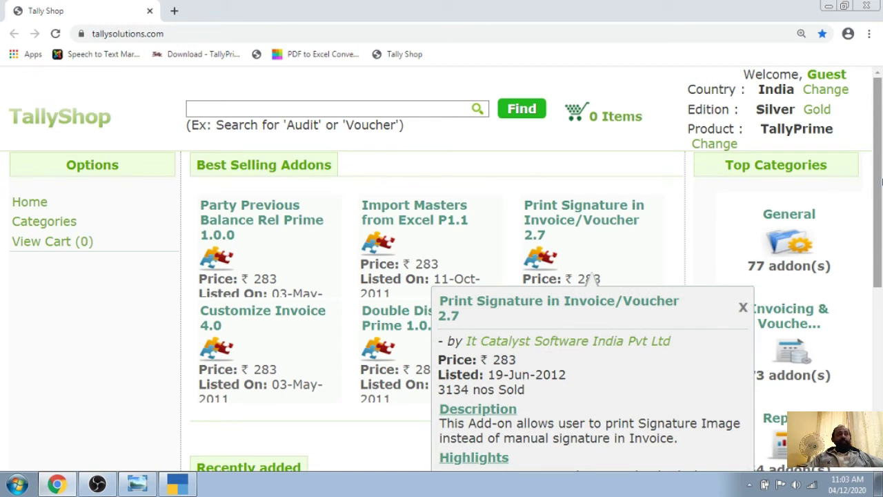
click(252, 102)
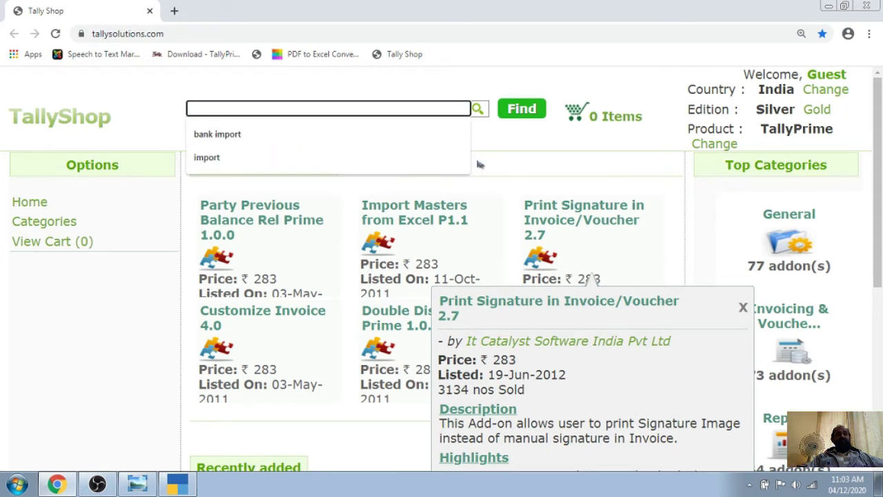
click(216, 135)
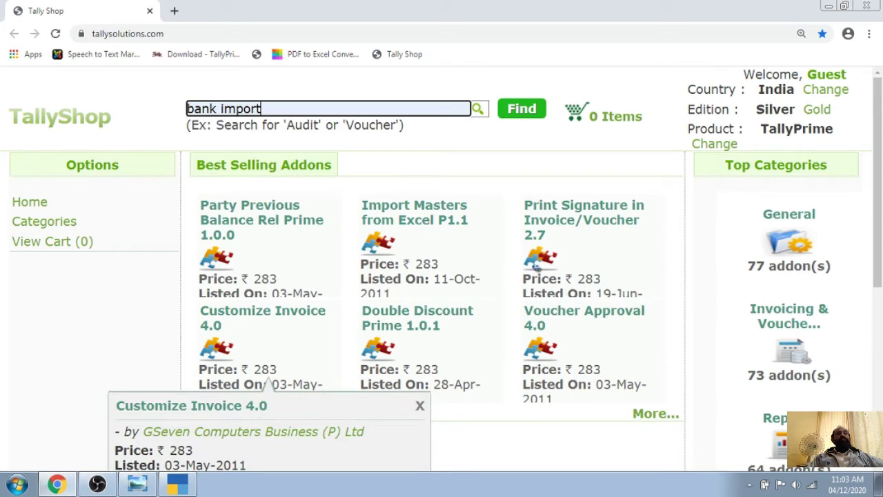
mouse_move(602, 232)
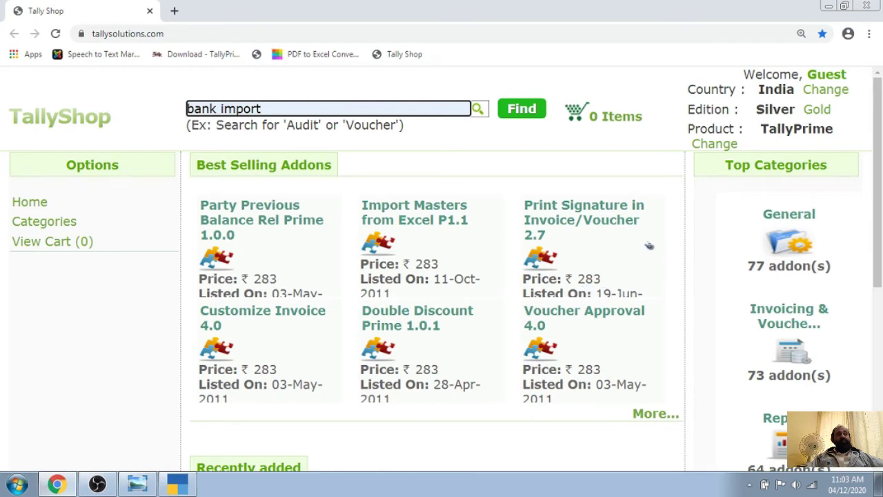
click(522, 111)
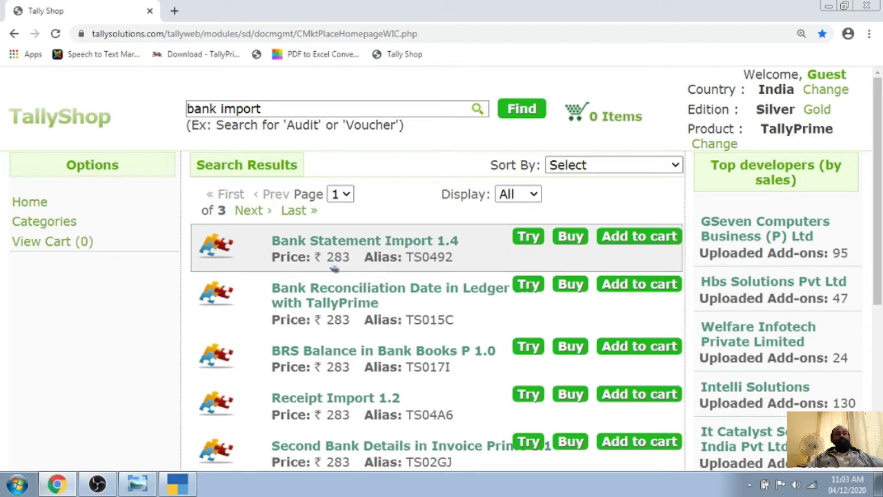
Read the Bank Statement Import 1.4 details card, then close Chrome to return to TallyPrime
mouse_move(337, 268)
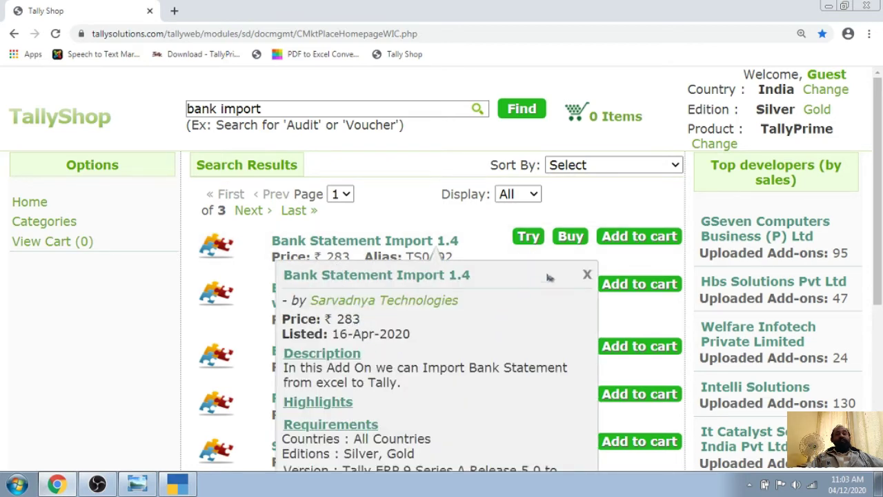
mouse_move(572, 239)
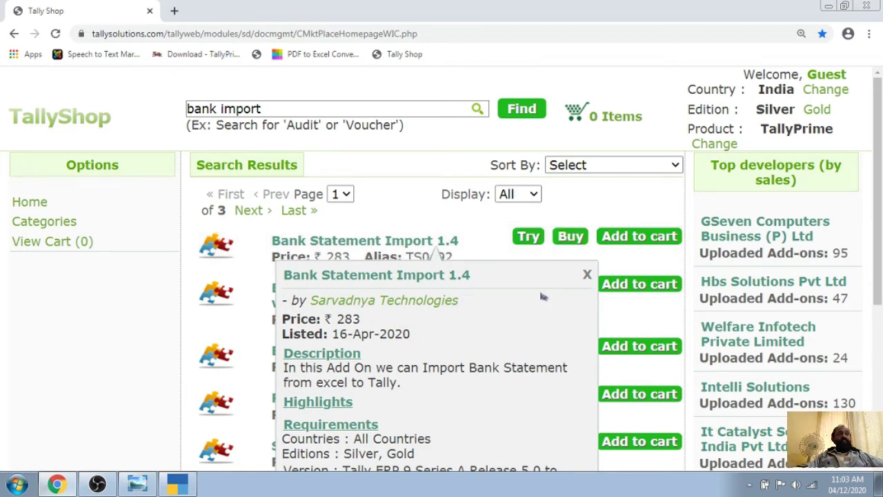
click(868, 6)
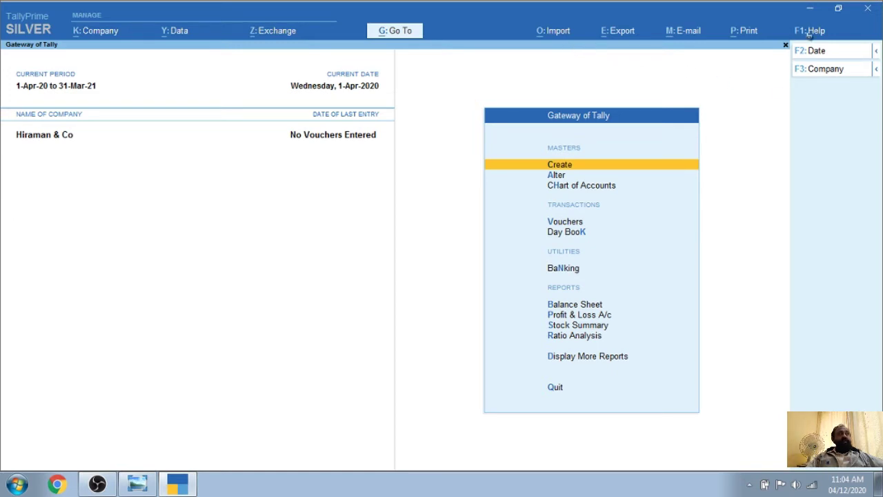
Inspect the Bank Statement Import 1.0 add-on in the TDL Management list, then return to Gateway
click(810, 31)
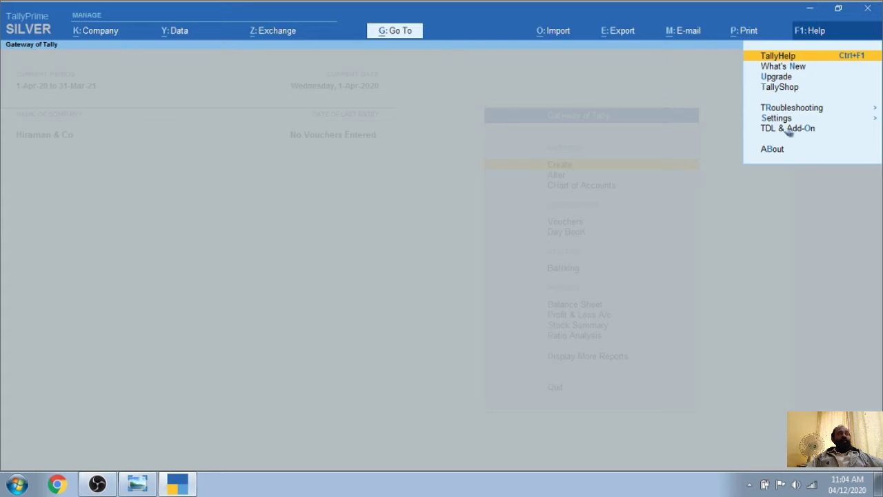
click(788, 129)
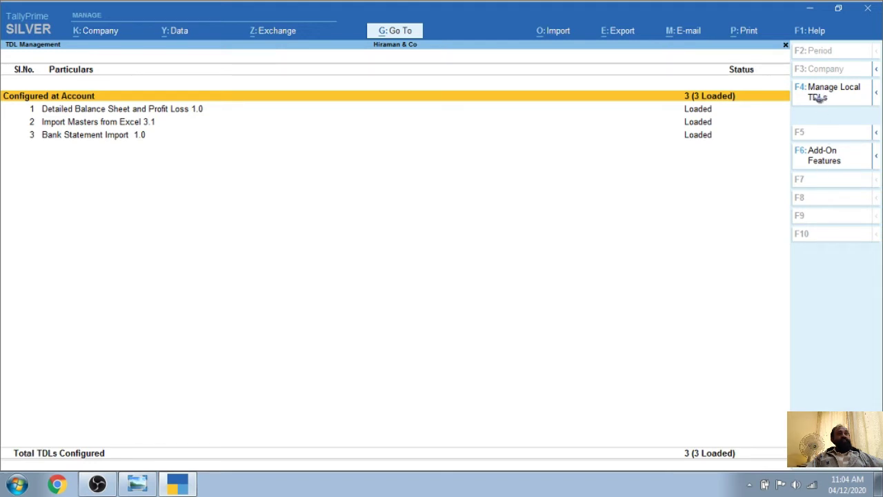
click(107, 135)
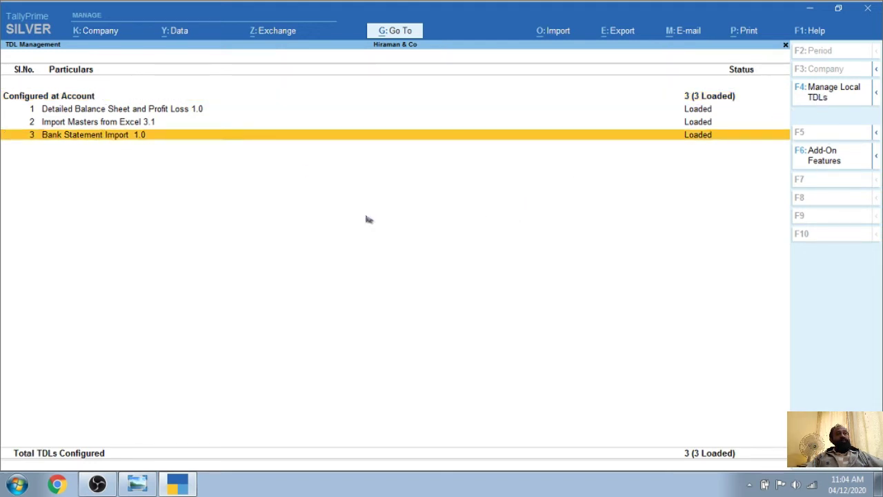
key(Up)
key(Up)
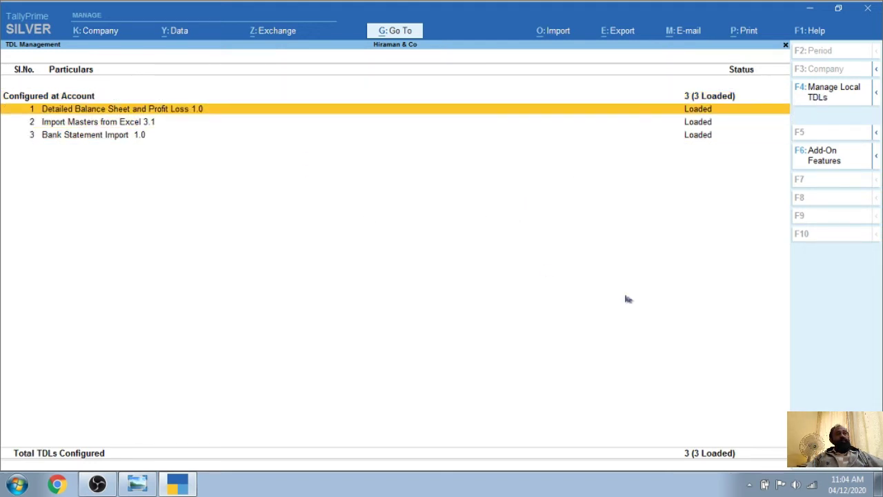
key(Up)
key(Down)
key(Down)
key(Down)
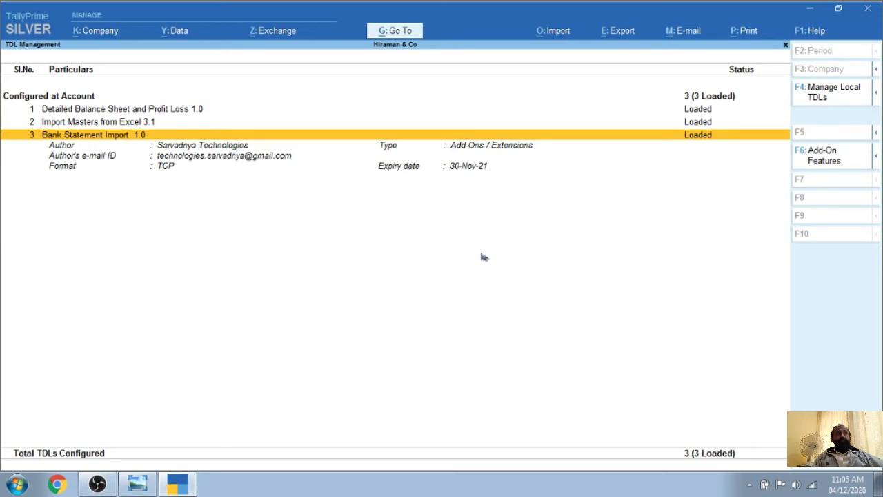
key(Down)
key(Down)
key(Up)
key(Up)
key(Escape)
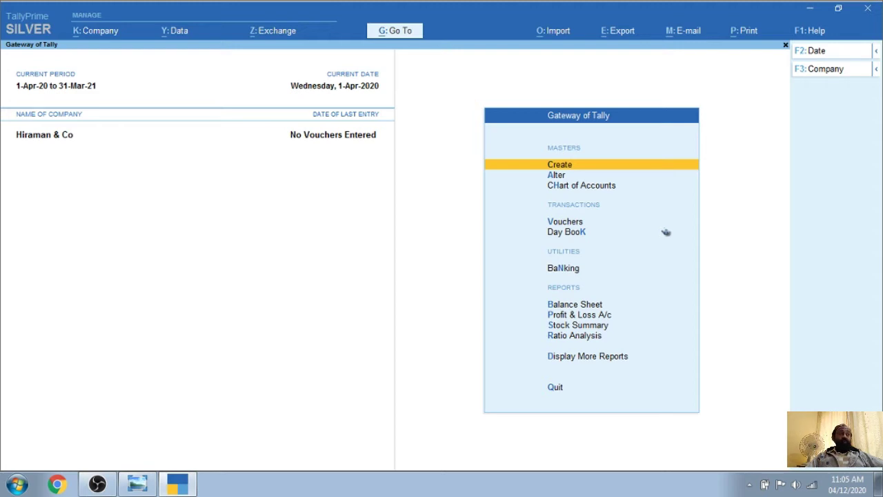
Minimize and restore TallyPrime, then switch over to Chrome
click(808, 11)
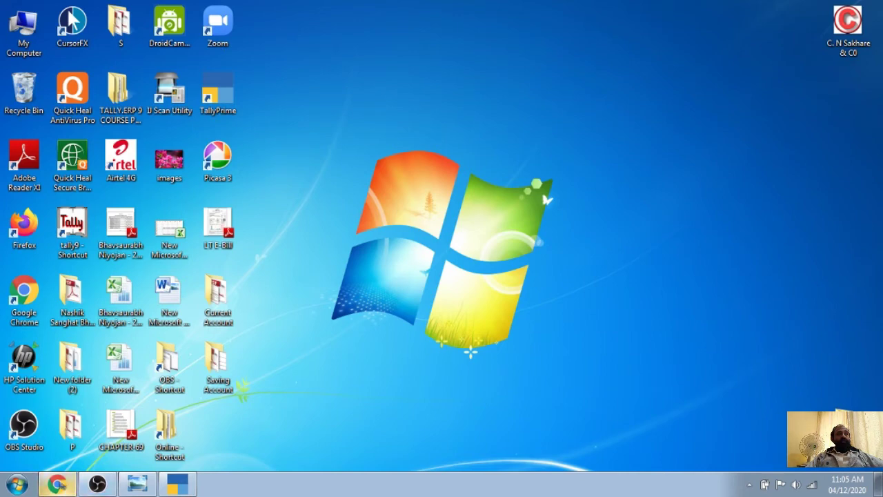
click(174, 486)
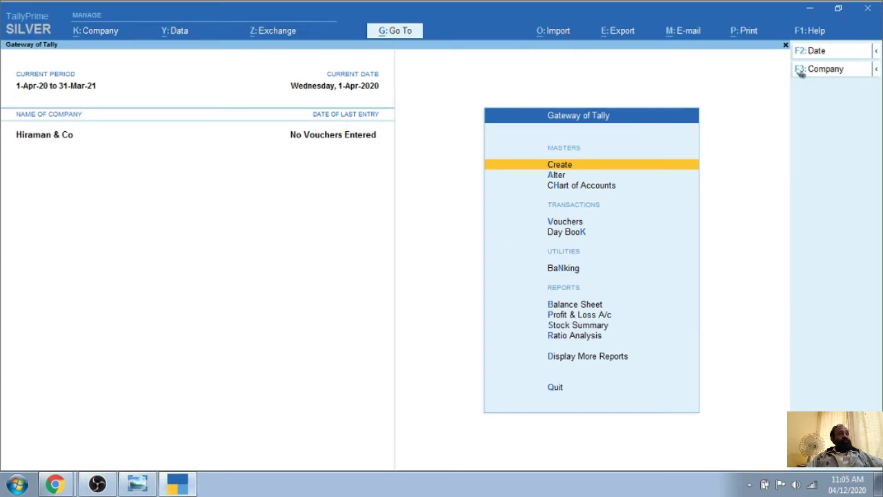
click(55, 485)
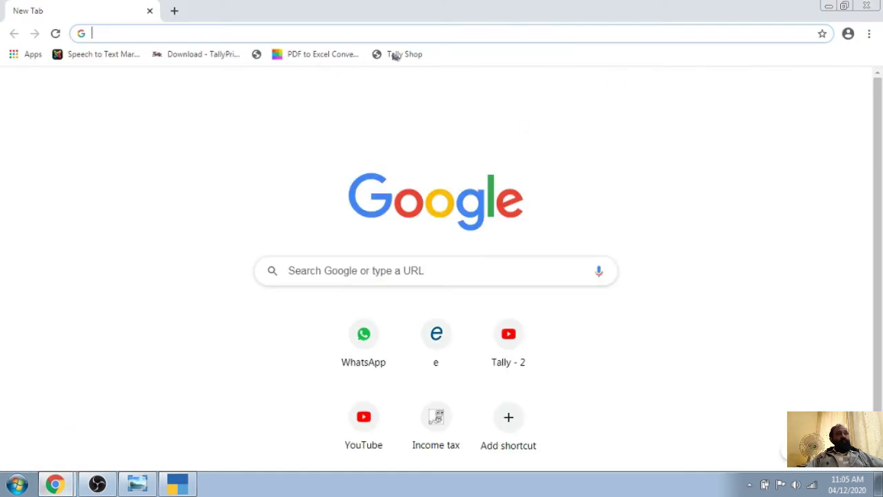
Open the 'Download - TallyPrime' bookmark and scroll through Tally's download page
click(203, 55)
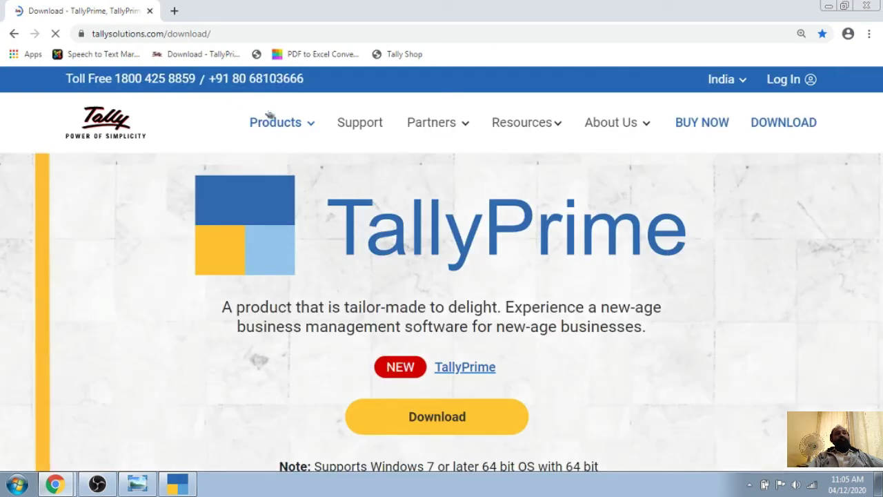
scroll(476, 283, down, 2)
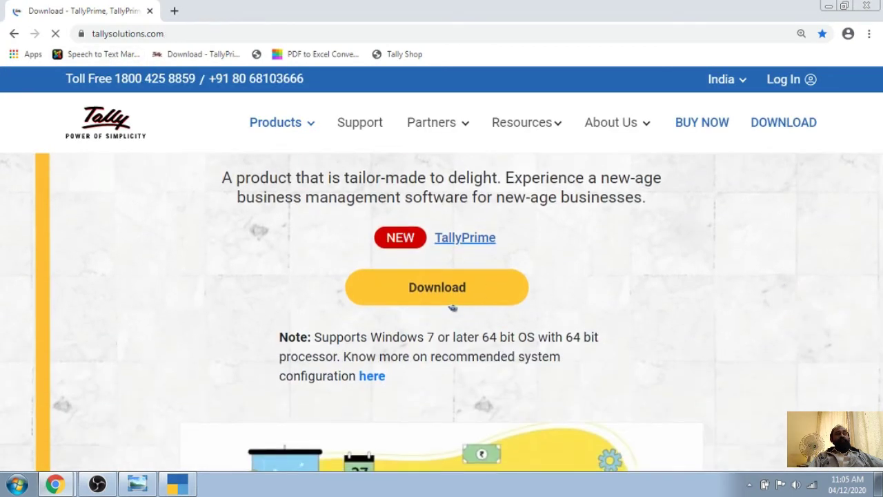
scroll(588, 276, down, 3)
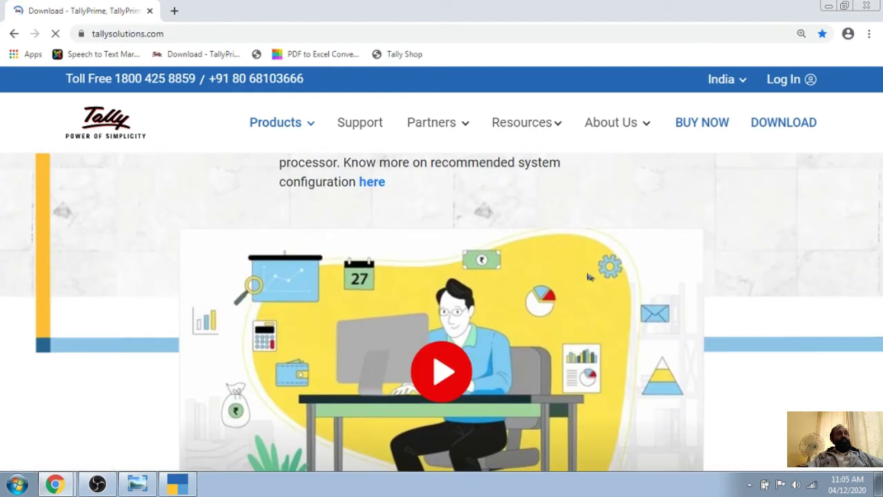
scroll(588, 276, down, 3)
scroll(587, 276, up, 6)
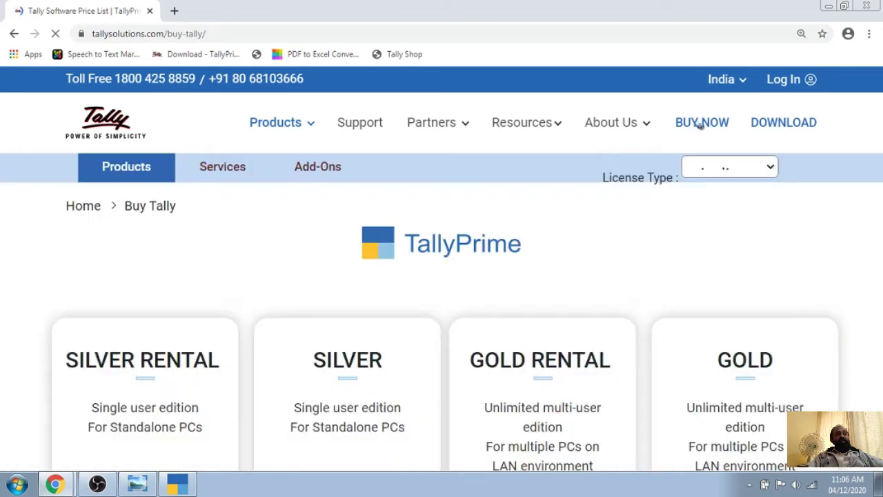
Review the TallyPrime Silver and Gold price tiles, then close Chrome to return to TallyPrime
scroll(576, 201, down, 3)
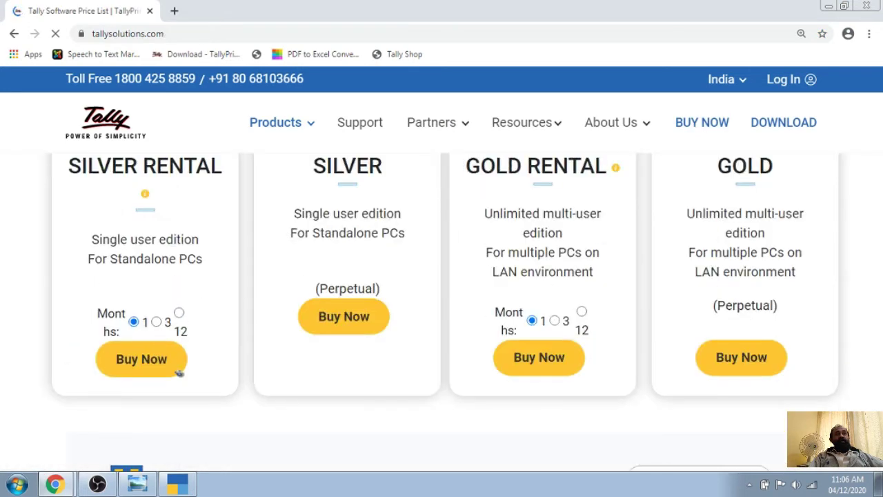
scroll(189, 336, down, 1)
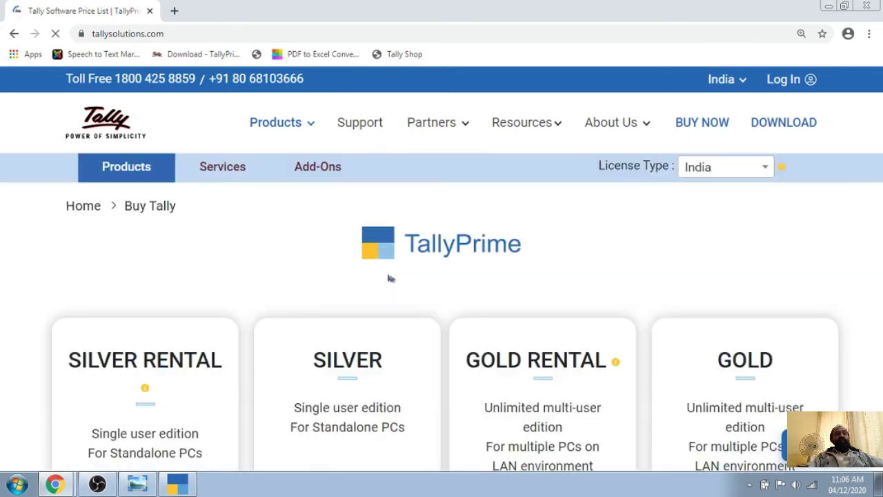
scroll(406, 341, down, 3)
scroll(390, 334, down, 1)
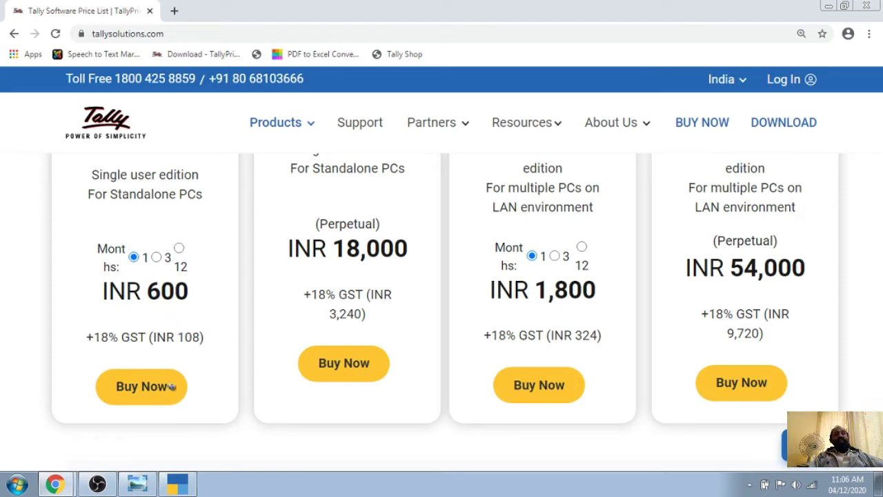
scroll(186, 345, up, 1)
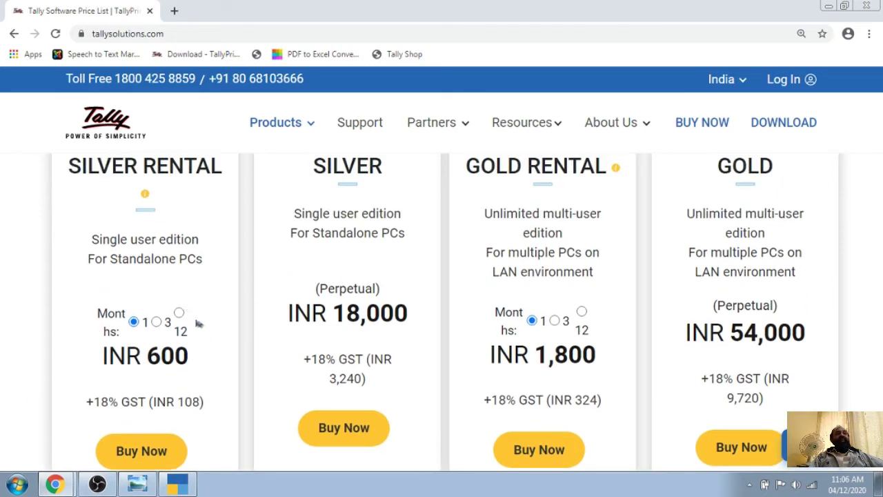
scroll(202, 337, up, 2)
scroll(202, 338, down, 3)
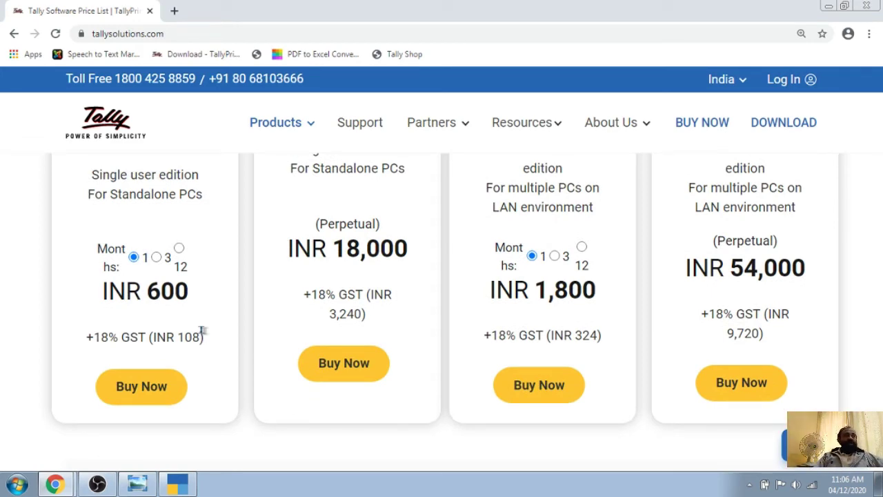
scroll(656, 316, up, 4)
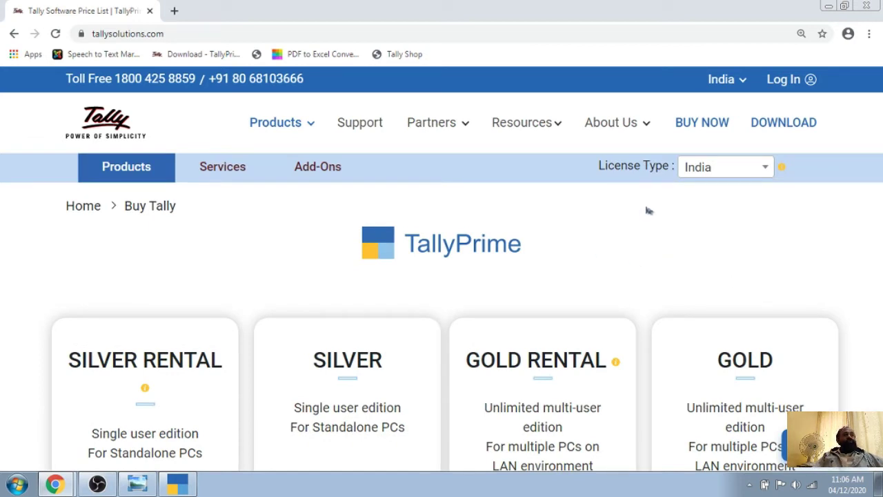
scroll(631, 280, down, 2)
scroll(407, 317, down, 2)
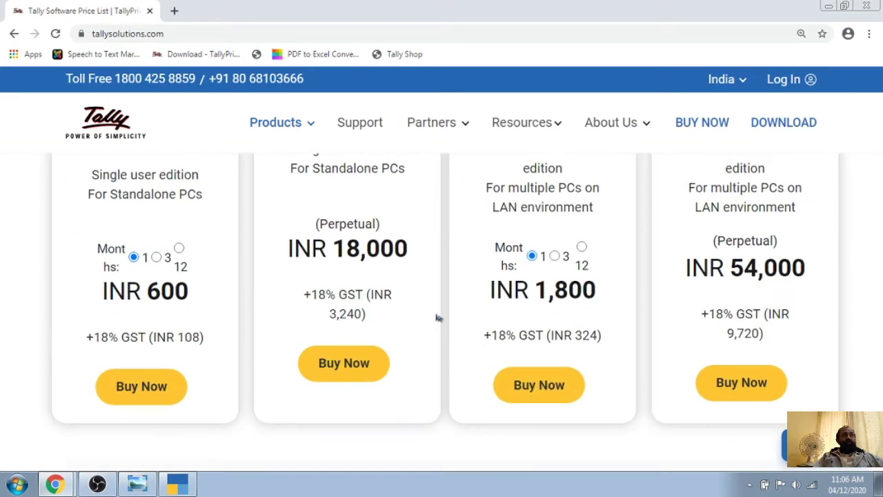
scroll(437, 315, up, 3)
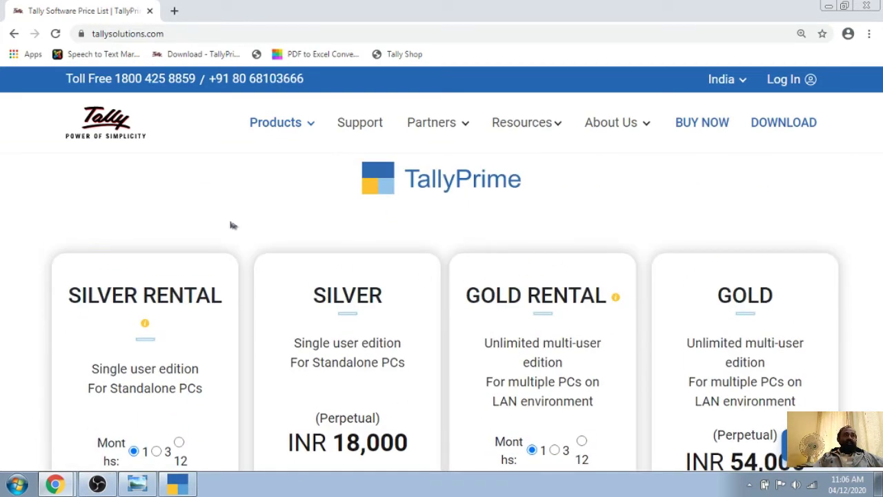
click(867, 5)
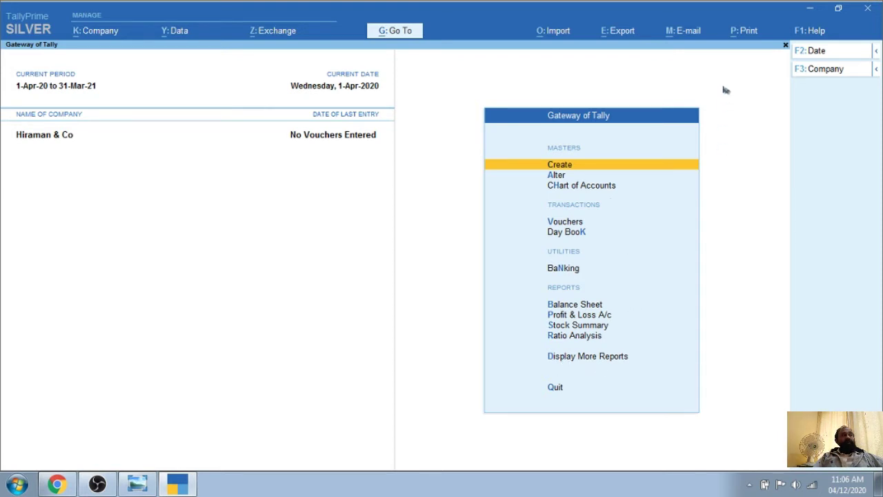
Expand Bank Statement Import 1.0 in TDL & Add-On, peek at Add-On Features, then back out
click(806, 32)
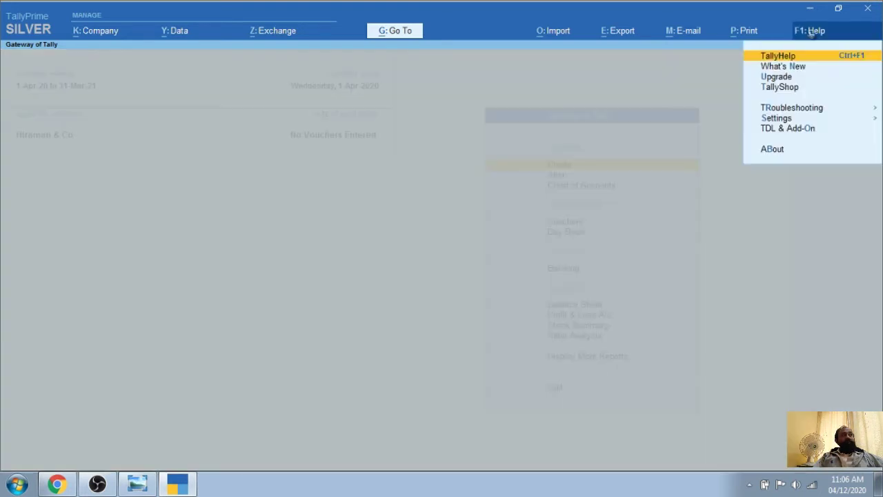
click(789, 129)
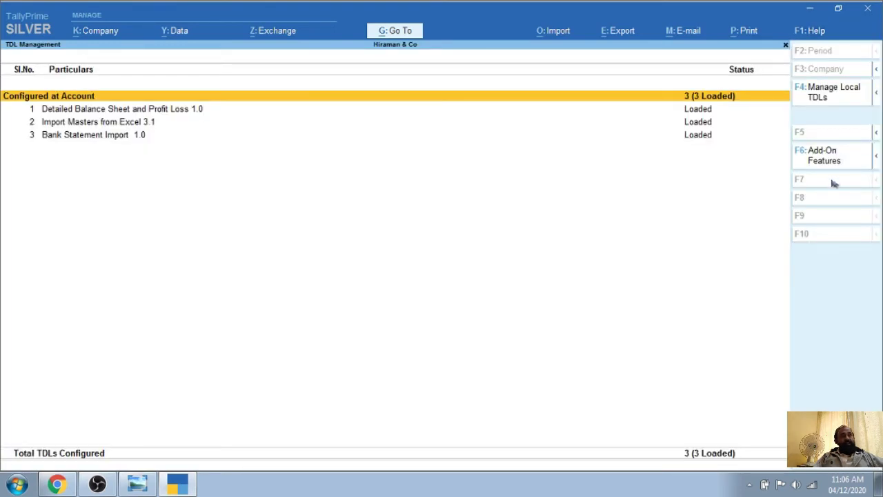
key(Down)
key(Down)
key(Down)
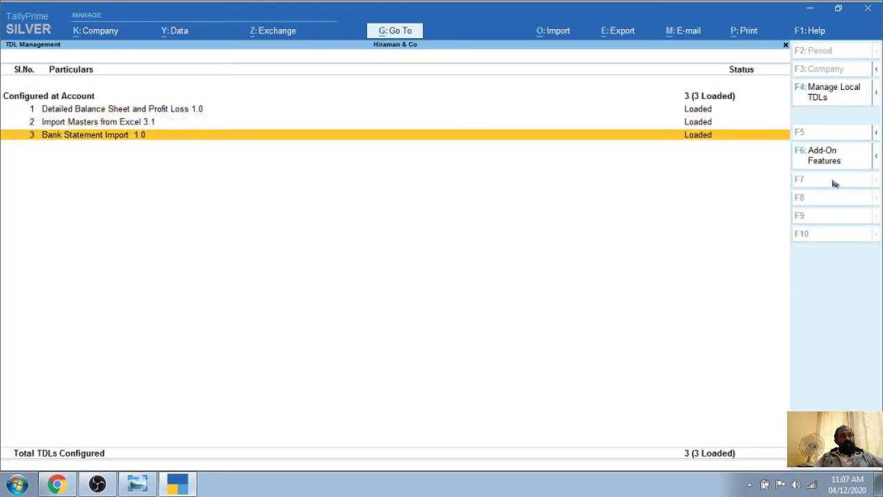
key(shift+Return)
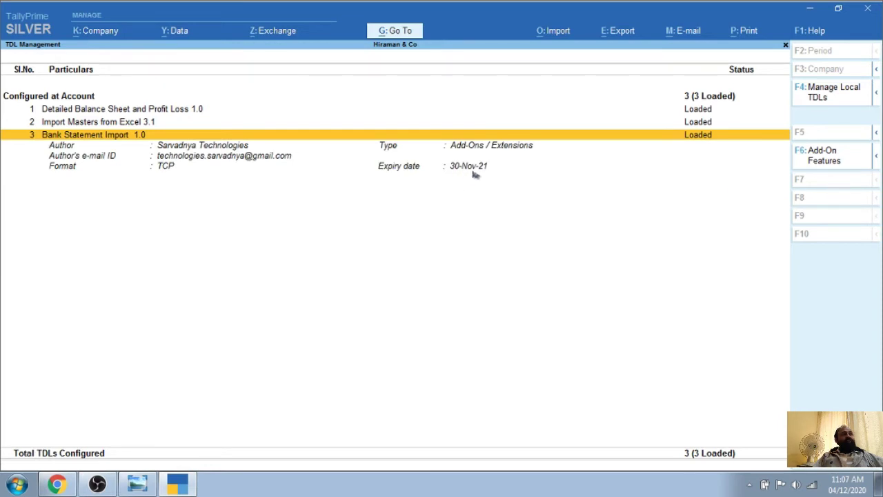
click(832, 157)
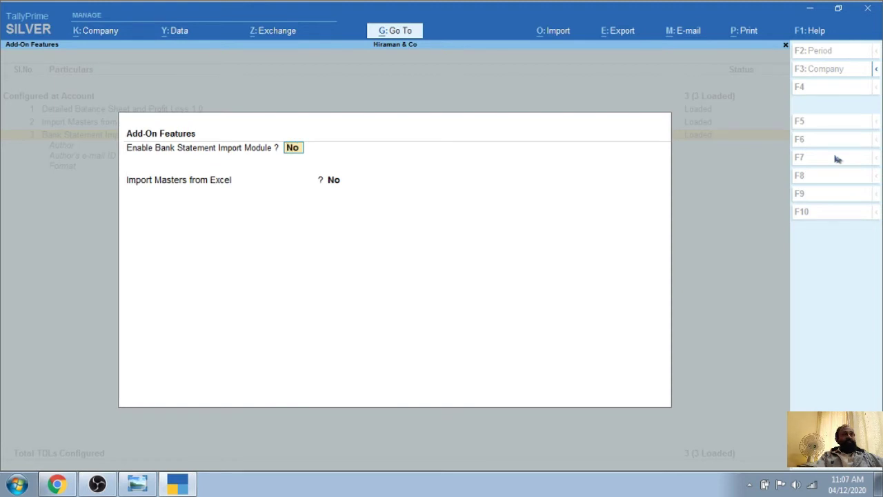
key(Escape)
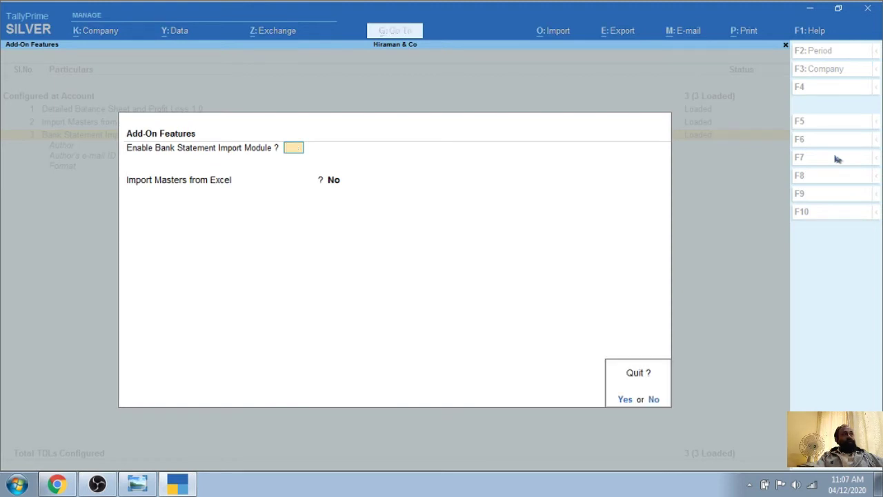
key(Return)
key(Escape)
Reopen TDL & Add-On, expand Bank Statement Import 1.0 (expires 30-Nov-21) and open Add-On Features
click(821, 32)
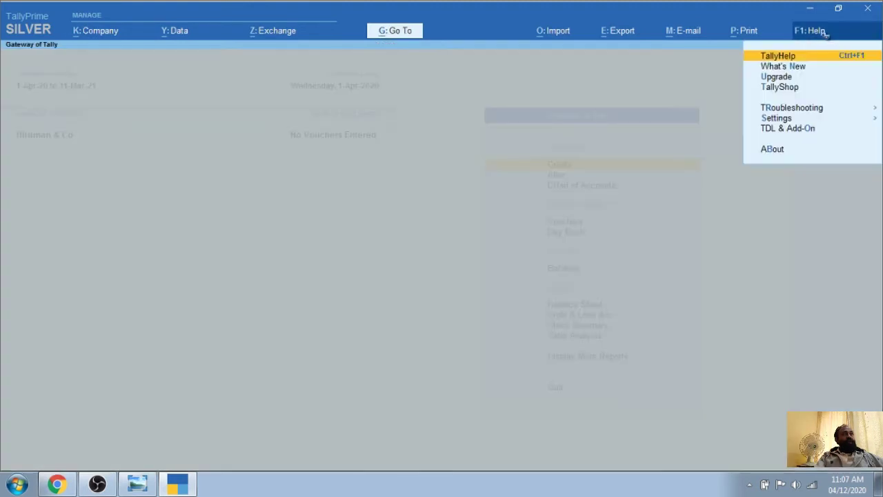
click(793, 129)
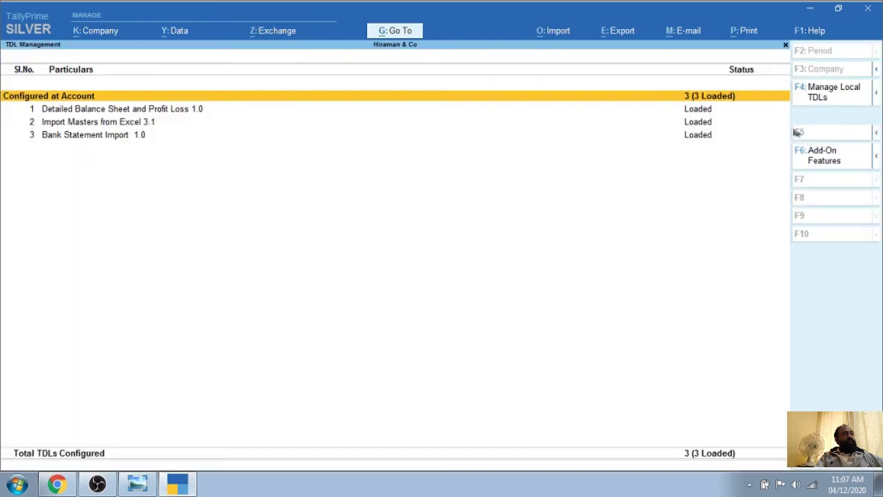
key(Escape)
click(818, 31)
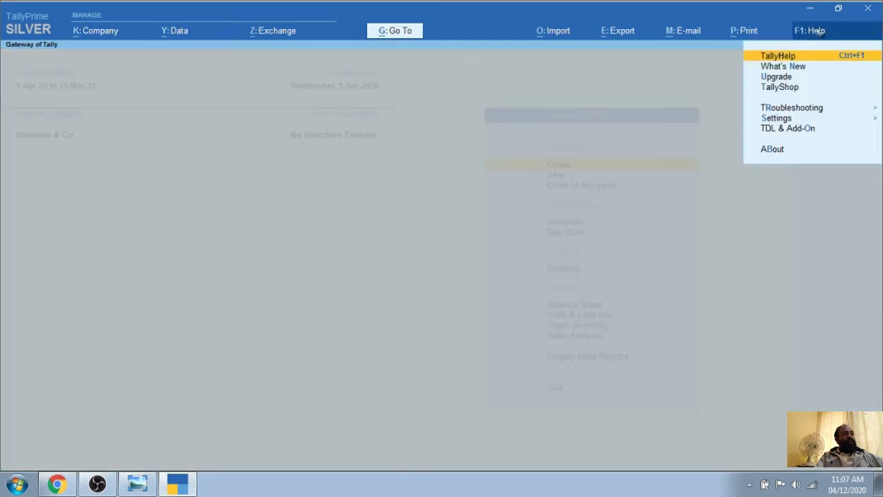
click(803, 131)
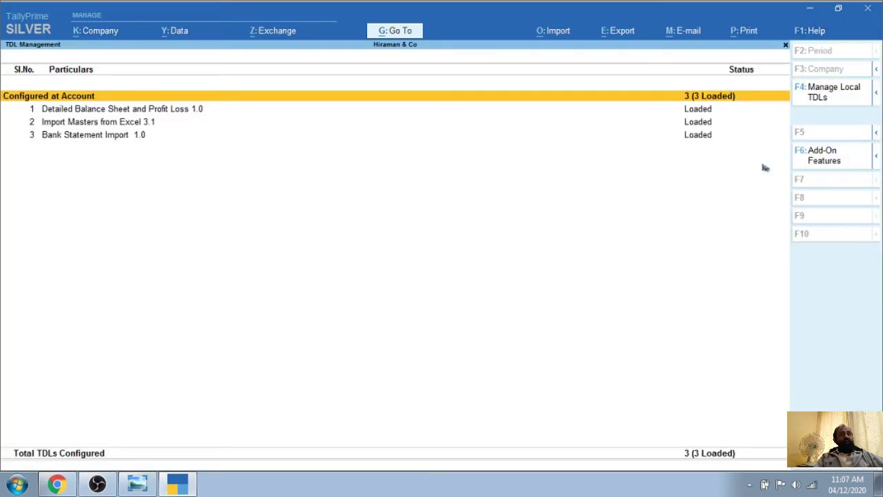
key(Down)
key(Down)
key(Down)
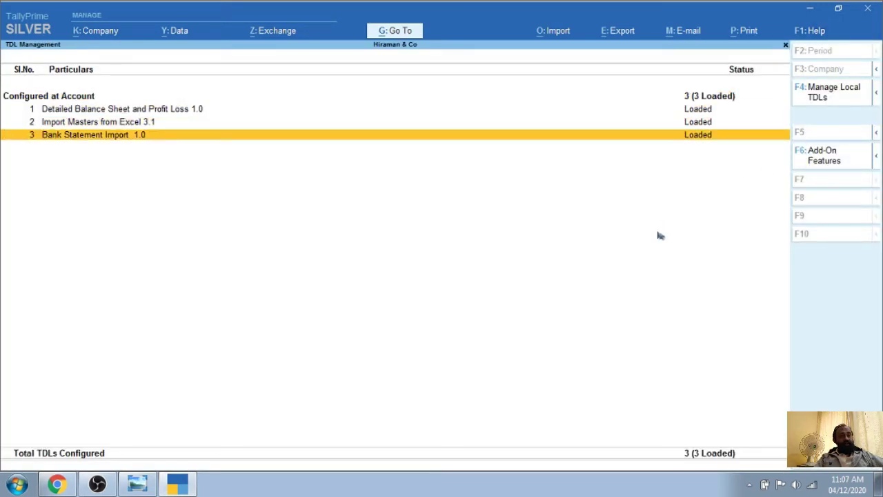
key(shift+Return)
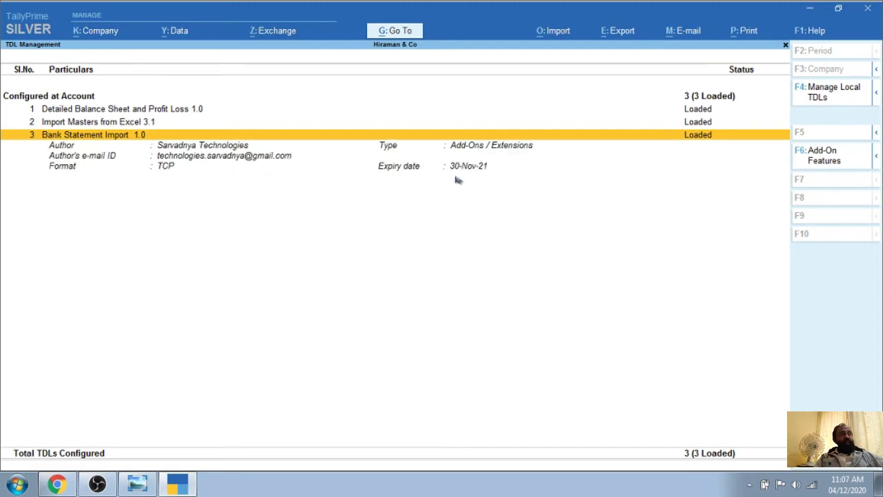
click(828, 158)
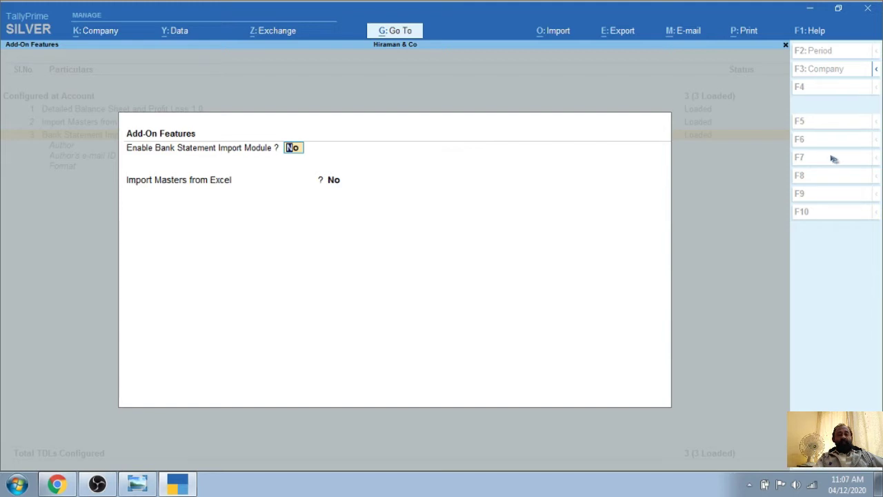
Set Enable Bank Statement Import Module to Yes, keep Import Masters from Excel No, and accept
text(y)
key(Return)
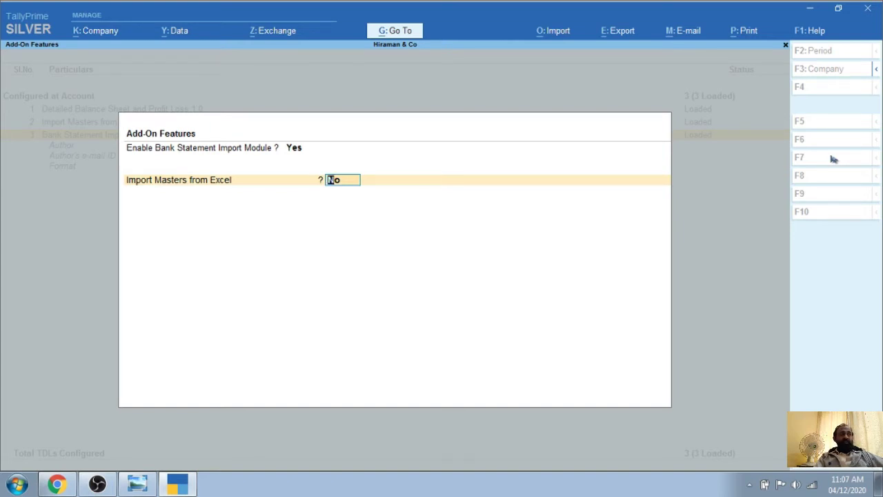
key(Return)
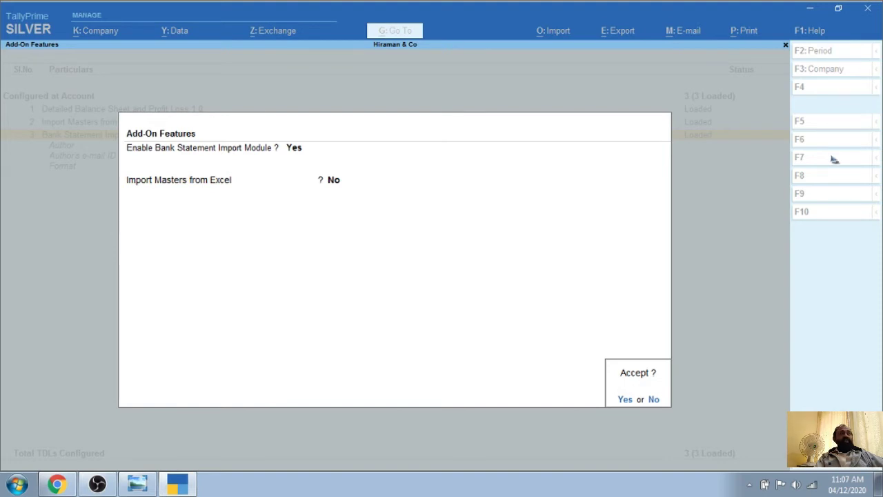
key(Return)
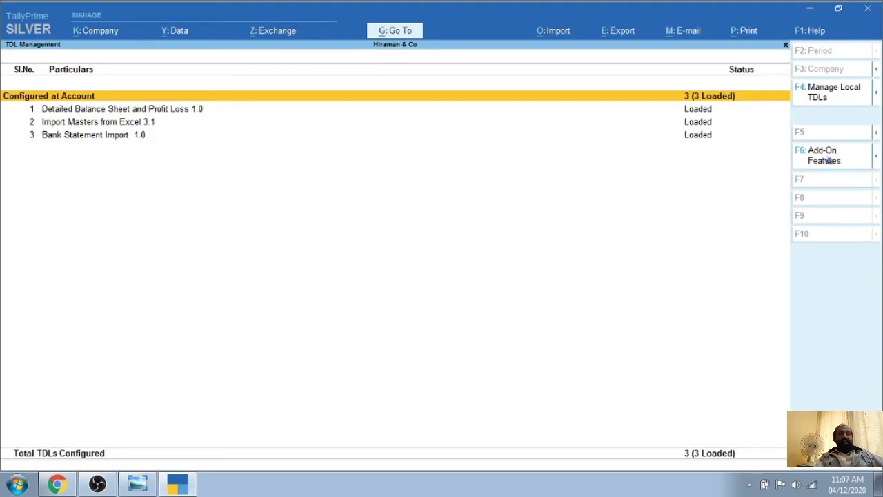
key(Escape)
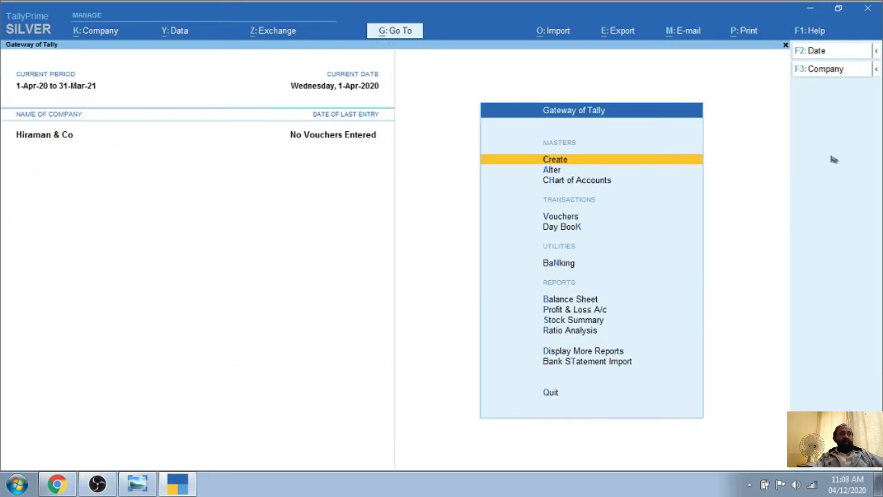
key(Down)
key(Down)
key(Down)
key(Down)
key(Down)
key(Down)
key(Down)
key(Down)
key(Down)
key(Down)
key(Down)
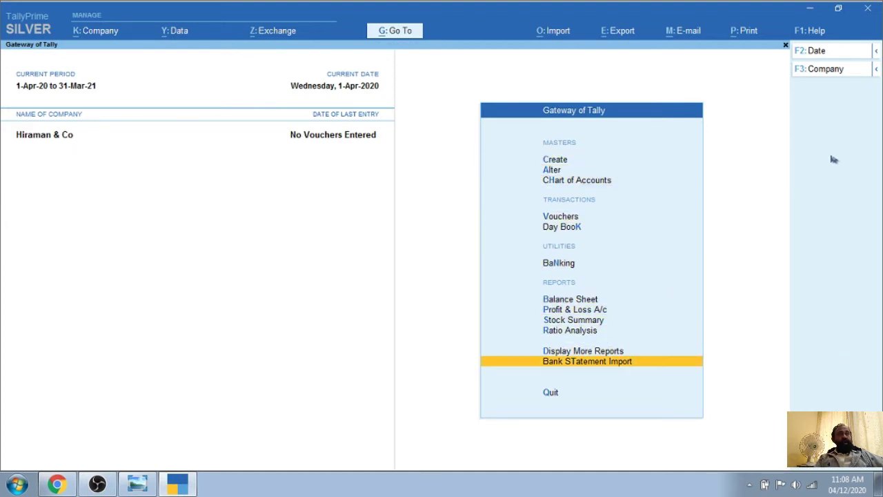
key(Up)
key(Down)
key(Up)
key(Down)
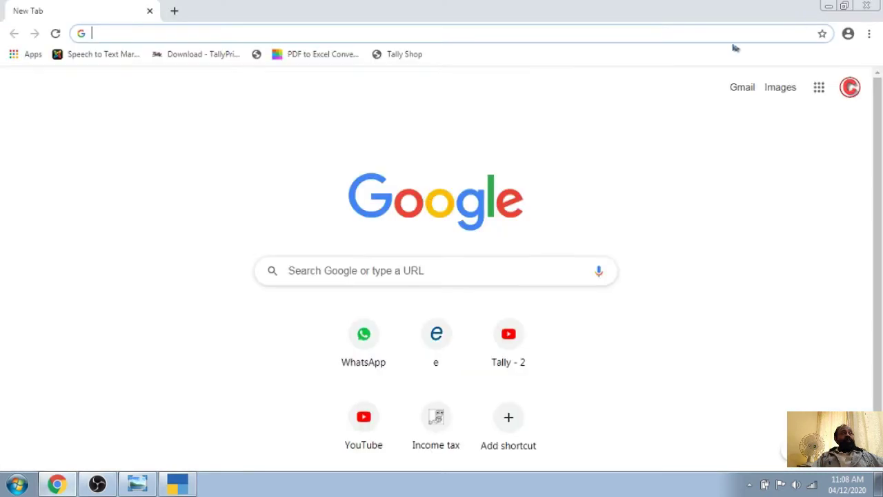
Close the Chrome New Tab window and arrange Current Account and Saving Account icons side by side
click(809, 9)
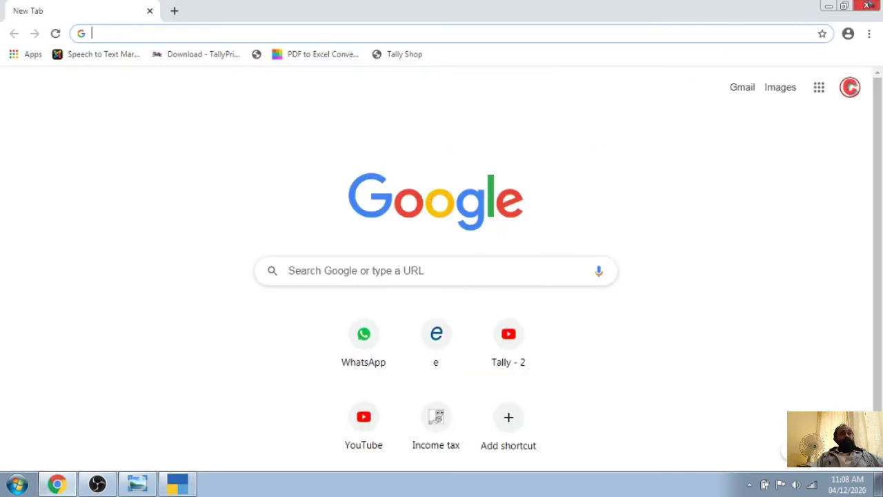
click(866, 5)
drag(220, 302, 356, 86)
drag(218, 360, 449, 93)
click(177, 486)
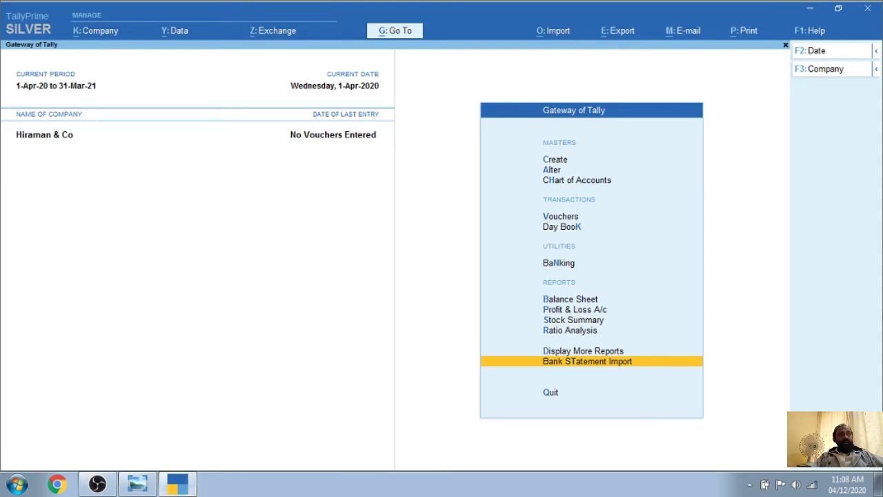
From Bank Statement Import, open BankStatementConfig to bring up the blank Import Configuration form
key(Return)
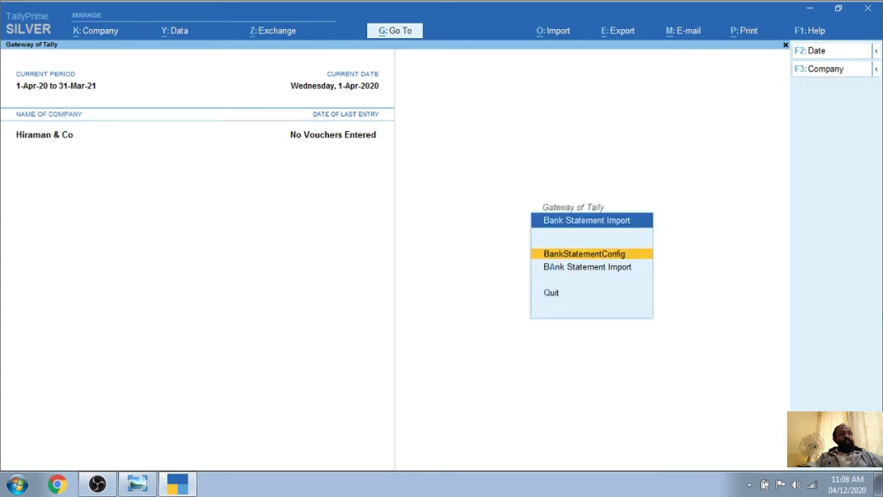
key(Down)
key(Up)
key(Down)
key(Up)
key(Down)
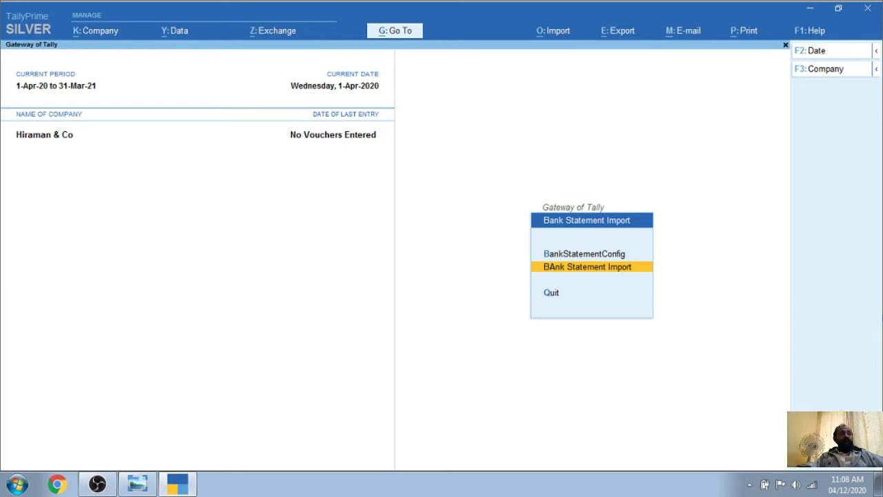
key(Up)
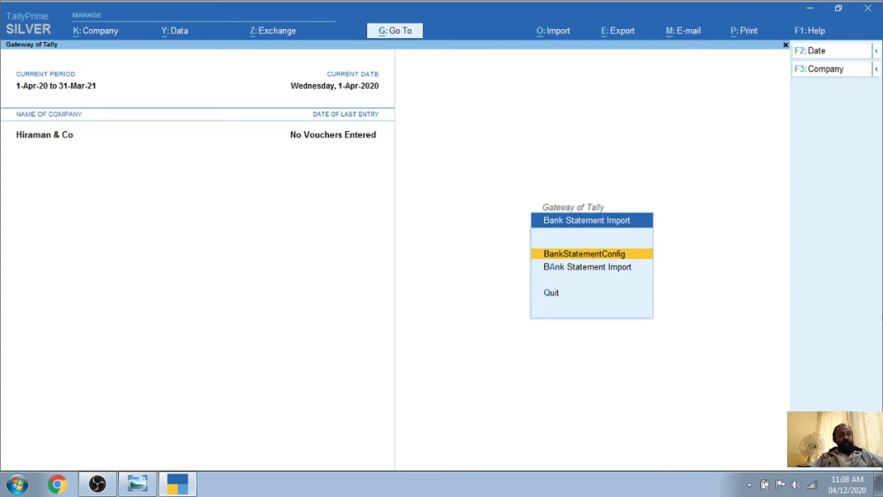
key(Return)
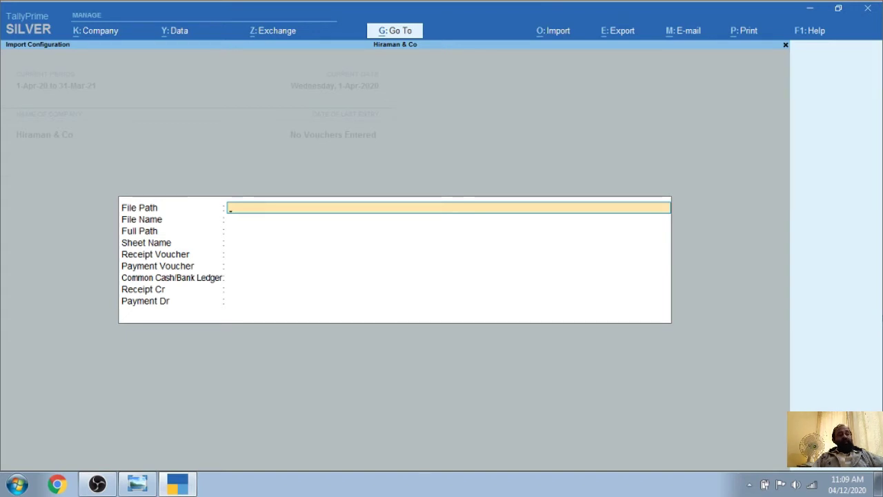
key(Return)
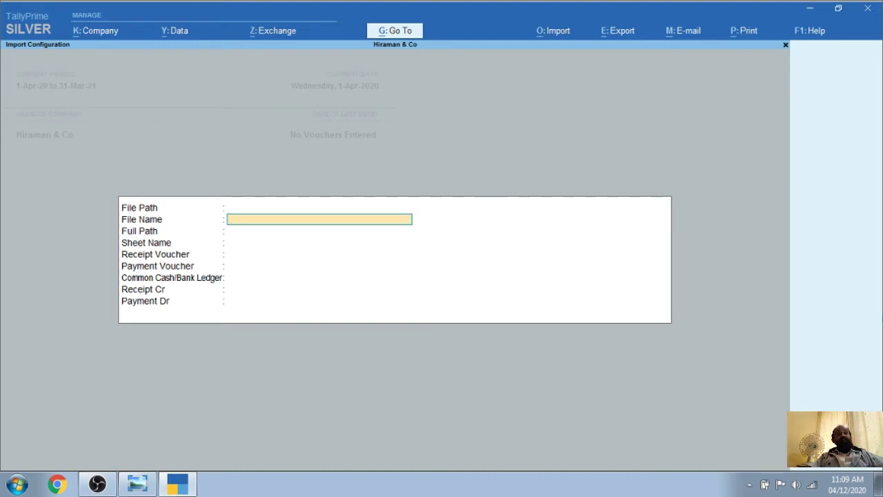
key(Return)
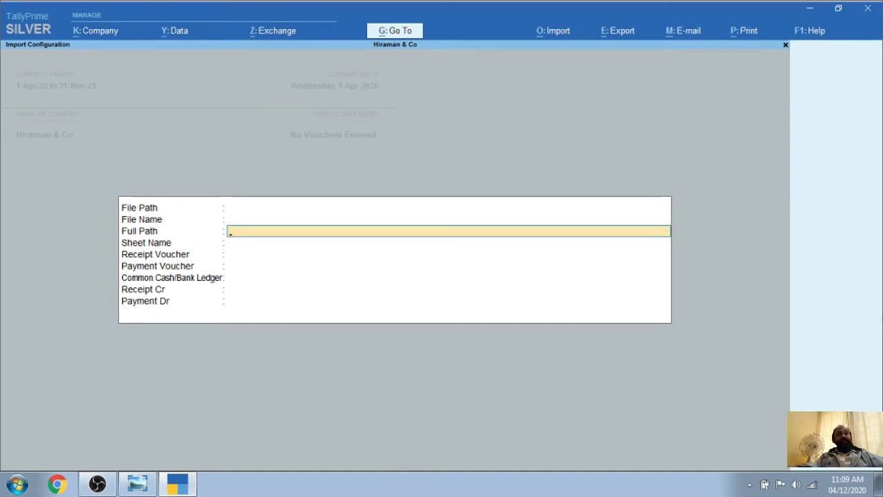
key(Up)
key(Up)
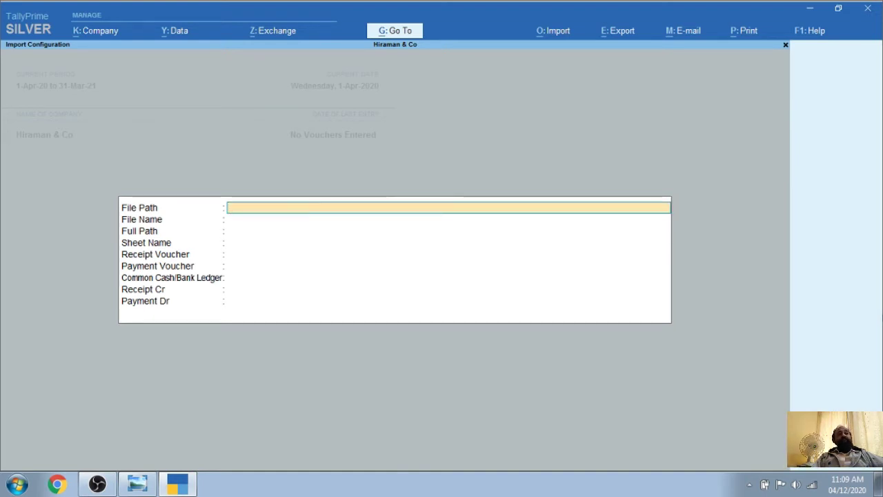
key(Down)
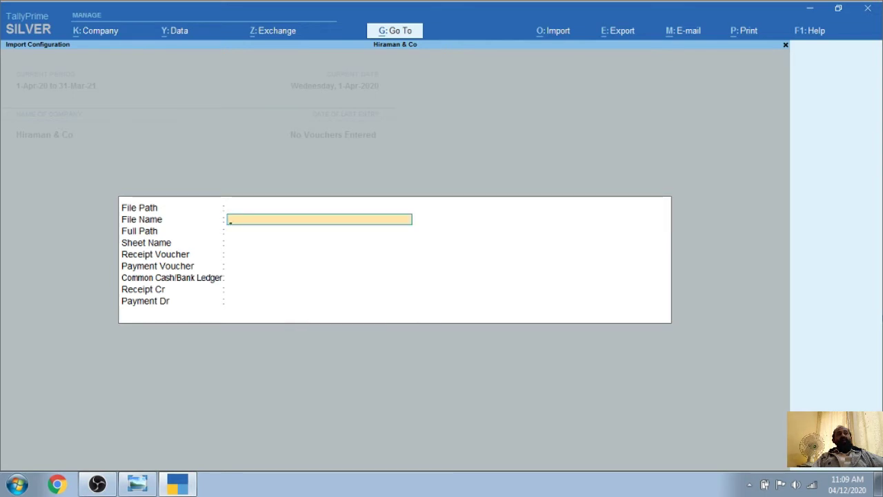
key(Down)
key(Down)
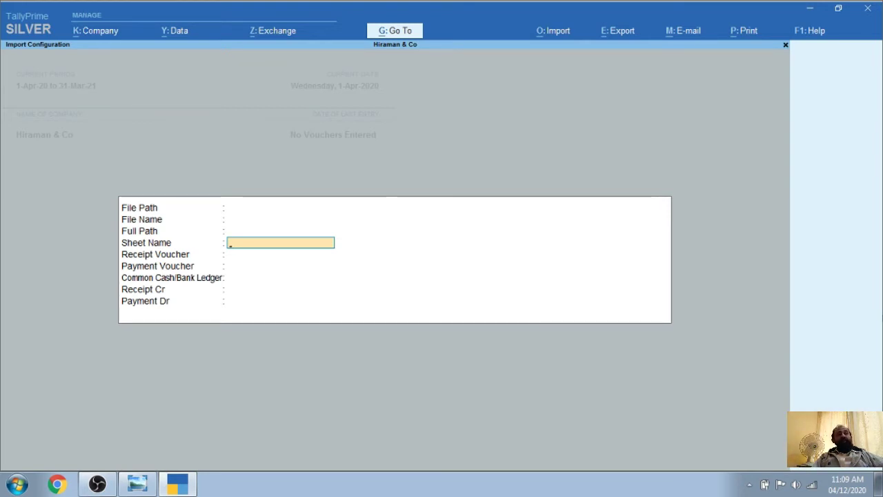
key(Return)
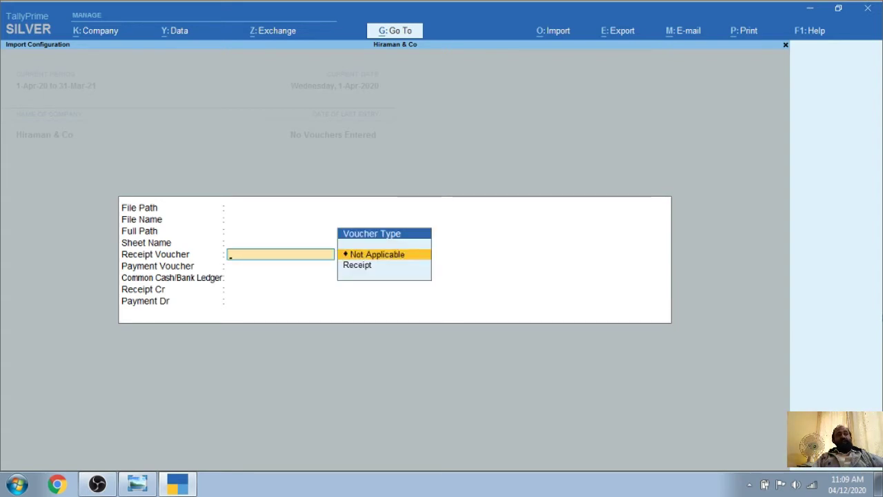
Set Receipt Voucher to Receipt and Payment Voucher to Payment
key(Down)
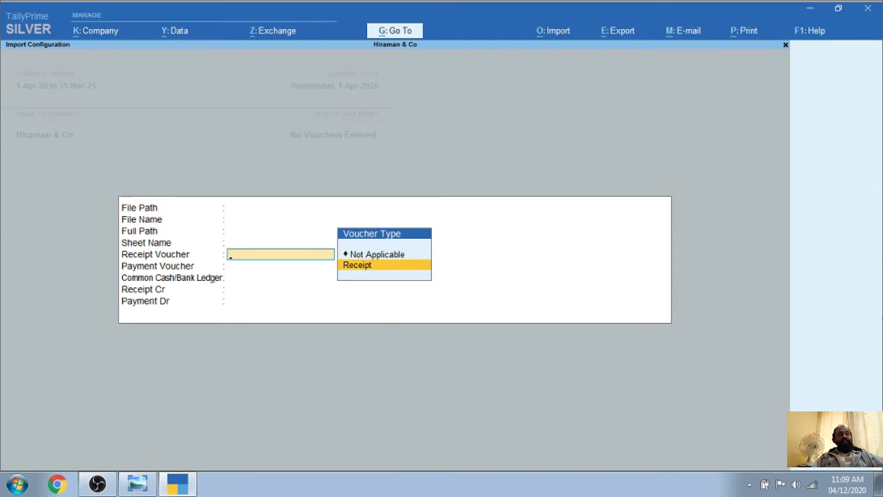
key(Return)
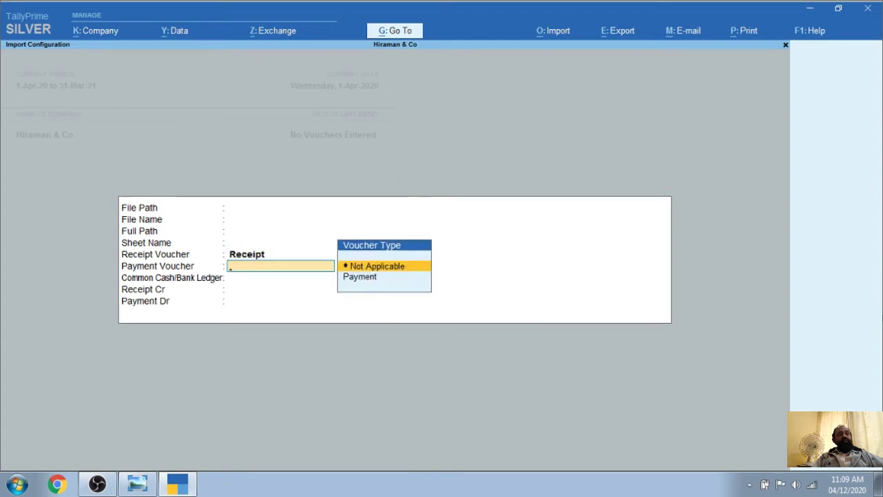
key(Down)
key(Return)
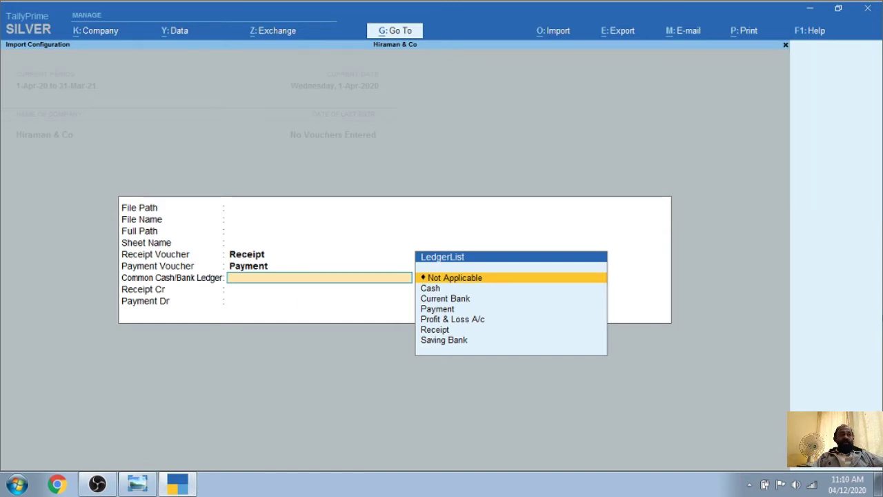
Choose Saving Bank as the Common Cash/Bank Ledger and move toward Receipt for Receipt Cr
key(Down)
key(Down)
key(Down)
key(Down)
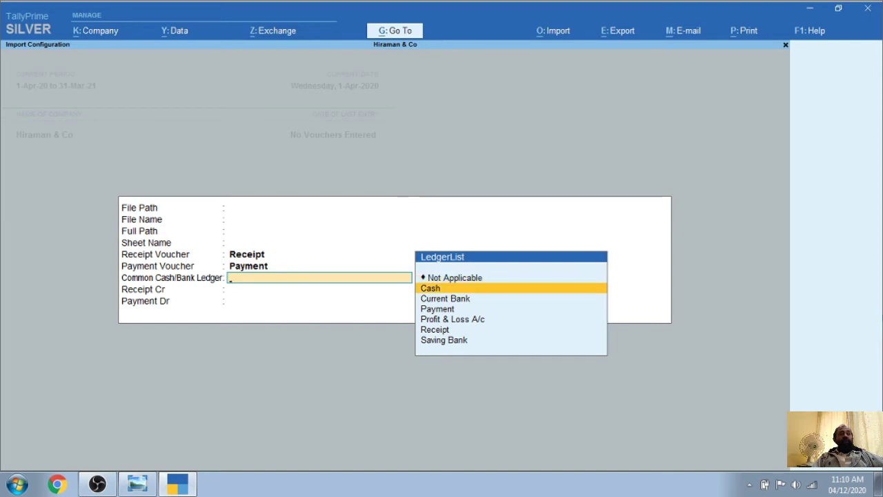
key(Down)
key(Down)
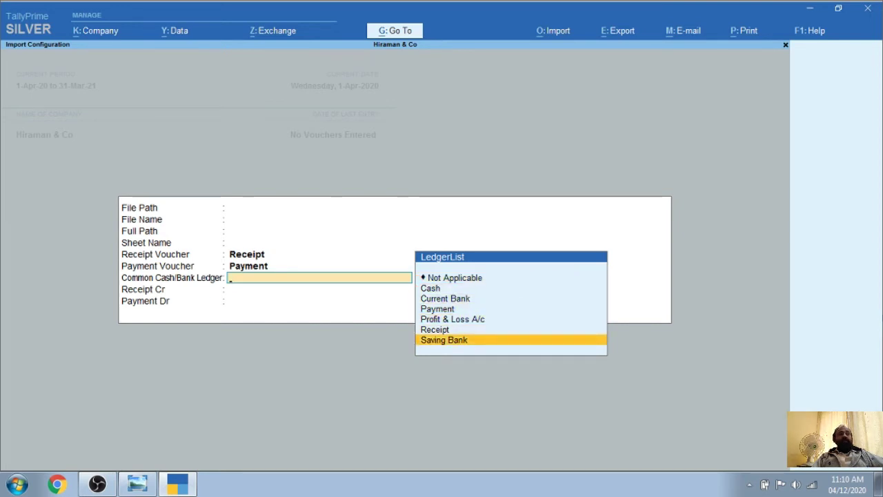
key(Return)
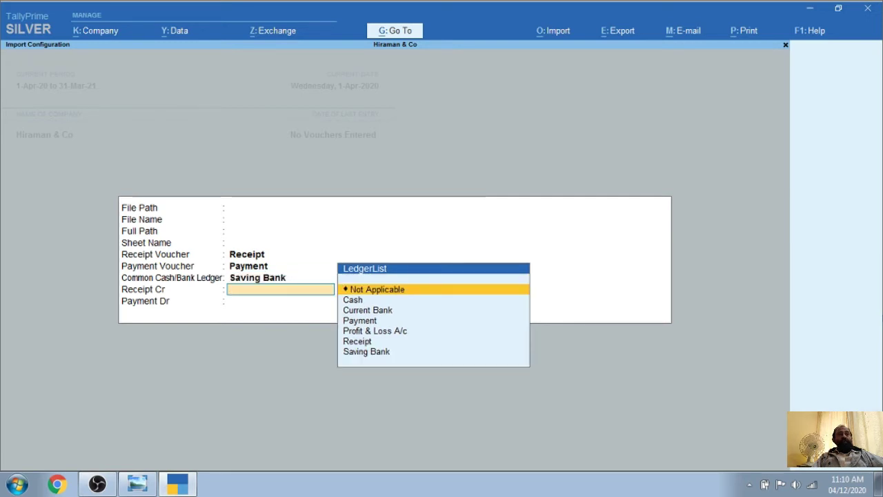
key(Down)
key(Down)
key(Down)
key(Down)
key(Down)
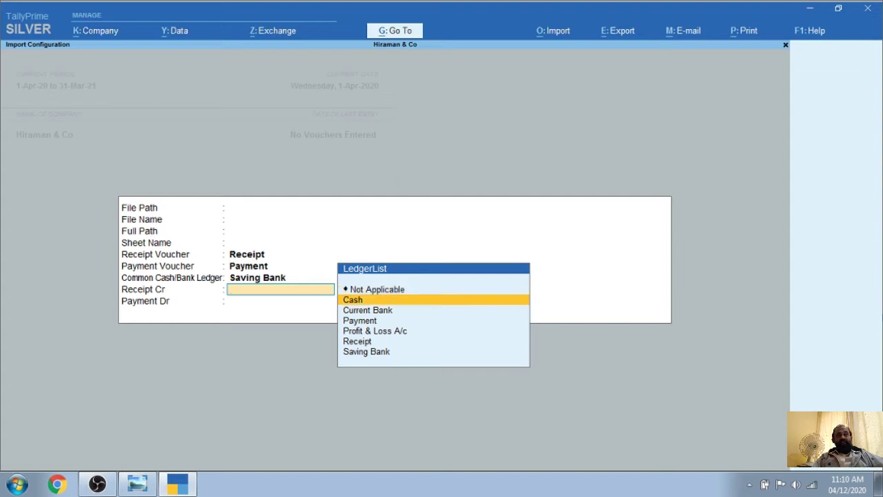
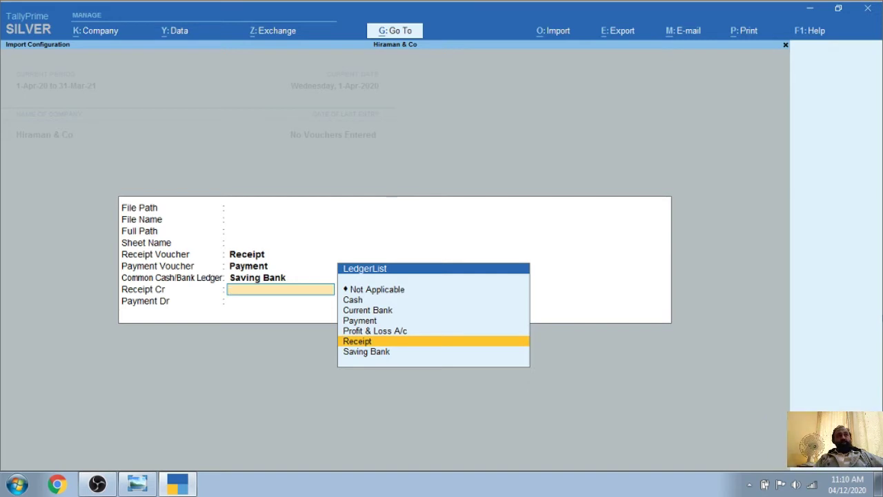
Set Receipt as the Receipt Cr ledger and Payment as the Payment Dr ledger, then accept
key(Return)
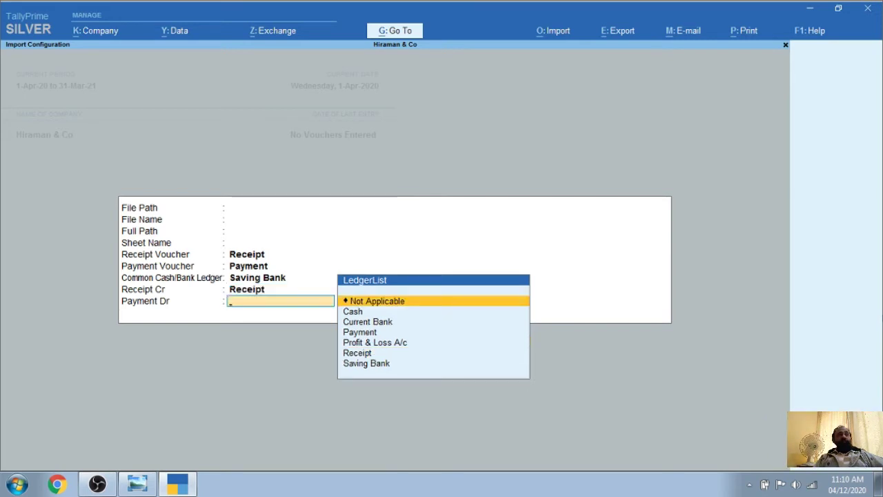
key(Down)
key(Down)
key(Down)
key(Down)
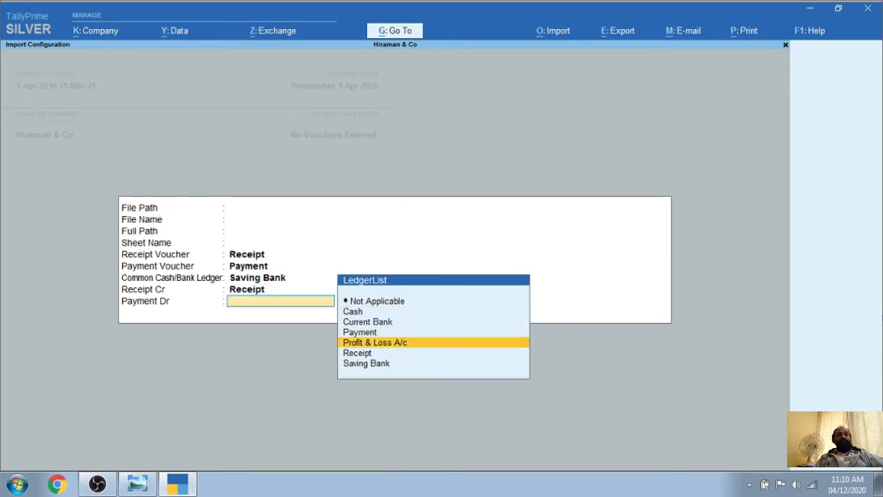
key(Up)
key(Return)
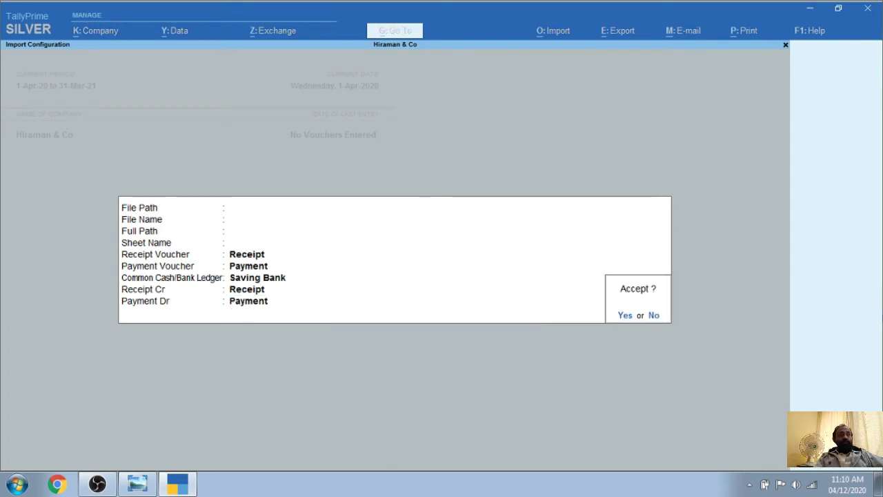
key(n)
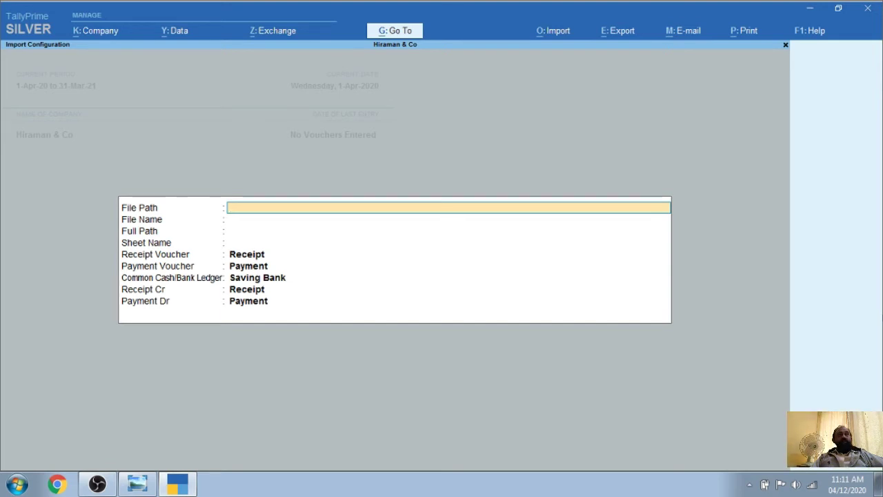
Review the configuration, keeping Saving Bank and Receipt, and return to Gateway of Tally
key(Return)
key(Return)
key(Return)
key(Return)
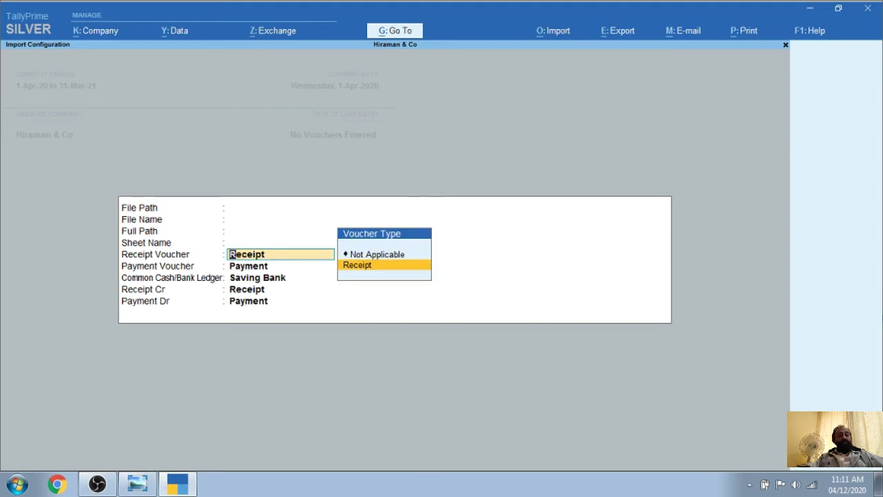
key(Return)
key(Return)
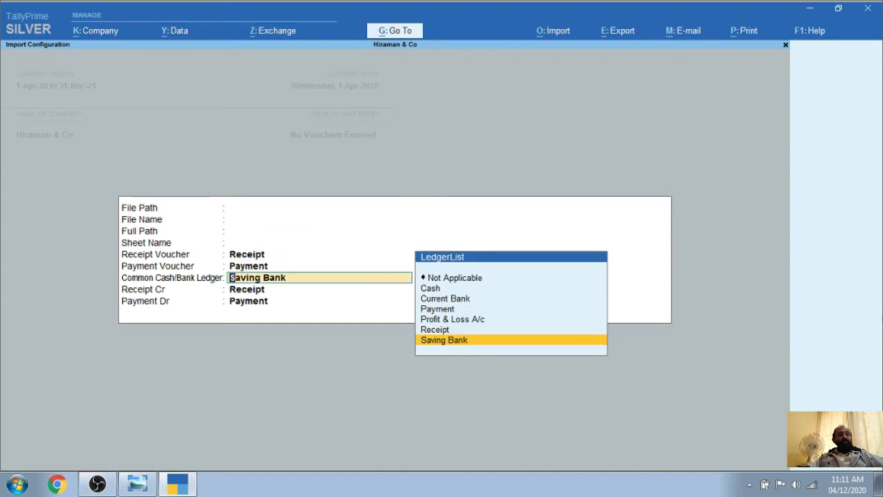
key(Up)
key(Up)
key(Up)
key(Up)
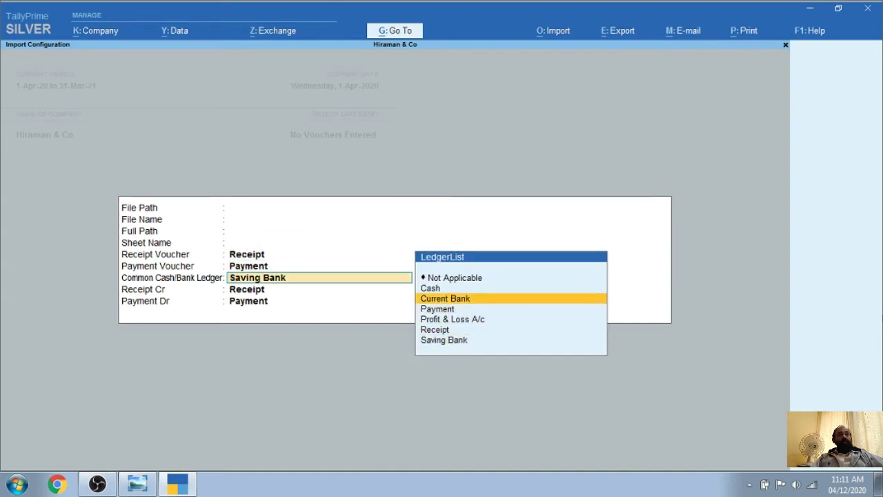
key(Down)
key(Down)
key(Down)
key(Down)
key(Return)
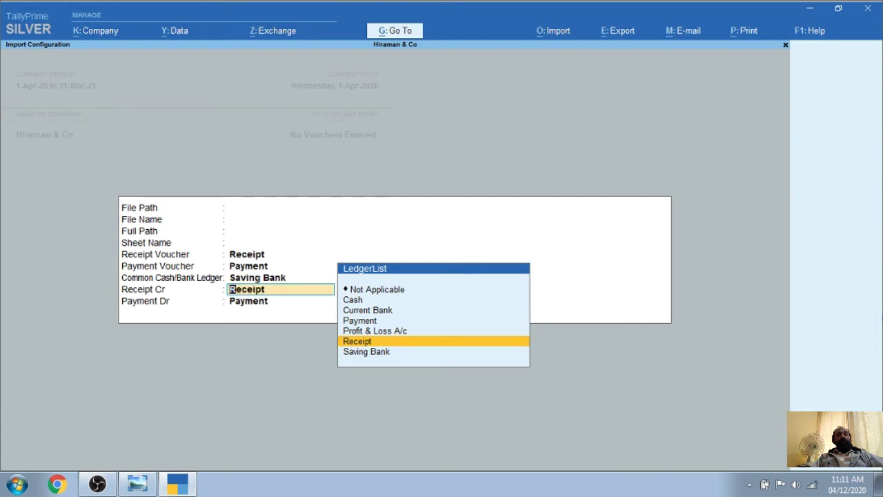
key(Return)
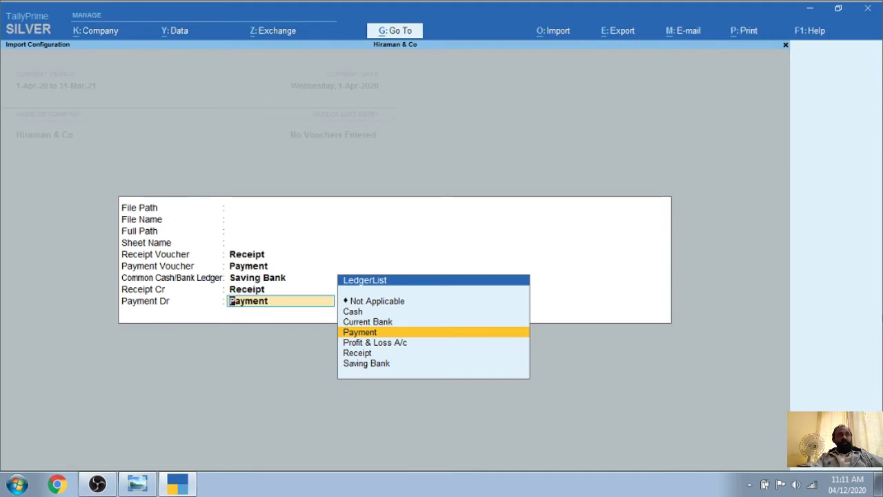
key(Return)
key(Escape)
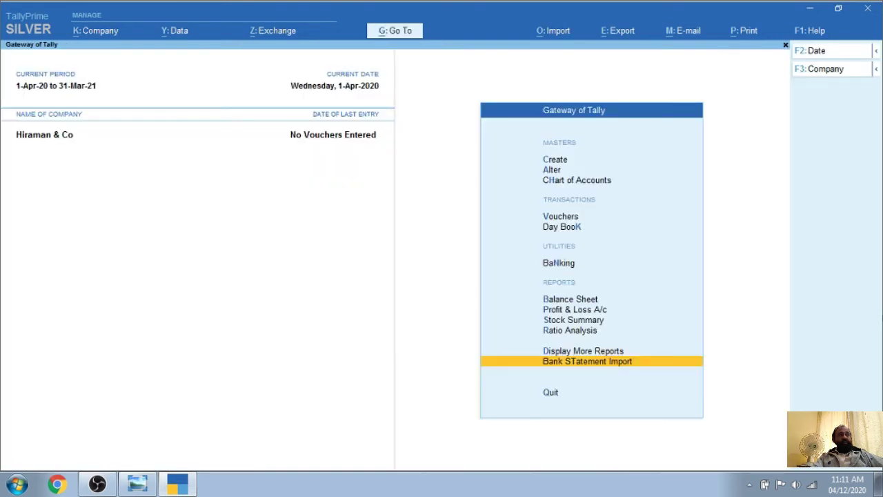
Open the Saving Bank ledger for alteration and advance to its Opening Balance field
key(Up)
key(Up)
key(Up)
key(Up)
key(Up)
key(Up)
key(Up)
key(Up)
key(Up)
key(Up)
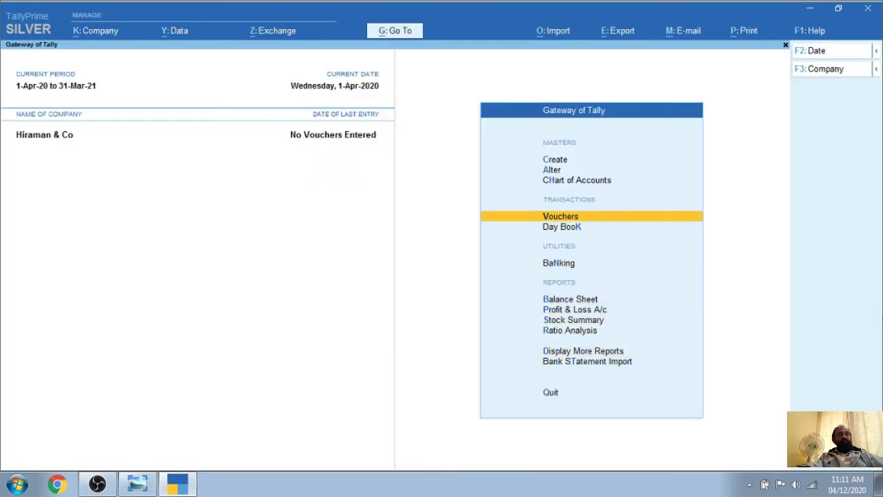
key(Return)
key(Down)
key(Down)
key(Down)
key(Down)
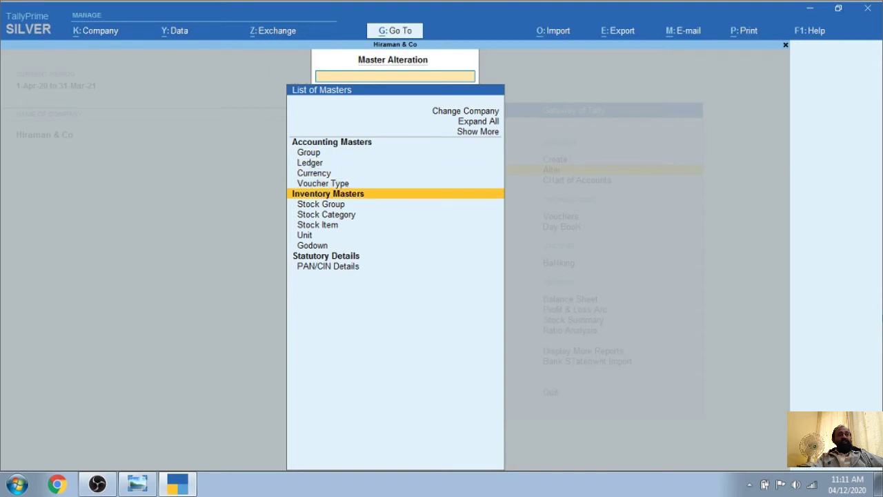
key(Up)
key(Up)
key(Up)
key(Return)
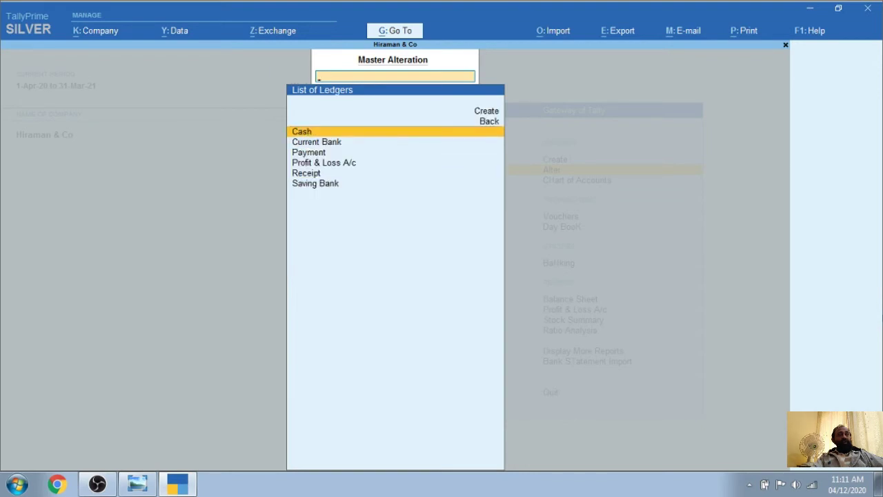
key(Down)
key(Down)
key(Down)
key(Down)
key(Down)
key(Return)
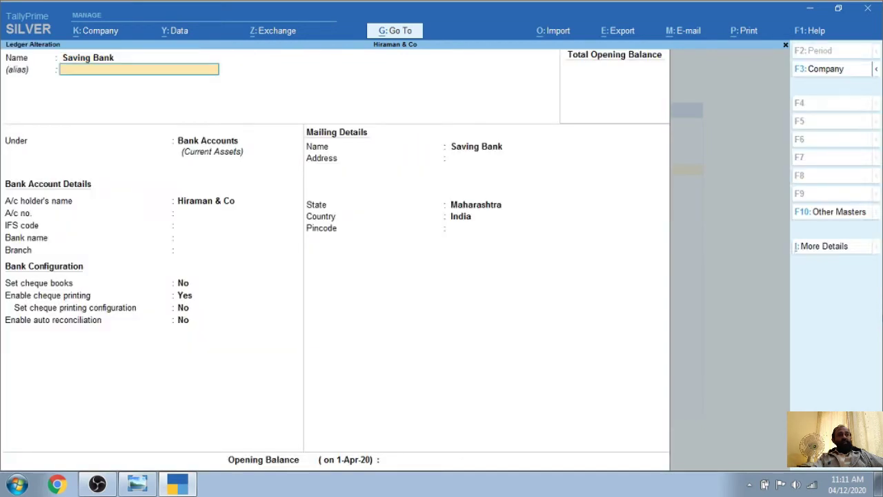
key(Return)
key(Return)
key(Return)
key(Return)
key(Return)
key(Return)
key(Return)
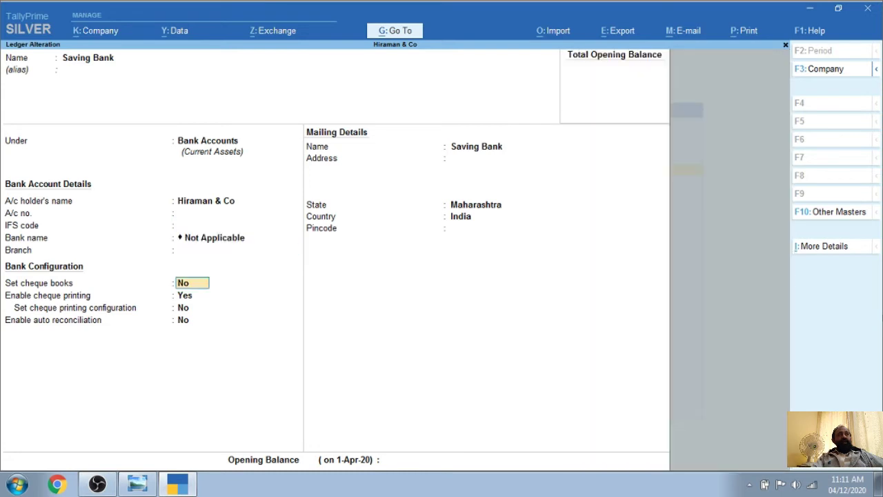
key(Return)
key(Return)
key(Return)
key(Return)
key(Return)
key(Return)
key(Return)
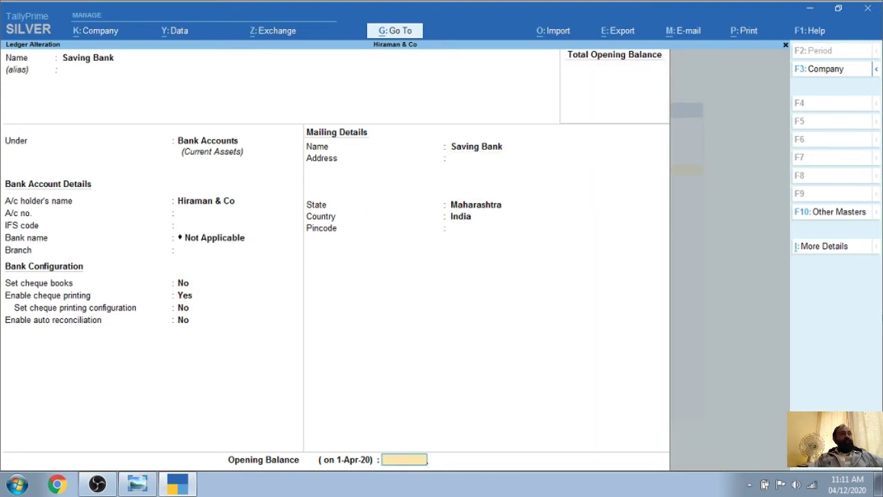
Open the bank statement PDF in the Saving Account folder and scroll to the 31-03-2020 row
click(810, 11)
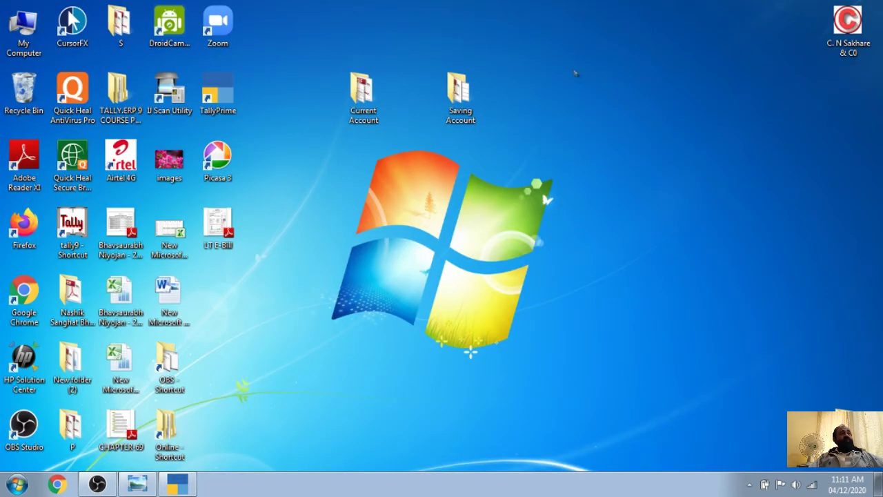
double_click(460, 97)
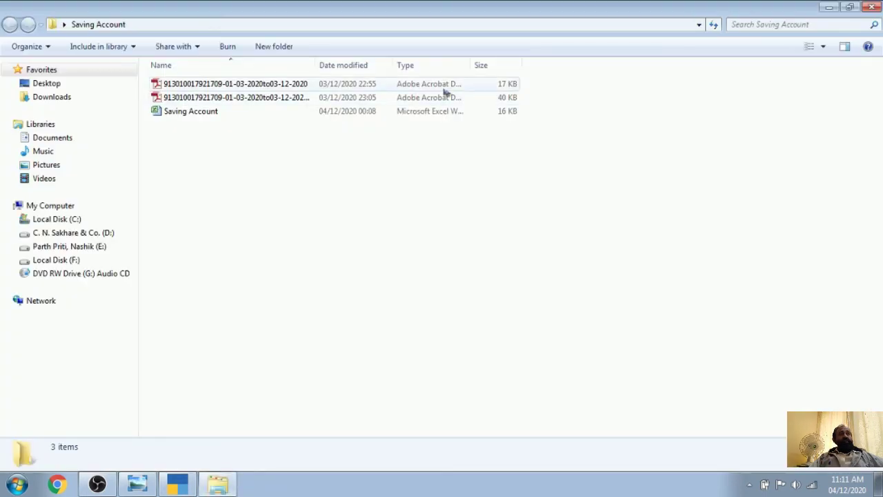
click(217, 100)
double_click(217, 100)
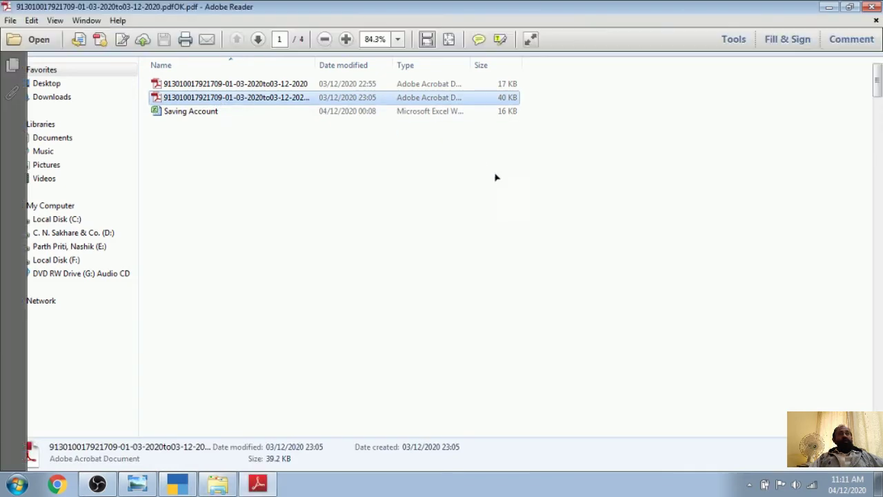
scroll(122, 314, down, 3)
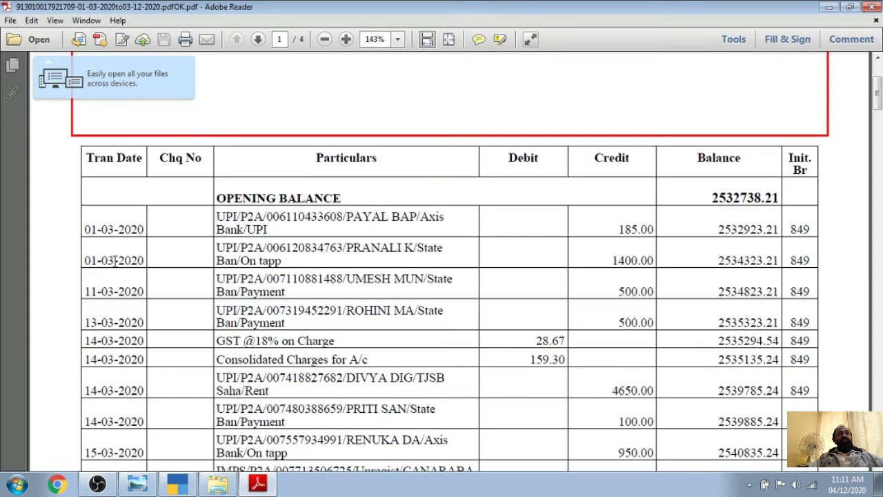
scroll(115, 261, down, 6)
scroll(121, 259, up, 2)
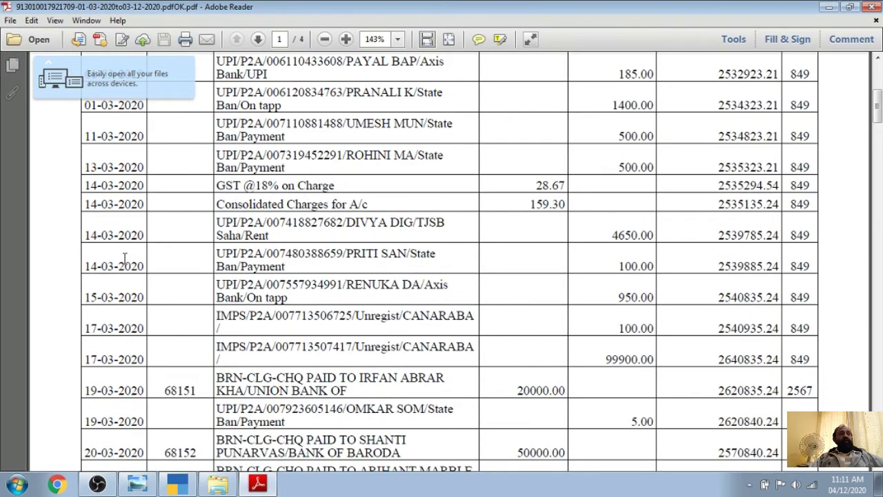
scroll(128, 263, down, 4)
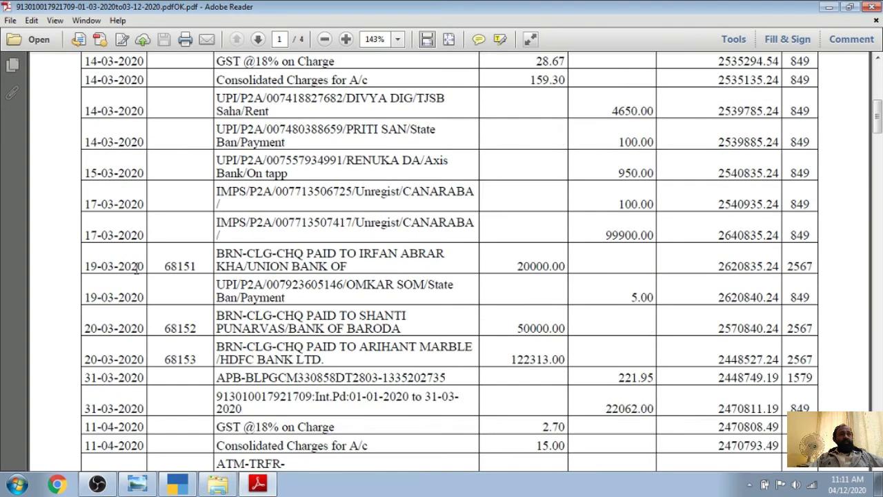
scroll(369, 332, down, 3)
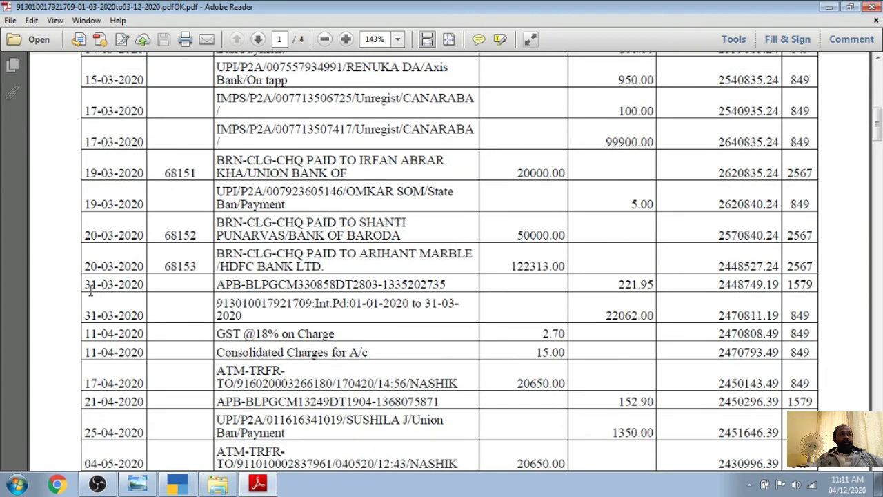
Select the 31-03-2020 balance 2470811.19, then close Reader and the folder
drag(81, 315, 783, 315)
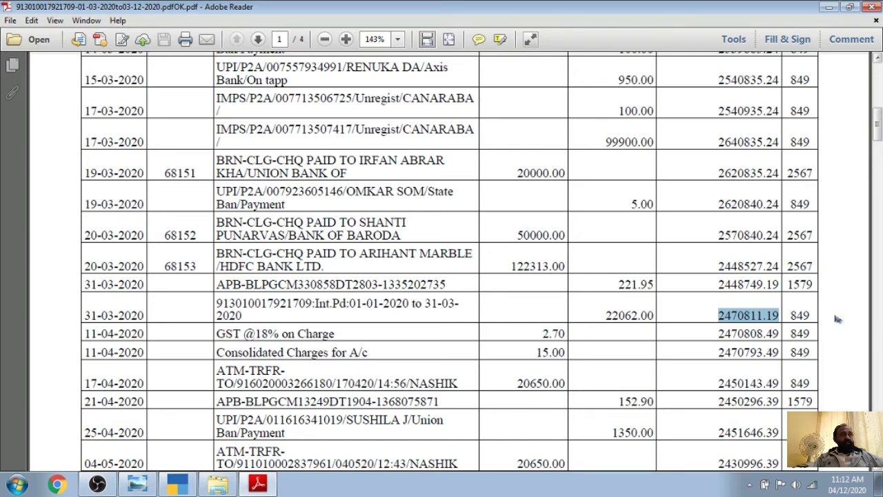
click(720, 316)
drag(720, 315, 787, 319)
click(714, 304)
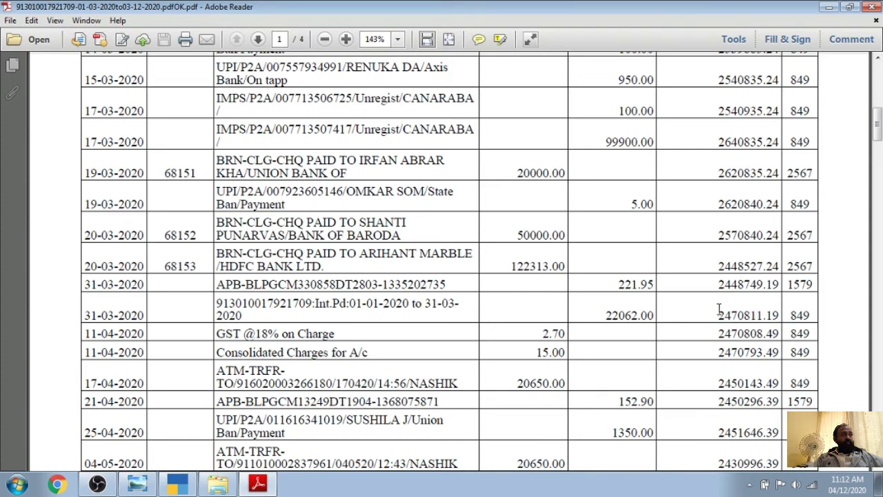
drag(718, 316, 780, 318)
key(ctrl+c)
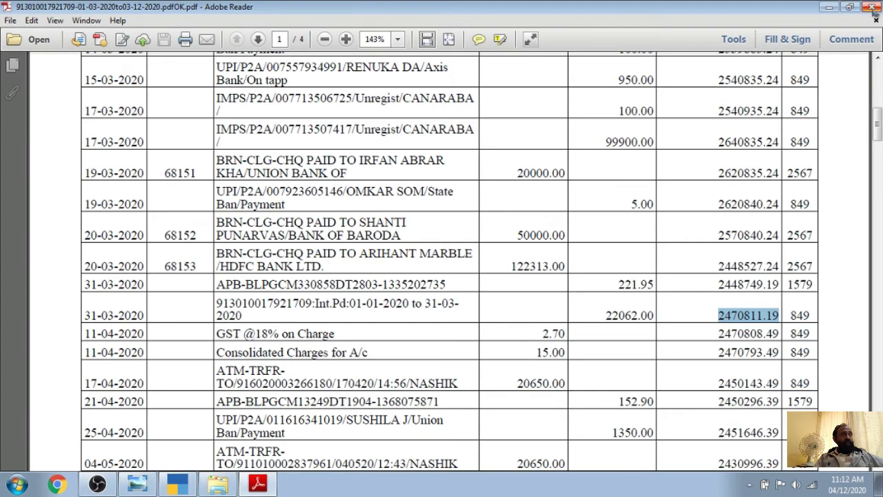
click(873, 8)
click(875, 7)
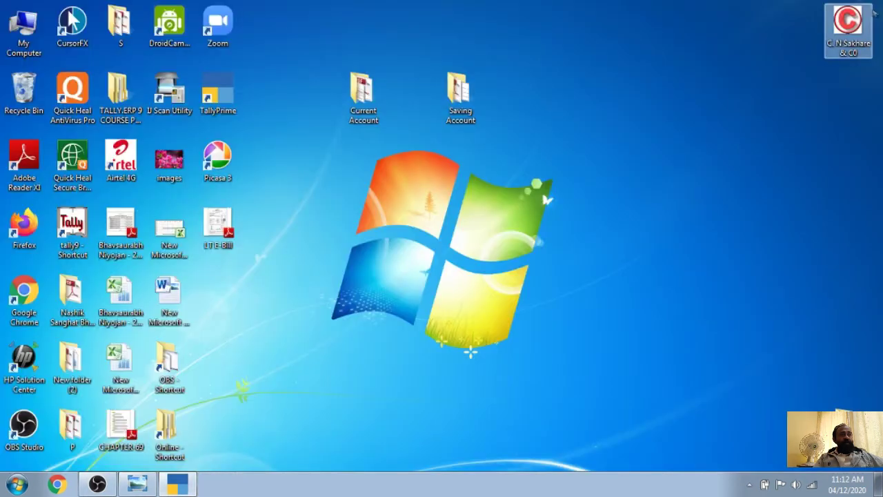
Paste 2470811.19 as Saving Bank's Dr opening balance and save the ledger
click(178, 483)
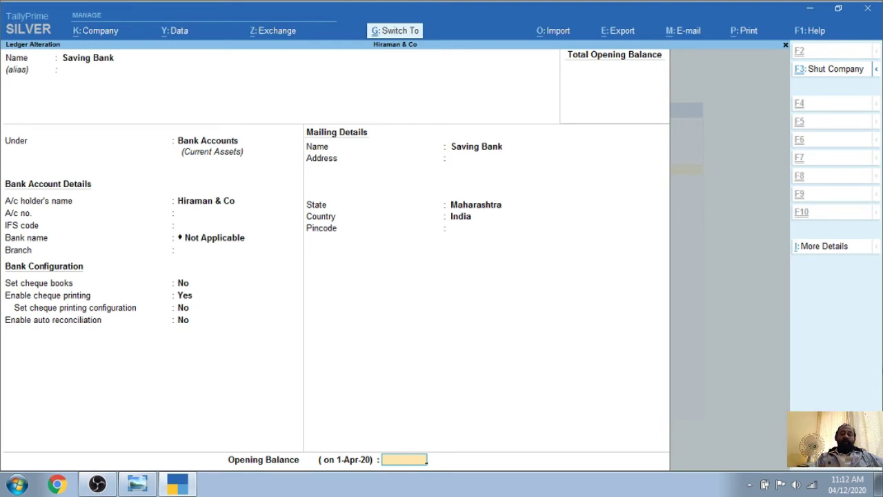
key(ctrl+v)
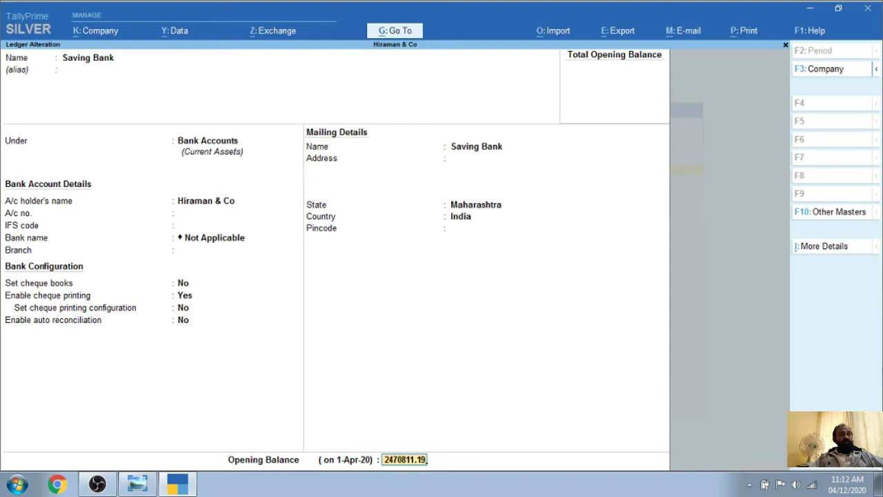
key(Return)
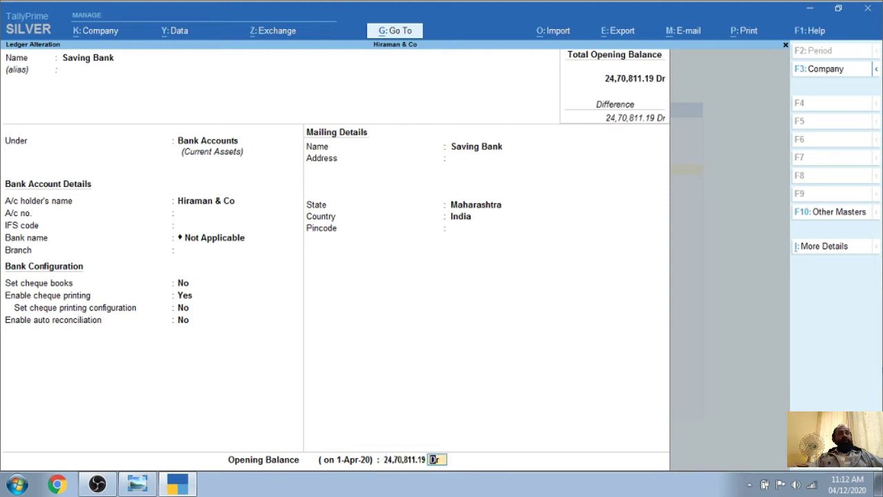
key(Return)
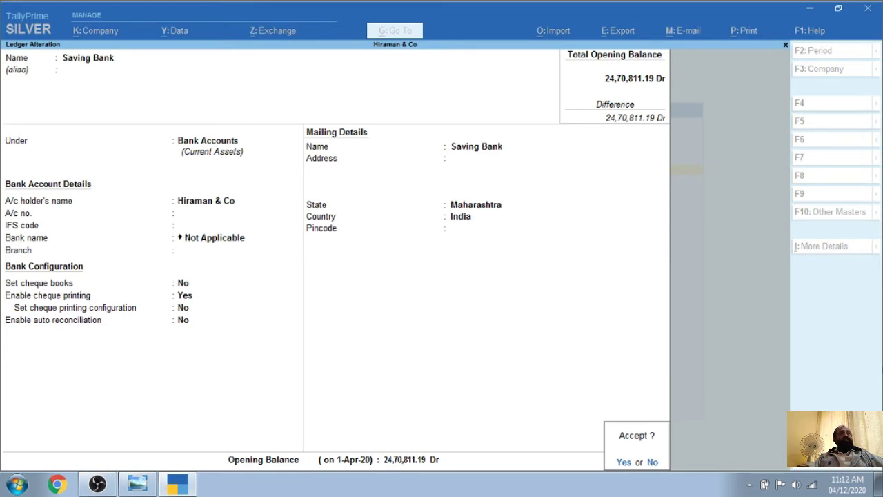
key(Return)
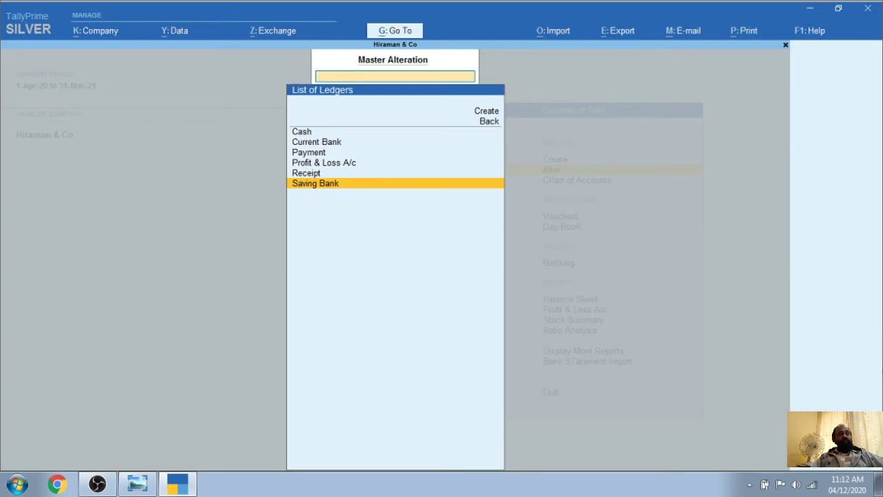
Open the Current Bank ledger for alteration and advance to its Opening Balance field
key(Up)
key(Up)
key(Up)
key(Up)
key(Return)
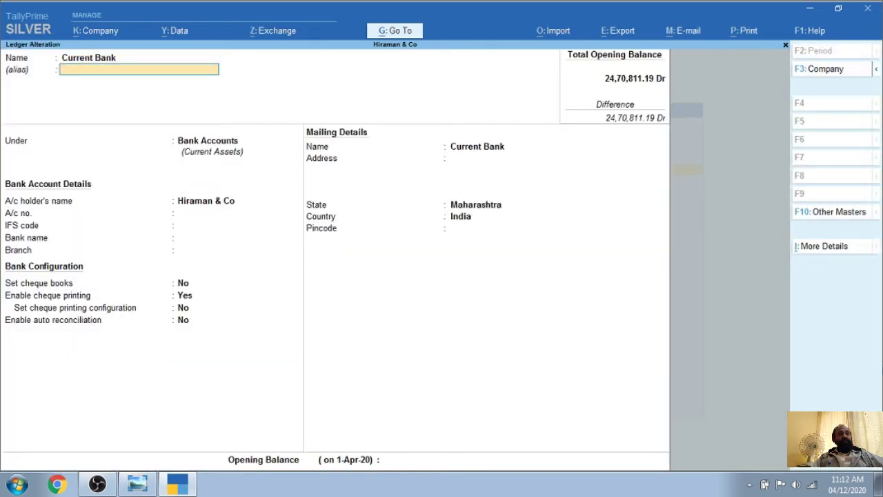
key(Return)
key(Return)
key(Return)
key(Return)
key(Return)
key(Return)
key(Return)
key(Return)
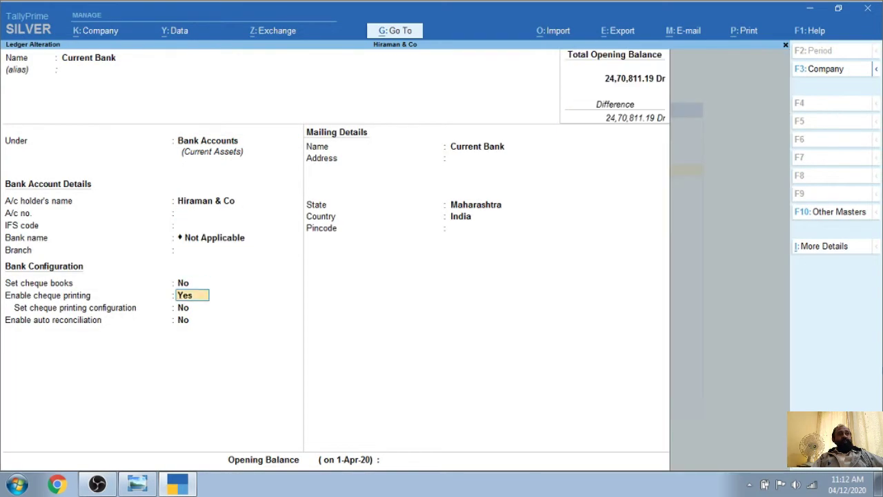
key(Return)
key(Return)
key(Return)
key(Return)
key(Return)
key(Return)
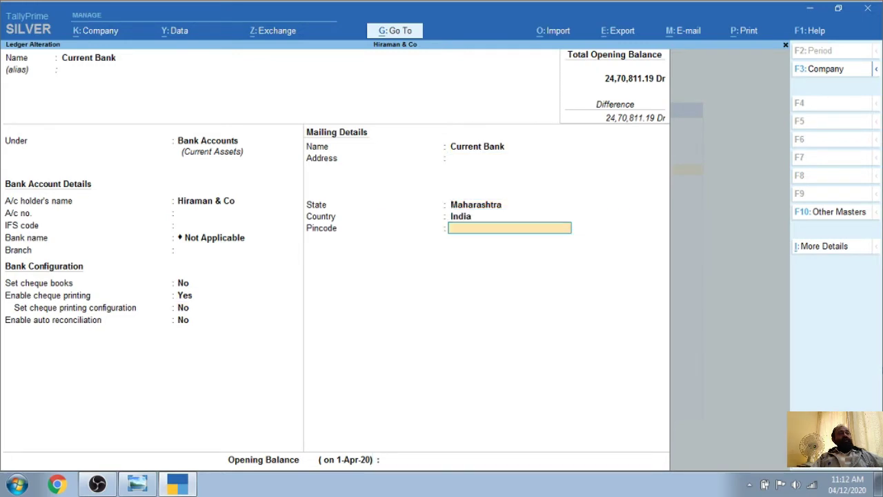
key(Return)
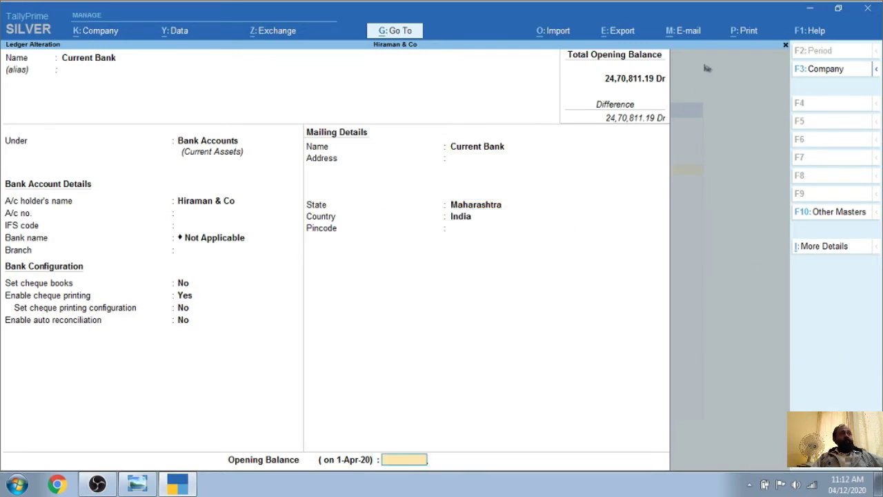
click(810, 8)
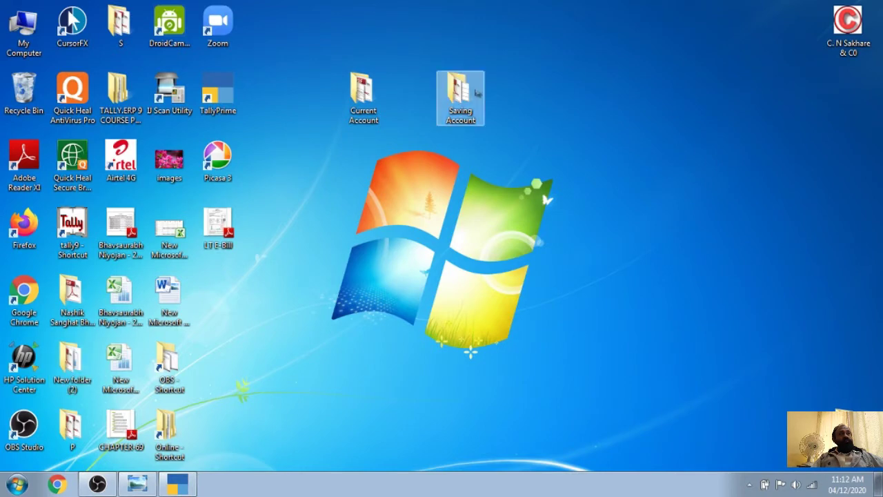
double_click(368, 95)
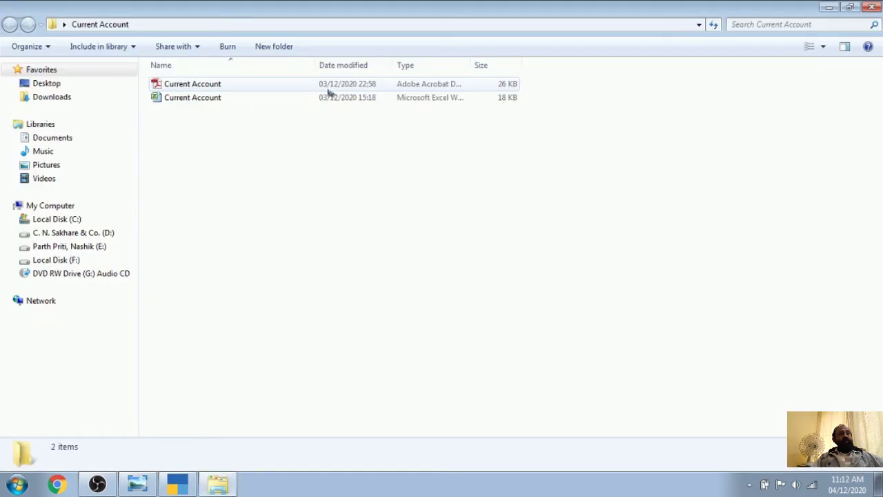
double_click(205, 85)
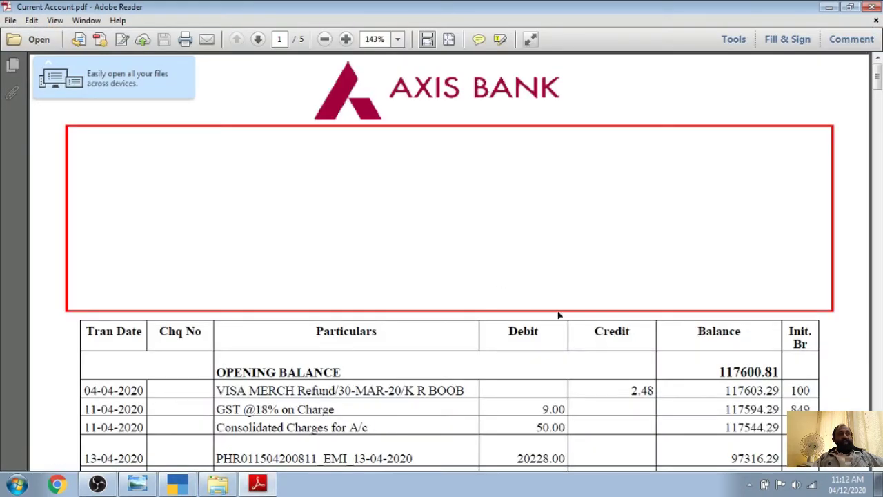
scroll(690, 359, down, 1)
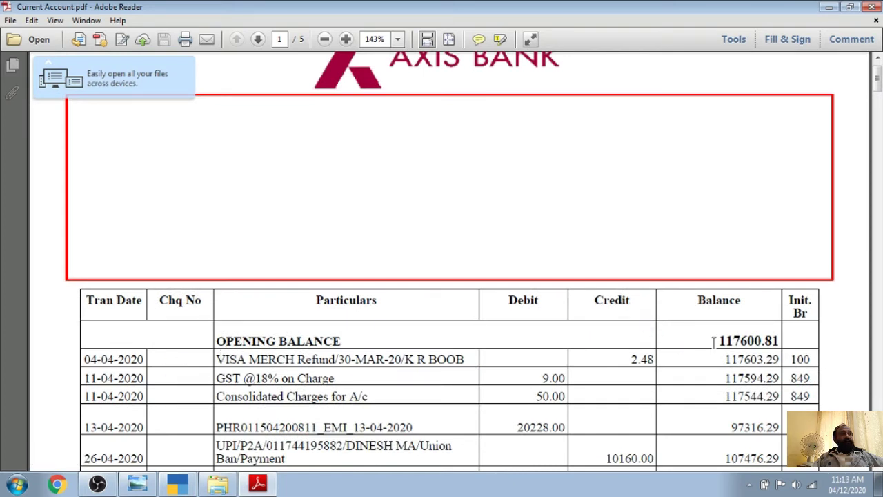
drag(719, 340, 781, 340)
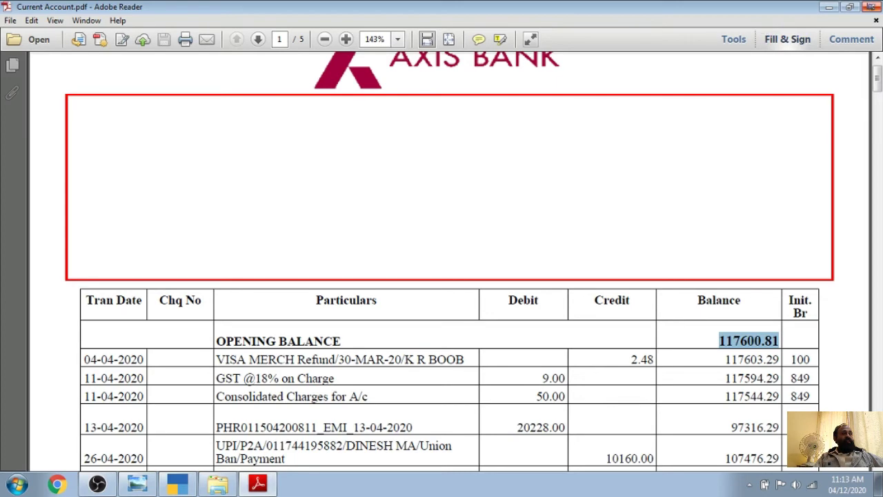
click(872, 6)
click(873, 7)
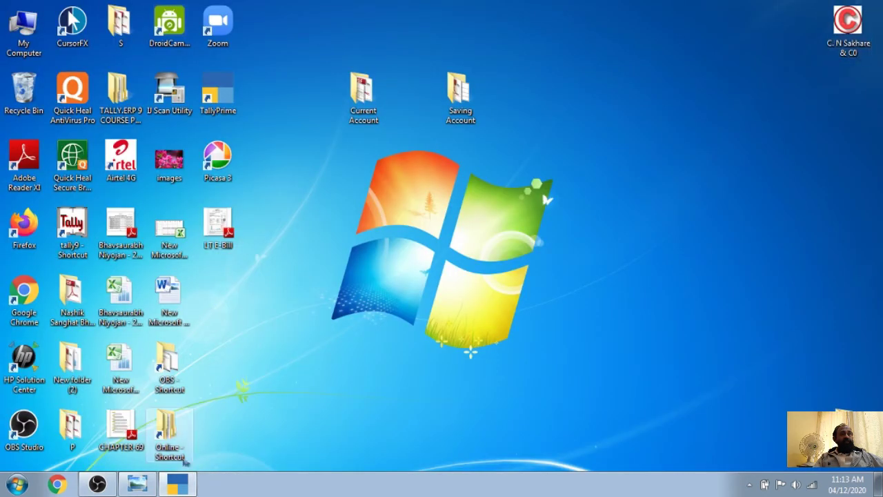
click(178, 484)
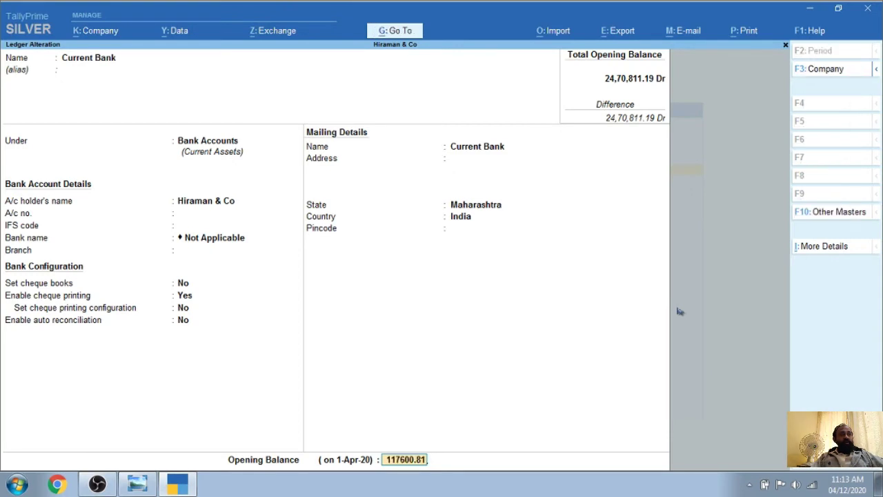
Save Current Bank with the 1,17,600.81 Dr opening balance and return to Gateway of Tally
key(Return)
key(Return)
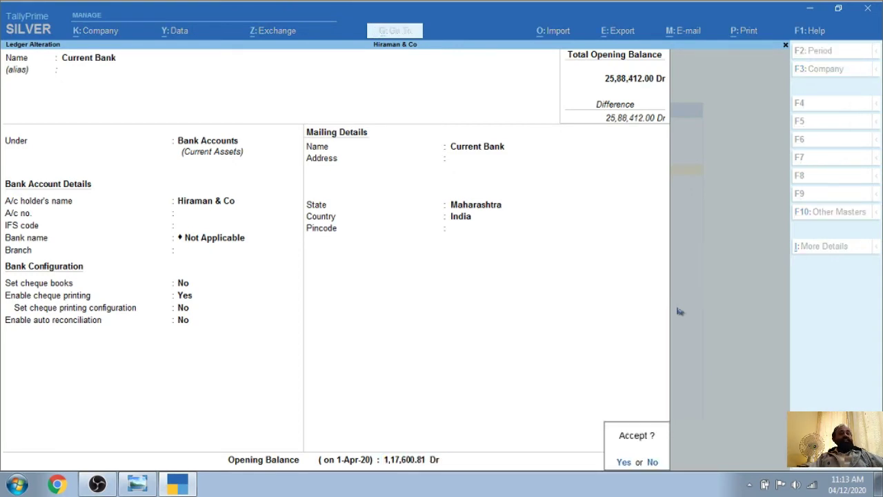
key(Return)
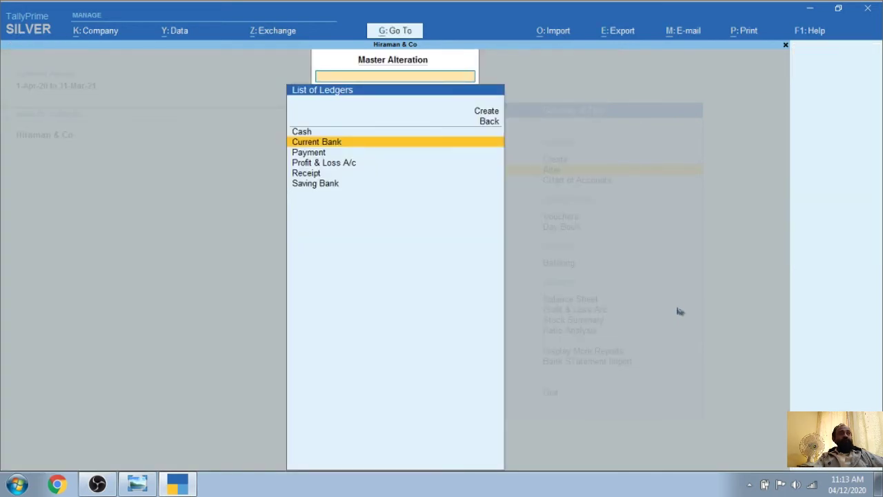
key(Escape)
key(Escape)
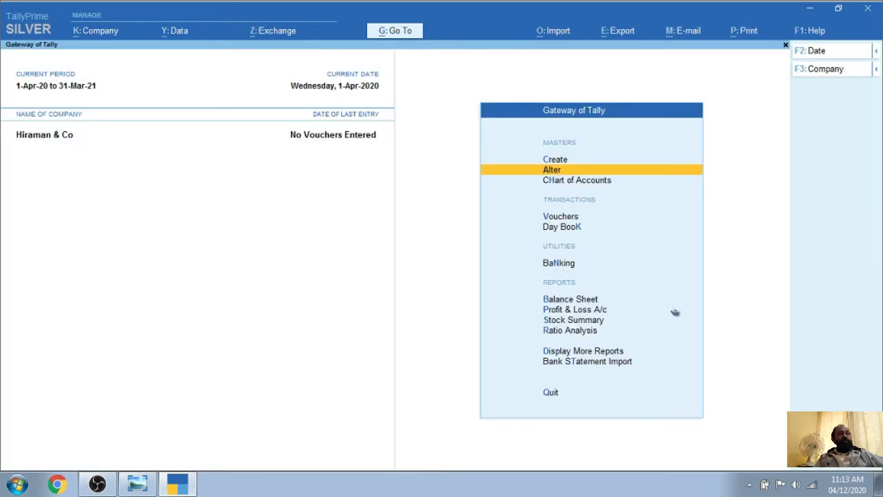
Open BankStatementConfig under Bank Statement Import
key(Down)
key(Down)
key(Down)
key(Down)
key(Down)
key(Down)
key(Down)
key(Down)
key(Down)
key(Down)
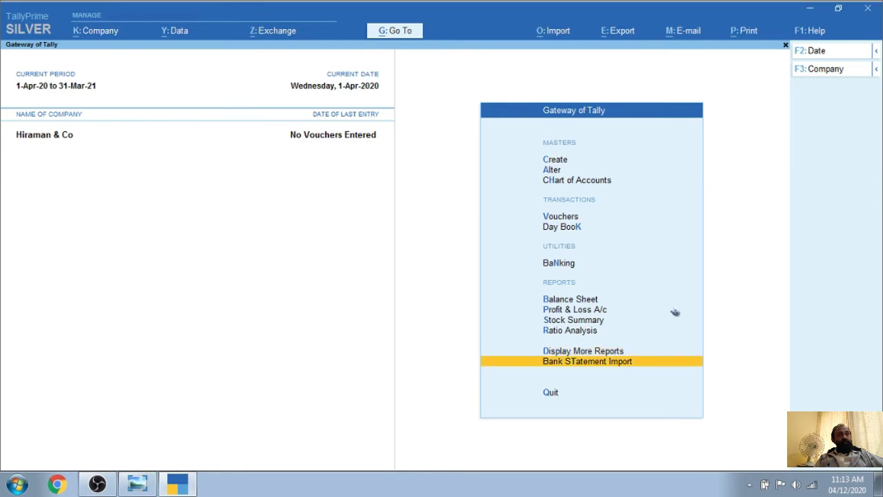
key(Return)
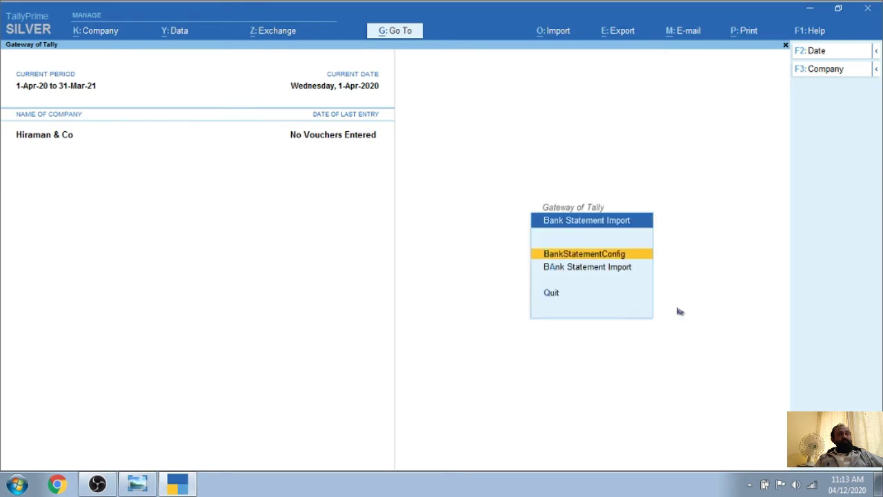
key(Down)
key(Up)
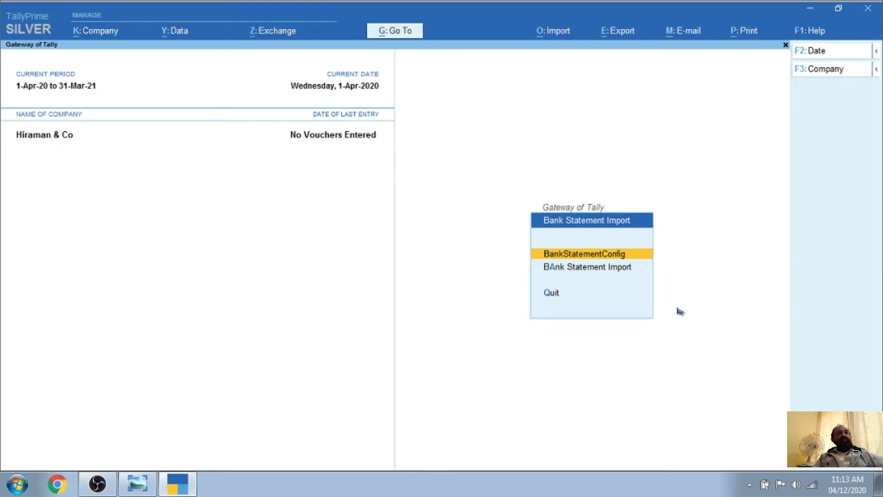
key(Return)
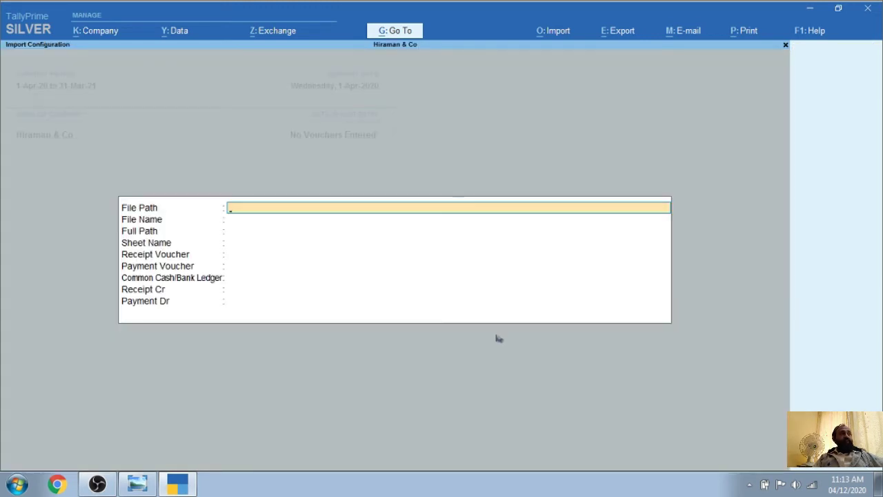
click(808, 9)
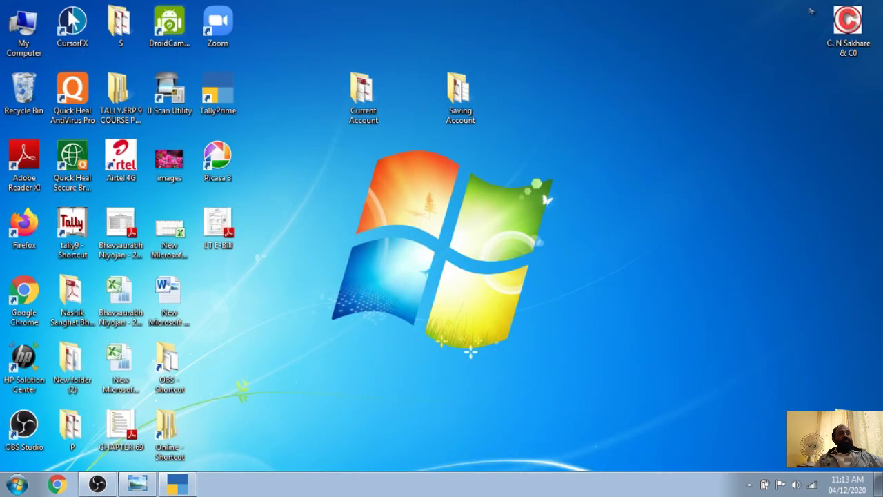
click(461, 102)
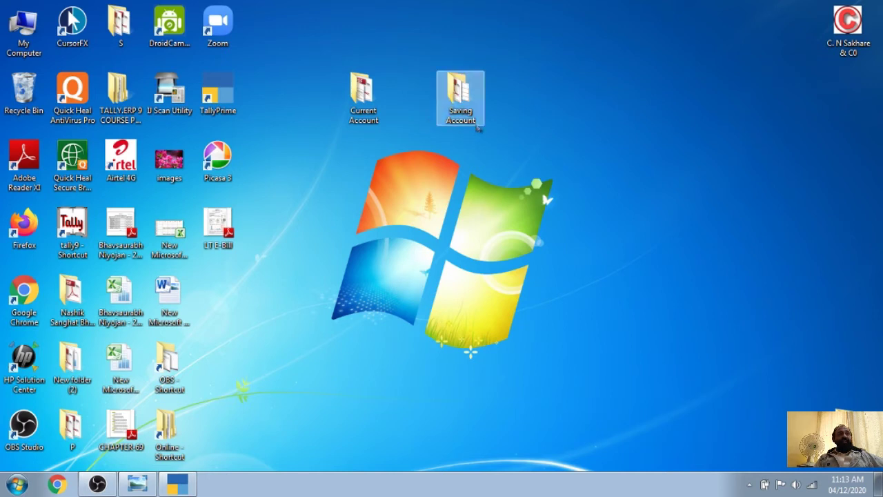
click(511, 119)
right_click(457, 97)
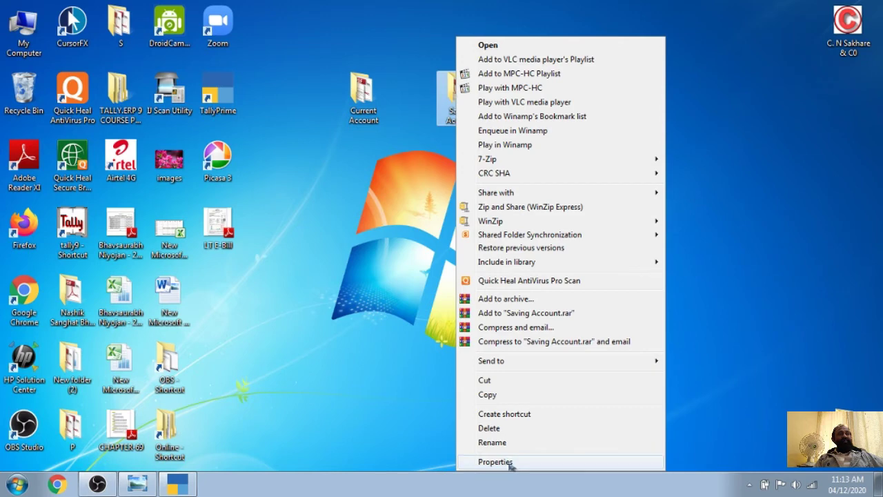
click(510, 462)
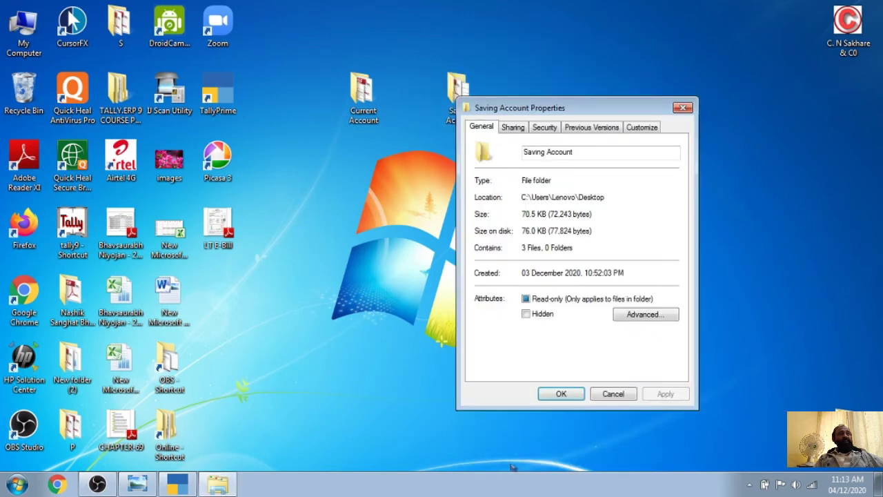
click(549, 130)
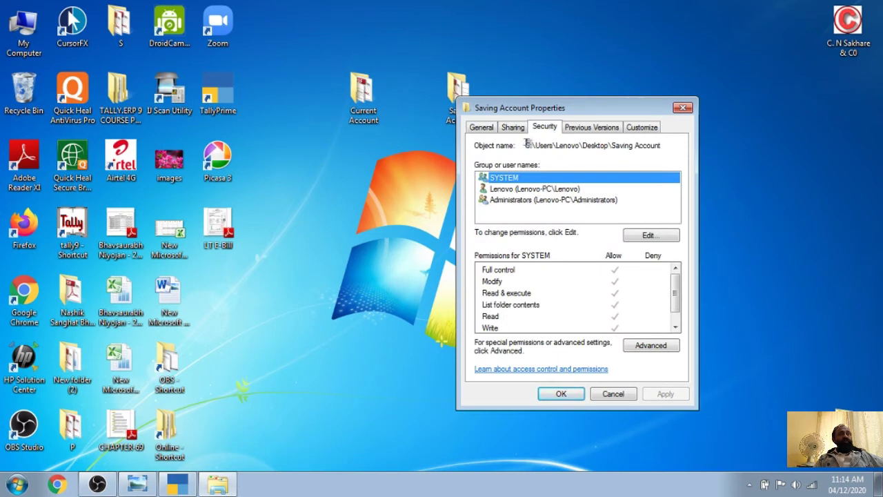
drag(527, 145, 667, 145)
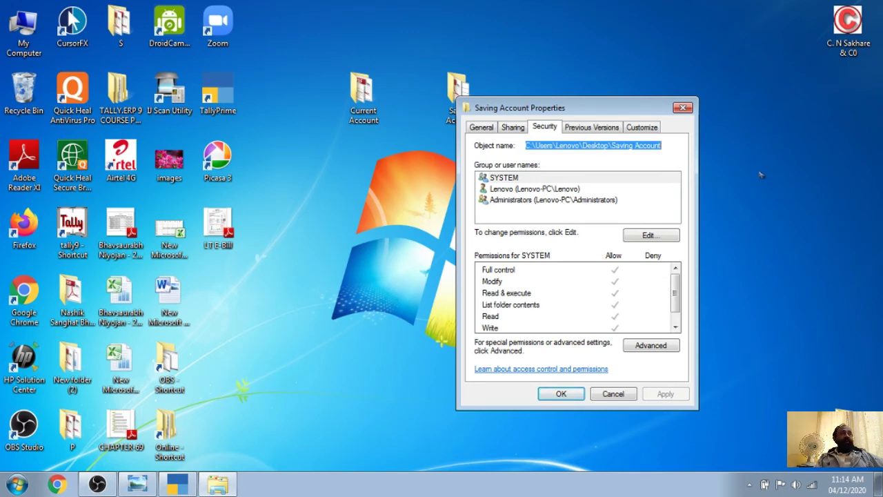
click(686, 108)
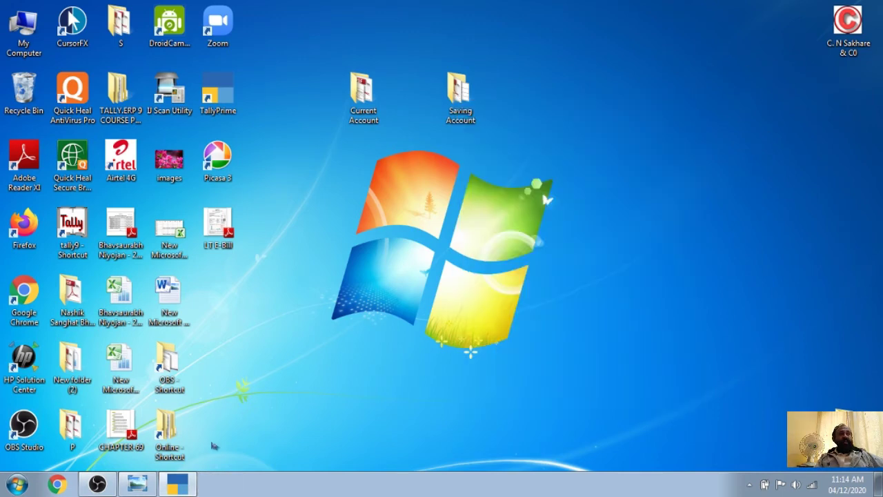
click(177, 483)
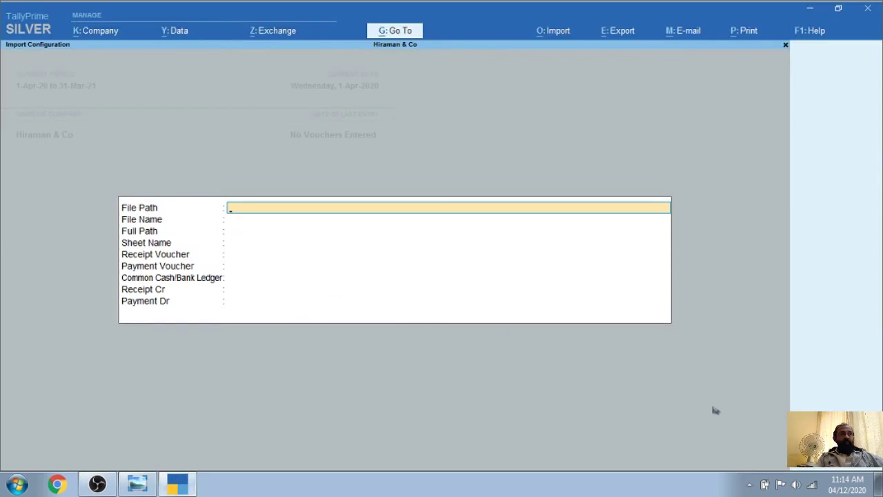
Paste the Saving Account folder path, choose Saving Account.xlsx as the file, then minimize Tally
key(ctrl)
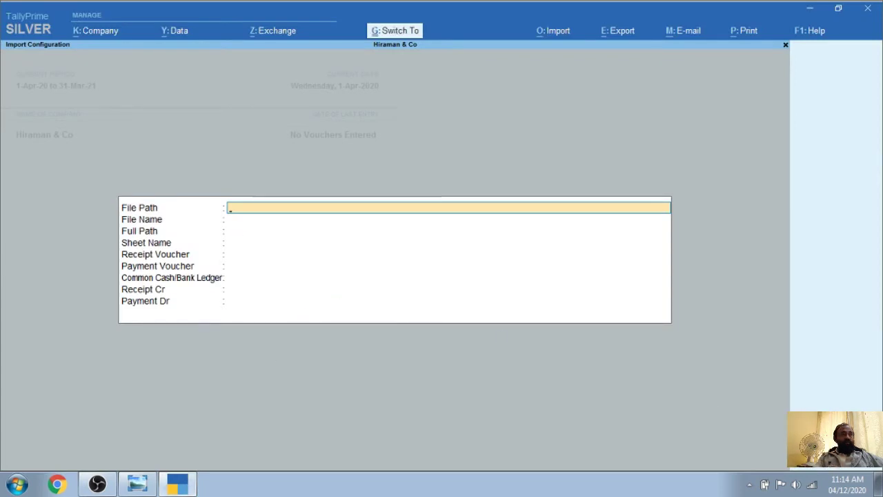
key(ctrl+alt+v)
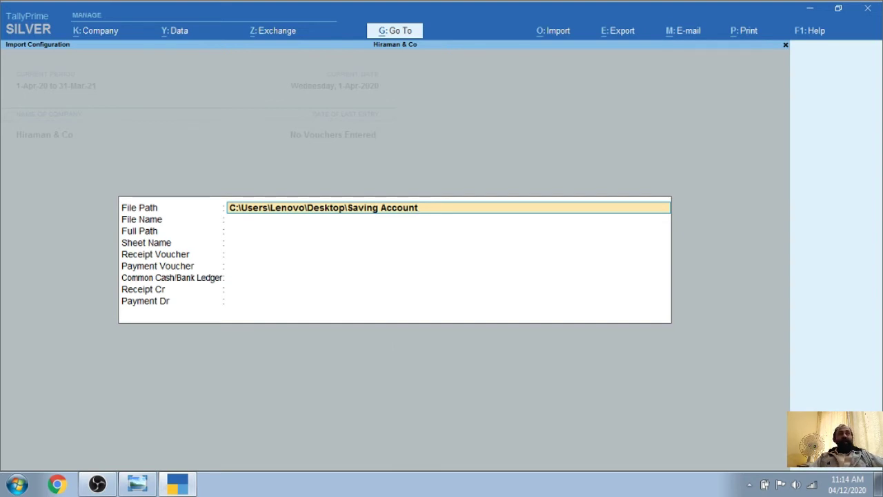
key(Return)
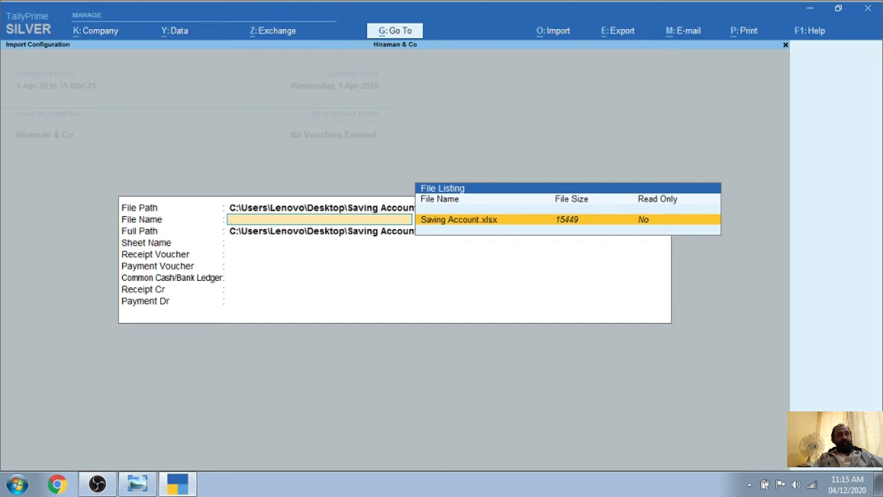
key(Return)
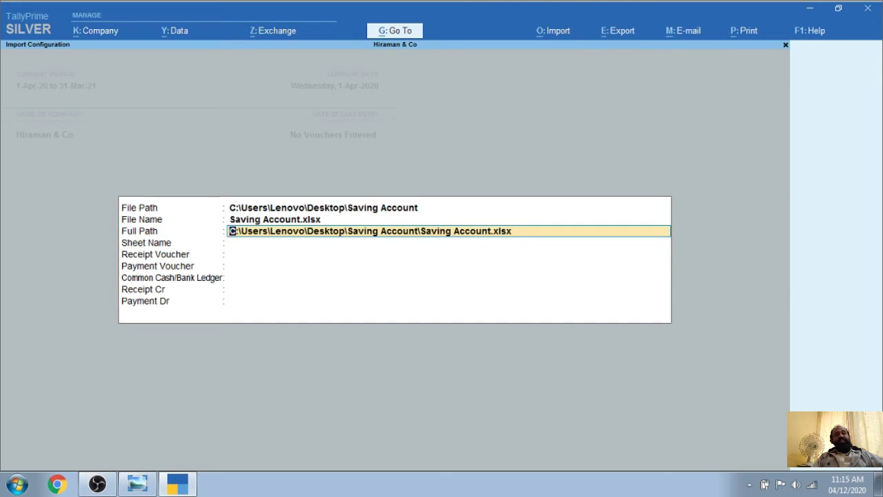
click(280, 242)
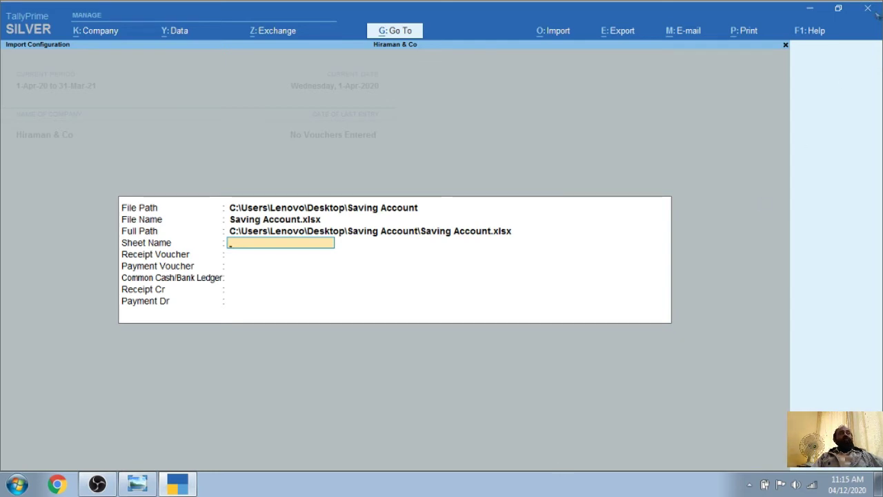
click(810, 9)
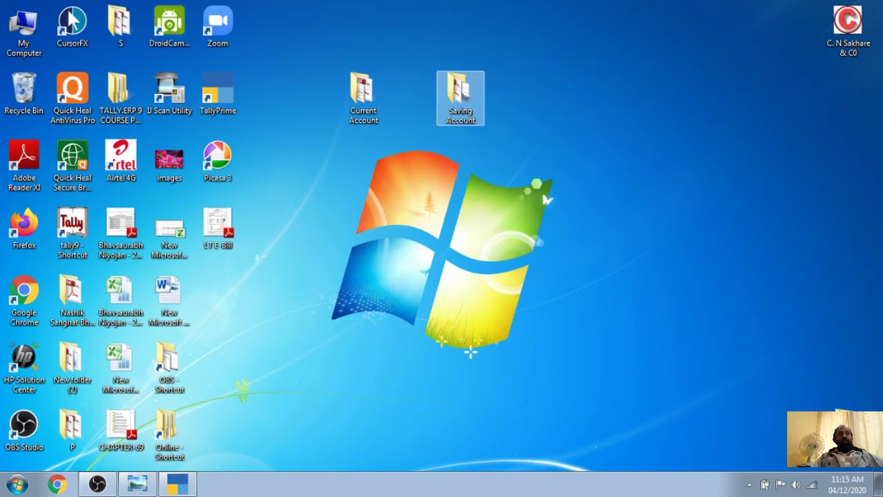
Open the Saving Account workbook and take the statement sheet's name, Table 1
double_click(460, 96)
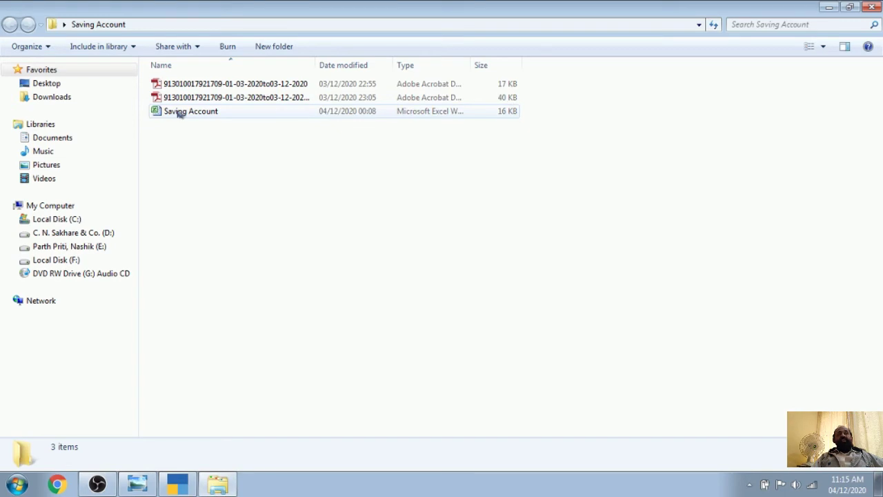
double_click(180, 112)
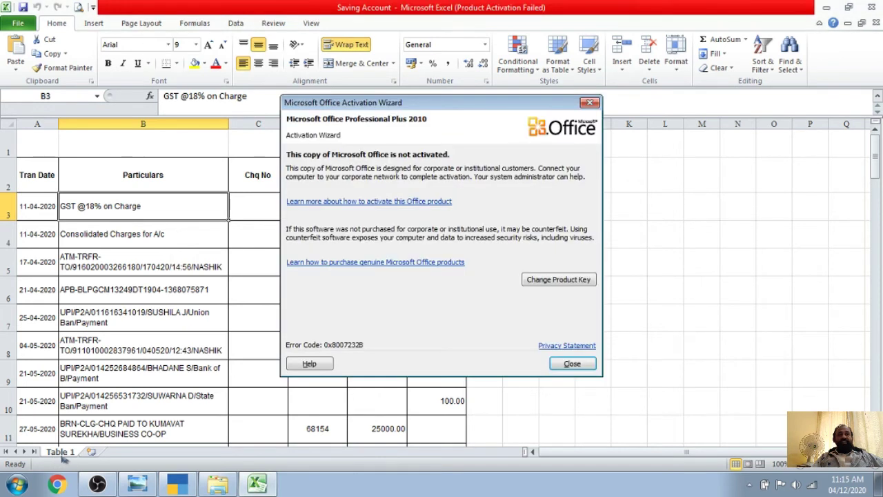
click(571, 364)
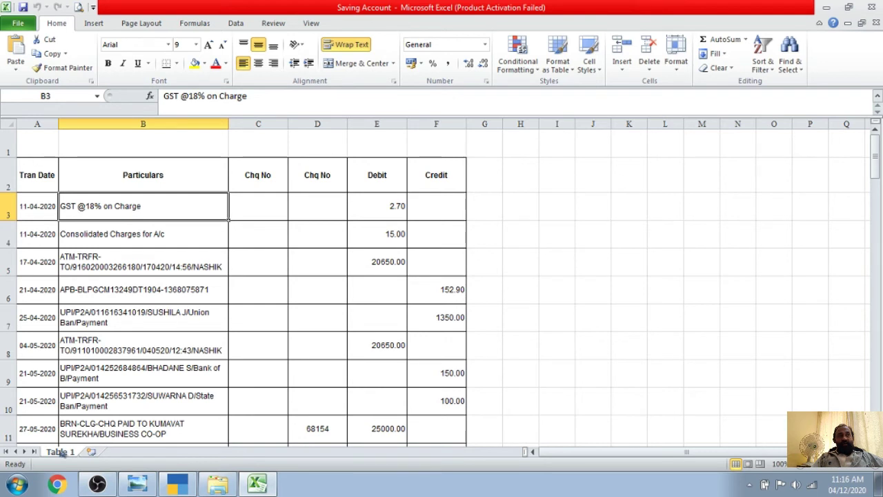
right_click(62, 453)
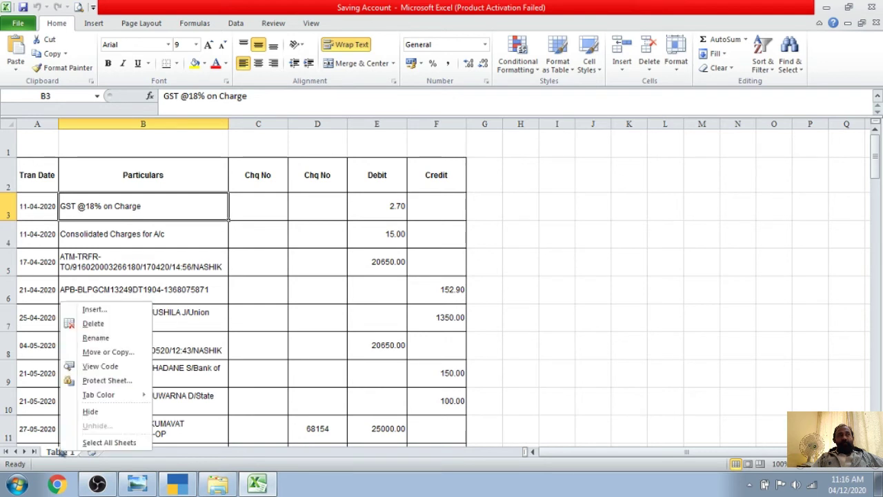
click(100, 340)
key(ctrl+c)
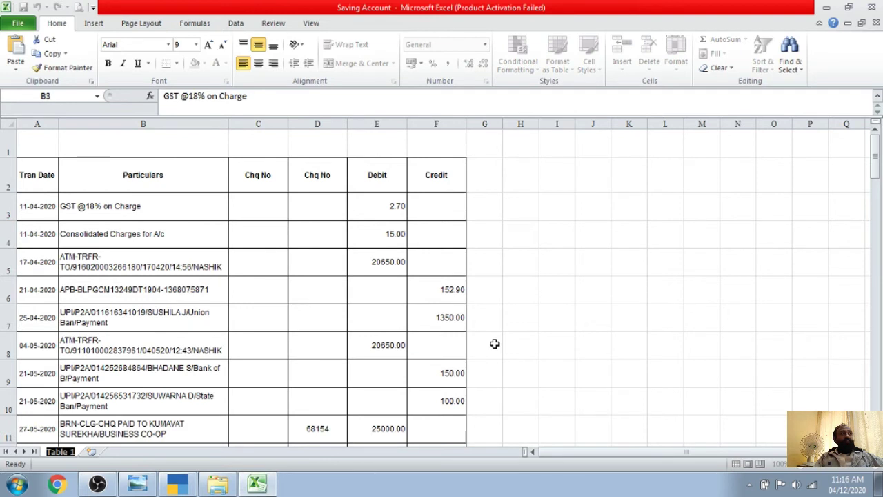
click(552, 346)
click(871, 7)
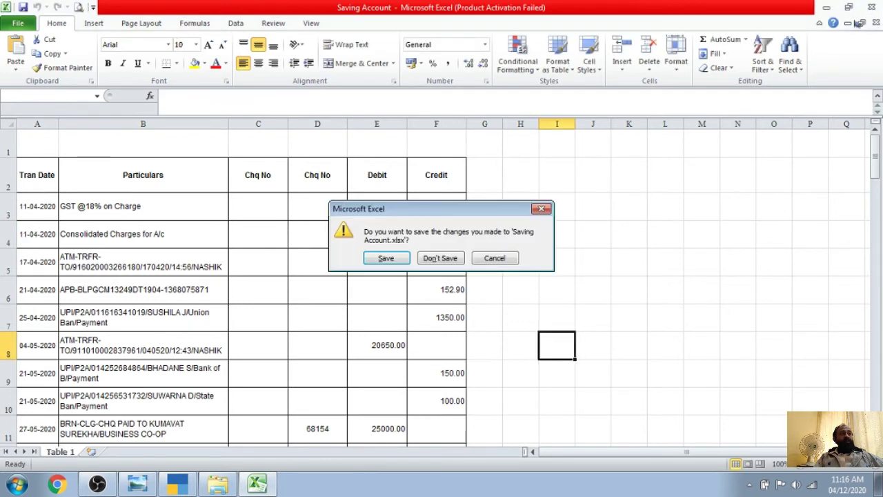
click(544, 210)
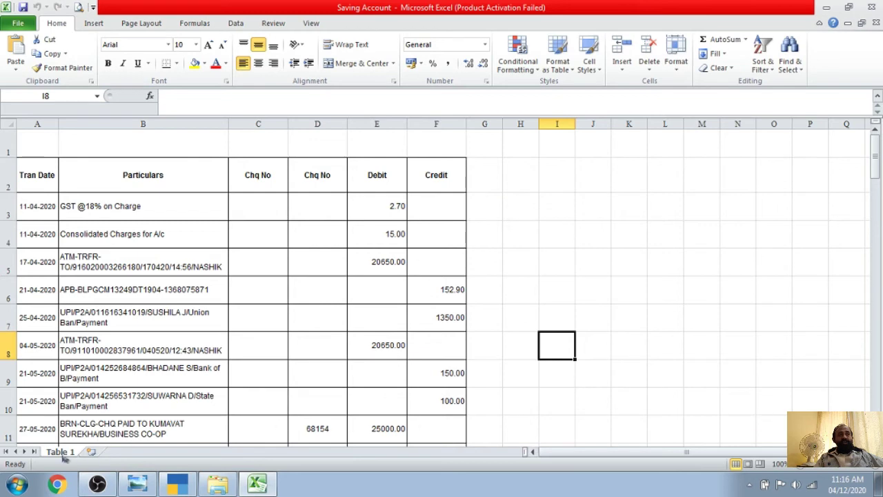
Add two blank sheets, then close Excel without saving and close the folder
click(90, 451)
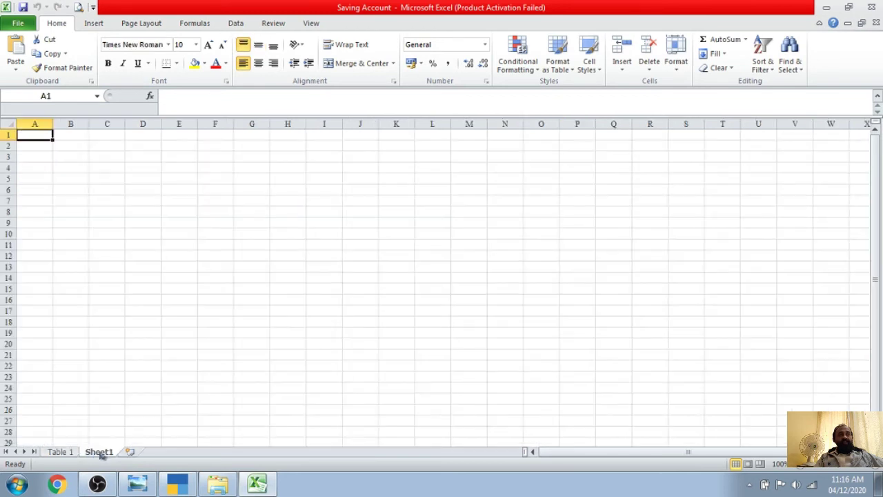
click(138, 451)
click(63, 453)
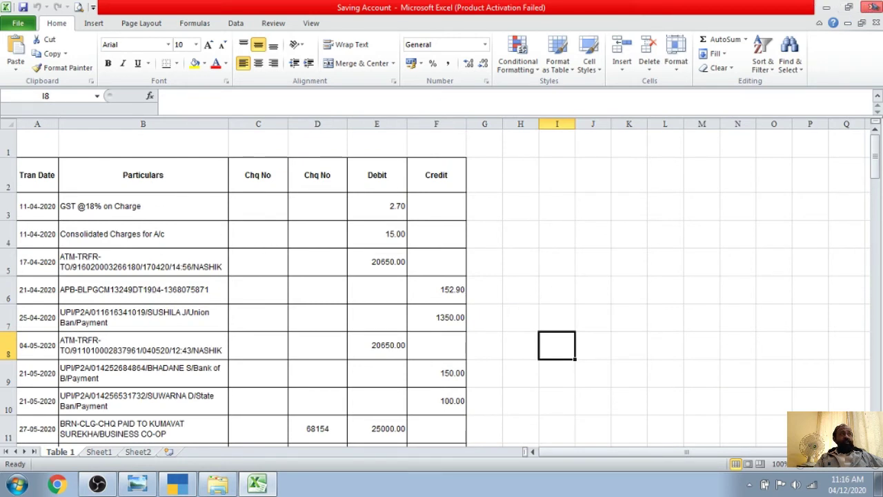
click(872, 9)
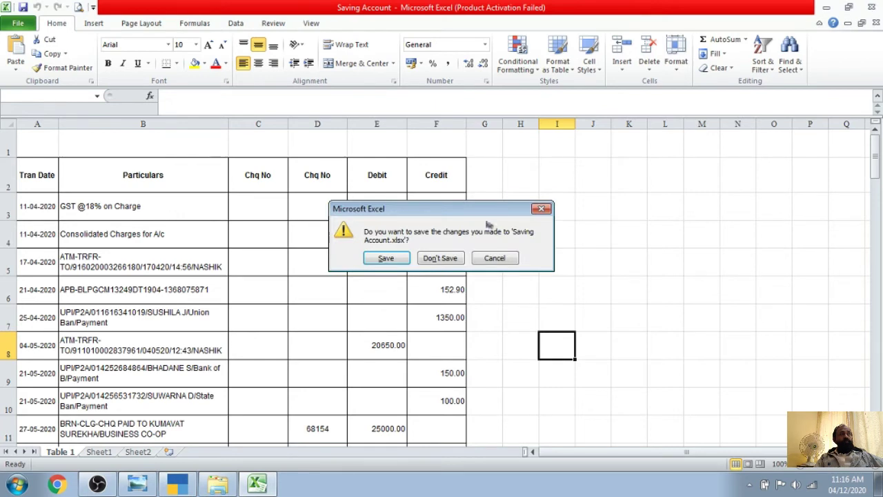
click(438, 257)
click(872, 7)
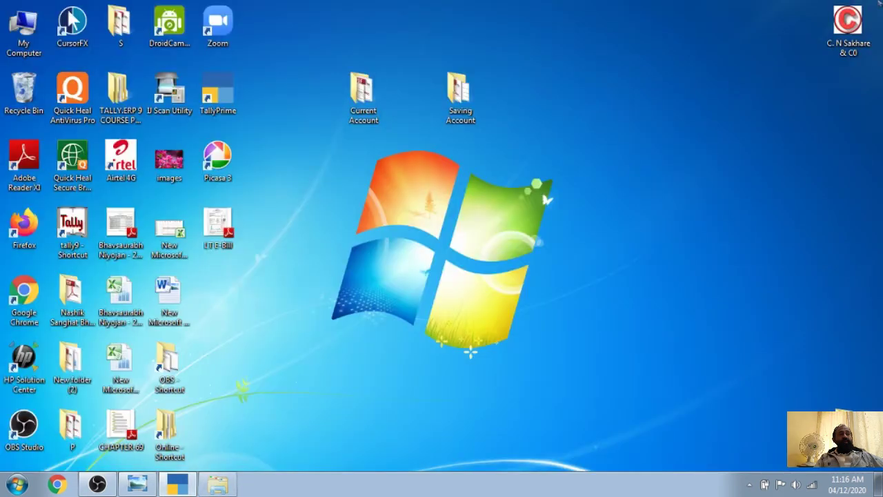
Enter Table 1 as the sheet name in the import configuration
click(180, 485)
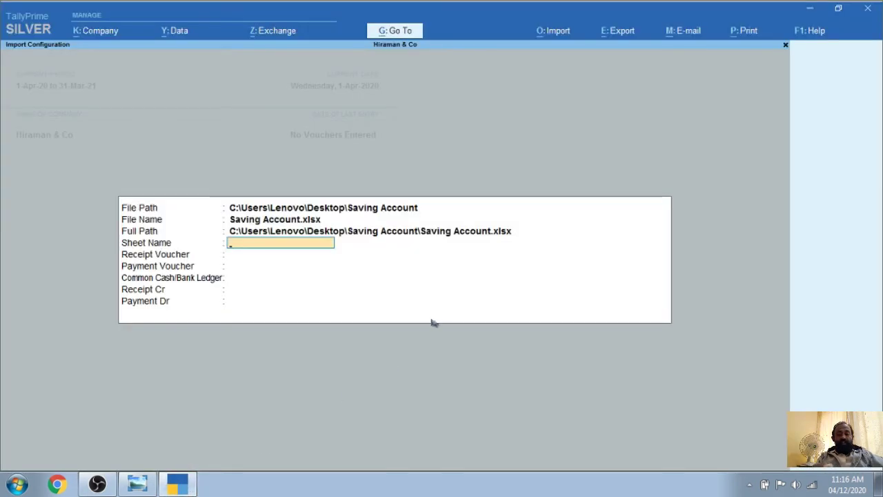
text(Table 1)
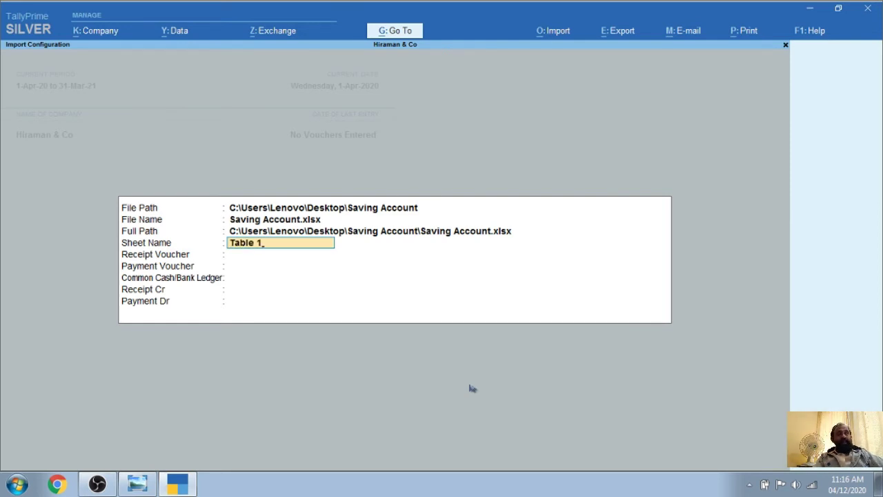
key(BackSpace)
key(BackSpace)
key(BackSpace)
key(BackSpace)
key(BackSpace)
key(BackSpace)
key(BackSpace)
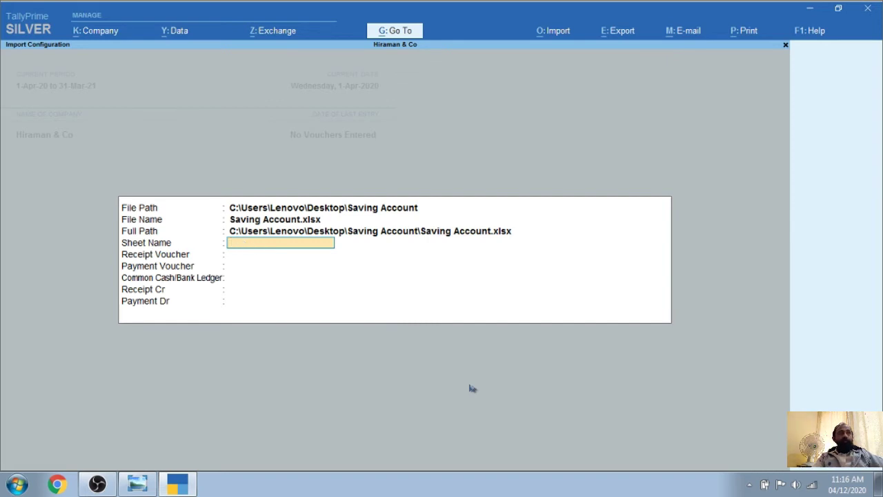
key(ctrl+v)
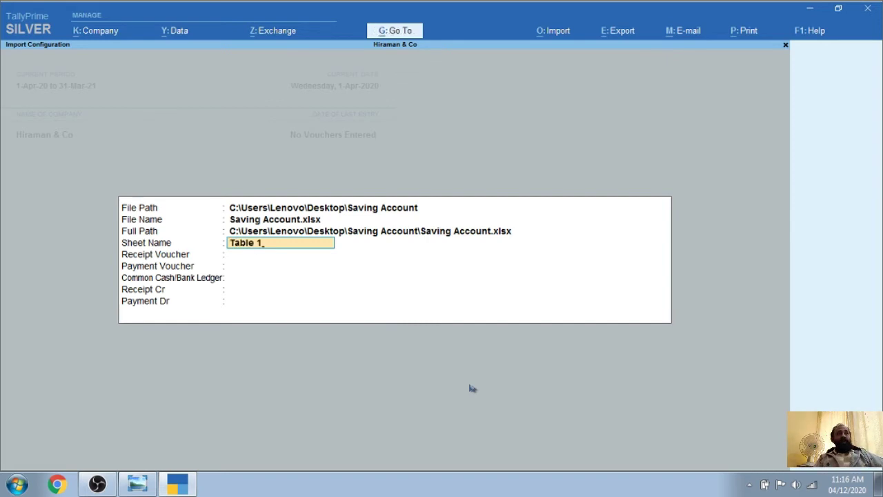
key(Return)
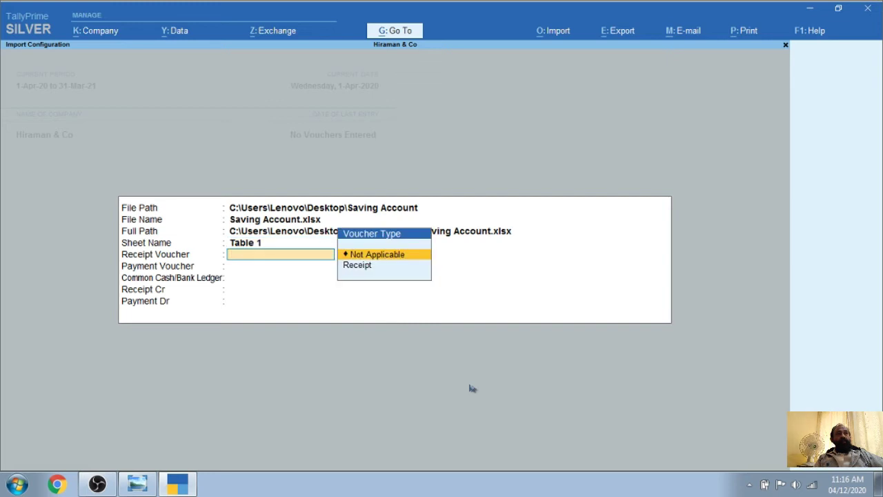
Choose Receipt and Payment vouchers, Saving Bank, Receipt and Payment ledgers, then accept the configuration
key(Down)
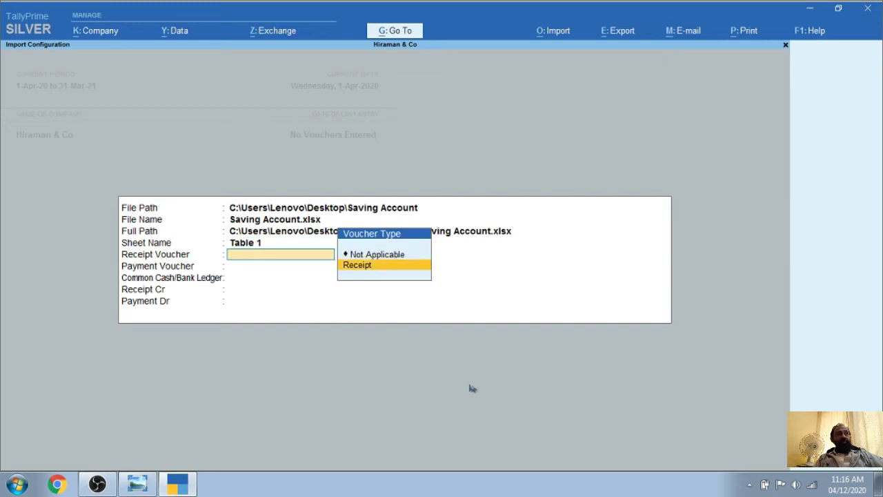
key(Return)
key(Down)
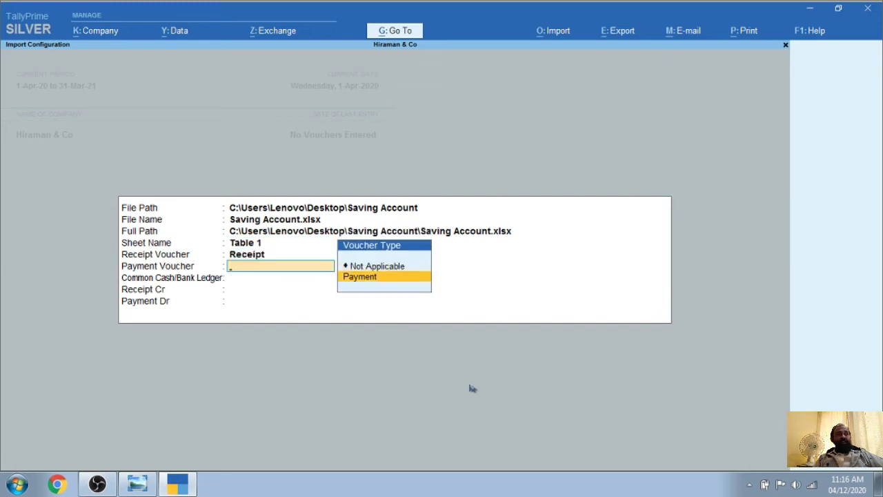
key(Return)
key(Down)
key(Down)
key(Down)
key(Down)
key(Down)
key(Down)
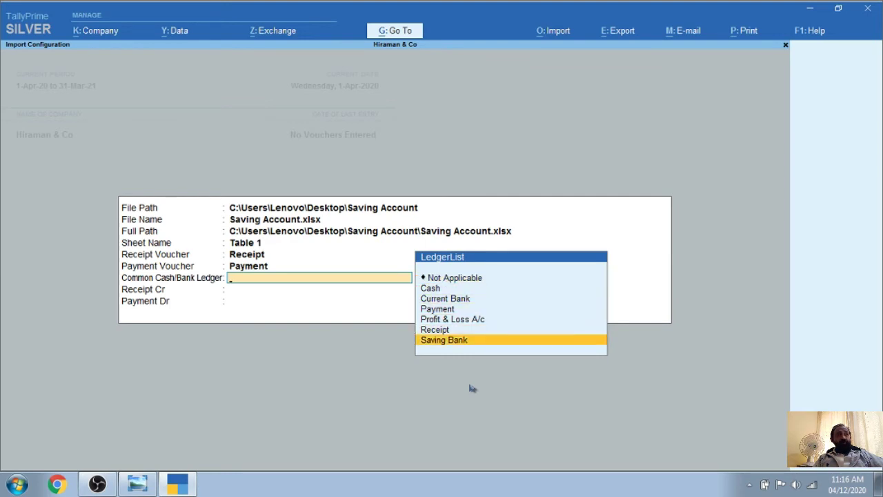
key(Return)
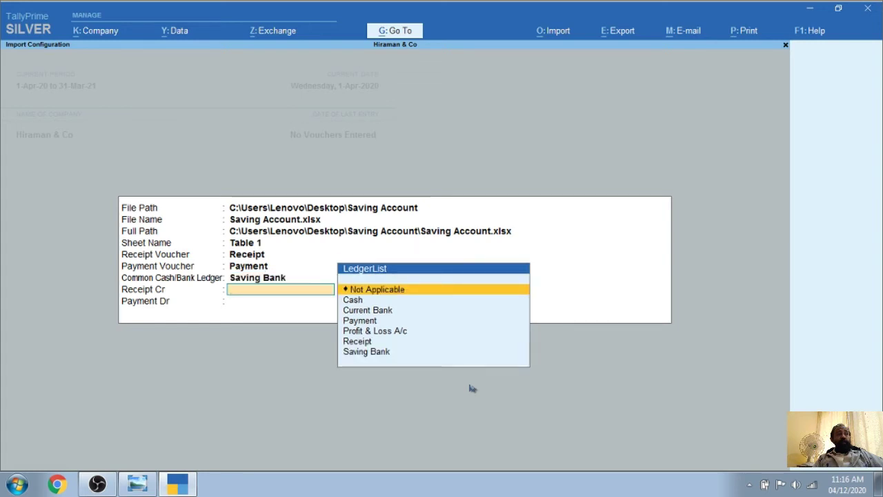
key(Down)
key(Down)
key(Down)
key(Down)
key(Down)
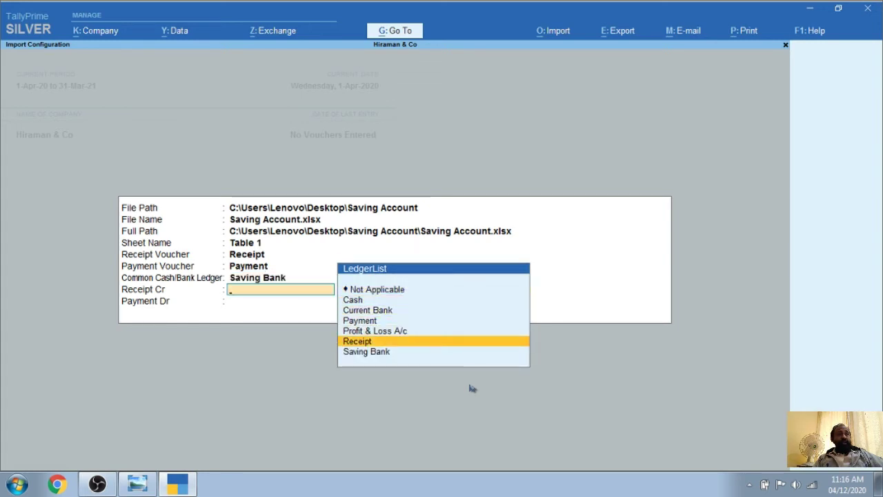
key(Return)
key(Down)
key(Down)
key(Down)
key(Down)
key(Down)
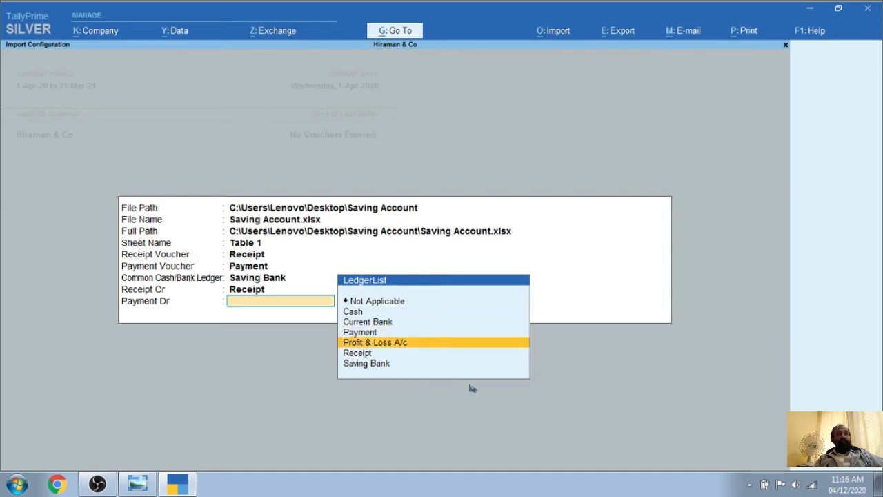
key(Up)
key(Up)
key(Return)
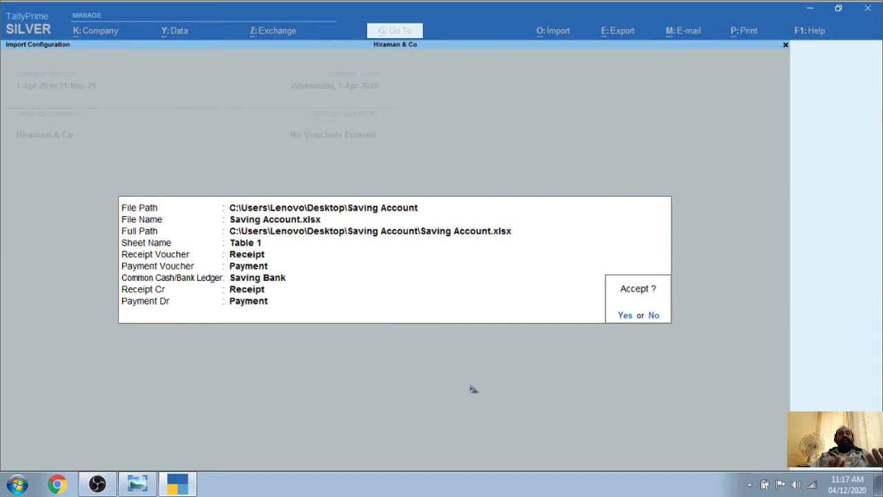
key(y)
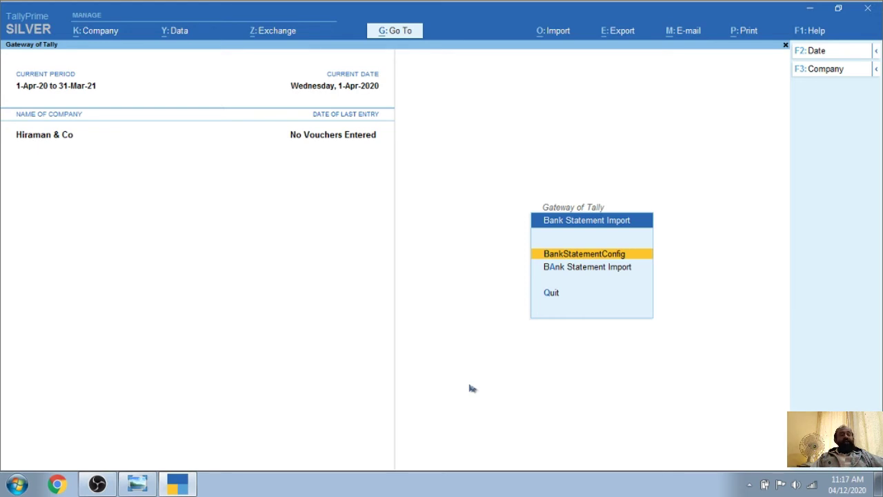
Run Bank Statement Import, answering Yes to import the statement vouchers
key(Down)
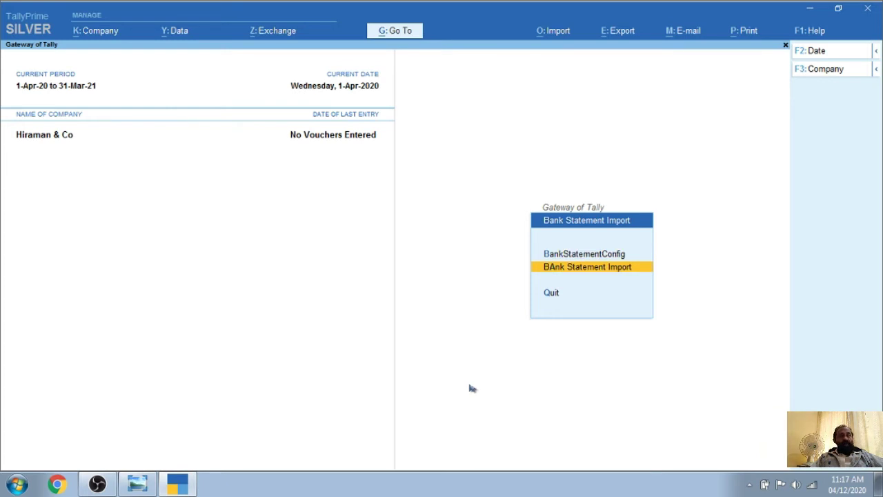
key(Return)
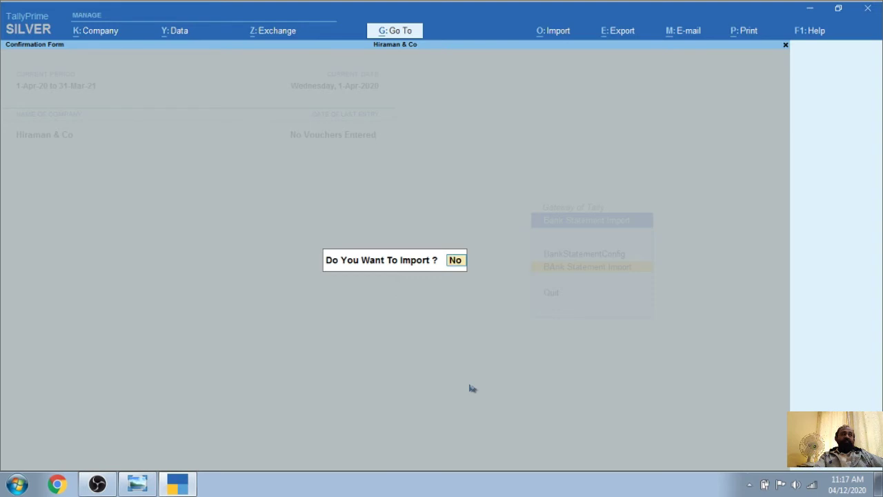
text(y)
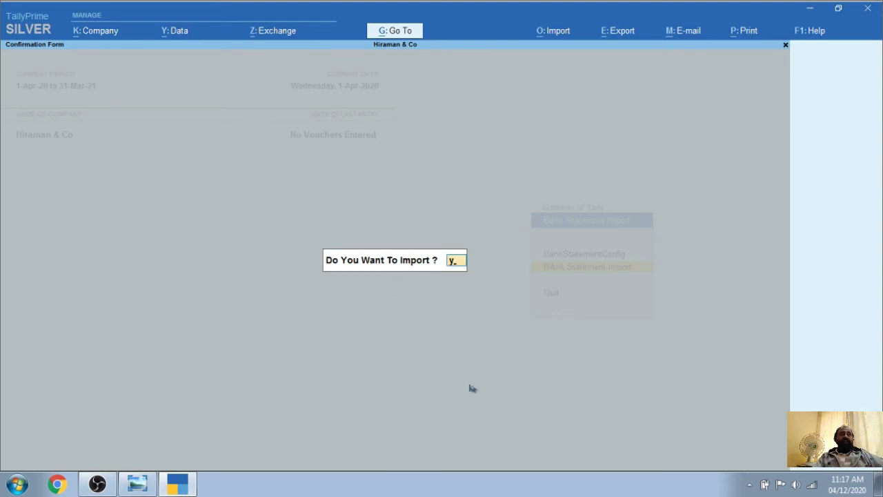
key(Return)
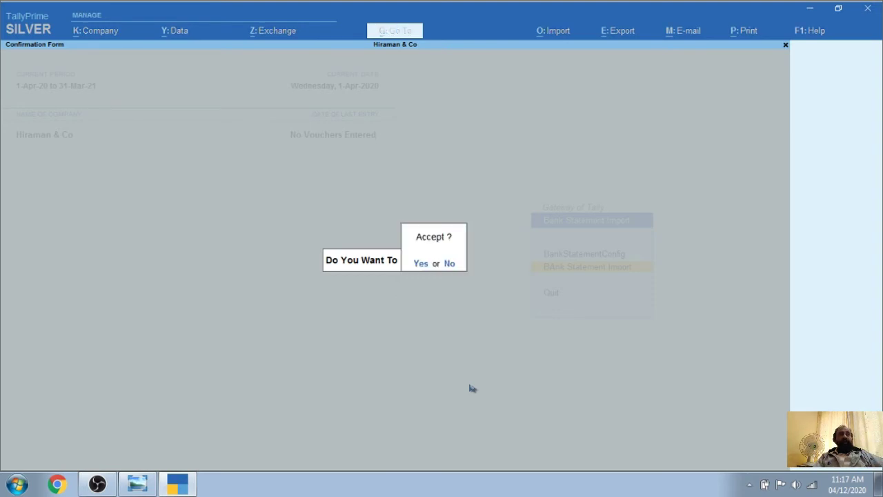
key(Return)
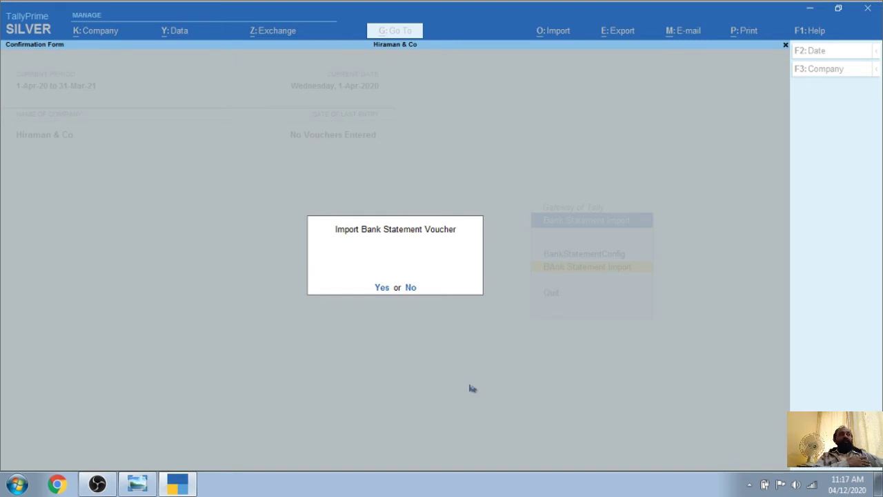
key(Return)
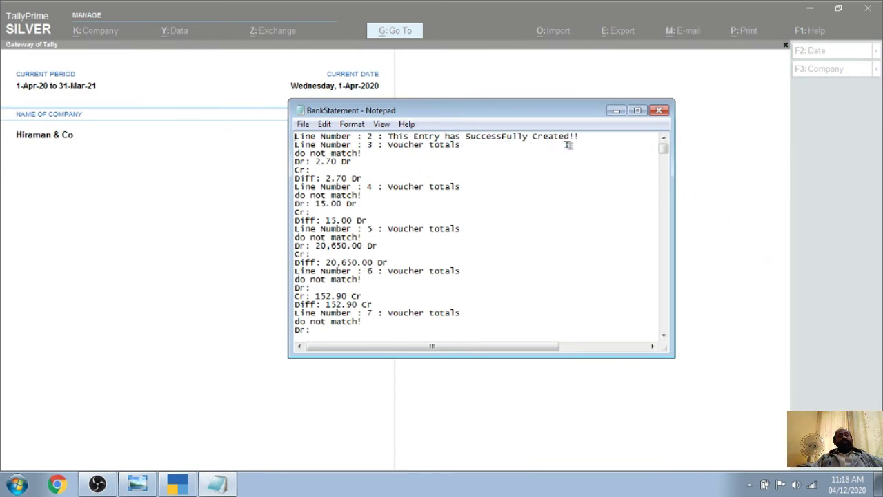
Read the BankStatement log (line 2 created, later lines totals mismatched) and close Notepad
scroll(508, 177, down, 14)
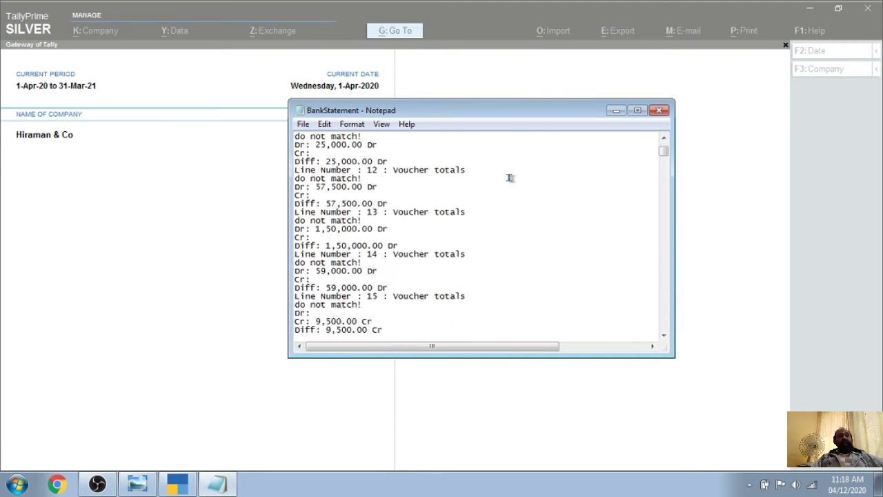
scroll(509, 177, down, 20)
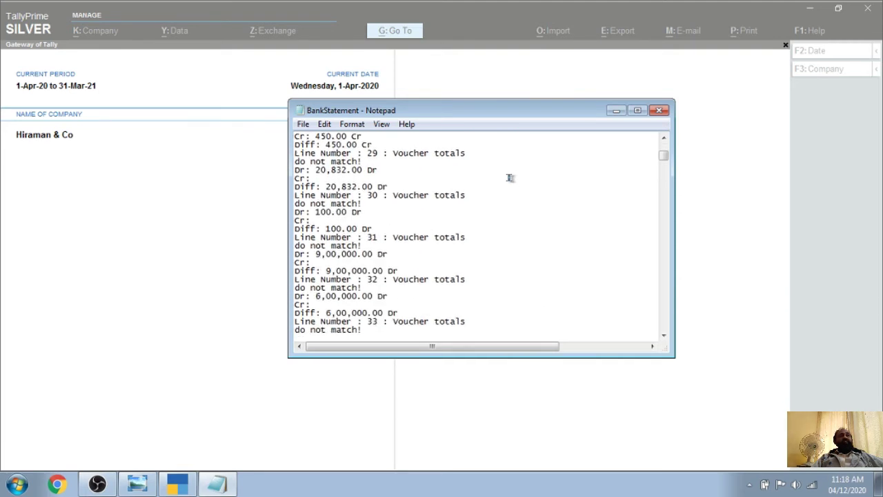
scroll(509, 177, down, 12)
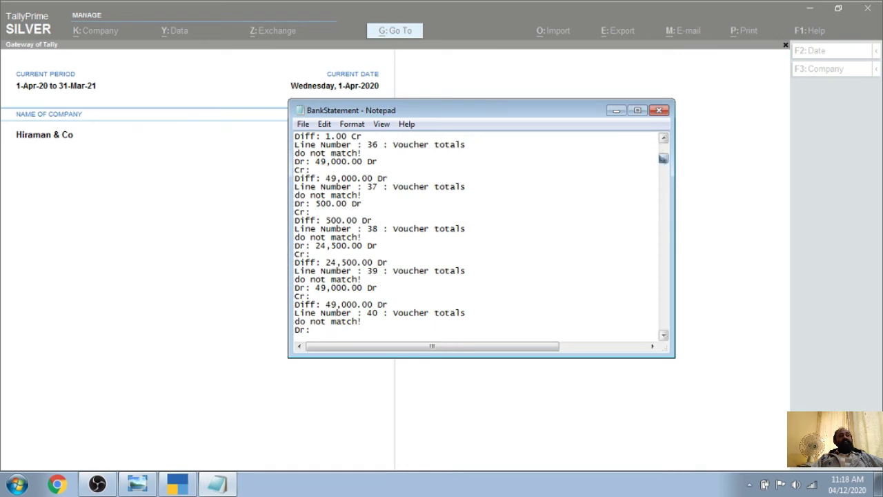
drag(664, 158, 663, 147)
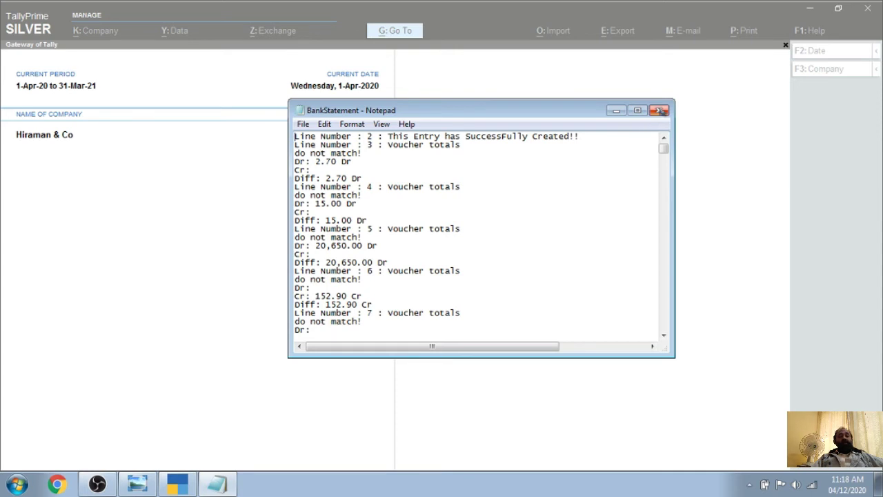
click(660, 111)
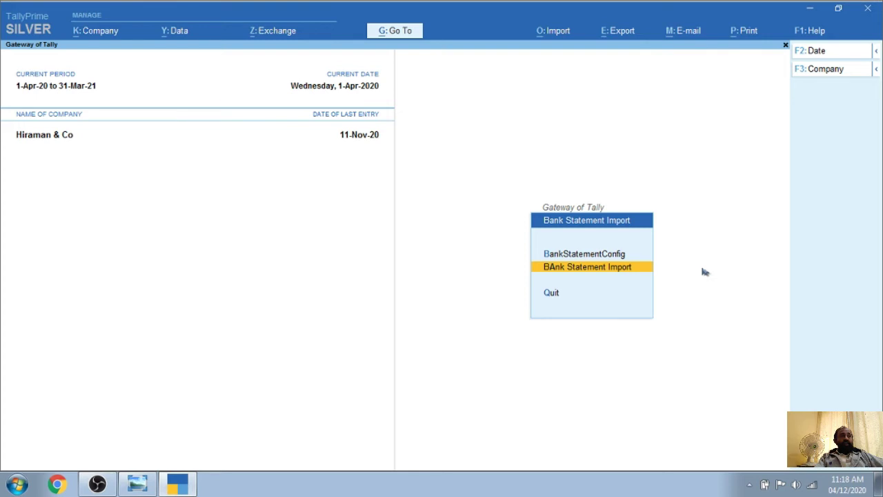
Open the Saving Bank ledger's monthly summary via Balance Sheet > Current Assets > Bank Accounts
key(Escape)
key(Up)
key(Up)
key(Up)
key(Up)
key(Up)
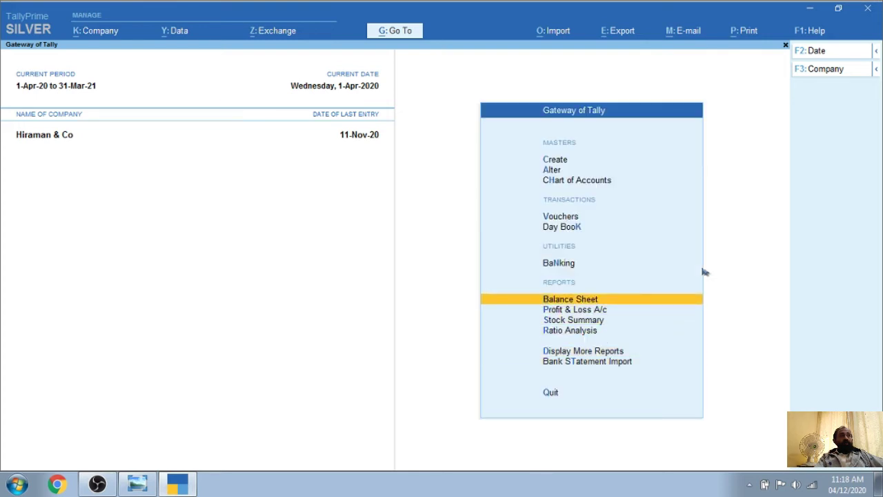
key(Return)
key(Right)
key(Return)
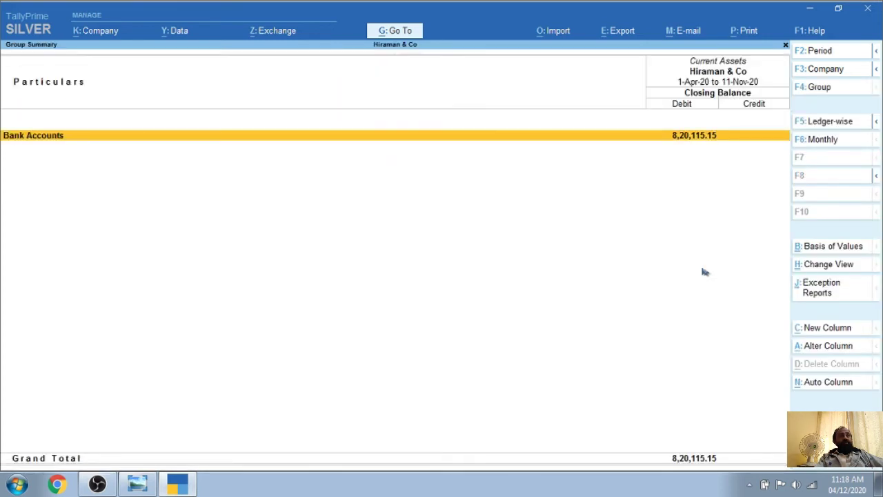
key(Return)
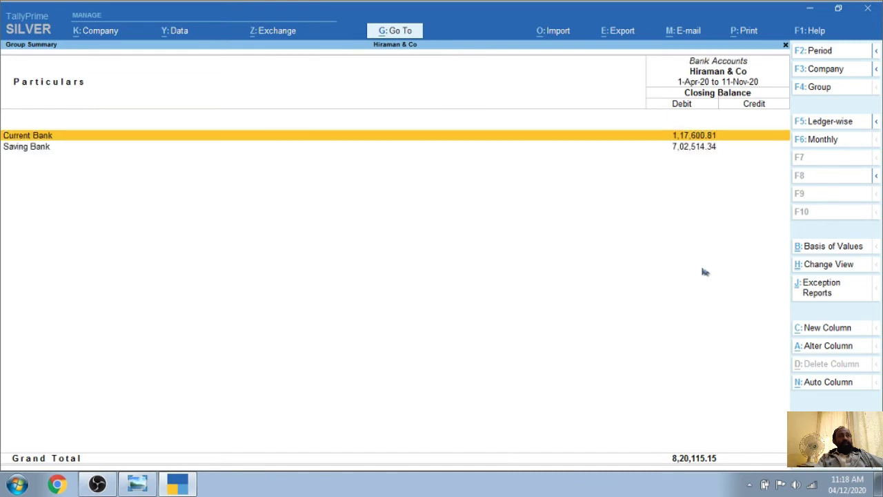
key(Down)
key(Return)
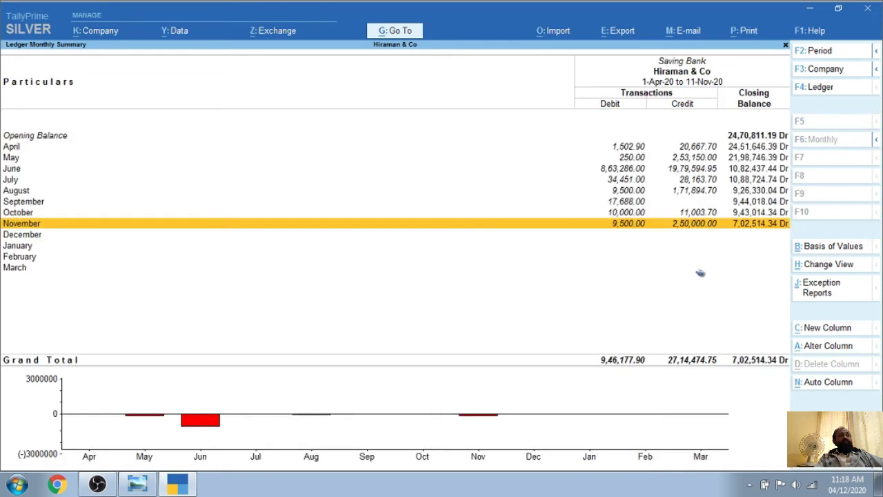
Open April's Saving Bank vouchers and widen the period to 1-4-2020 through 31-3-2021
key(Up)
key(Up)
key(Up)
key(Up)
key(Up)
key(Up)
key(Up)
key(Down)
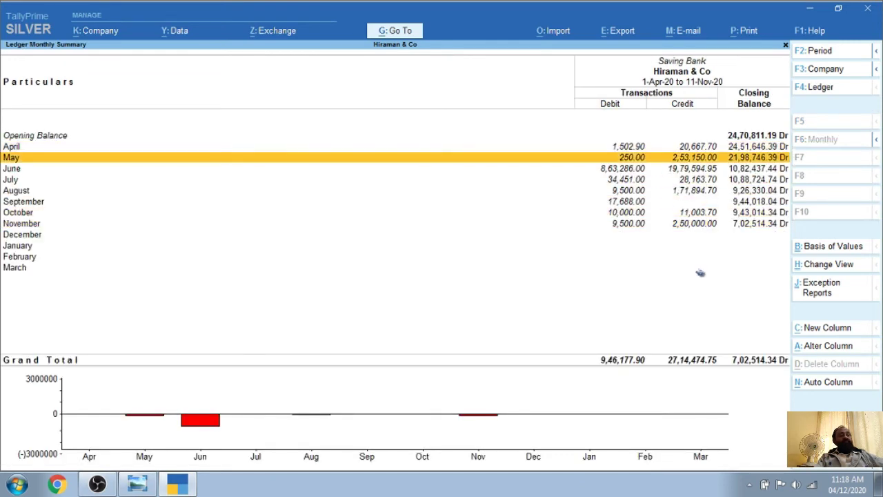
key(Down)
key(Down)
key(Down)
key(Down)
key(Down)
key(Down)
key(Down)
key(Down)
key(Down)
key(Down)
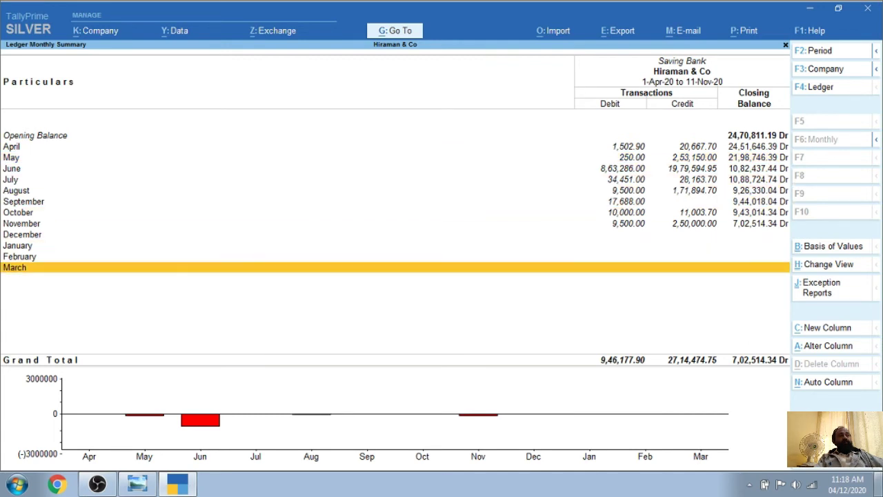
key(Up)
key(Up)
key(Up)
key(Up)
key(Up)
key(Up)
key(Up)
key(Up)
key(Up)
key(Up)
key(Up)
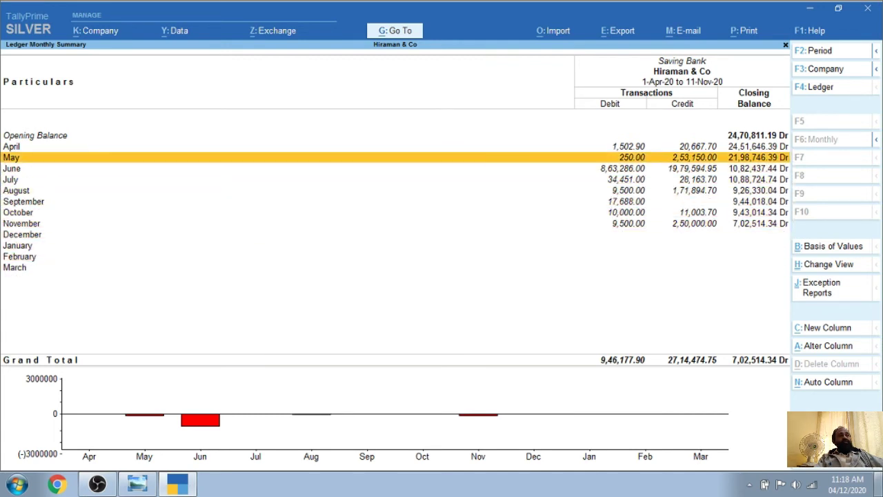
key(Down)
key(Down)
key(Down)
key(Down)
key(Down)
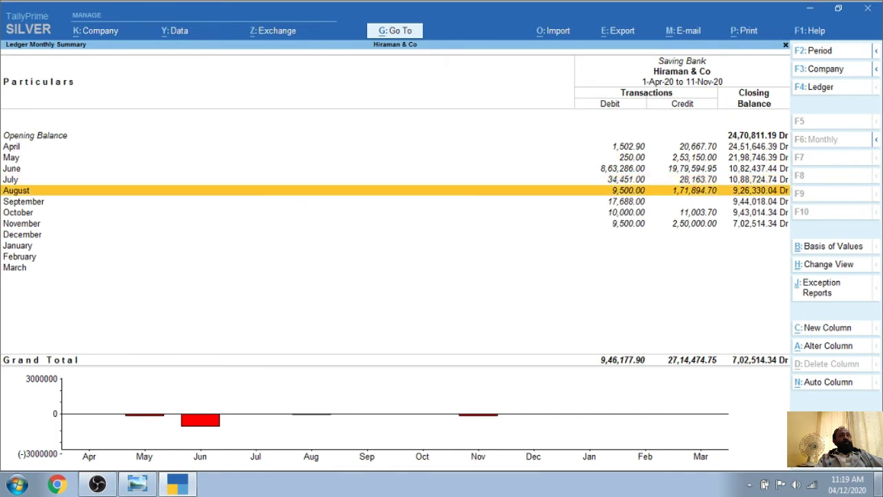
key(Down)
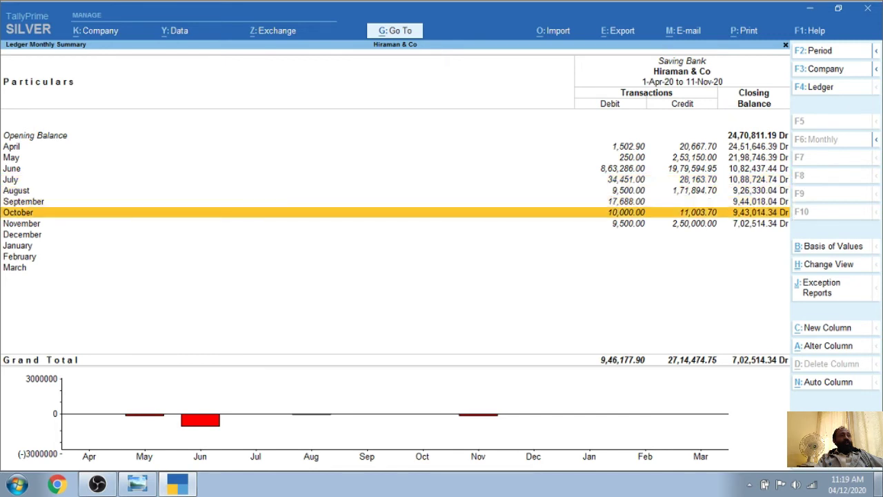
key(Down)
key(Up)
key(Up)
key(Up)
key(Up)
key(Up)
key(Up)
key(Up)
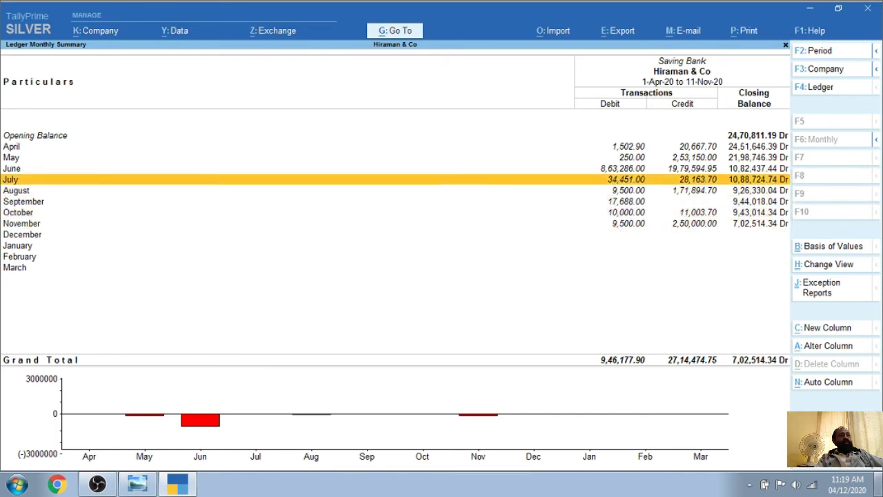
key(Return)
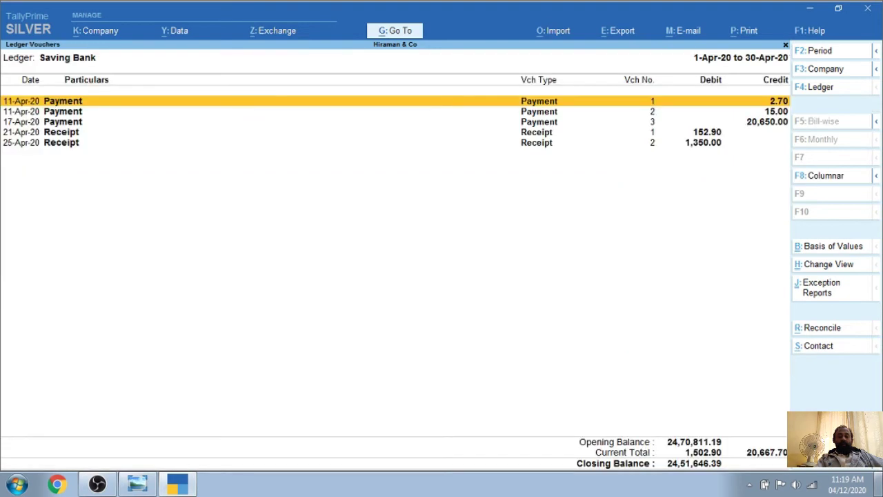
key(alt)
key(F2)
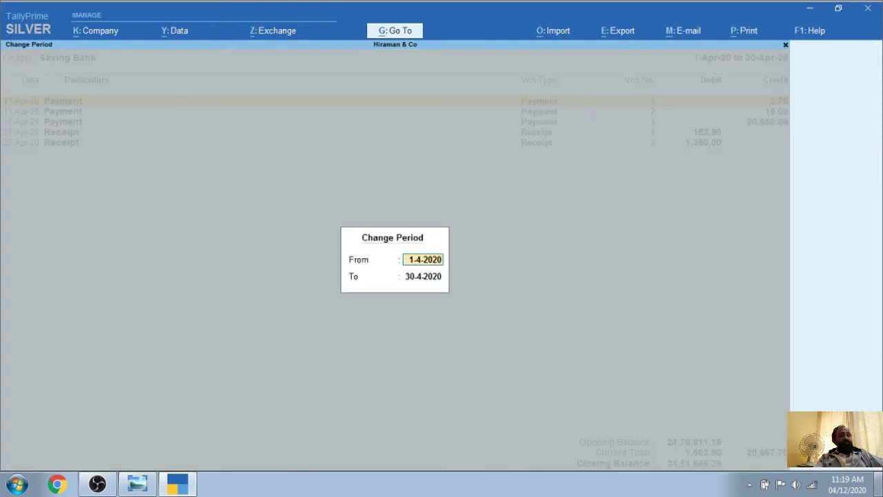
key(Return)
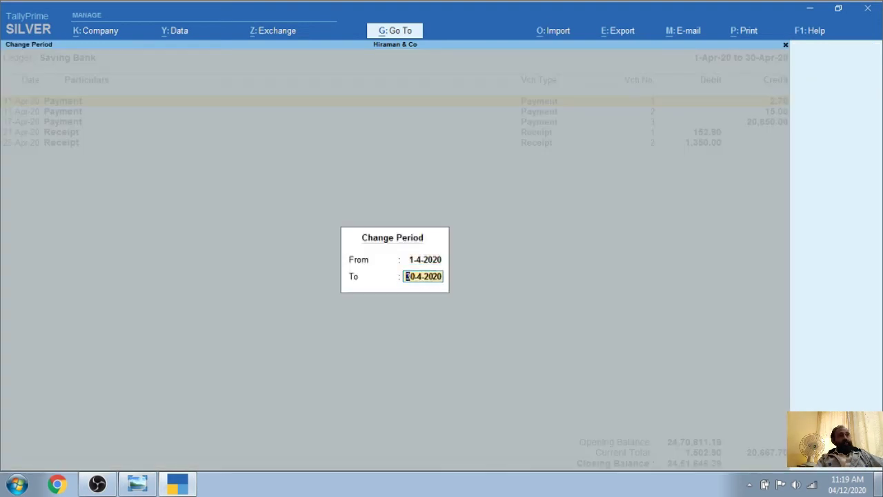
text(31.3)
key(Return)
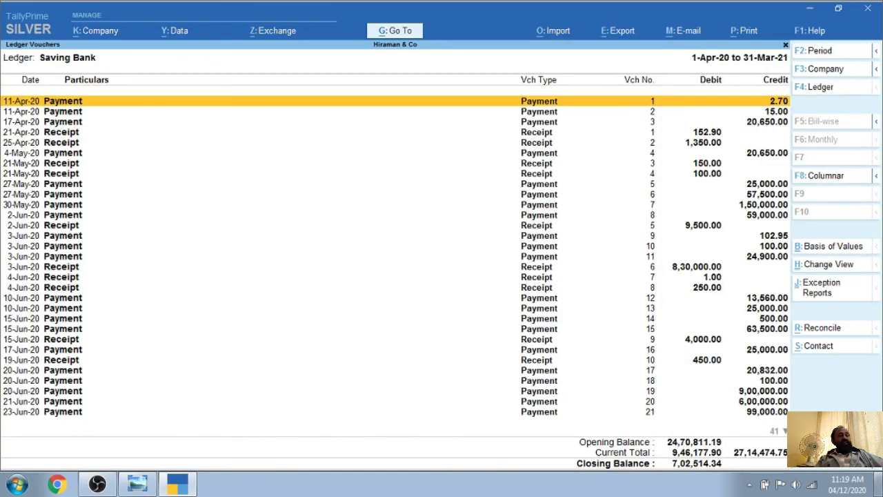
Check the vouchers through 11-Nov-20, closing 7,02,514.34 Dr, then minimise TallyPrime
key(Down)
key(Down)
key(Down)
key(Down)
key(Down)
key(Down)
key(Down)
key(Down)
key(Down)
key(Down)
key(Down)
key(Down)
key(Down)
key(Down)
key(Down)
key(Down)
key(Down)
key(Down)
key(Down)
key(Down)
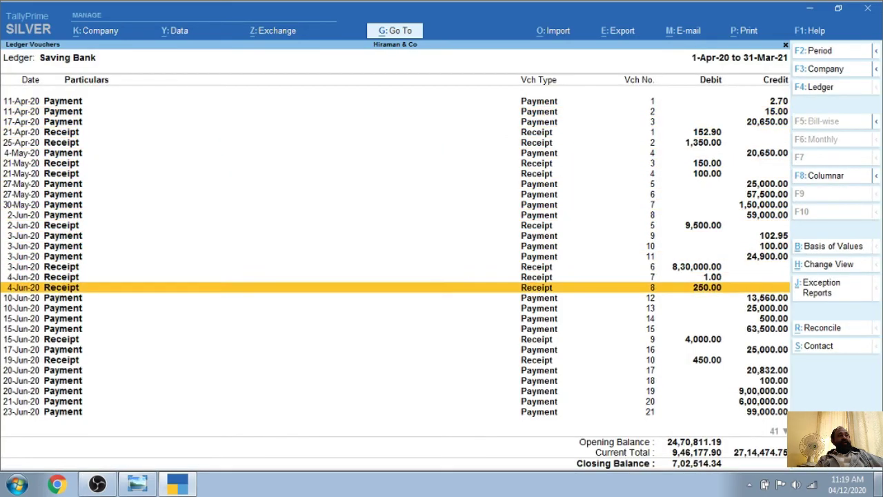
key(Down)
key(Down)
key(Down)
key(Down)
key(Down)
key(Down)
key(Down)
key(Down)
key(Down)
key(Down)
key(Down)
key(Down)
key(Down)
key(Down)
key(Down)
key(Down)
key(Down)
key(Down)
key(Down)
key(Down)
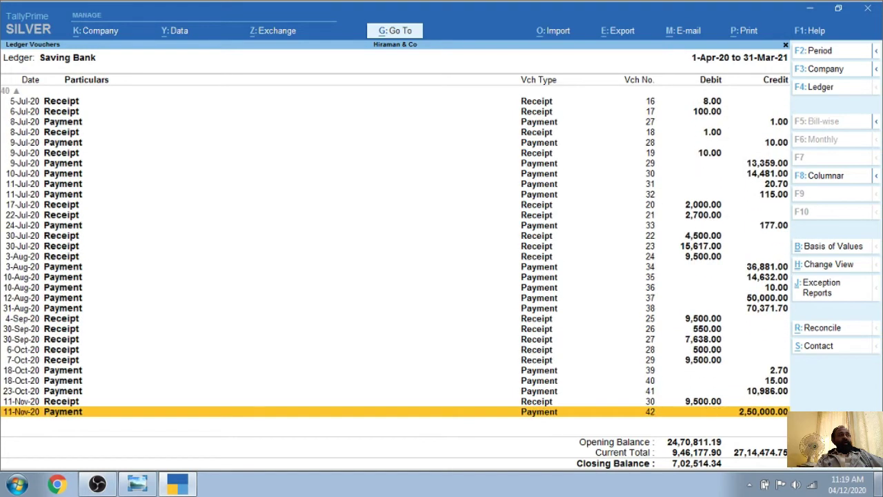
key(Escape)
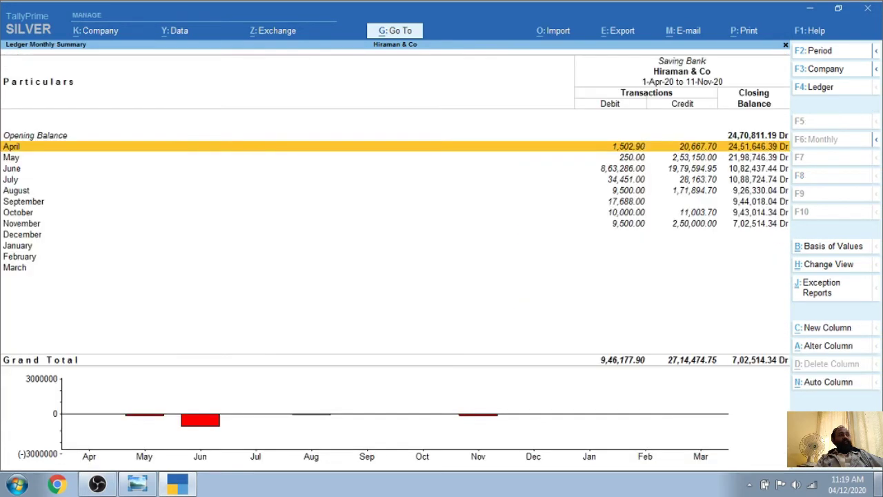
key(Down)
key(Down)
key(Down)
key(Down)
key(Down)
key(Down)
key(Down)
key(Up)
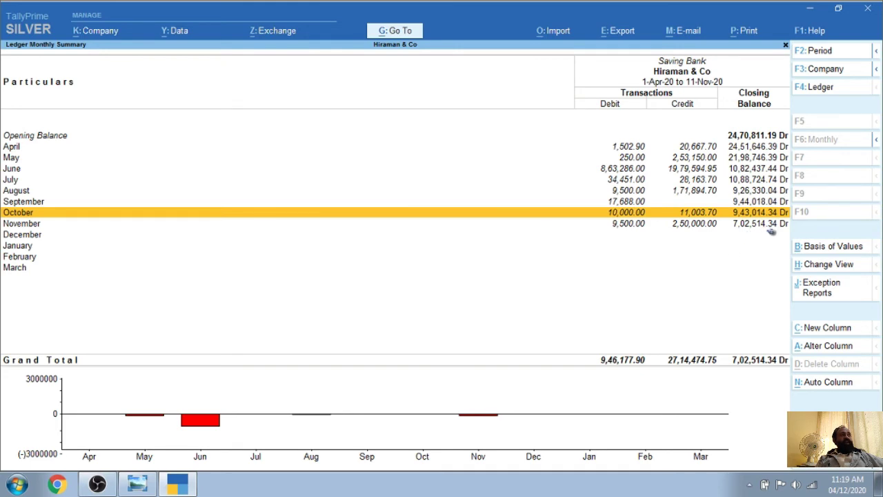
click(809, 8)
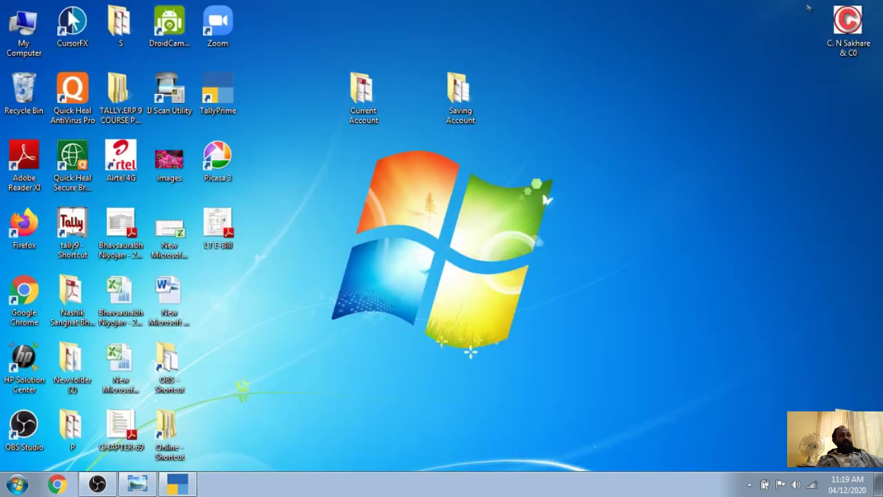
Open the second bank statement PDF from the Saving Account folder
double_click(456, 100)
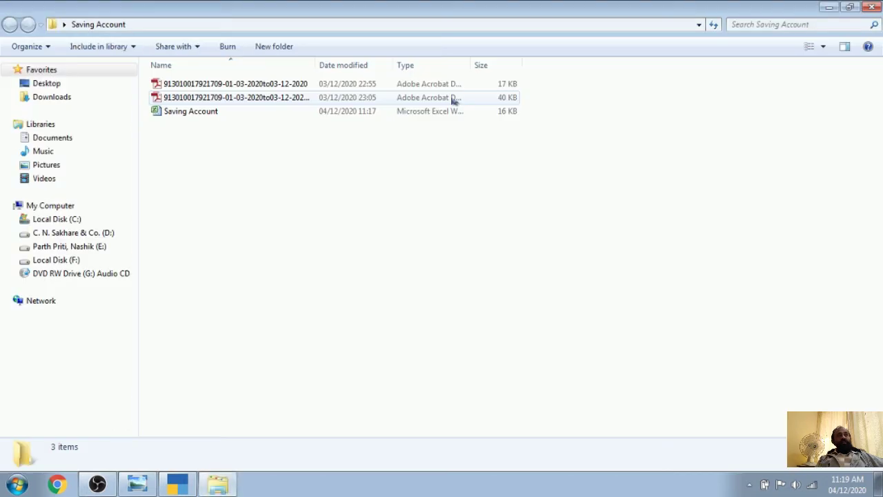
click(213, 99)
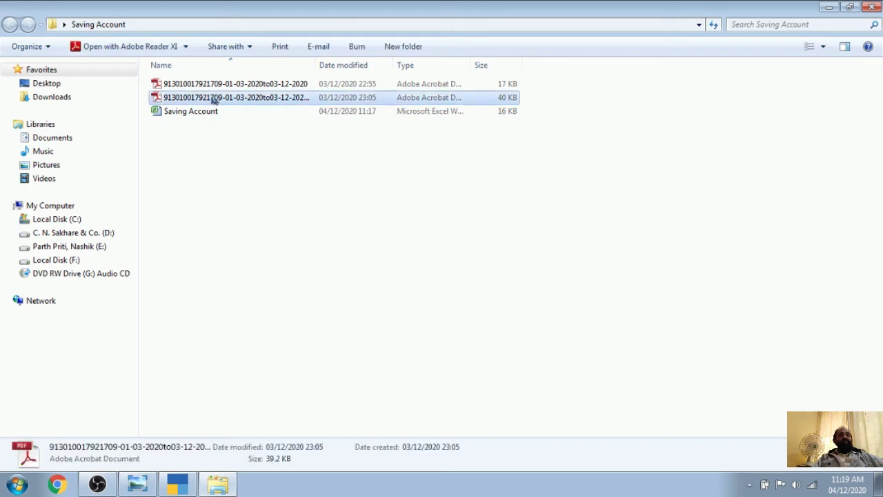
double_click(214, 98)
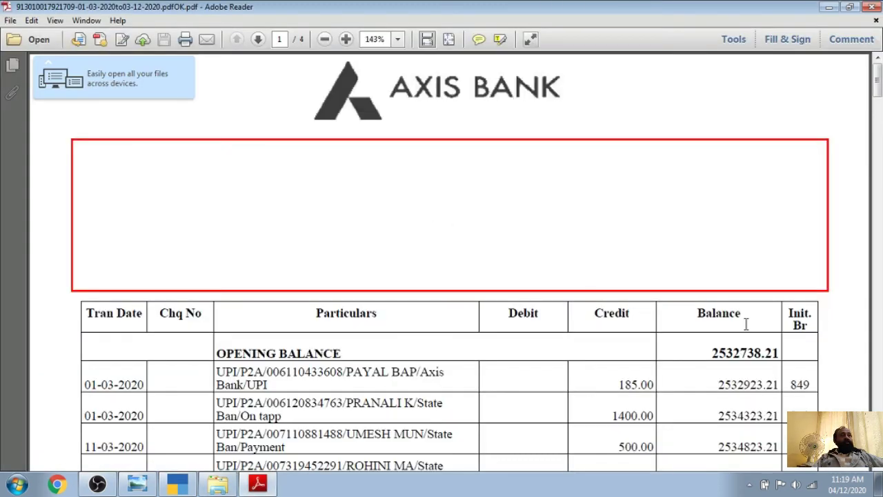
Highlight the closing balance 702514.34 and compare it with TallyPrime's Saving Bank ledger
scroll(732, 345, down, 3)
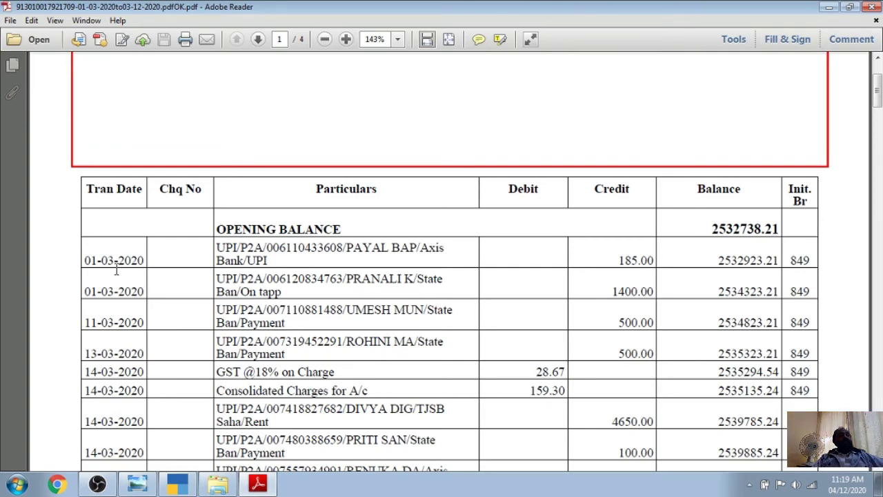
scroll(662, 248, down, 20)
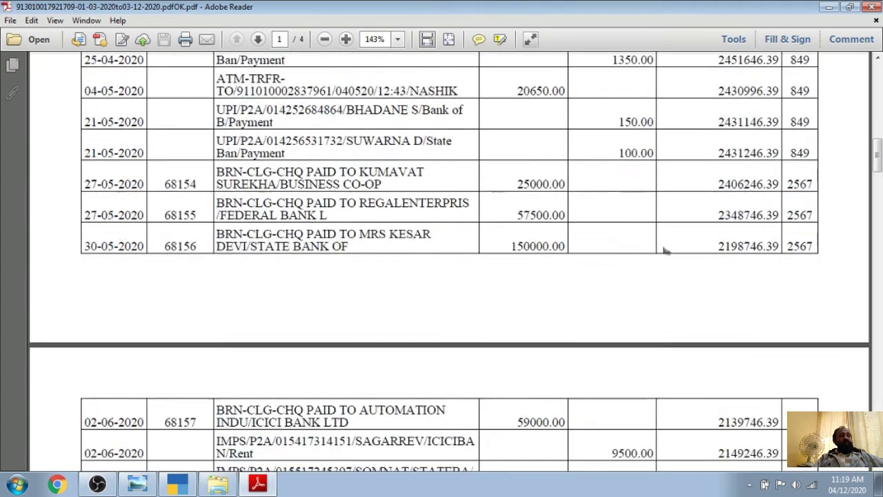
scroll(665, 250, down, 20)
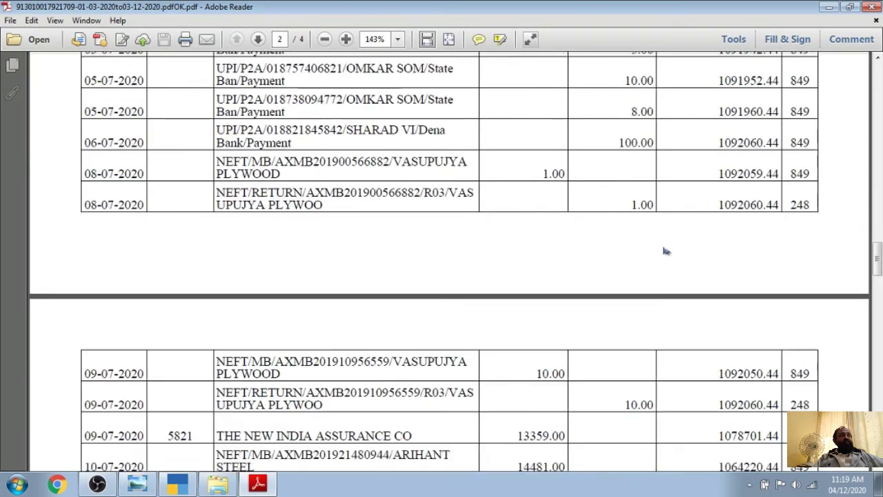
scroll(665, 250, down, 20)
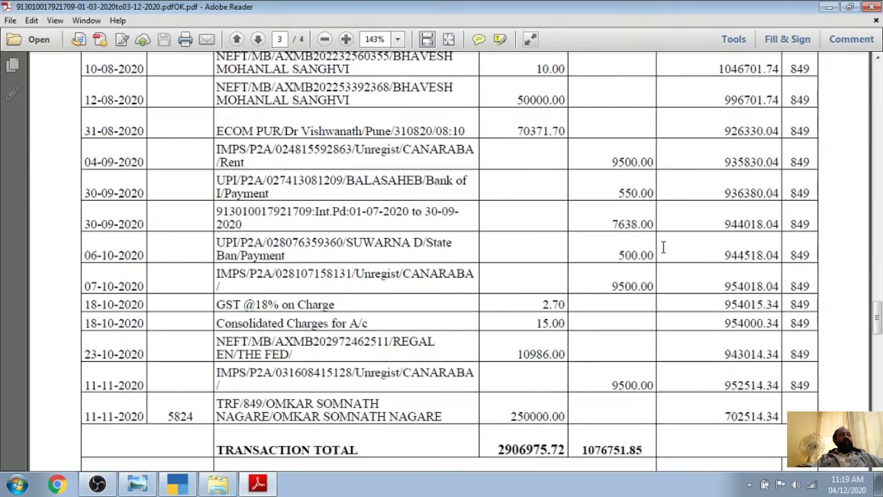
scroll(662, 248, down, 10)
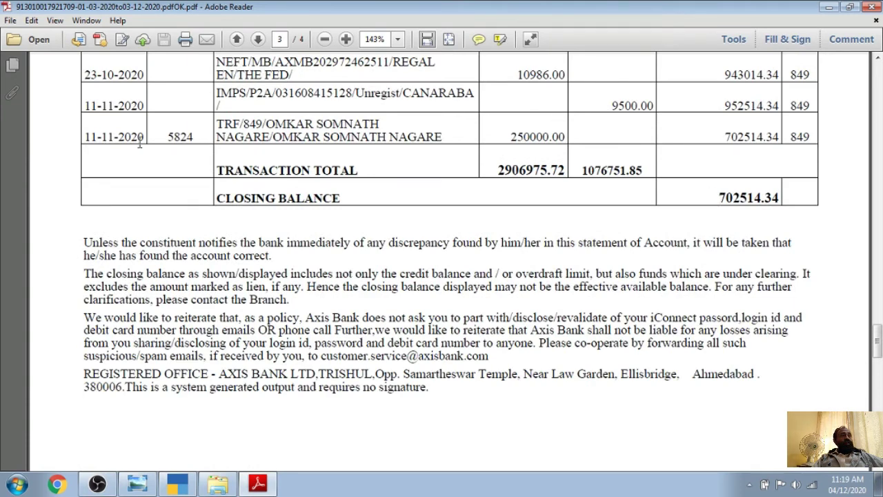
drag(718, 199, 787, 196)
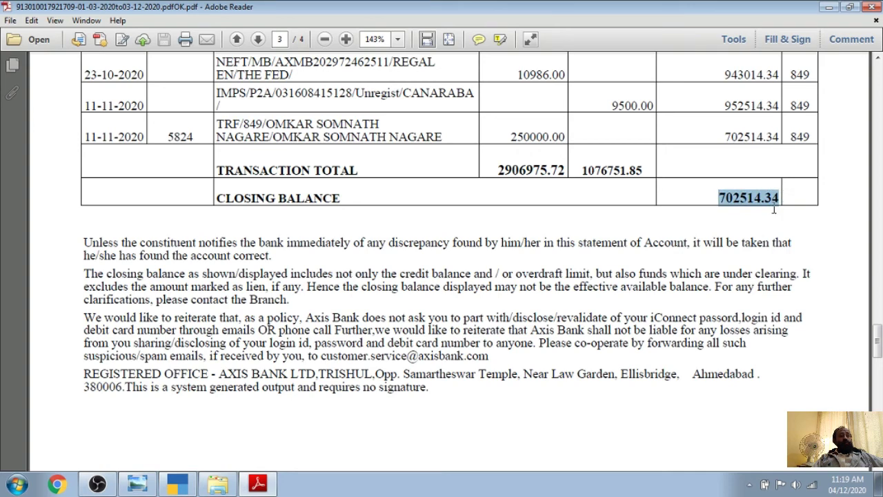
click(177, 484)
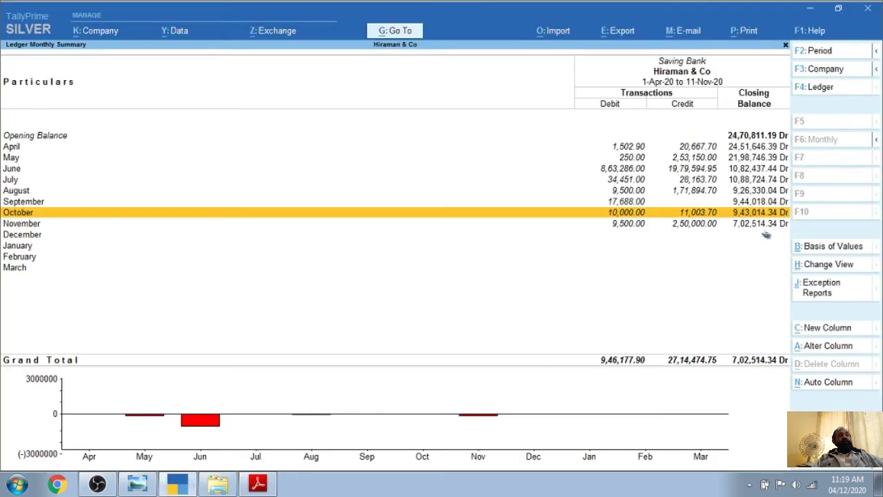
click(257, 483)
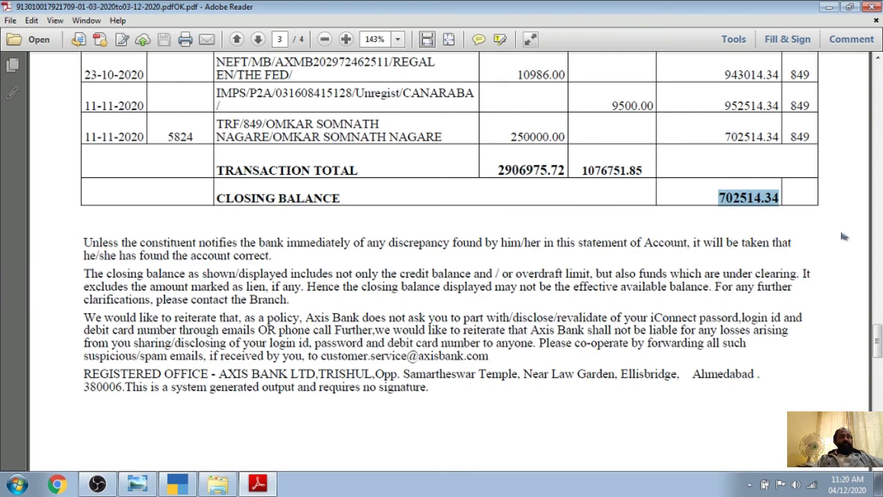
Scroll back up the statement, close Adobe Reader, and open the Saving Account workbook
scroll(821, 180, up, 8)
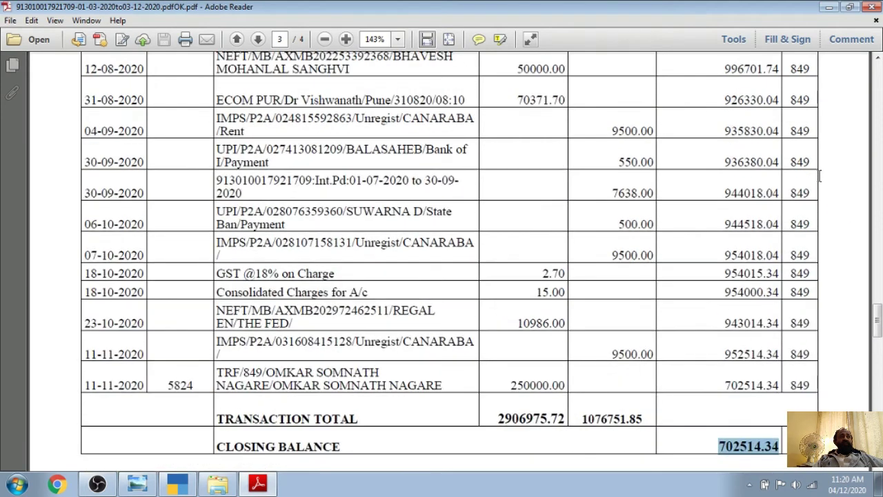
scroll(738, 203, up, 4)
scroll(738, 203, down, 9)
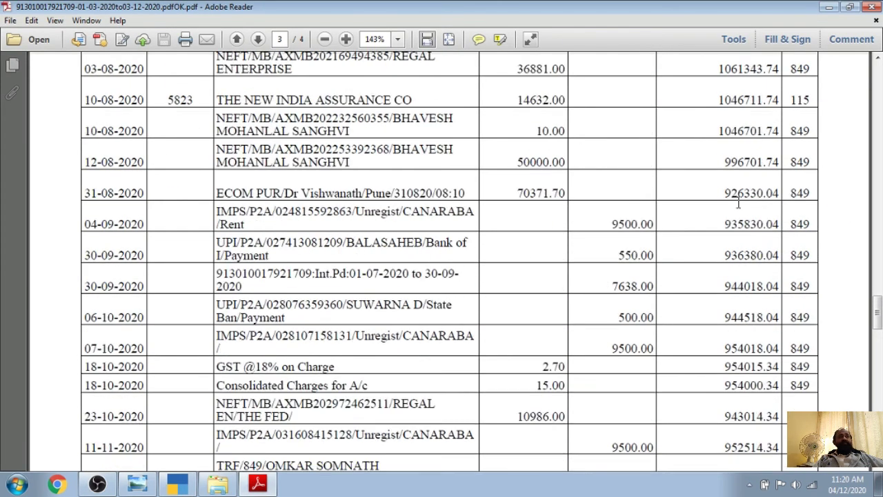
scroll(739, 203, up, 2)
scroll(380, 176, up, 20)
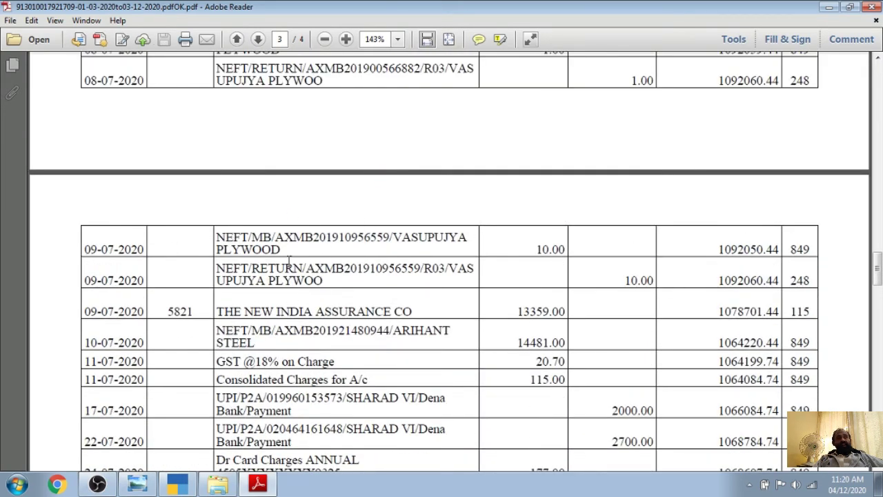
scroll(307, 297, down, 4)
scroll(306, 297, up, 16)
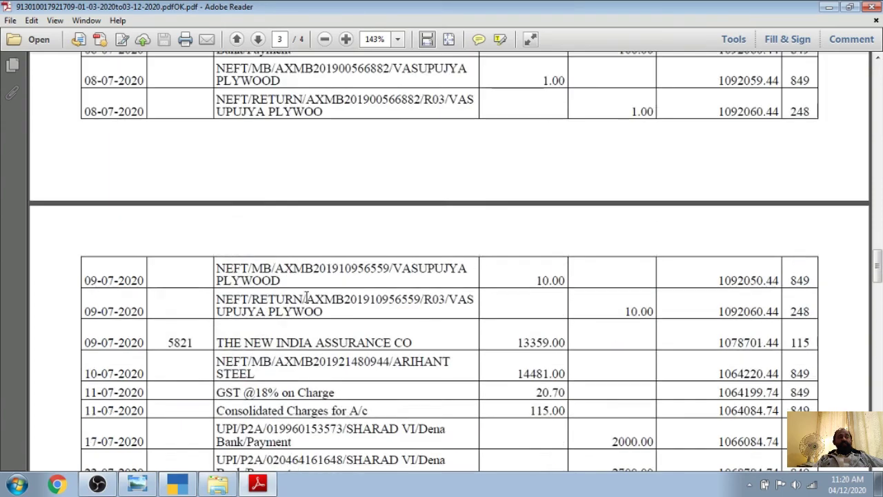
scroll(306, 295, up, 18)
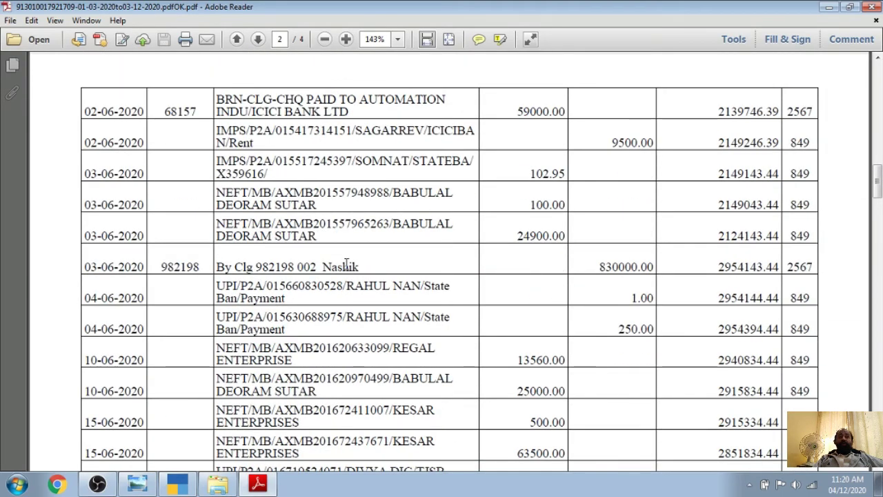
scroll(346, 265, up, 3)
scroll(347, 265, up, 4)
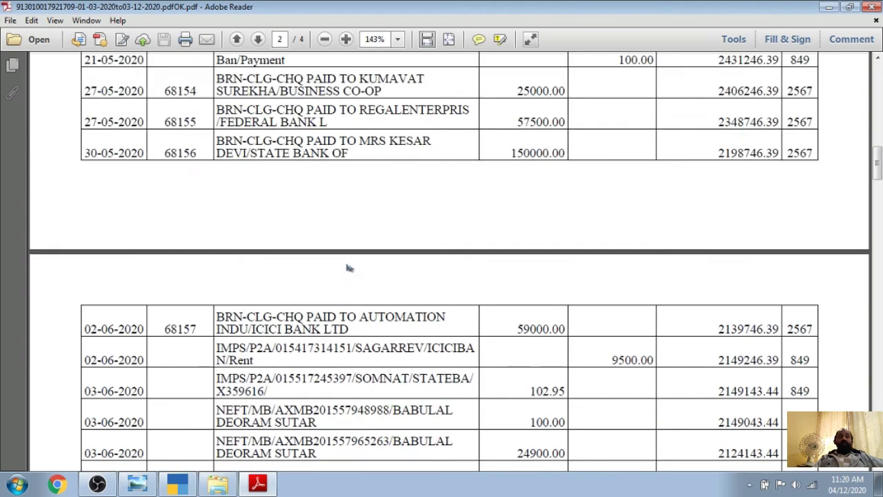
scroll(348, 269, up, 20)
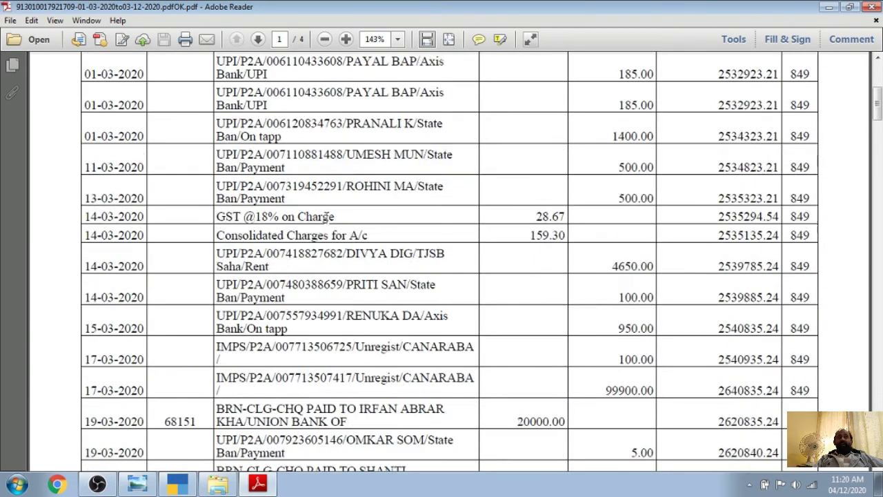
scroll(327, 219, up, 3)
scroll(327, 219, down, 4)
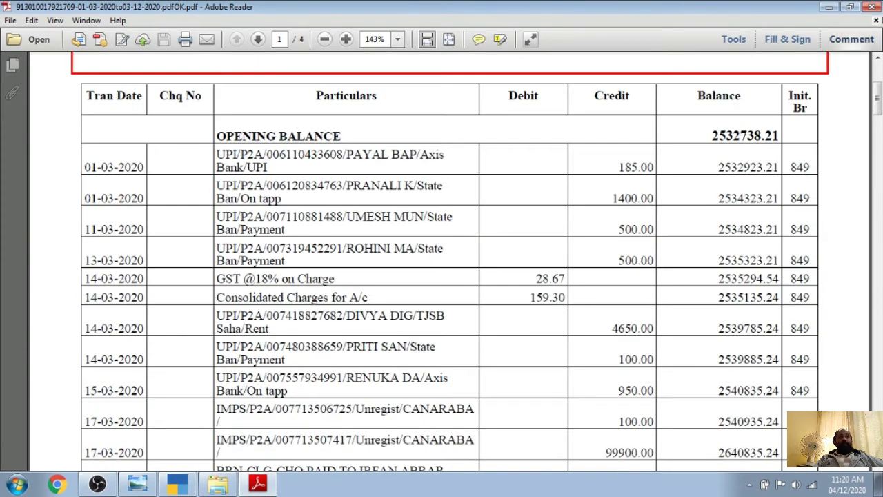
click(871, 6)
double_click(192, 114)
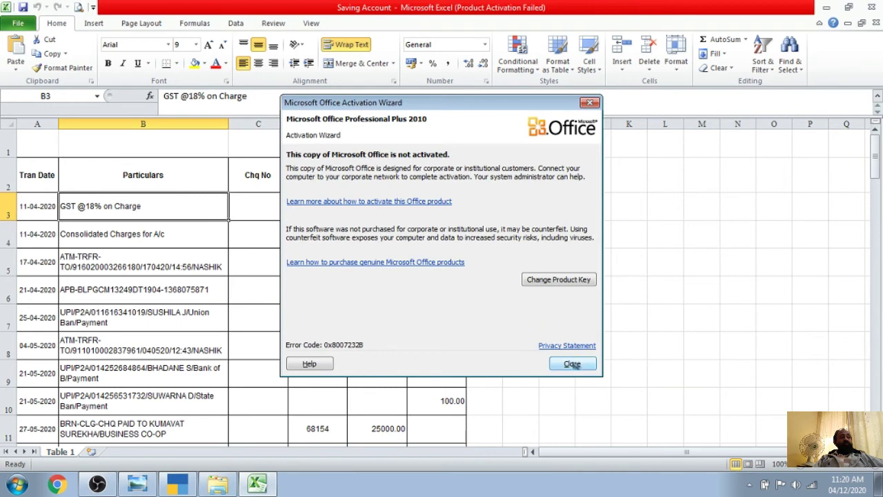
Dismiss the activation notice, look through the Saving Account sheet, close Excel, and return to TallyPrime
click(572, 363)
scroll(436, 283, up, 5)
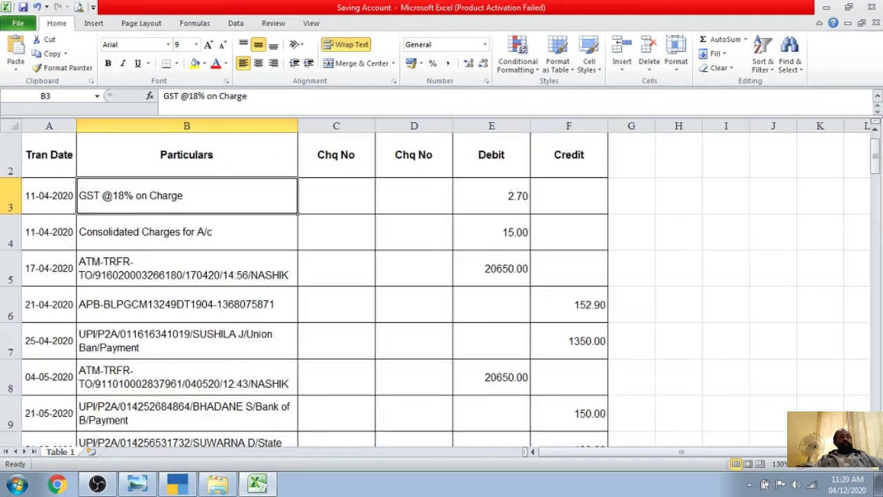
scroll(664, 255, up, 1)
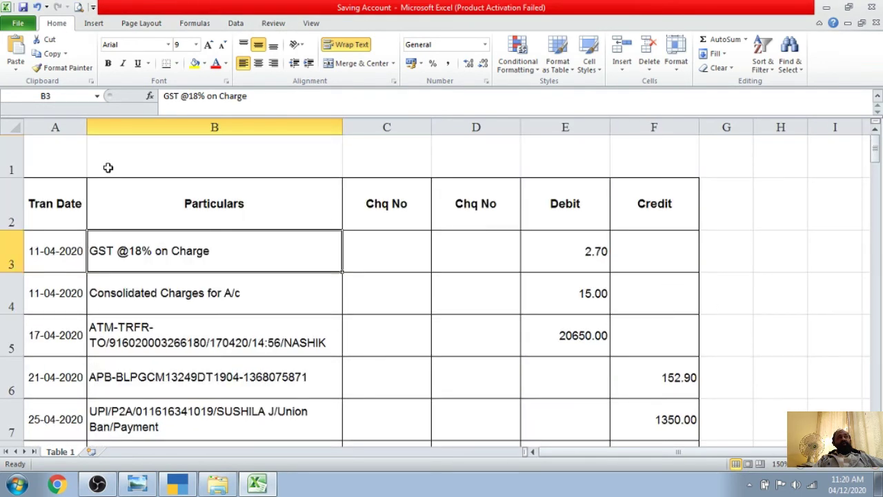
click(484, 202)
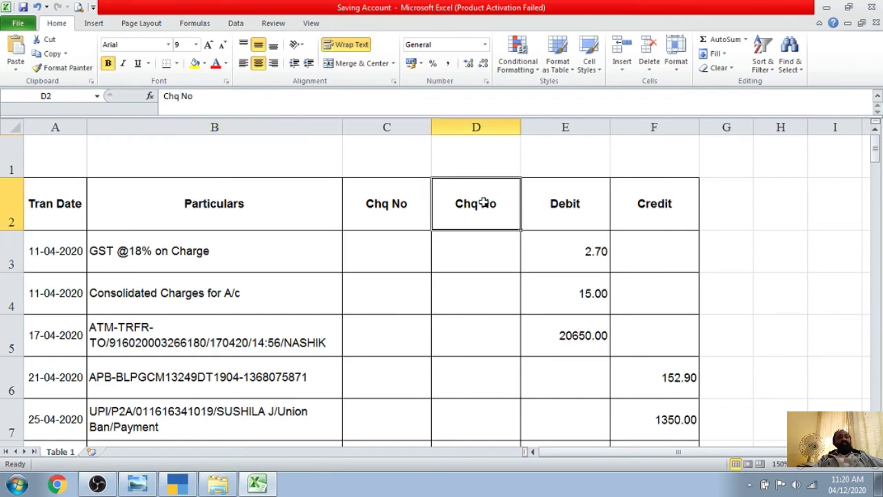
scroll(424, 292, down, 20)
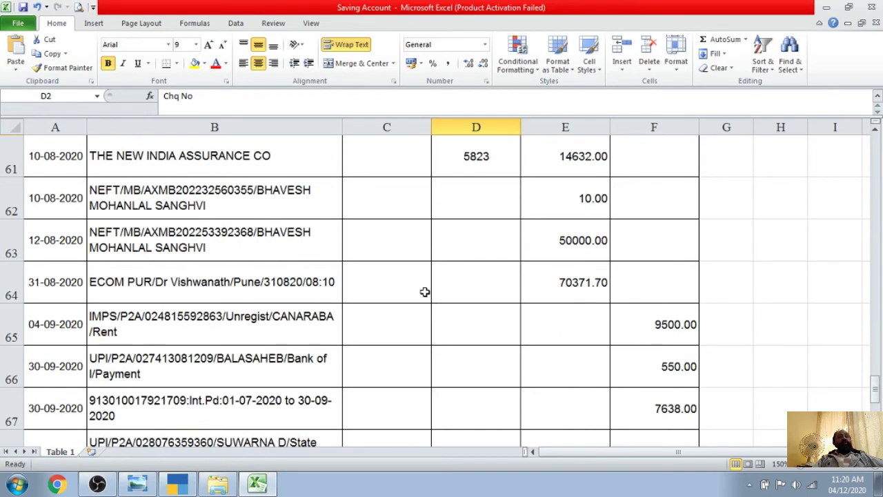
scroll(425, 292, down, 3)
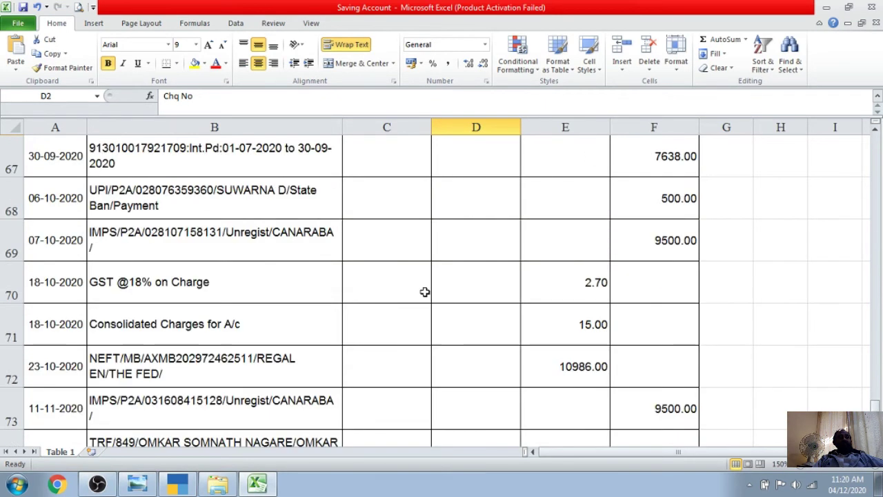
scroll(425, 292, up, 13)
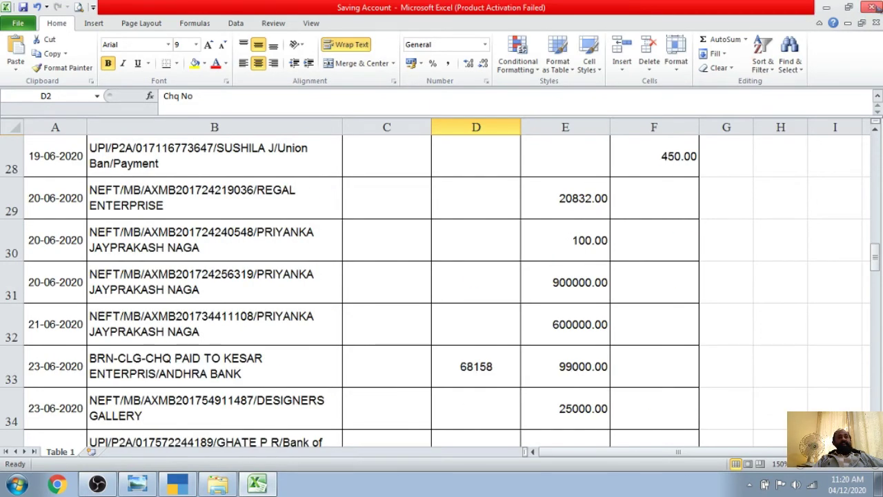
click(872, 6)
click(178, 484)
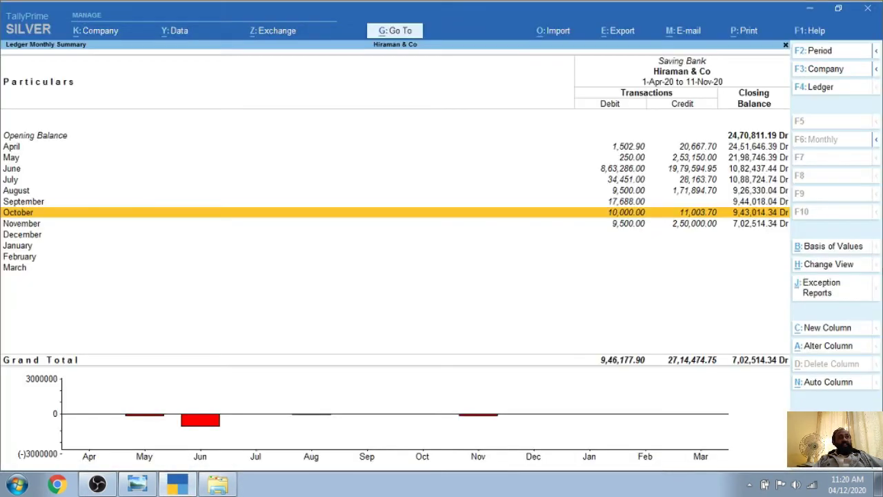
Open June's Saving Bank vouchers and review receipt No. 5 without changing it
key(Up)
key(Up)
key(Up)
key(Up)
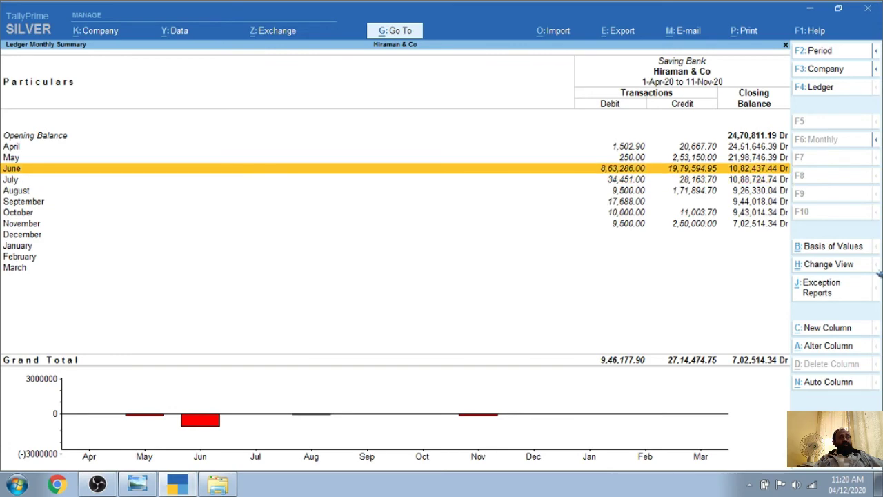
key(Return)
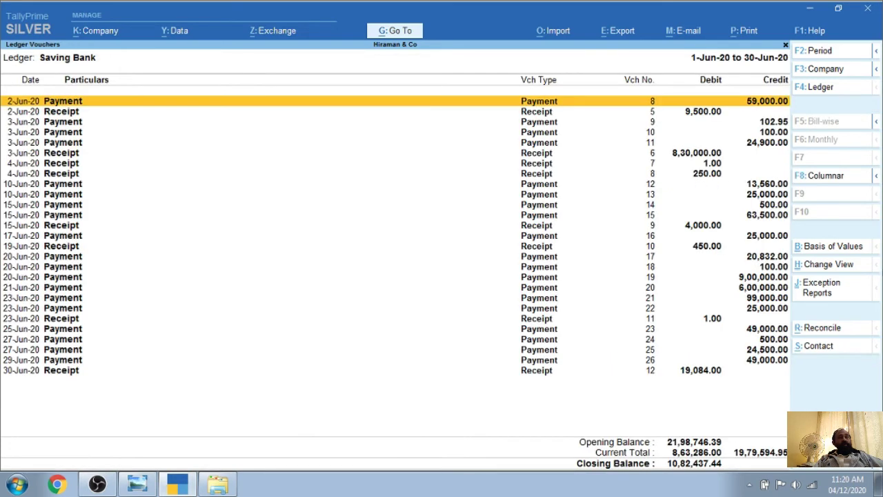
key(Down)
key(Return)
key(Return)
key(Return)
key(Return)
key(Return)
key(Return)
key(Return)
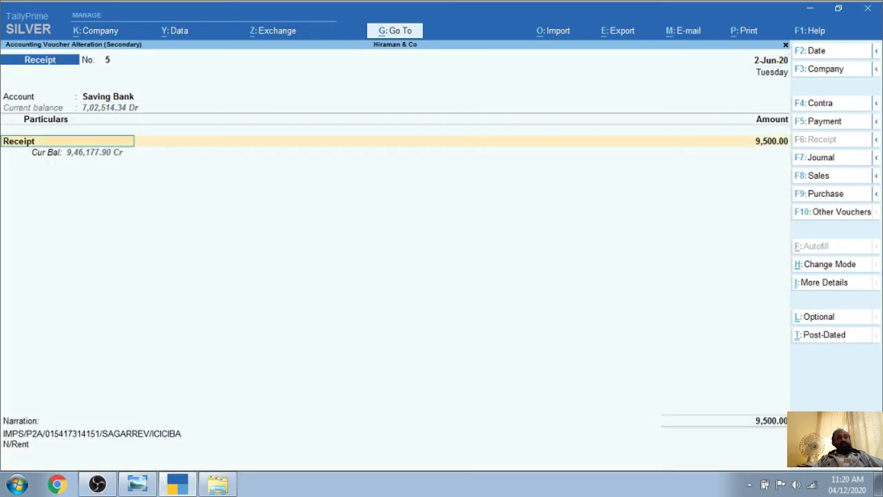
key(Return)
key(Return)
key(Return)
key(Return)
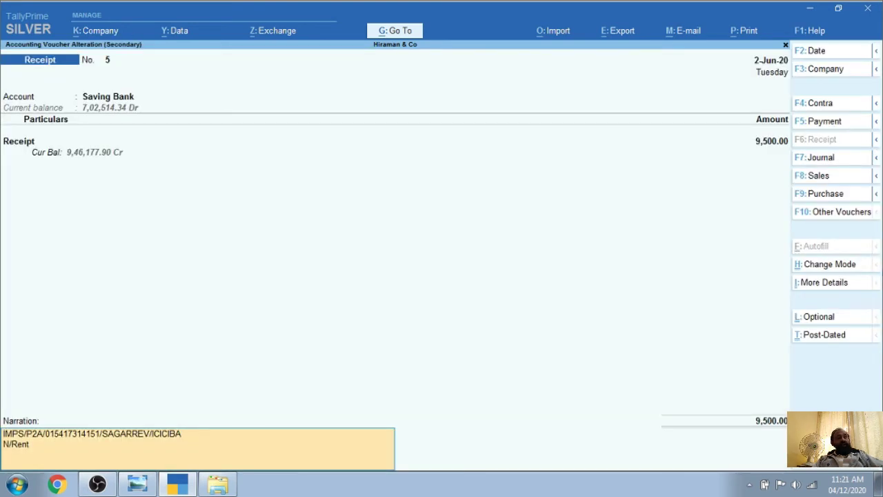
key(Return)
key(BackSpace)
key(BackSpace)
key(BackSpace)
key(BackSpace)
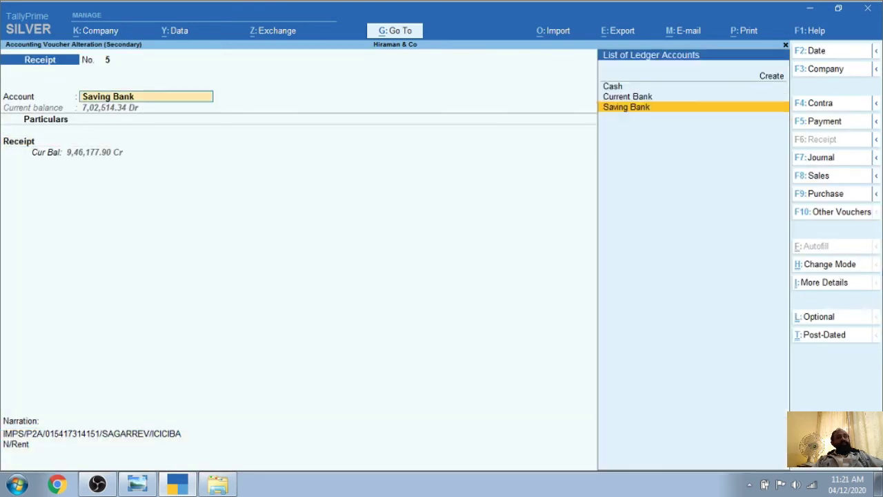
key(Return)
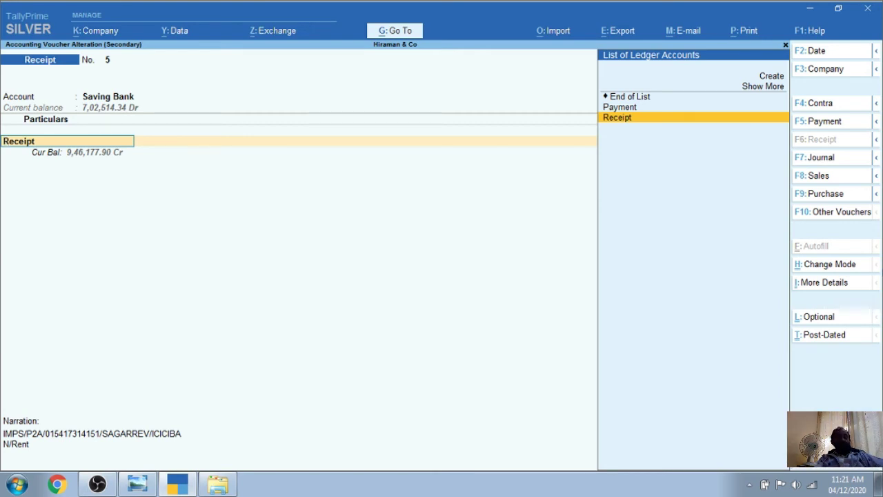
key(Escape)
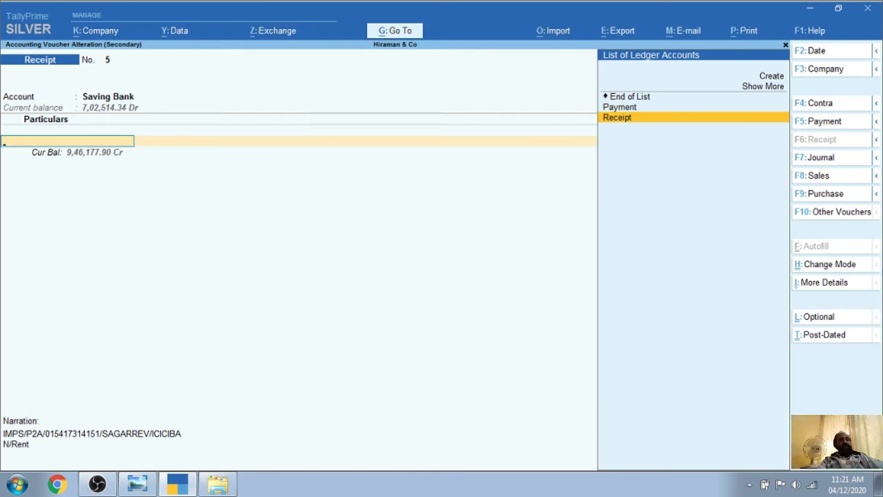
Review the 3-Jun receipt No. 6 of 8,30,000.00 and quit without saving
key(Down)
key(Down)
key(Down)
key(Down)
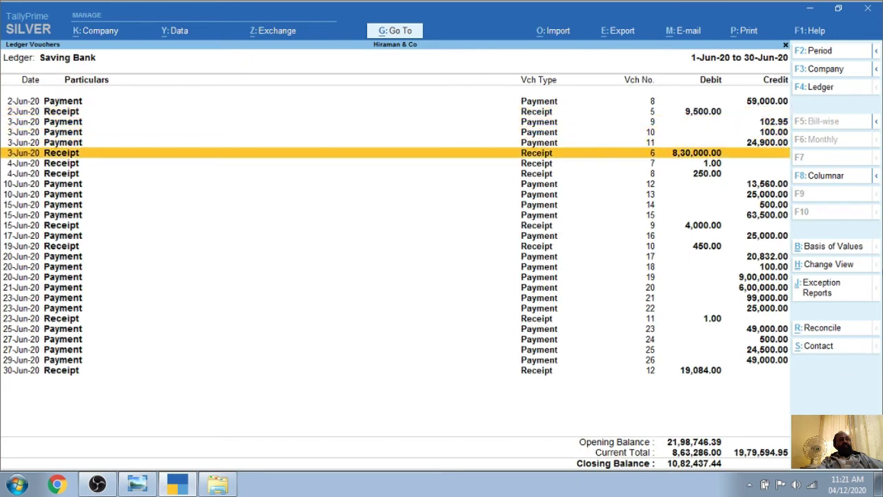
key(Return)
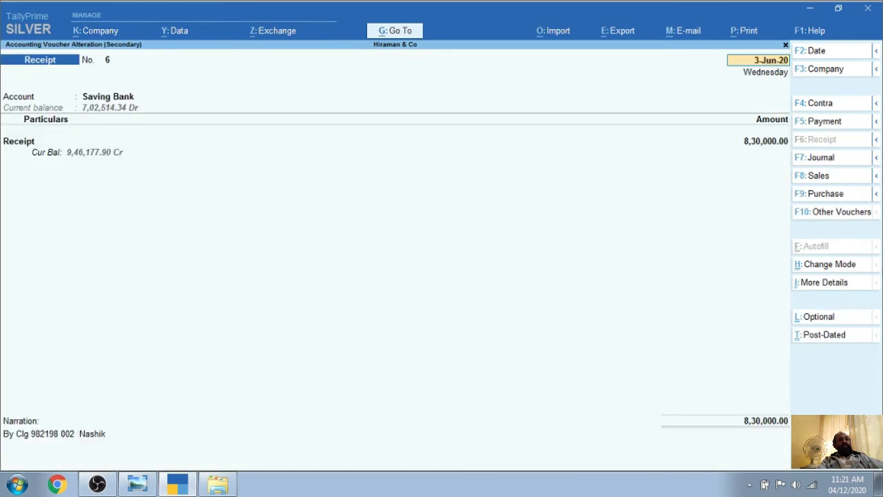
key(Return)
key(Return)
key(Return)
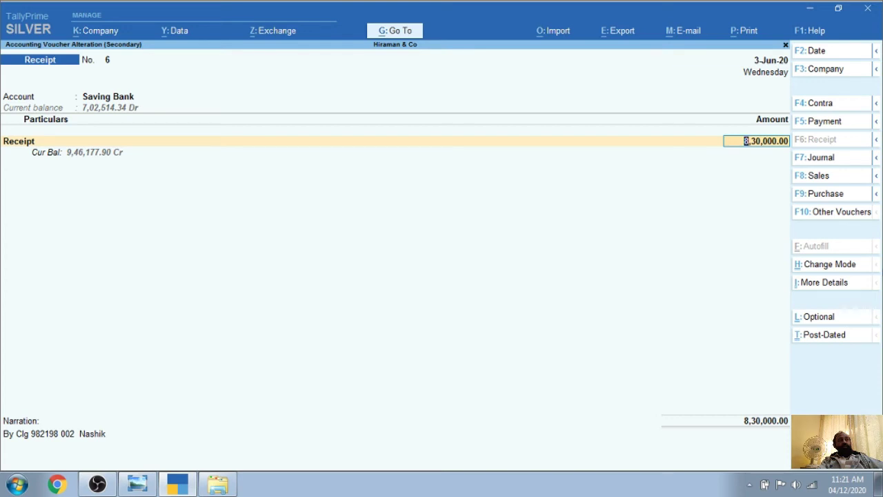
key(Escape)
key(y)
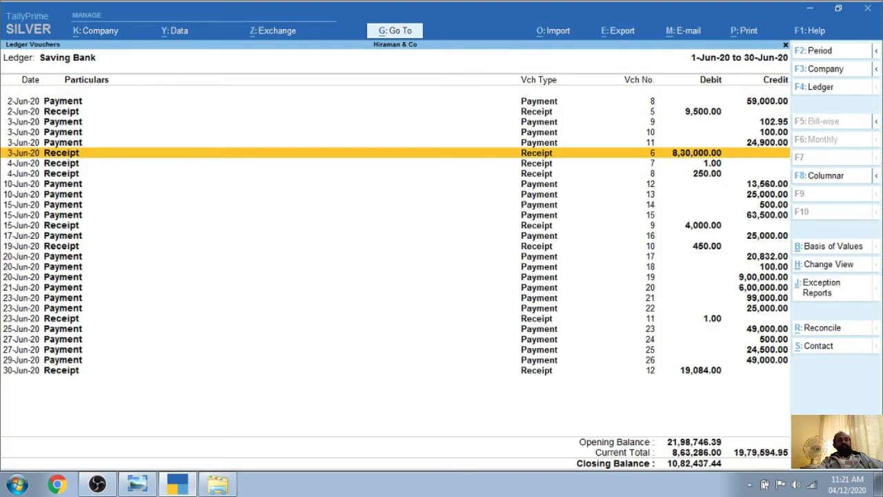
Browse the remaining June entries and return to the Bank Accounts summary showing Saving Bank 7,02,514.34
key(Down)
key(Down)
key(Down)
key(Down)
key(Down)
key(Down)
key(Down)
key(Down)
key(Down)
key(Down)
key(Down)
key(Down)
key(Down)
key(Down)
key(Down)
key(Down)
key(Down)
key(Down)
key(Down)
key(Down)
key(Down)
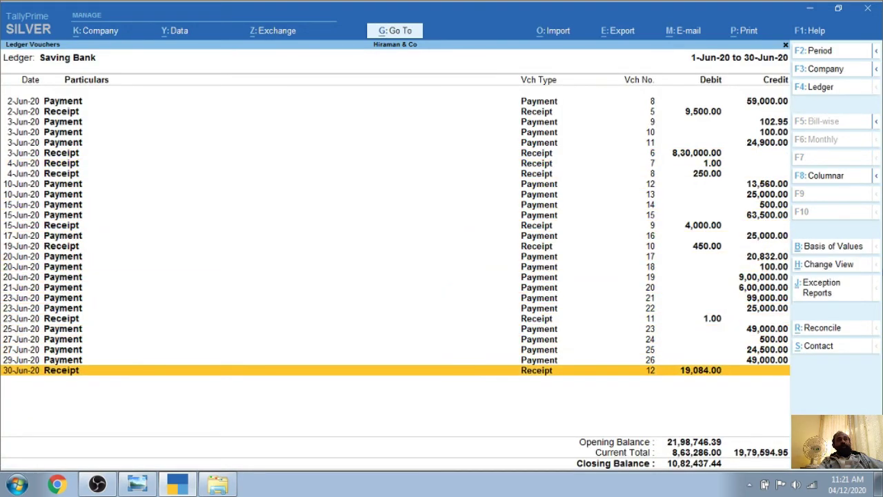
key(Up)
key(Up)
key(Up)
key(Up)
key(Up)
key(Up)
key(Up)
key(Up)
key(Up)
key(Up)
key(Up)
key(Up)
key(Up)
key(Up)
key(Up)
key(Up)
key(Up)
key(Up)
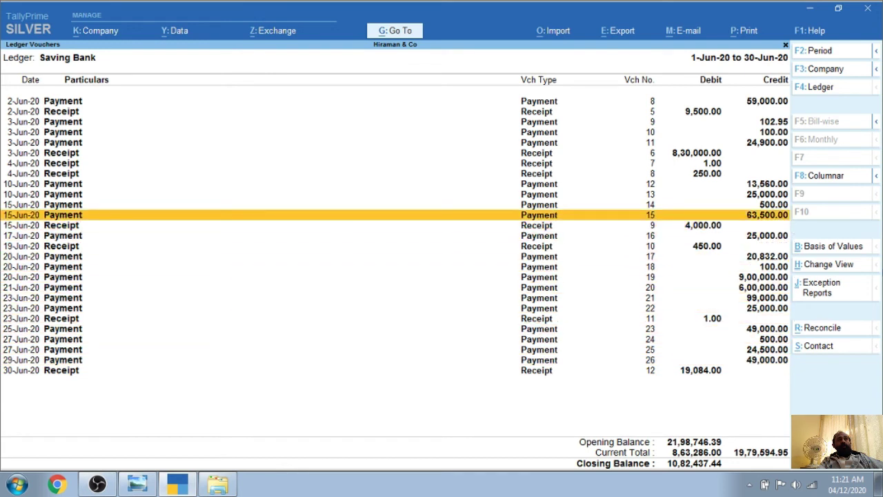
key(Up)
key(Up)
key(Down)
key(Down)
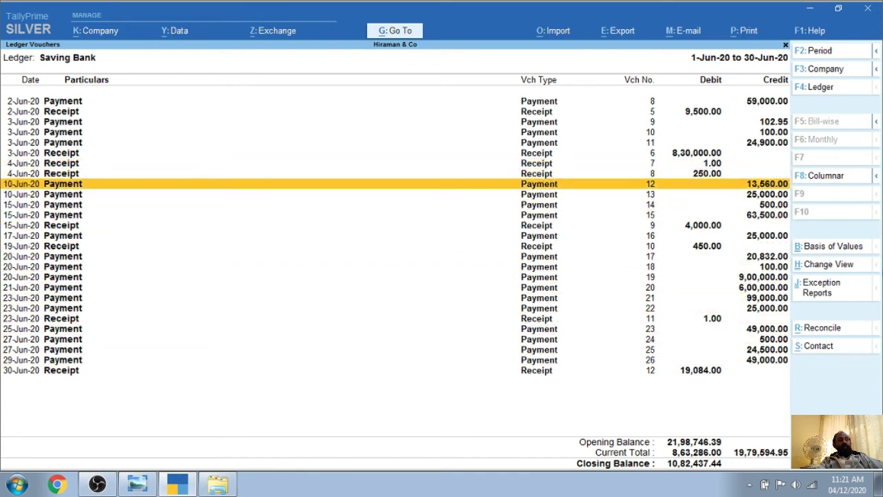
key(Up)
key(Up)
key(Down)
key(Down)
key(Down)
key(Down)
key(Down)
key(Down)
key(Down)
key(Down)
key(Down)
key(Down)
key(Down)
key(Down)
key(Down)
key(Down)
key(Down)
key(Down)
key(Down)
key(Down)
key(Down)
key(Down)
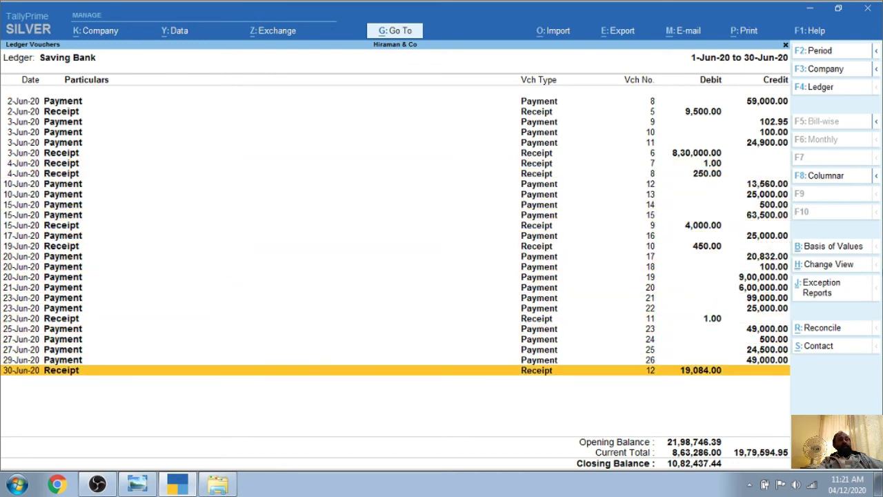
key(Escape)
key(Escape)
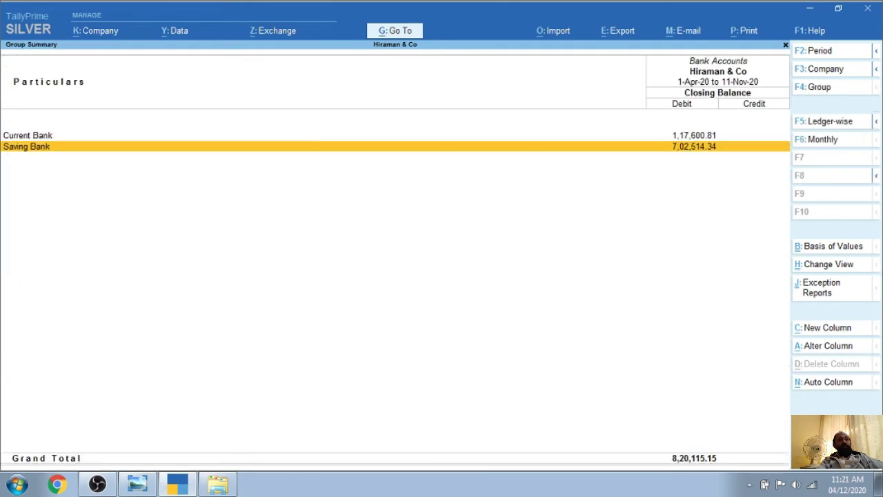
key(Escape)
key(Escape)
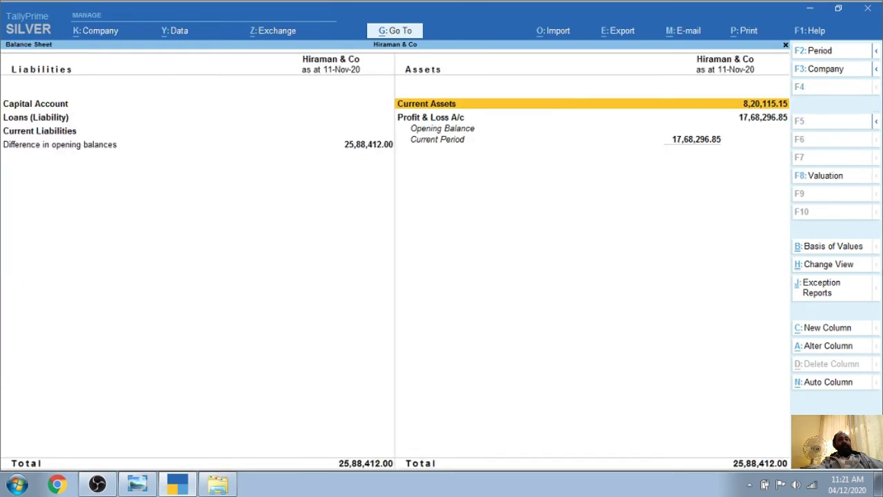
Open the Payment ledger's monthly summary under Profit & Loss > Indirect Expenses
key(Left)
key(Down)
key(Down)
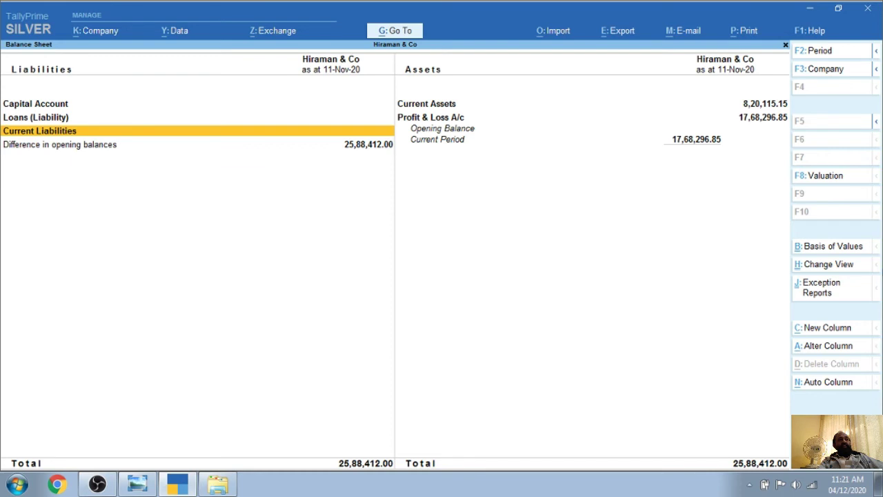
key(Right)
key(Return)
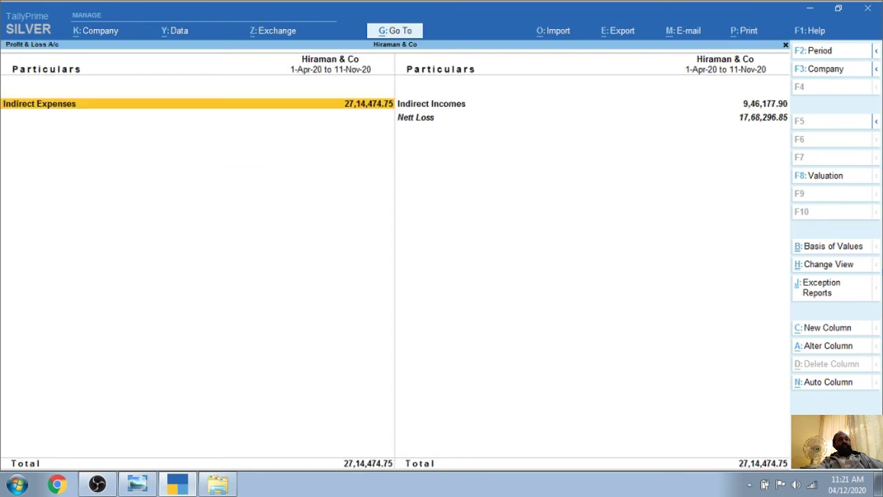
key(Return)
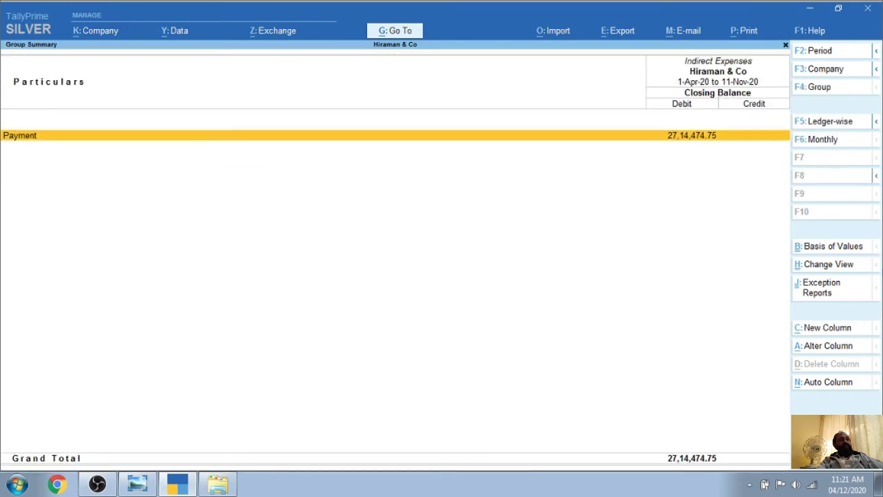
key(Return)
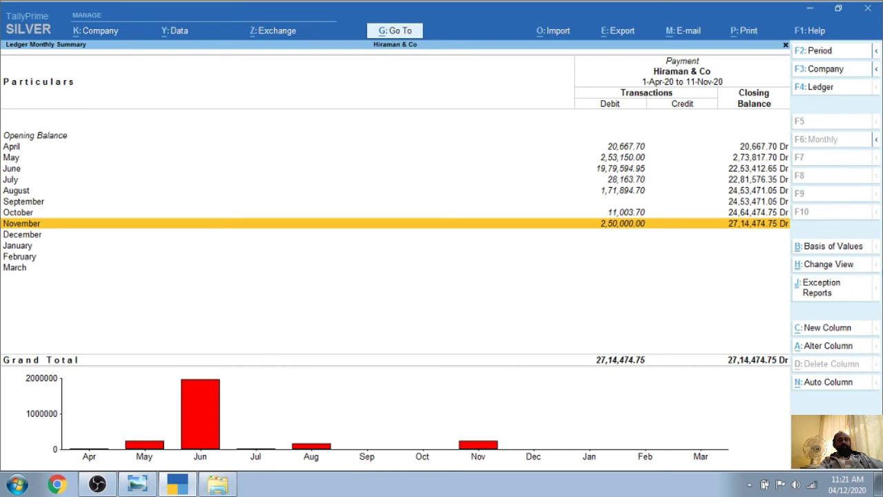
key(Escape)
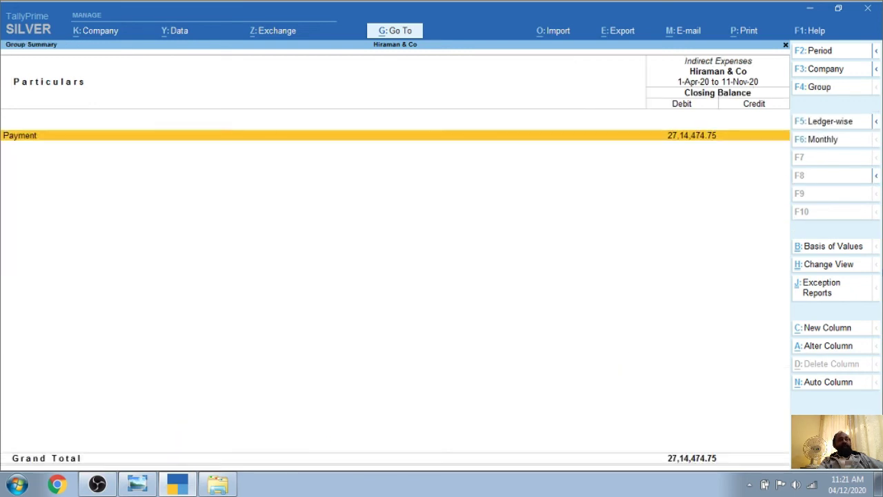
Review the 17-Apr payment voucher of 20,650.00 and leave it unsaved
key(Return)
key(Up)
key(Up)
key(Up)
key(Up)
key(Up)
key(Up)
key(Up)
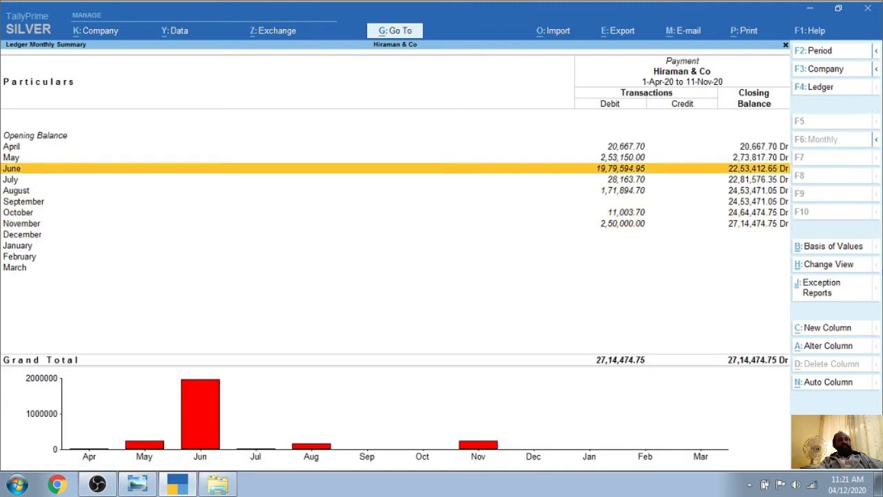
key(Return)
key(Down)
key(Down)
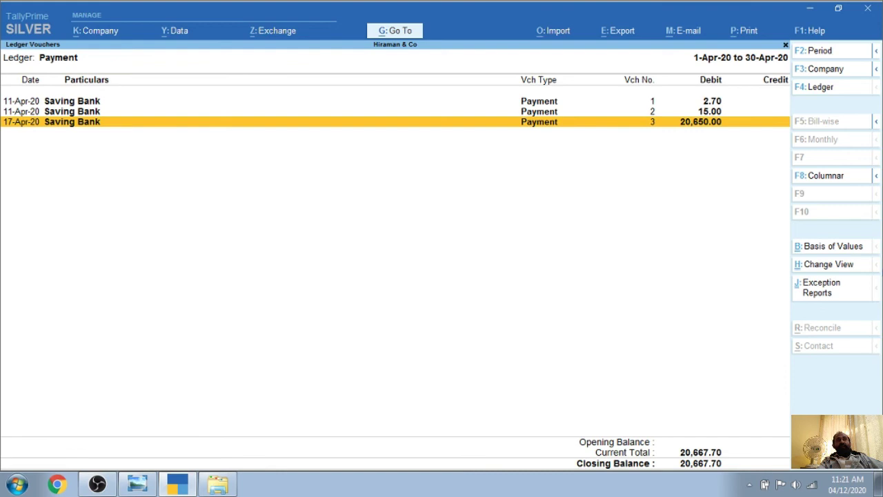
key(Return)
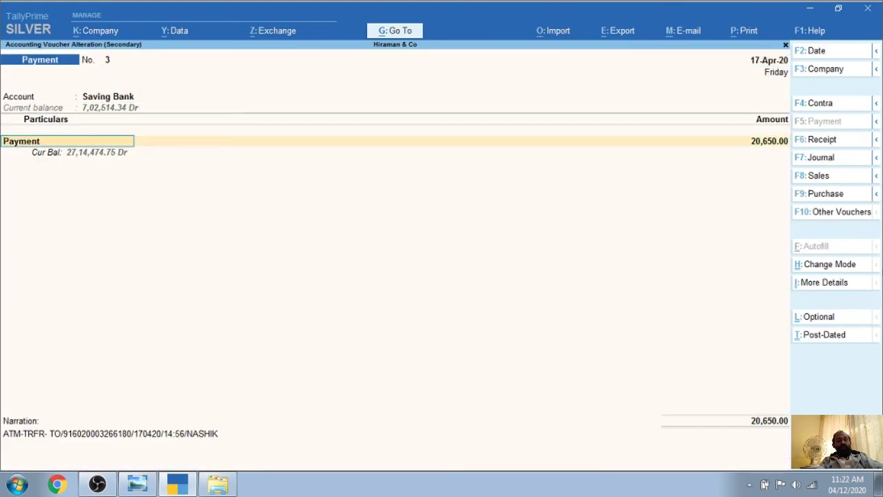
text(H)
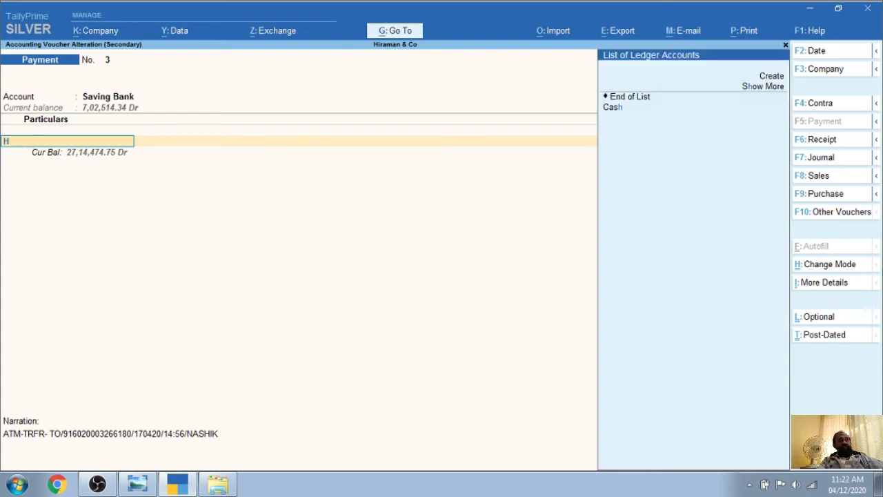
key(BackSpace)
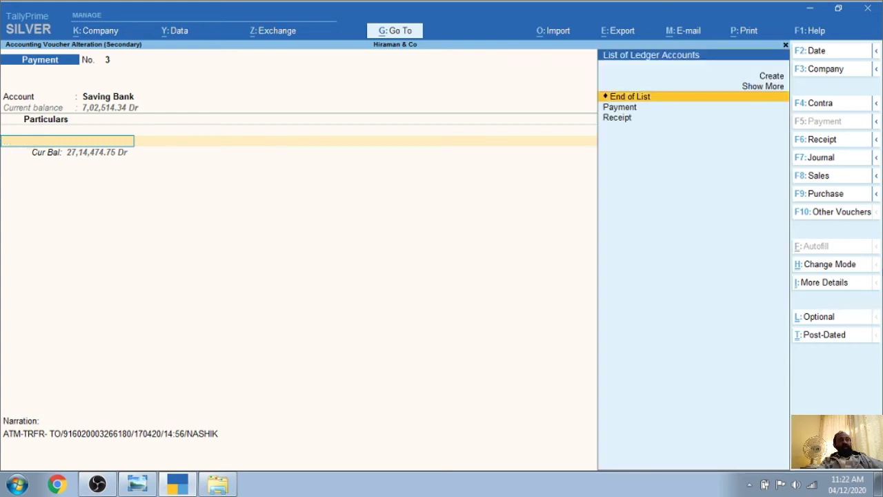
key(Escape)
key(Escape)
key(Escape)
key(Escape)
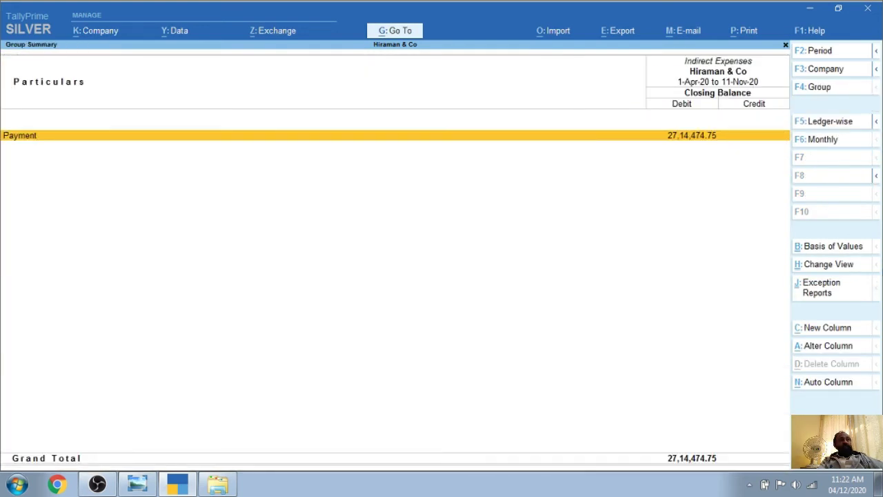
Check the Receipt ledger under Indirect Incomes, then return to the Balance Sheet
key(Right)
key(Return)
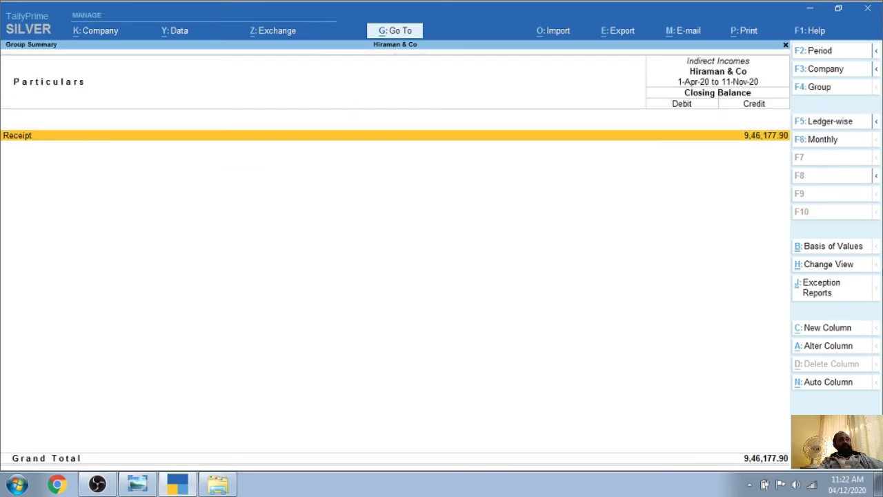
key(Return)
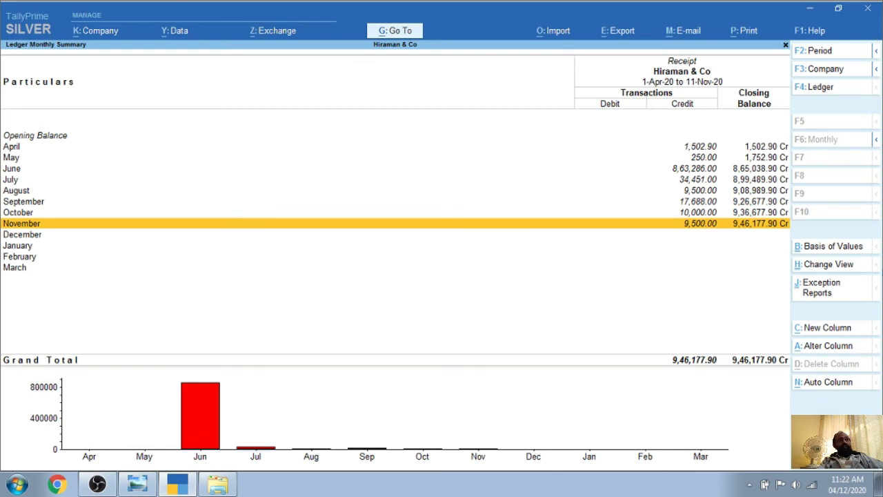
key(Escape)
key(Escape)
key(Escape)
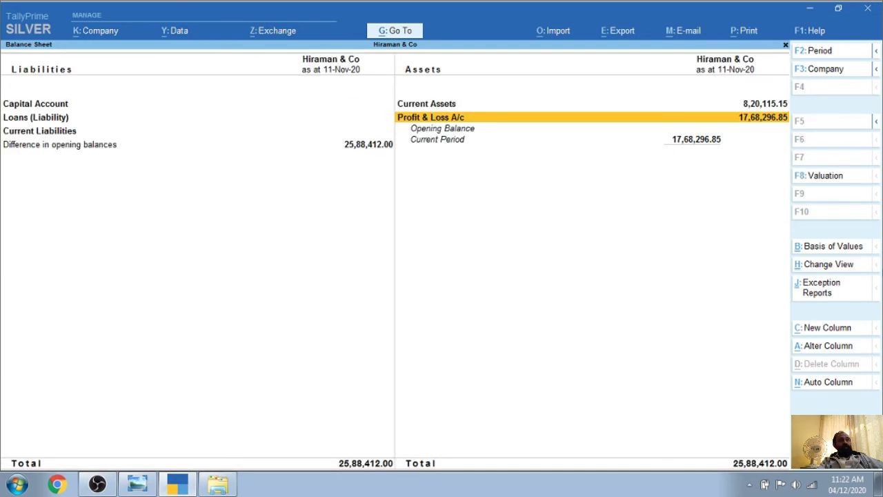
key(Escape)
Recheck the Bank Accounts balances under Current Assets, then return to the Gateway of Tally
key(Down)
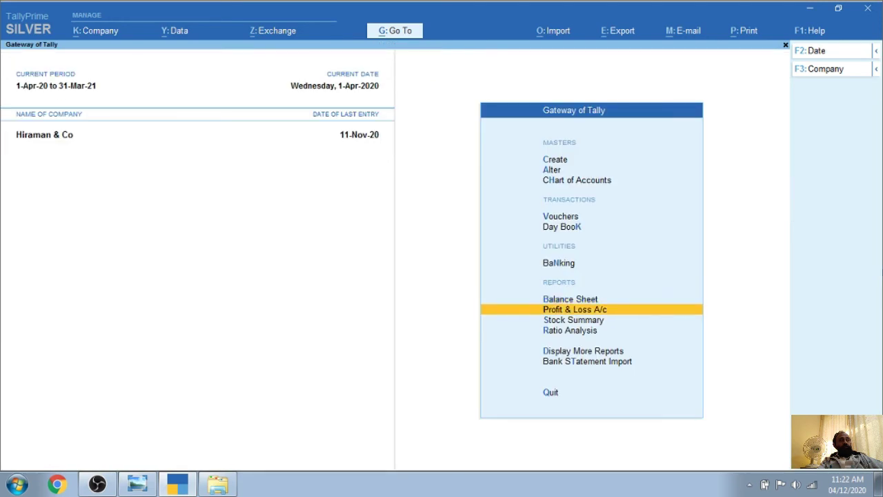
key(Up)
key(Return)
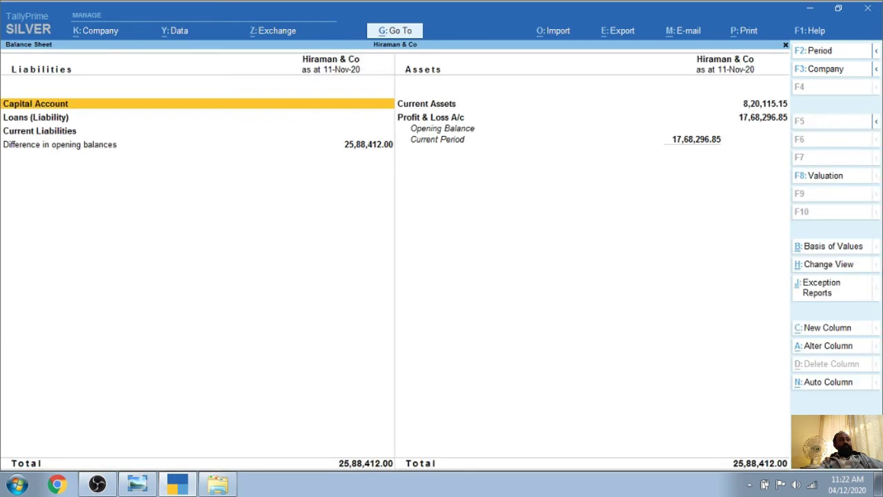
key(Right)
key(Return)
key(Return)
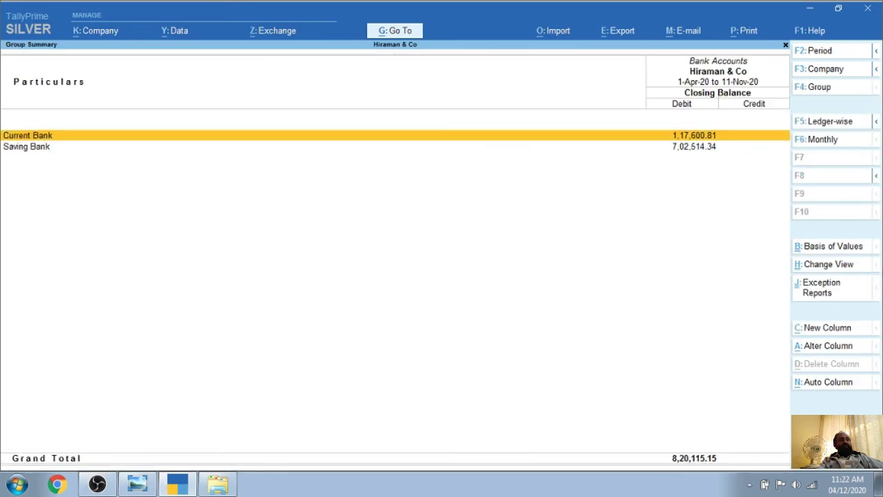
key(Down)
key(Return)
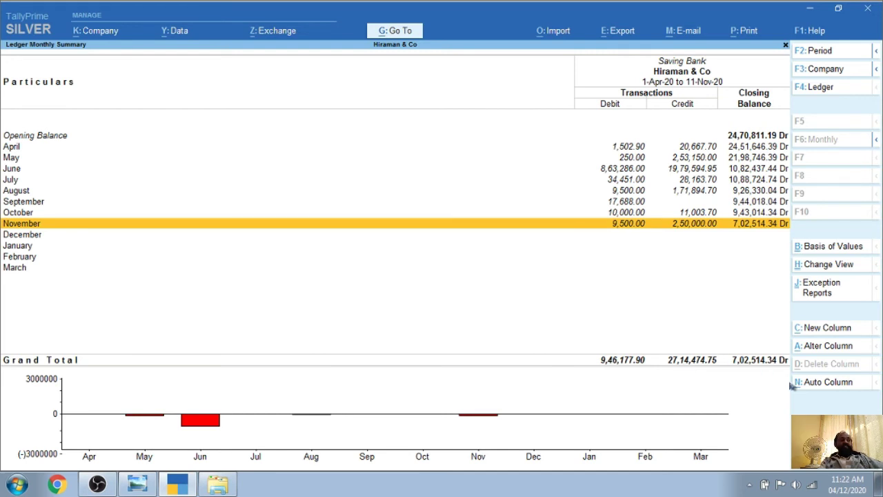
key(Escape)
key(Escape)
key(Escape)
key(Escape)
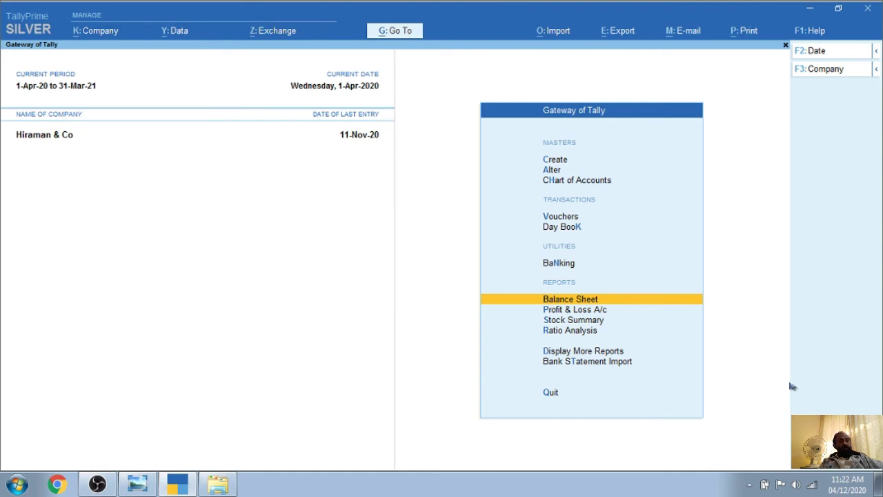
Open the BankStatementConfig import form from Bank Statement Import on the Gateway of Tally
key(Down)
key(Down)
key(Down)
key(Down)
key(Down)
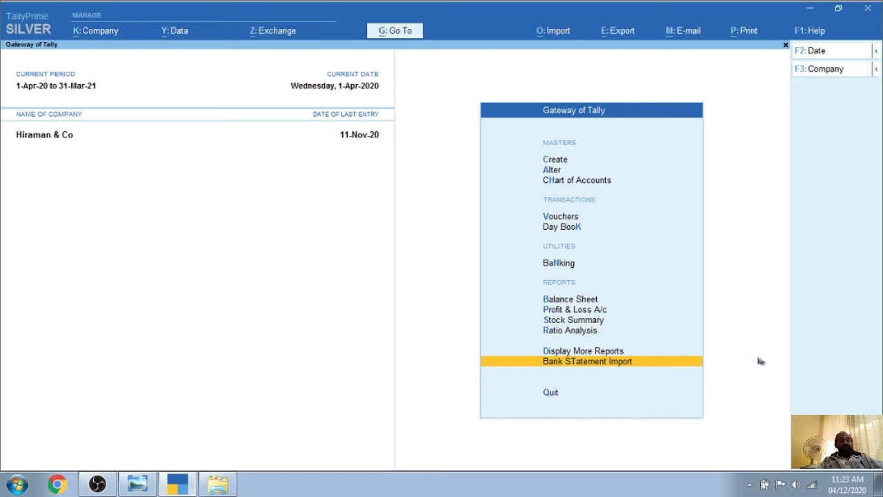
key(Up)
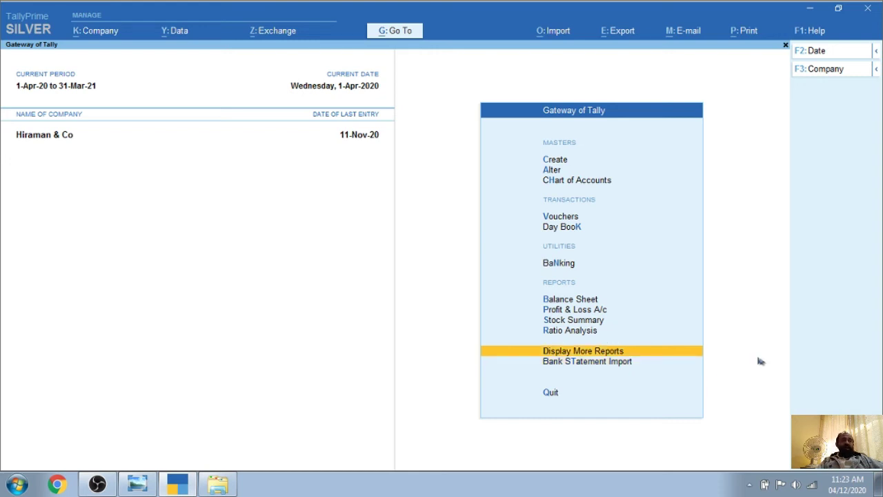
key(Down)
key(Up)
key(Down)
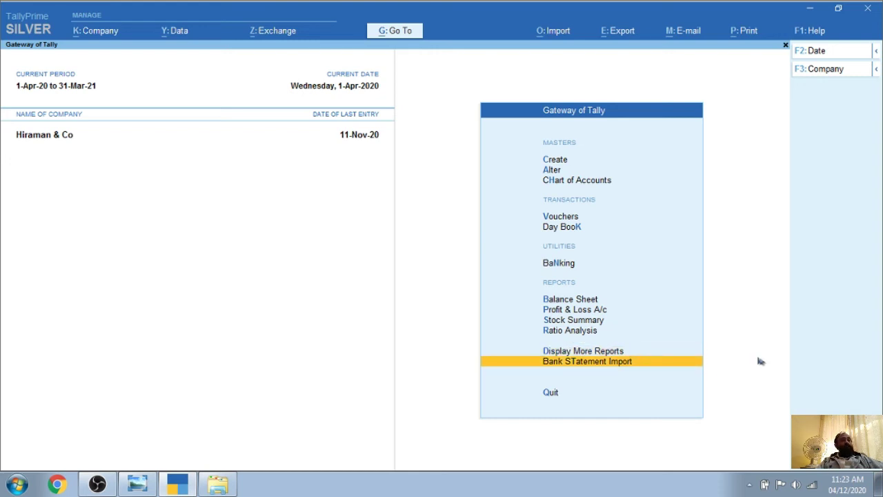
key(Up)
key(Down)
key(Up)
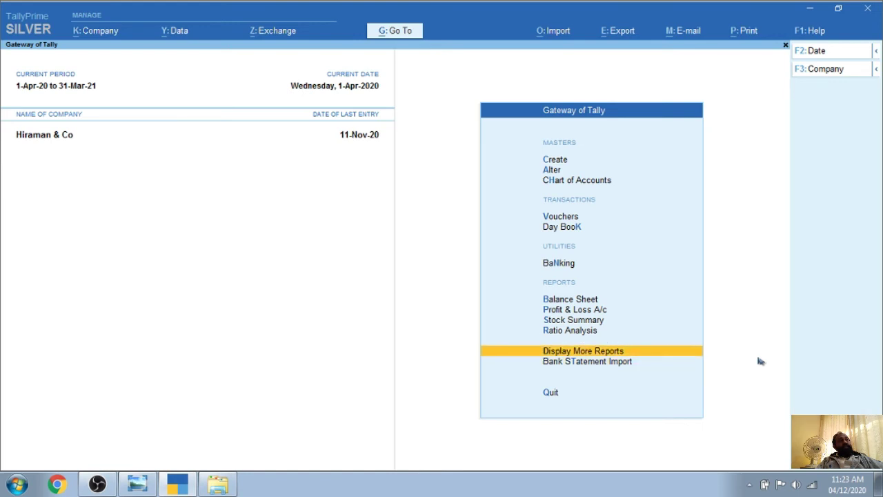
key(Down)
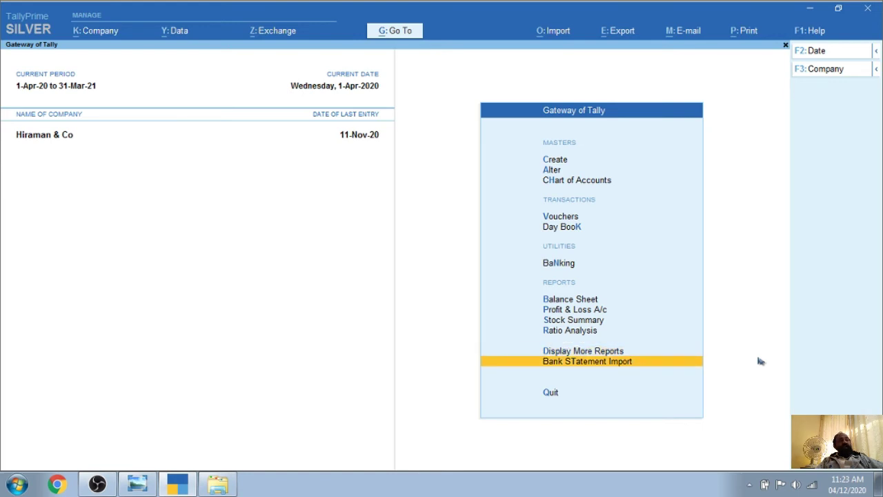
key(Return)
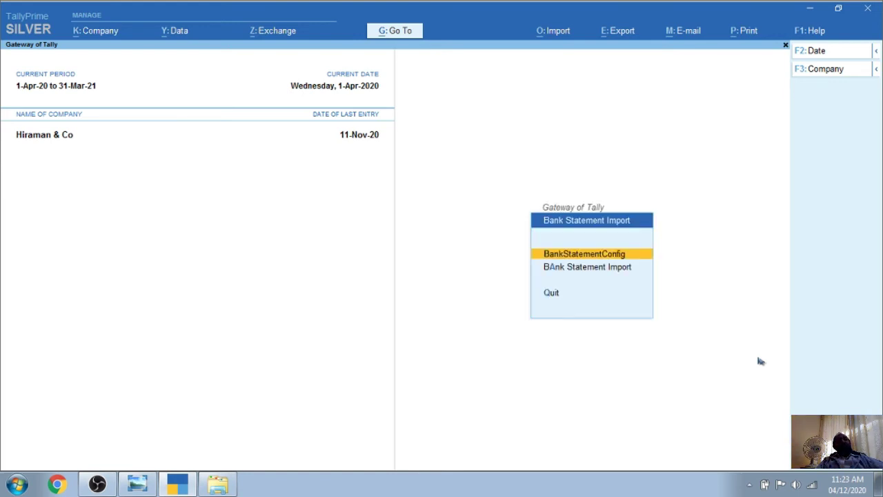
key(Return)
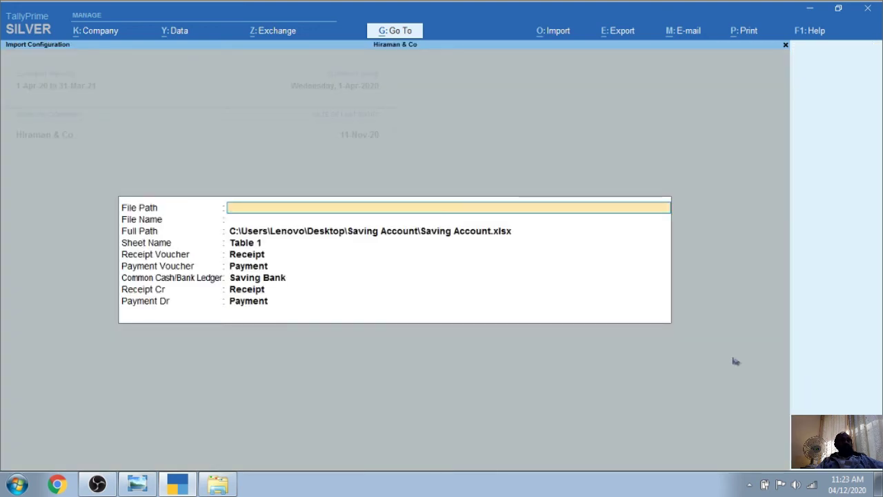
Copy the Current Account folder's full path from its Security properties, then return to TallyPrime
click(810, 9)
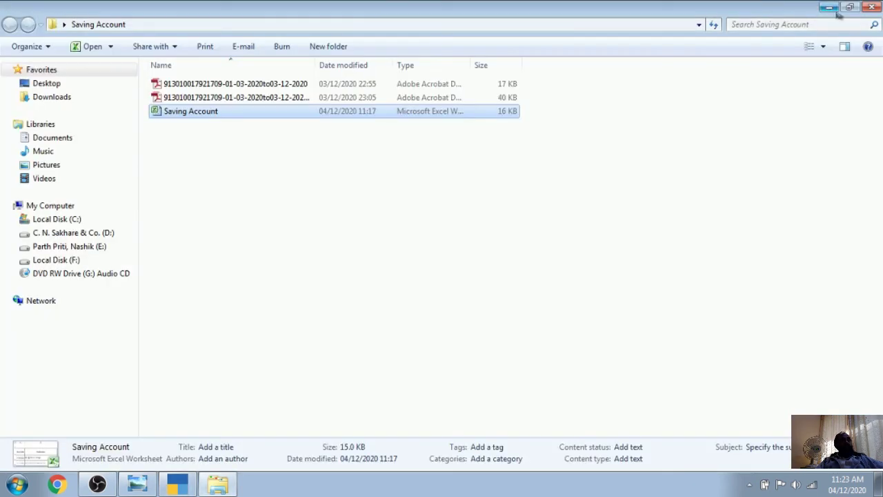
click(873, 6)
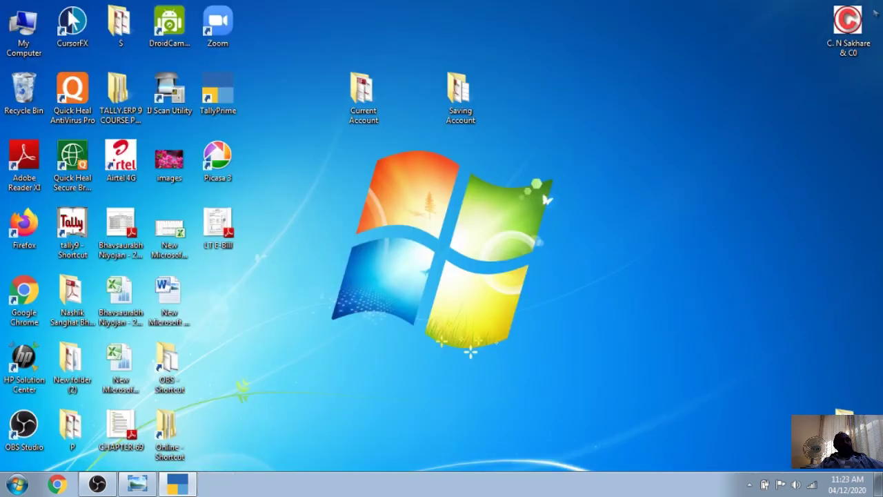
click(363, 110)
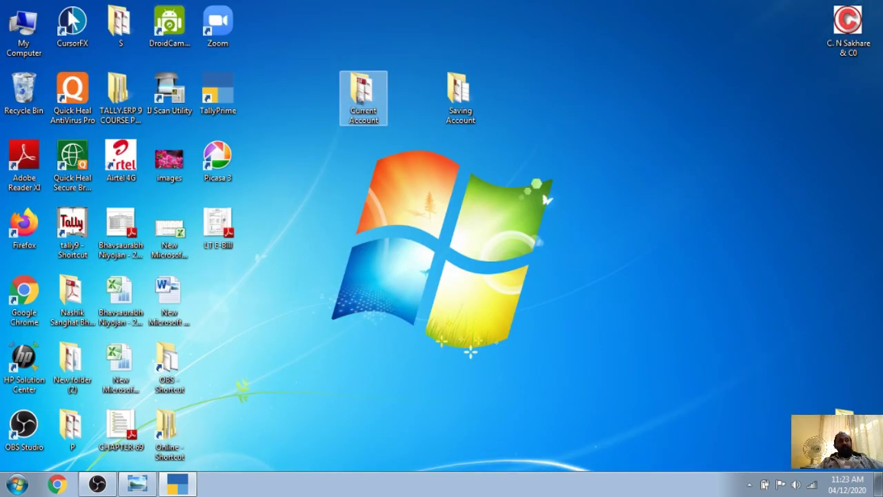
right_click(358, 100)
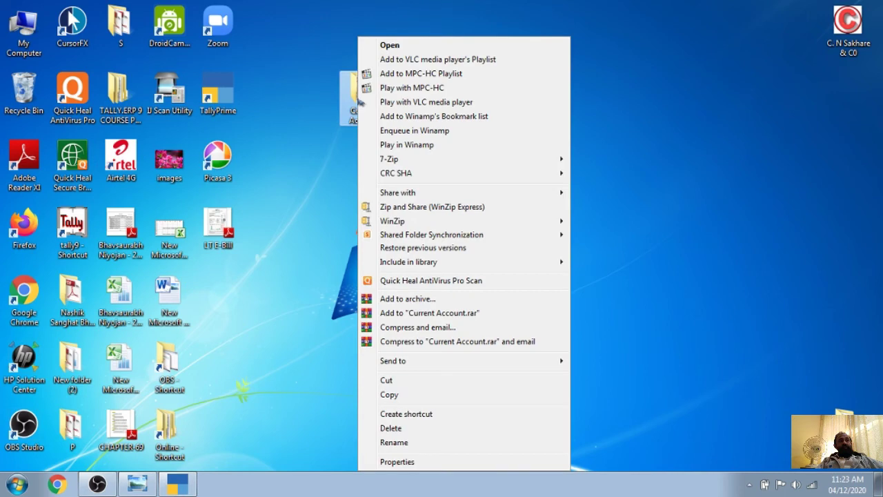
click(397, 462)
click(446, 129)
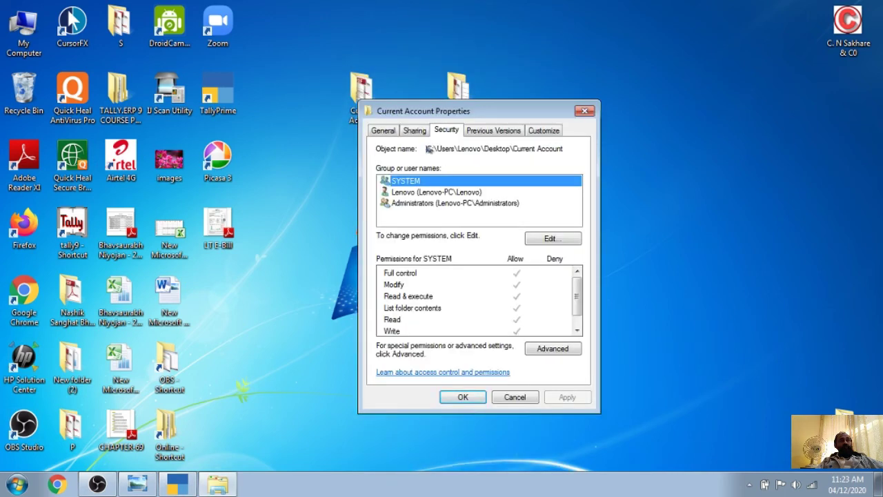
drag(428, 148, 572, 156)
key(ctrl+c)
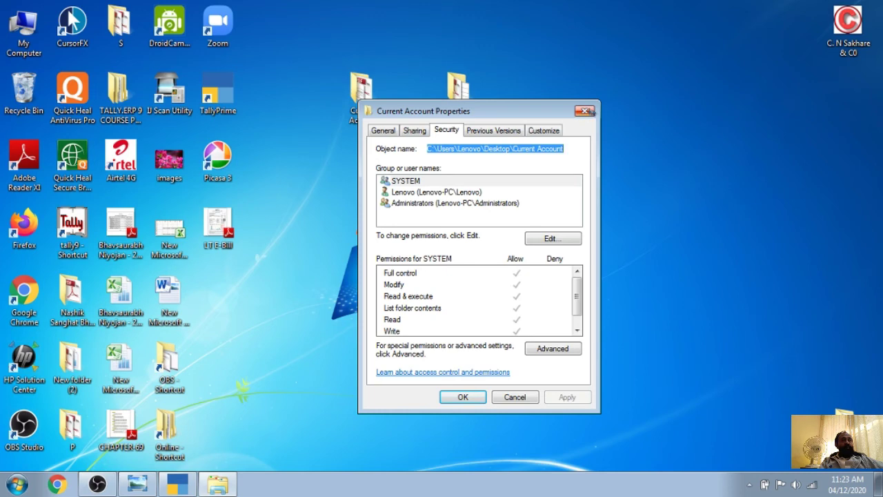
click(585, 110)
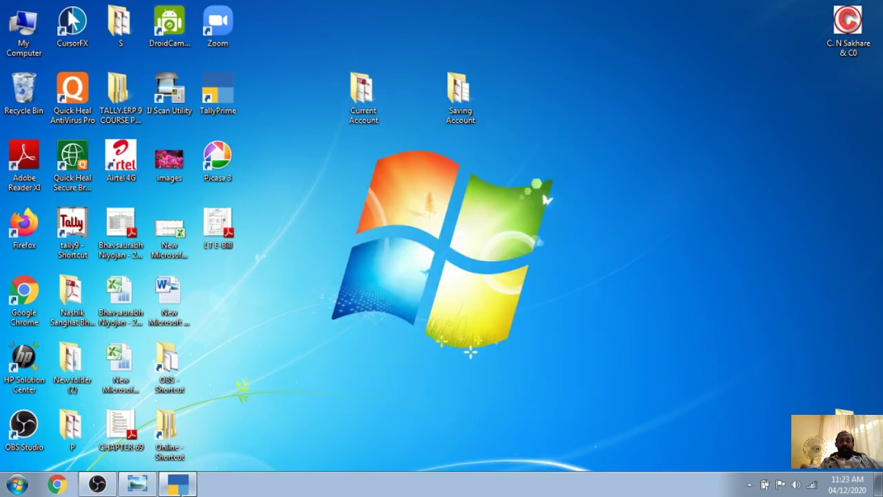
click(178, 484)
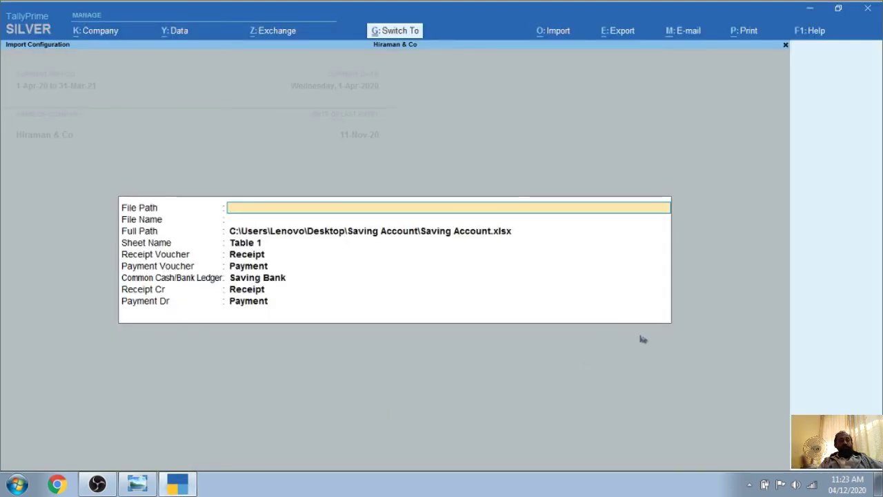
Paste the Current Account folder as File Path and pick Current Account.xlsx as the file
key(ctrl+v)
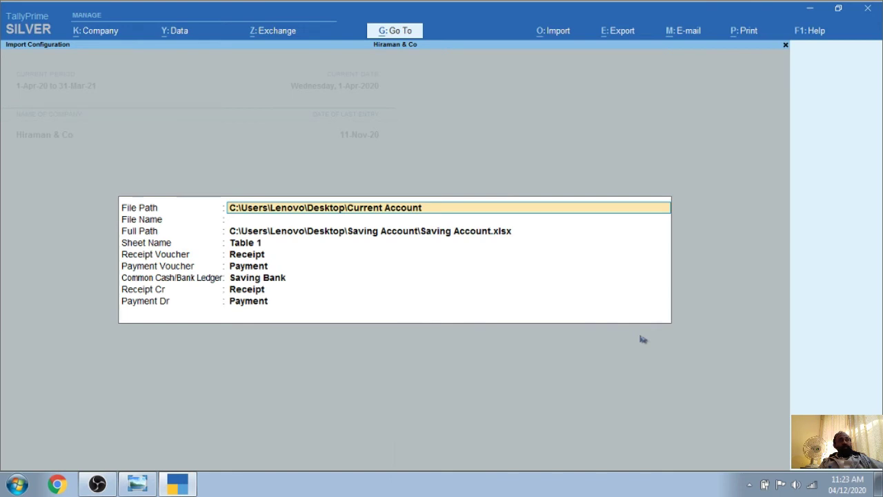
key(Return)
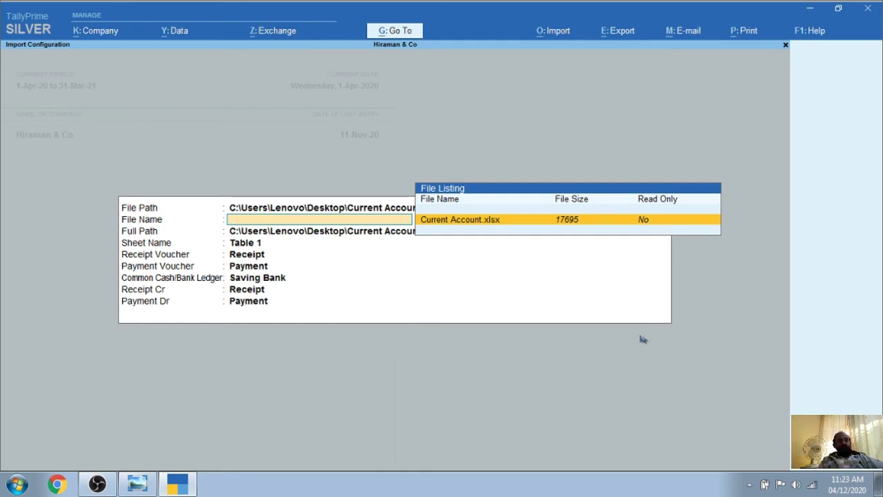
key(Return)
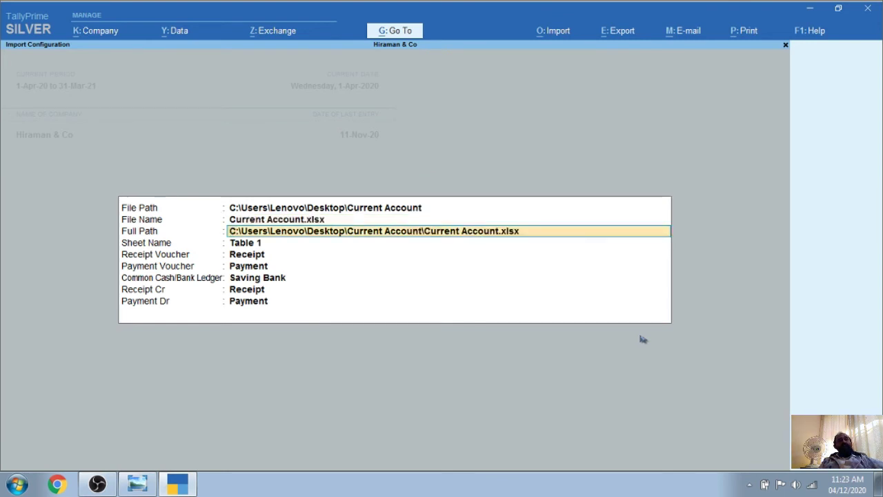
key(Return)
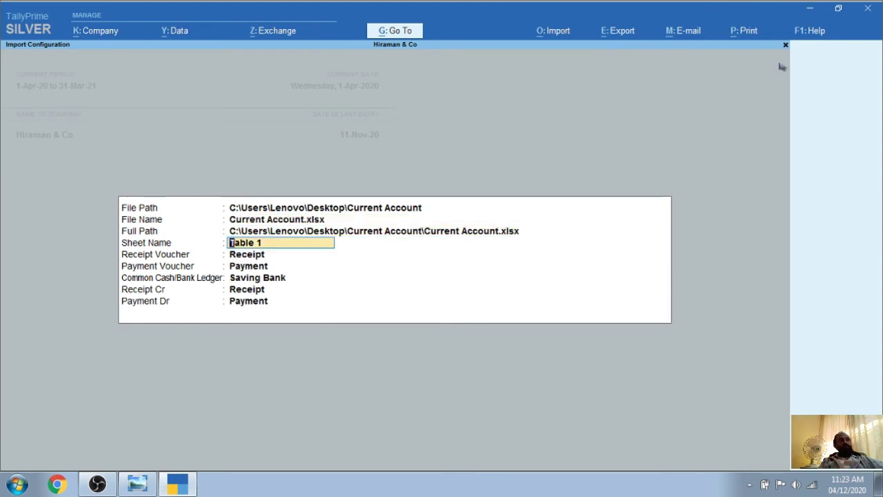
Open the Current Account Excel statement, review sheet Table 1, then close it and return to TallyPrime
click(811, 9)
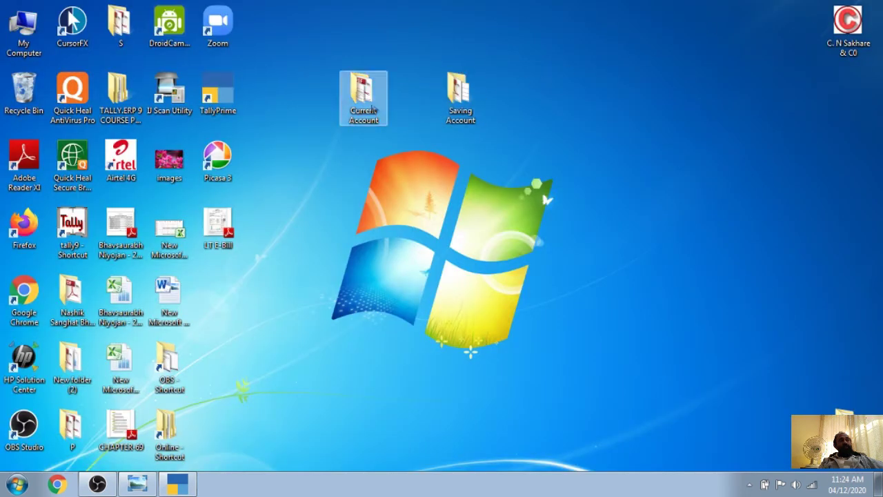
double_click(364, 97)
right_click(228, 97)
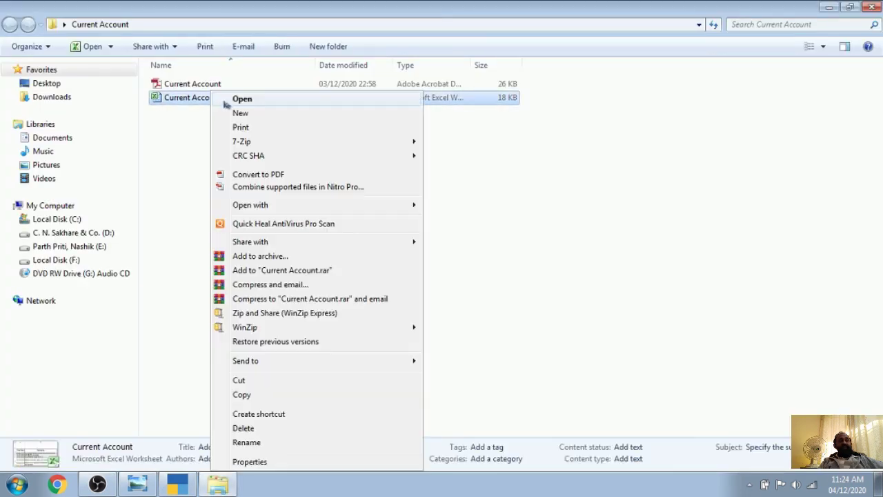
click(246, 100)
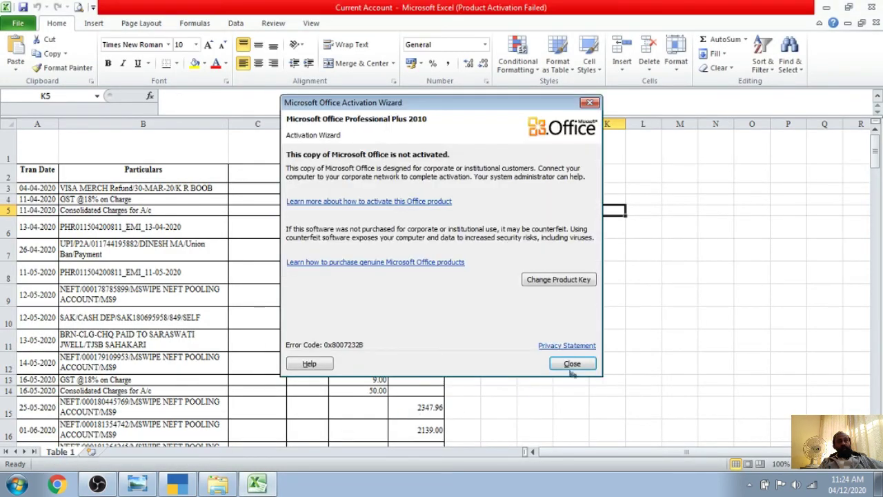
click(571, 363)
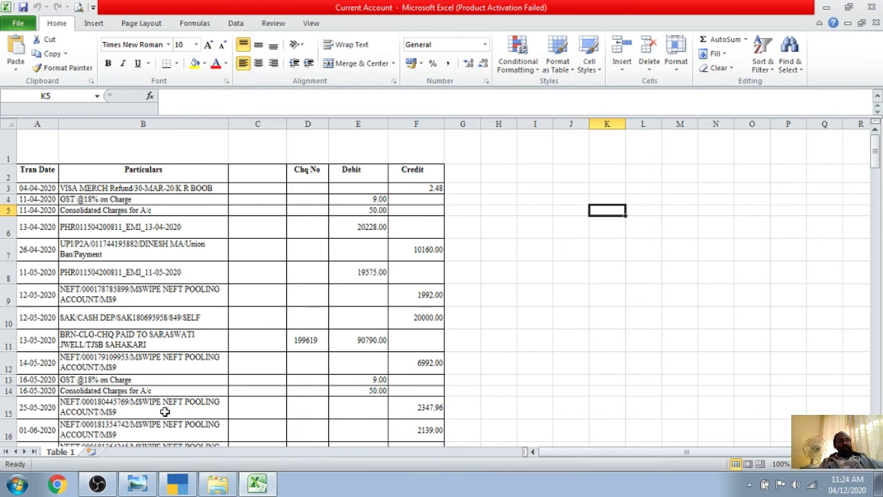
click(871, 7)
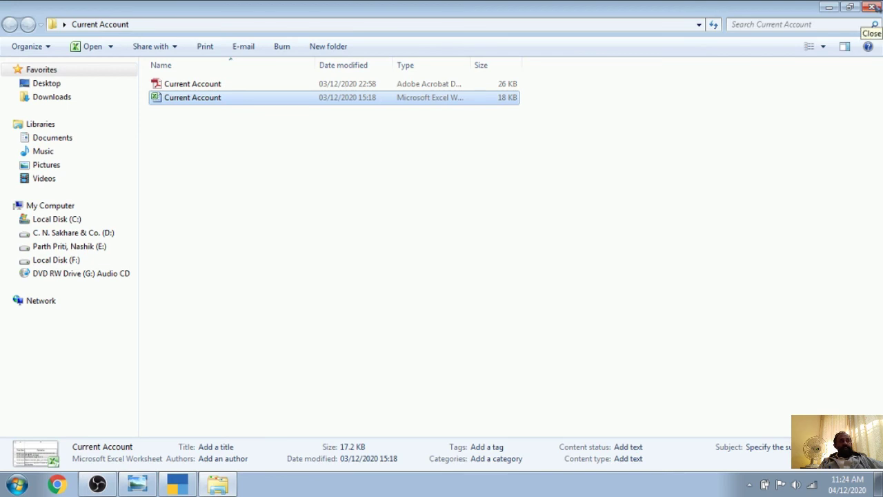
click(871, 7)
click(178, 484)
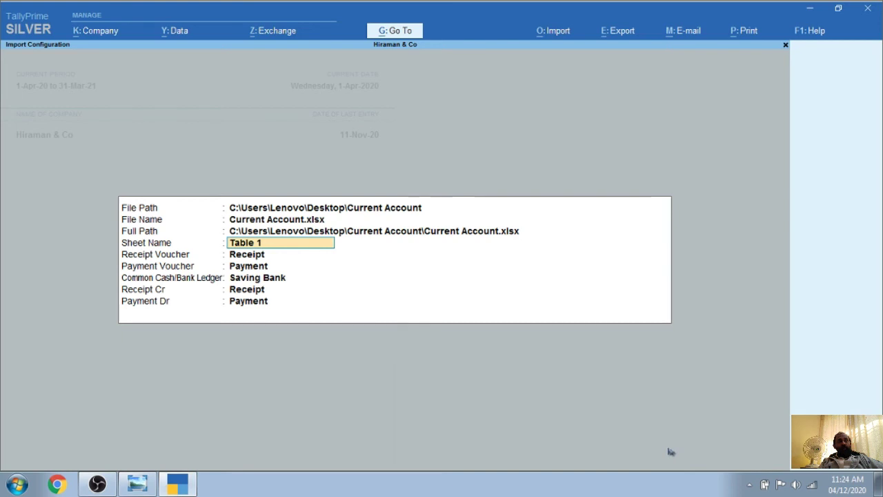
Accept the import setup (sheet Table 1, Current Bank, Receipt Cr, Payment Dr) and start Bank Statement Import
key(Return)
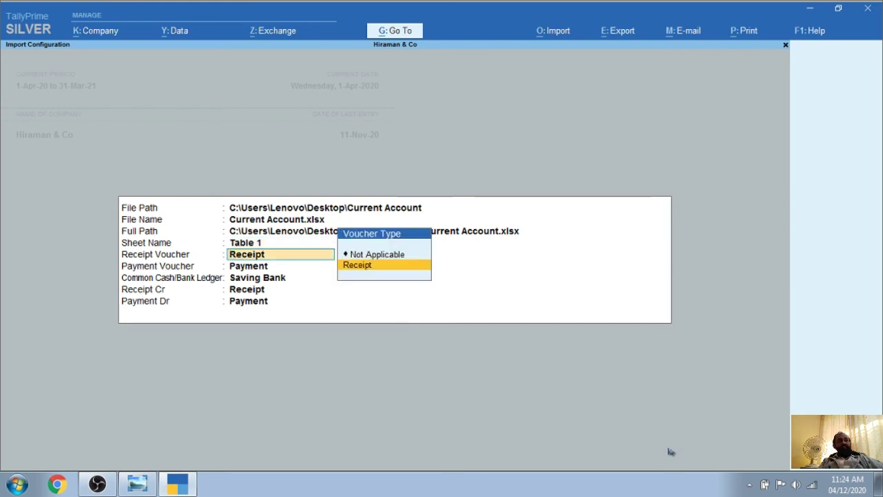
key(Return)
key(Return)
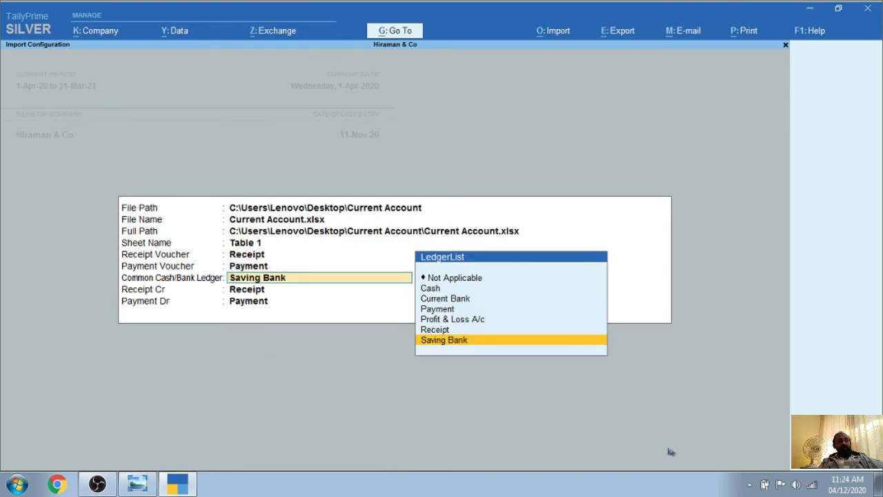
key(Up)
key(Up)
key(Up)
key(Up)
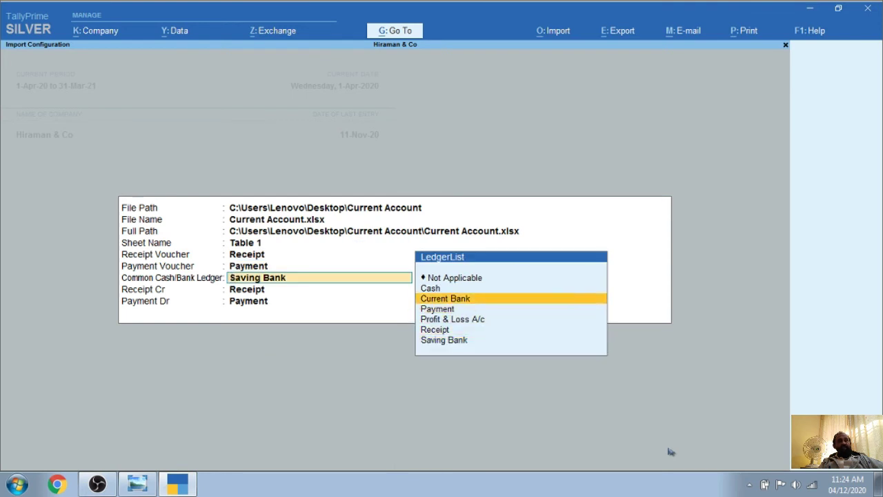
key(Return)
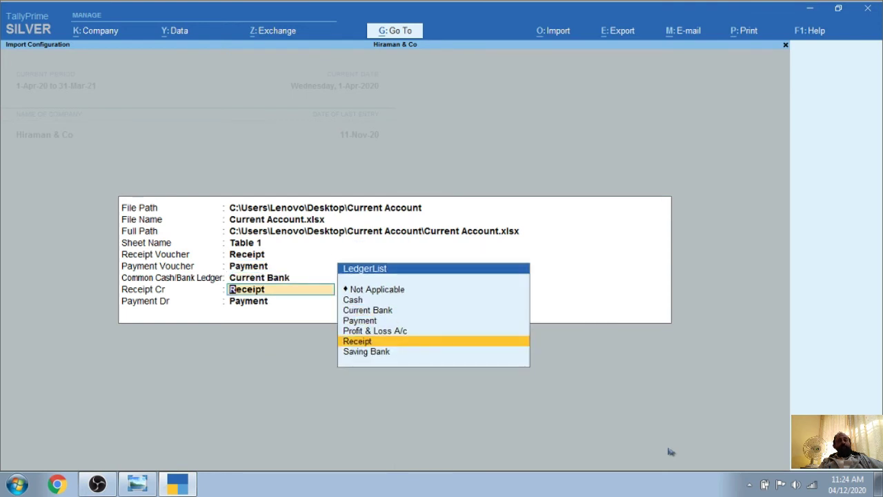
key(Return)
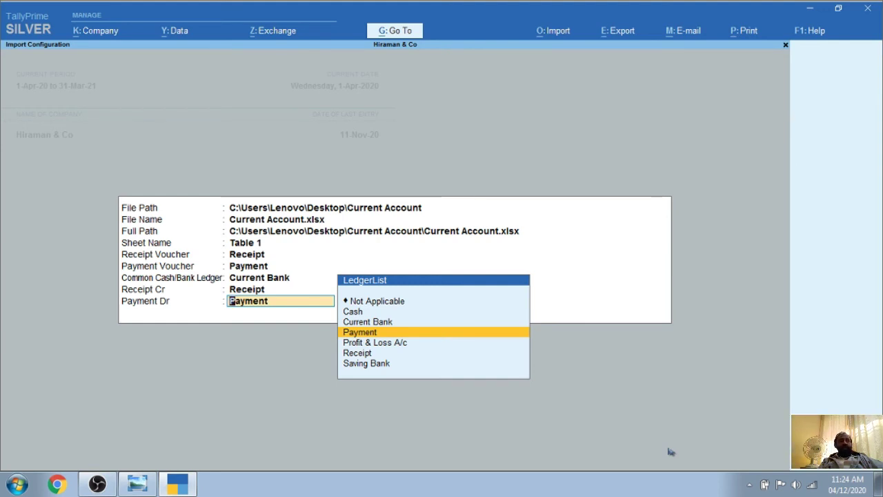
key(Return)
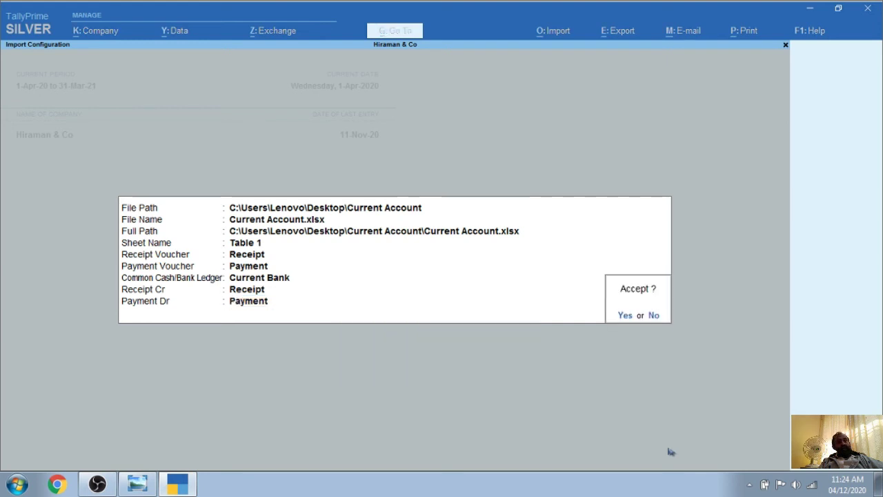
key(Return)
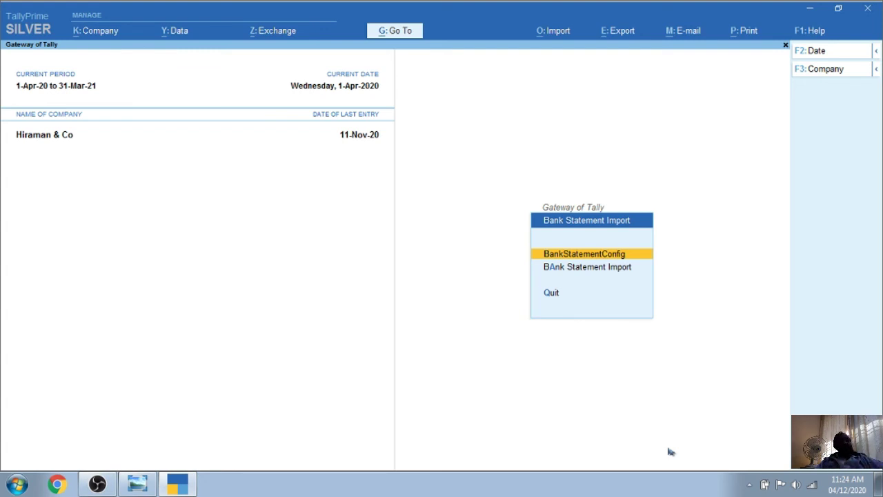
key(Down)
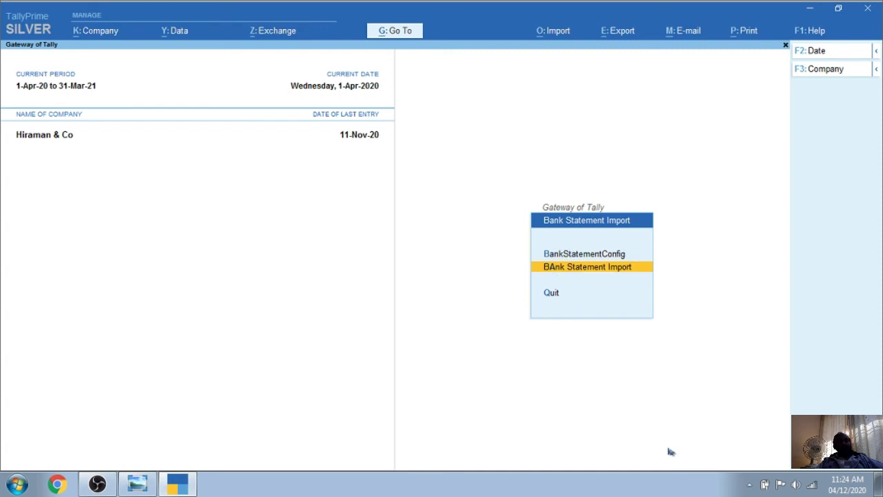
key(Return)
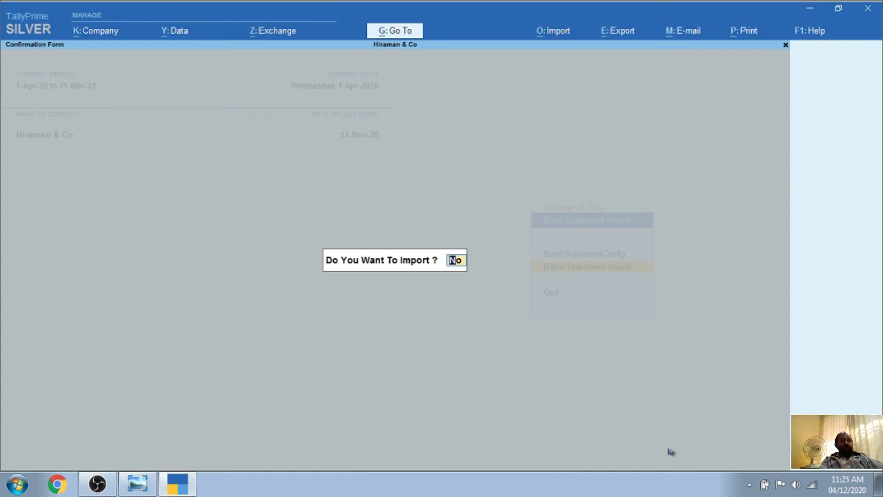
Answer Y to import and confirm importing the Current Account bank statement vouchers
text(y)
key(Return)
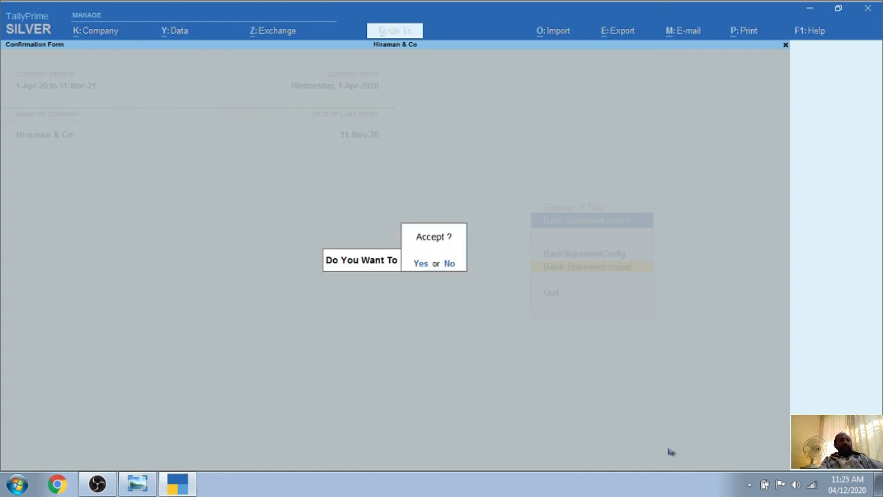
key(Return)
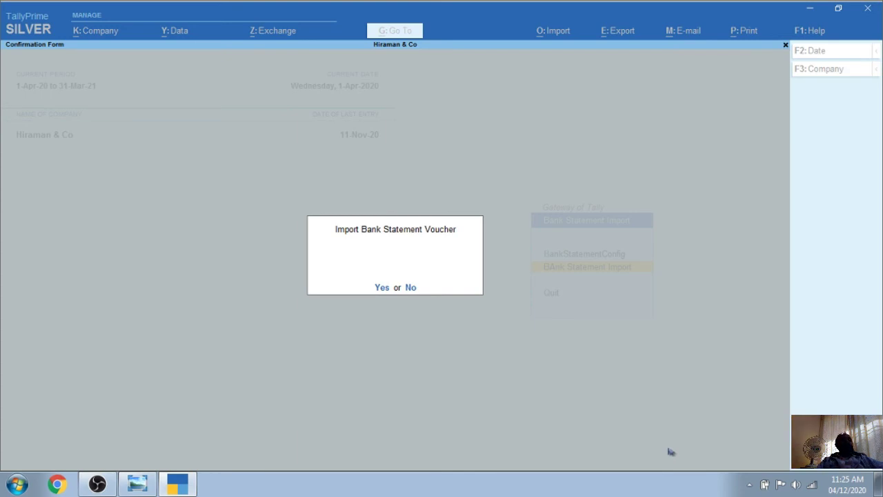
key(Return)
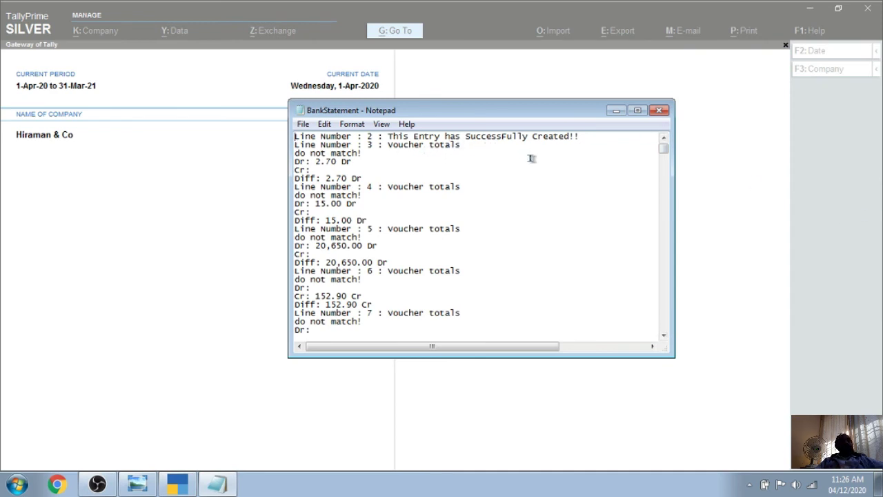
Close the import log and open Current Bank's monthly summary via Balance Sheet > Current Assets > Bank Accounts
click(661, 110)
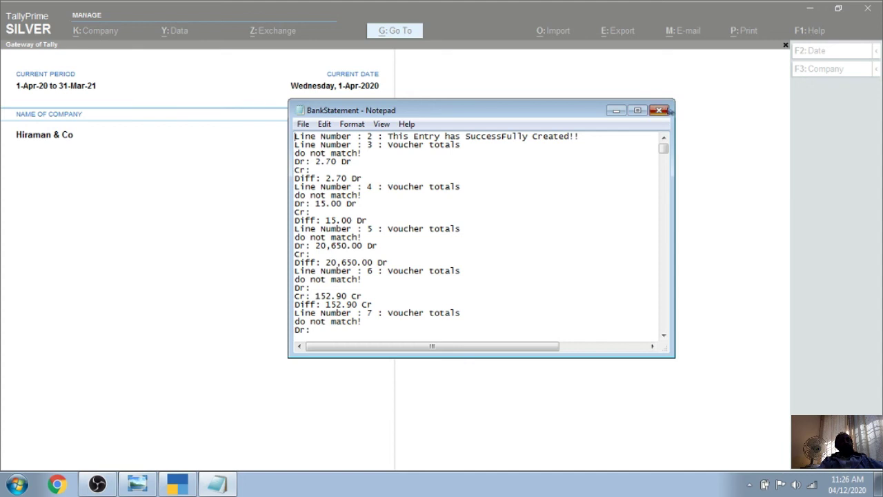
key(Escape)
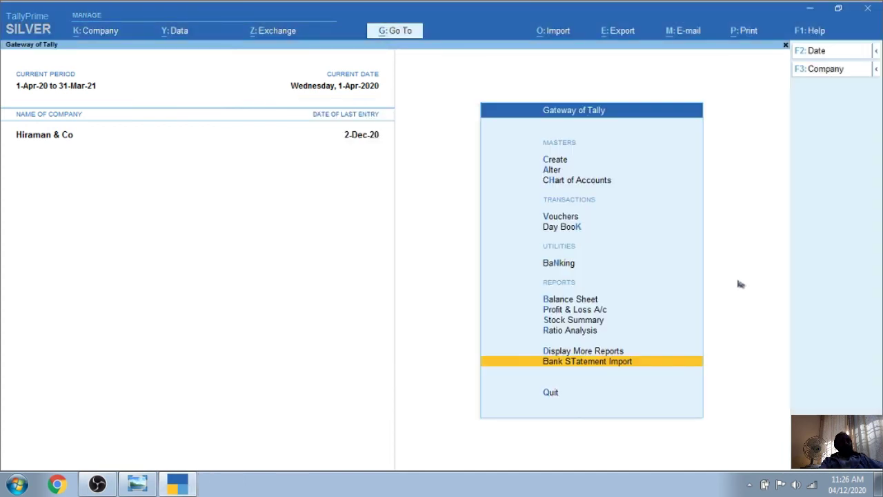
key(Up)
key(Up)
key(Up)
key(Up)
key(Up)
key(Return)
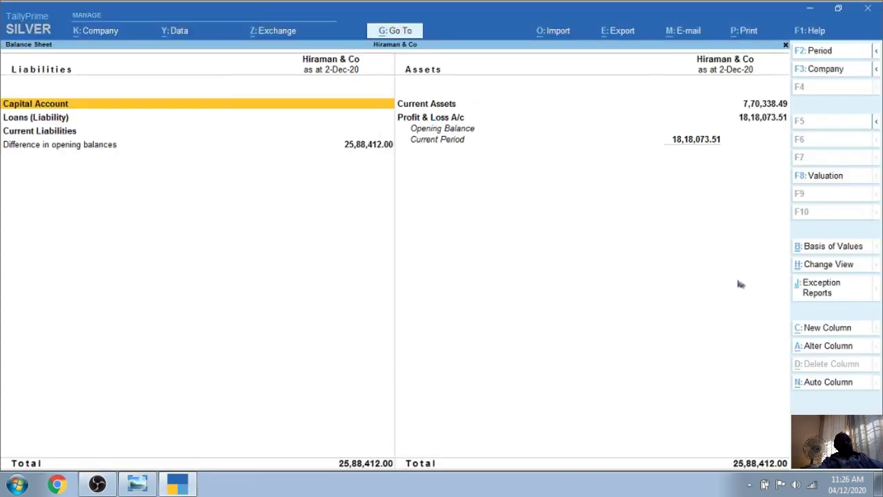
key(Right)
key(Return)
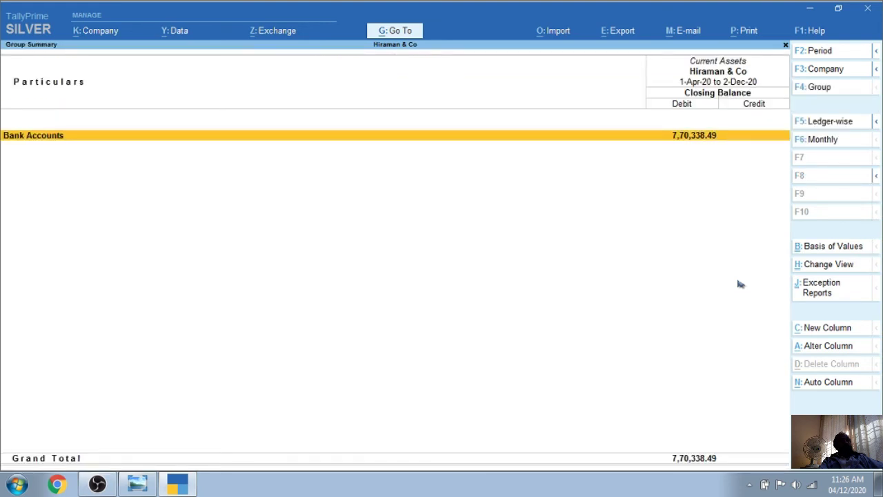
key(Return)
key(Down)
key(Up)
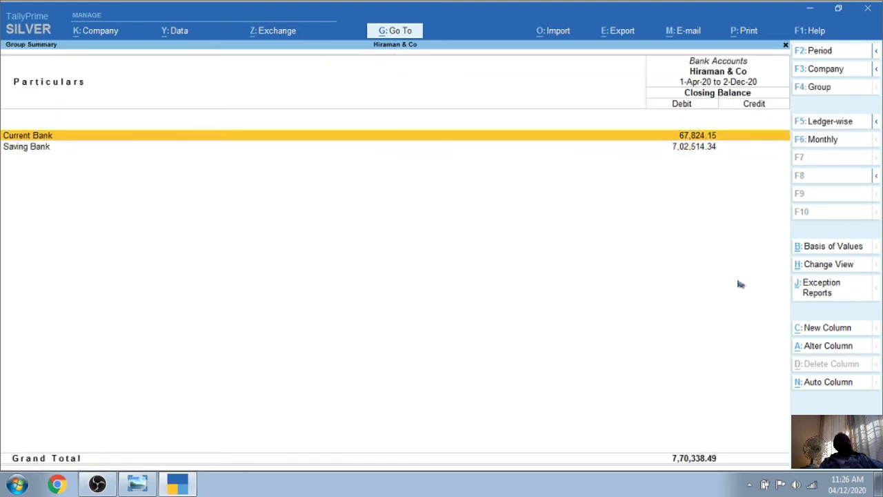
key(Return)
Review Current Bank's monthly figures, closing at 67,824.15 Dr, then minimise TallyPrime
key(Up)
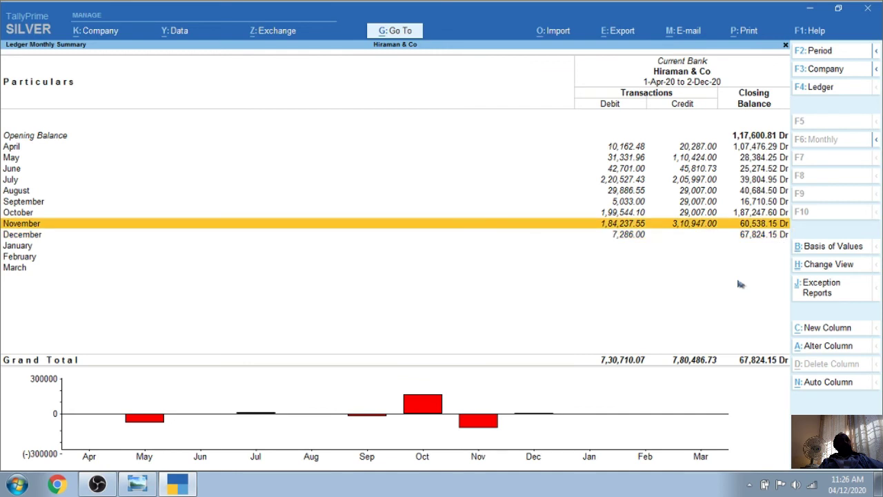
key(Up)
key(Up)
key(Up)
key(Up)
key(Up)
key(Up)
key(Up)
key(Down)
key(Down)
key(Down)
key(Down)
key(Down)
key(Down)
key(Down)
key(Down)
key(Down)
key(Down)
key(Up)
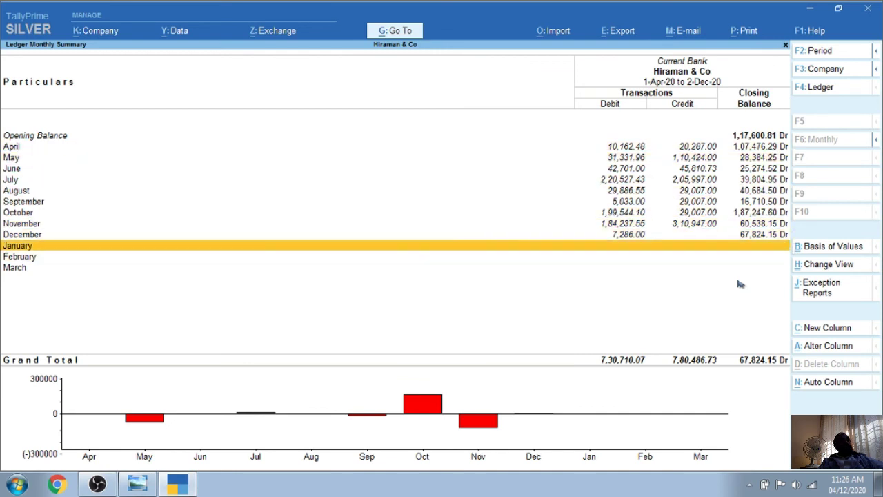
key(Up)
key(Up)
key(Up)
key(Up)
key(Up)
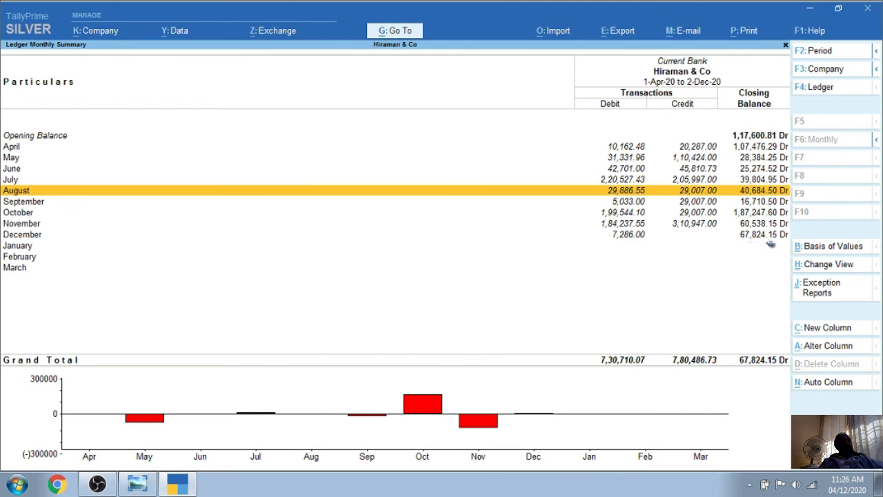
click(811, 9)
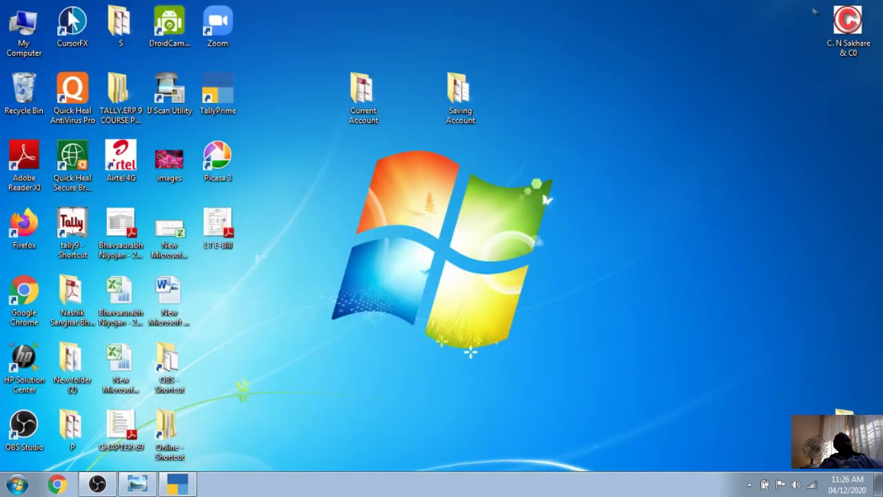
Open and close the Current Account Excel file, then open the Axis Bank statement PDF
double_click(364, 94)
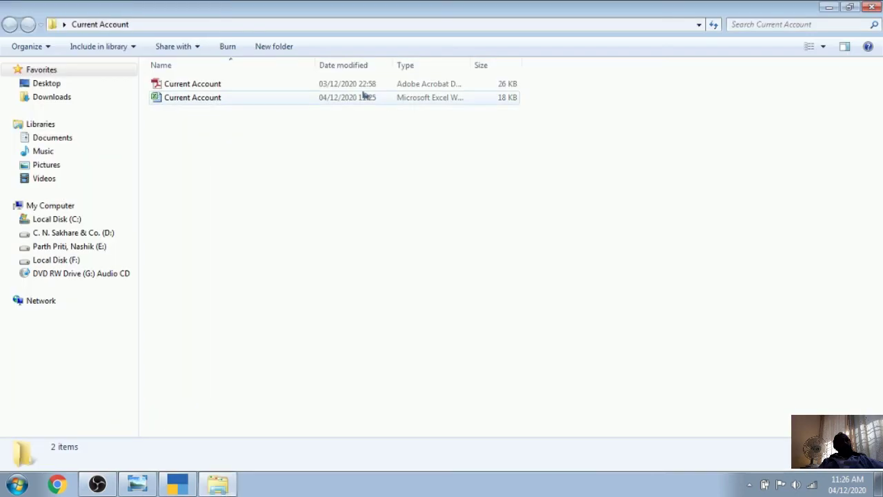
click(193, 96)
double_click(193, 97)
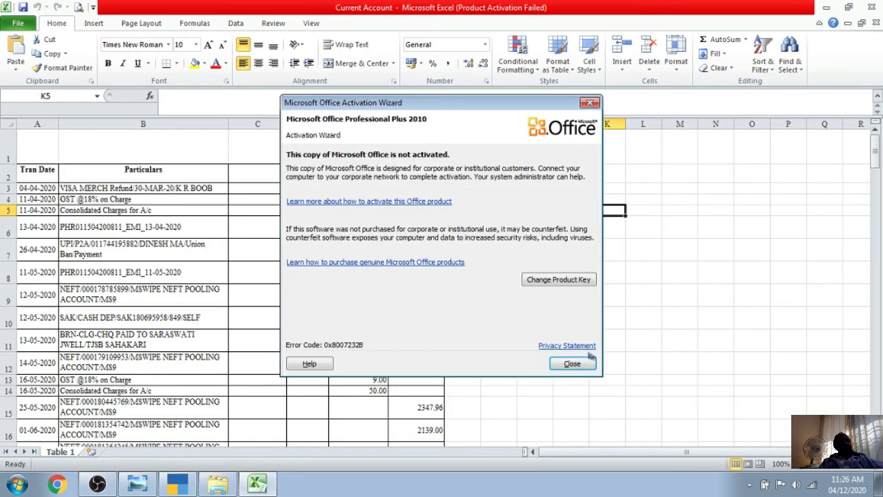
click(589, 359)
click(871, 7)
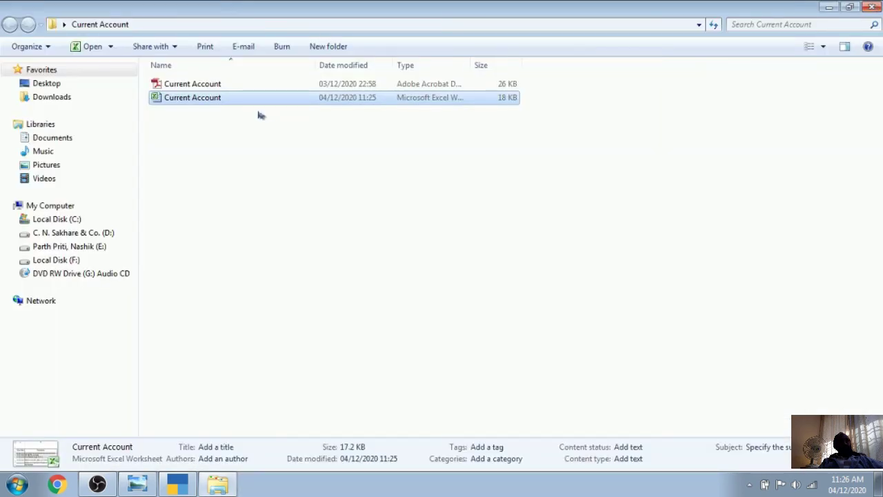
click(189, 84)
double_click(190, 86)
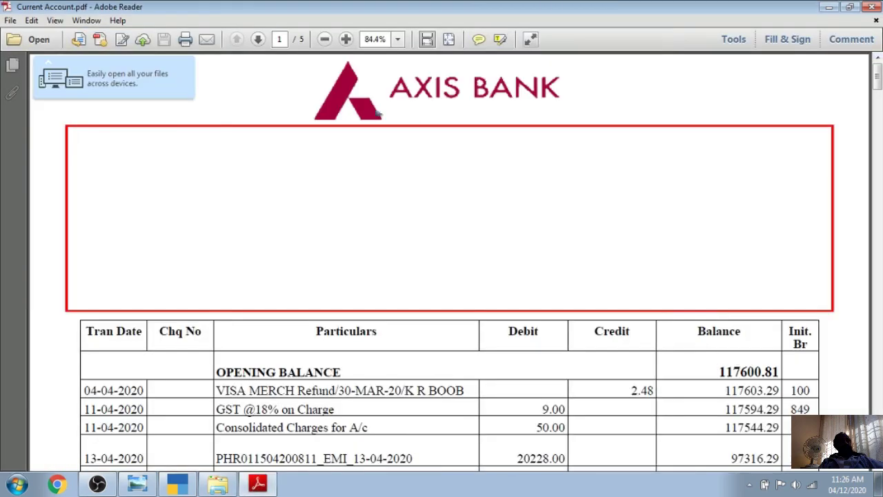
Match the PDF's closing balance 67824.15 against December's 67,824.15 in TallyPrime's Current Bank summary
scroll(604, 279, down, 15)
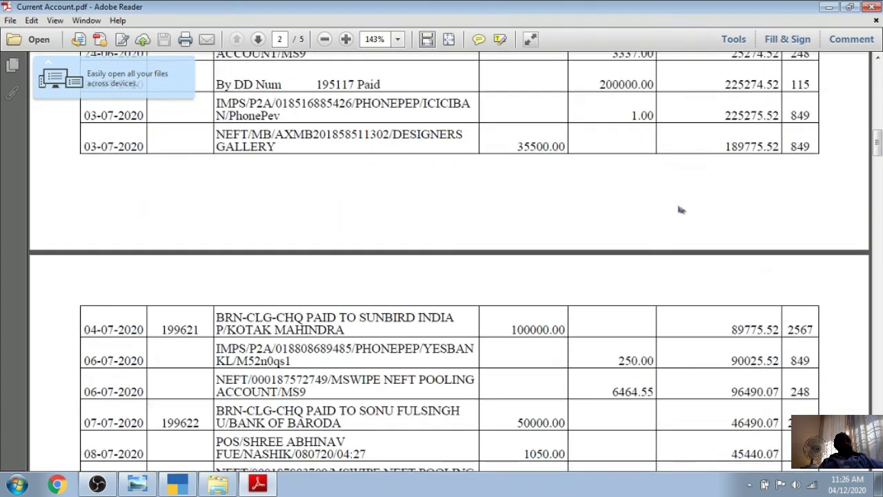
drag(877, 158, 877, 353)
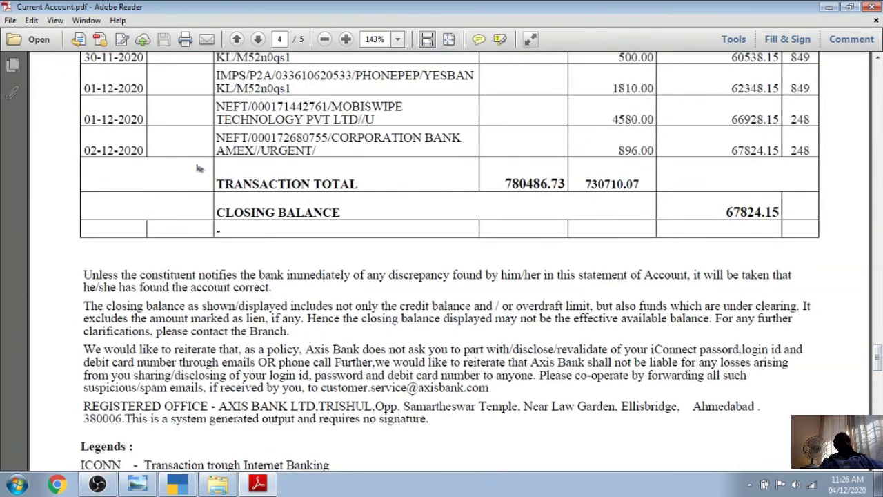
drag(723, 210, 786, 211)
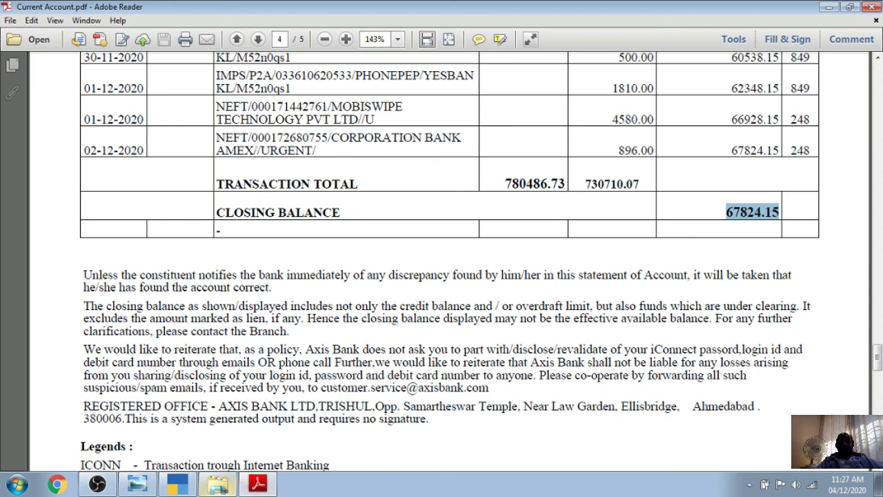
click(177, 485)
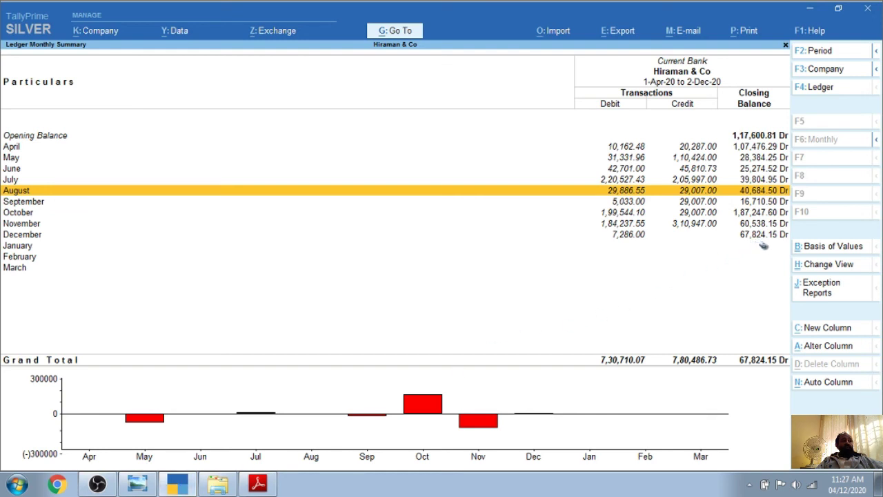
click(756, 237)
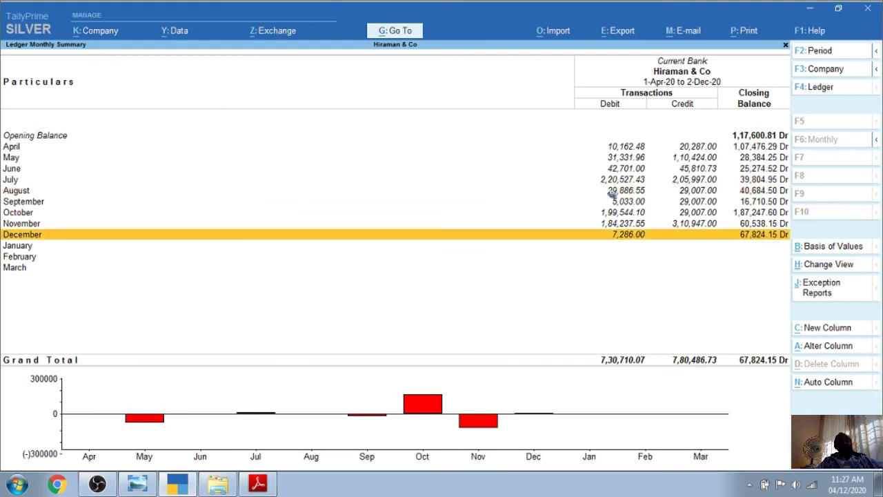
Scroll back through the statement PDF, then close Adobe Reader
click(258, 484)
scroll(552, 296, up, 5)
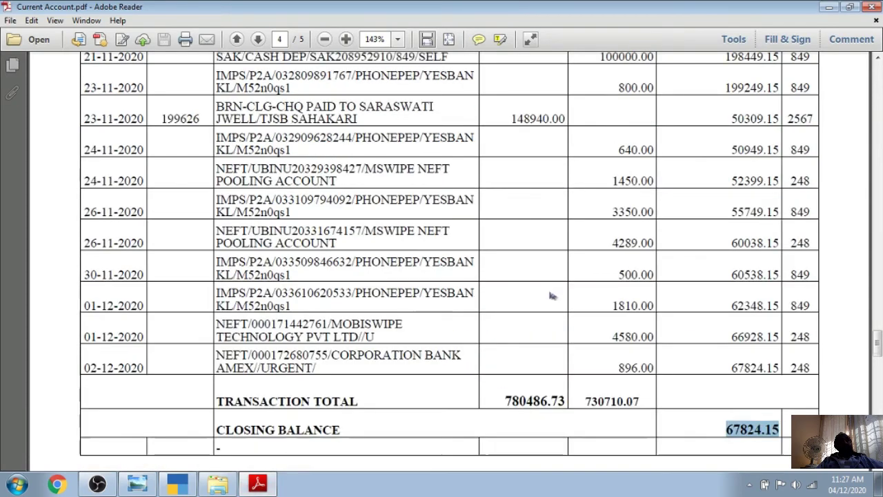
scroll(552, 296, up, 20)
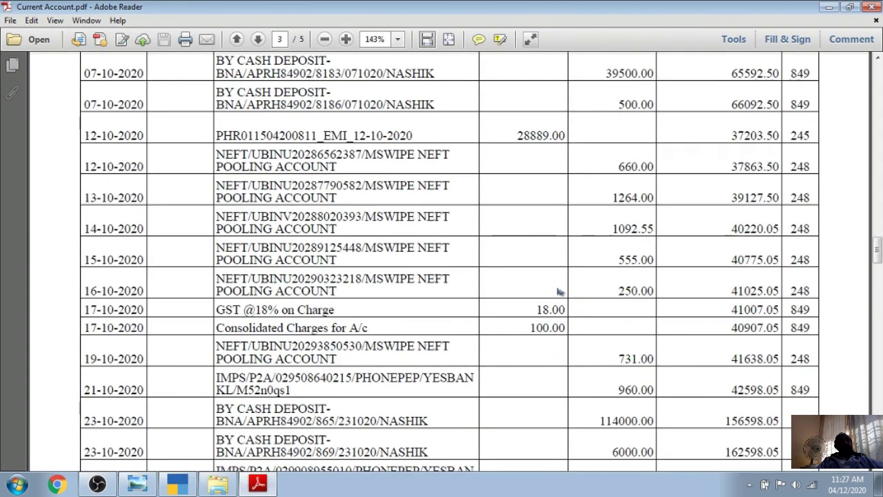
scroll(559, 291, up, 20)
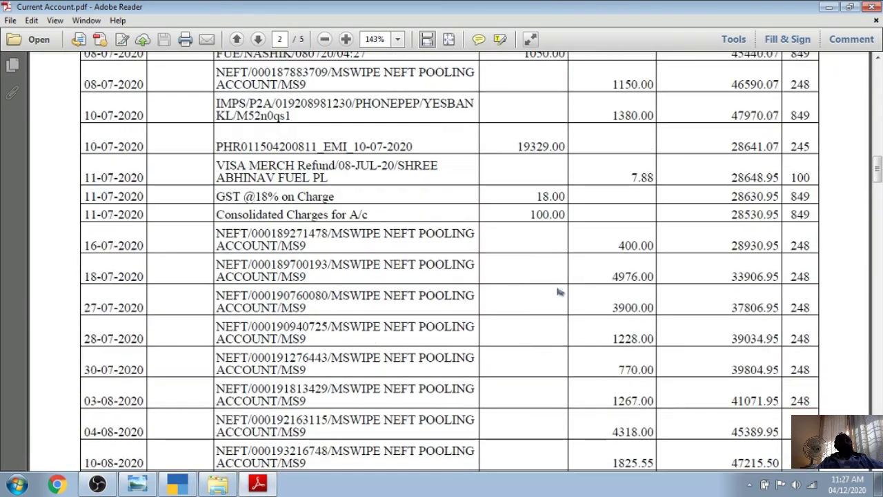
scroll(559, 292, up, 20)
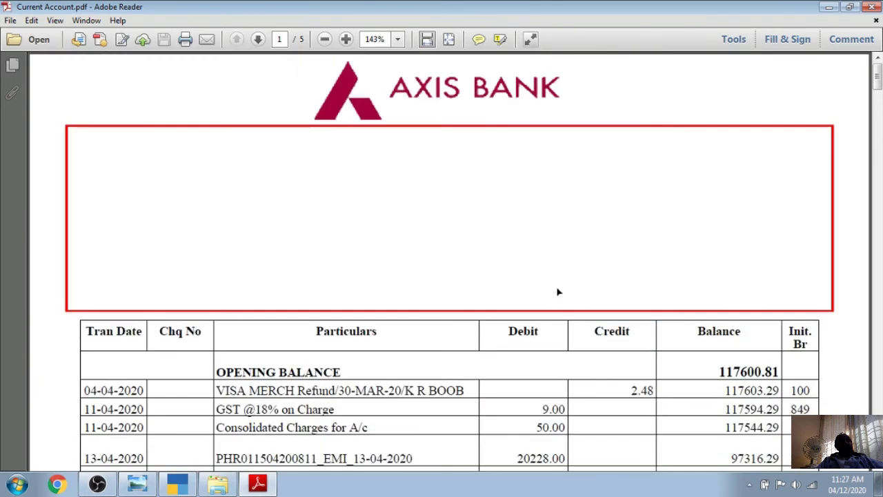
scroll(559, 292, down, 3)
click(871, 7)
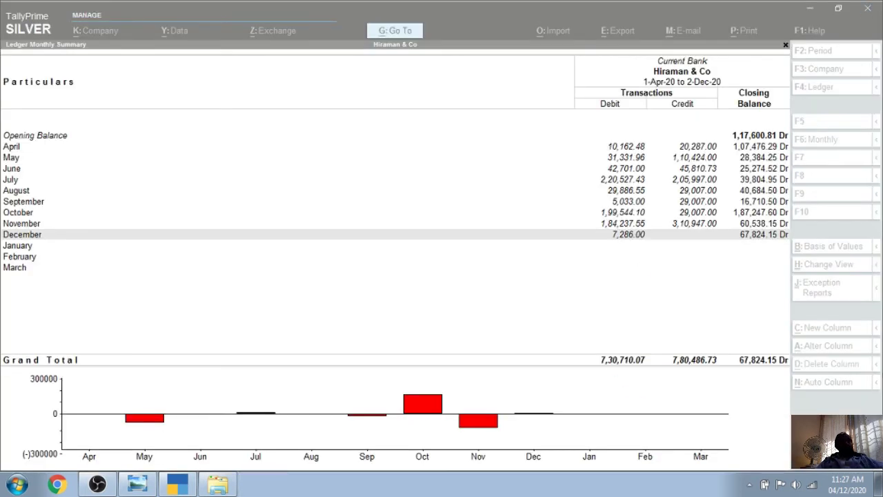
Open Current Bank's April vouchers and extend the report period to 31-Mar-21
click(513, 153)
click(516, 147)
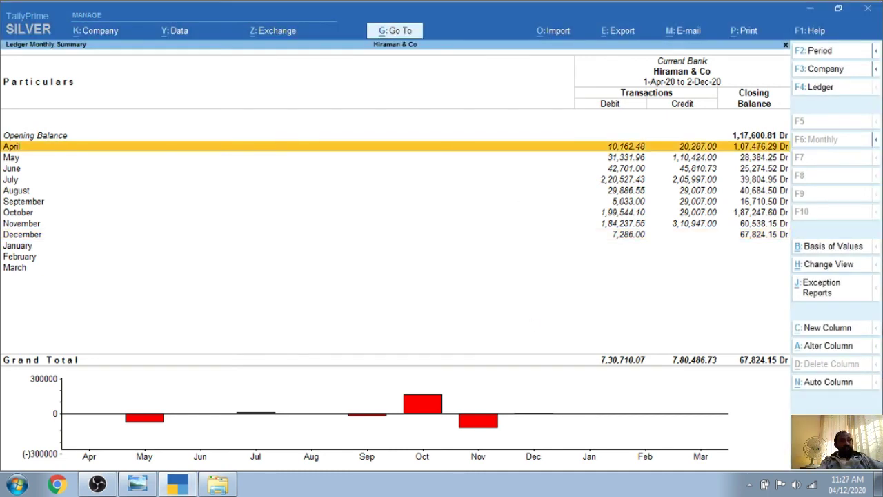
key(Return)
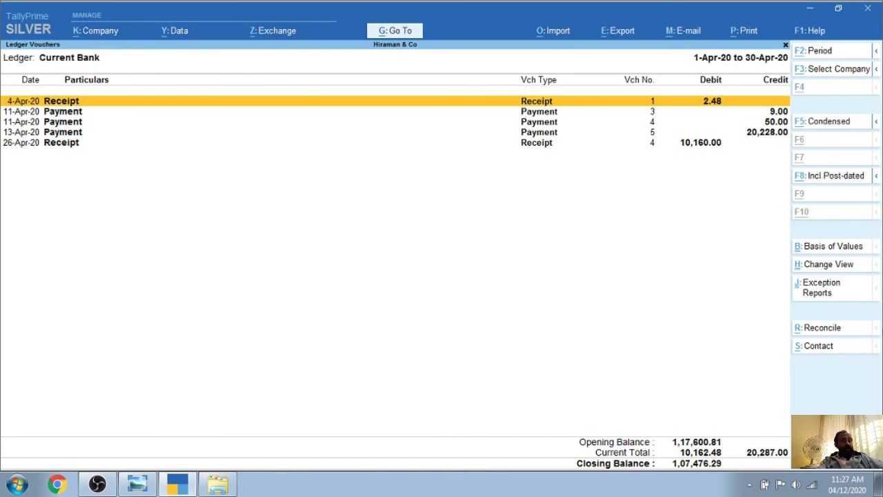
key(F2)
key(Return)
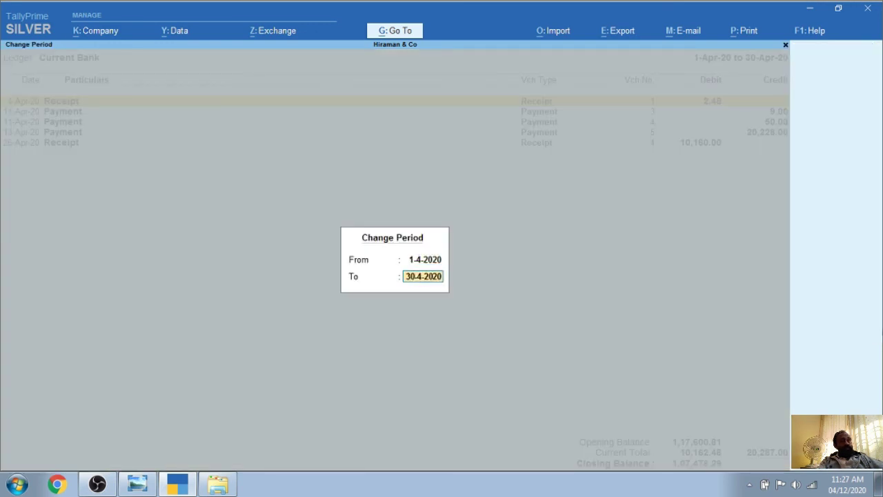
text(31.3)
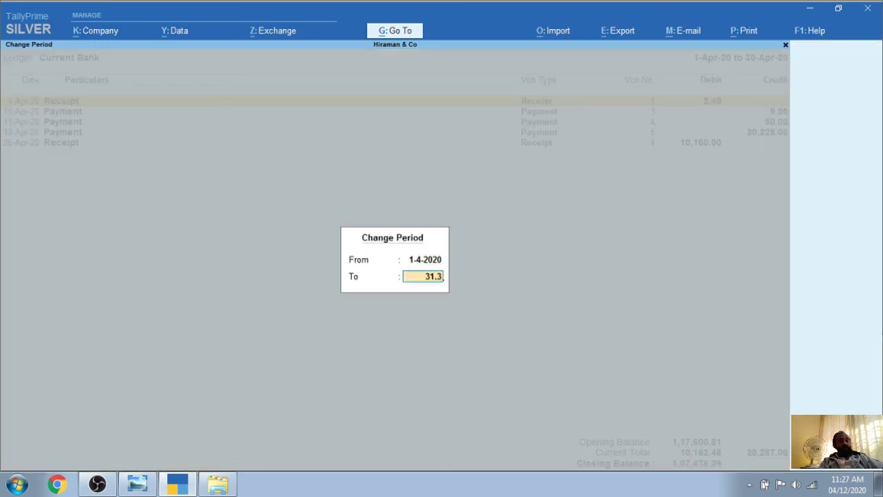
key(Return)
Open the 4-Apr-20 Receipt voucher of 2.48 for alteration
key(Down)
key(Down)
key(Down)
key(Down)
key(Down)
key(Down)
key(Down)
key(Down)
key(Down)
key(Down)
key(Down)
key(Down)
key(Down)
key(Down)
key(Down)
key(Down)
key(Down)
key(Down)
key(Down)
key(Down)
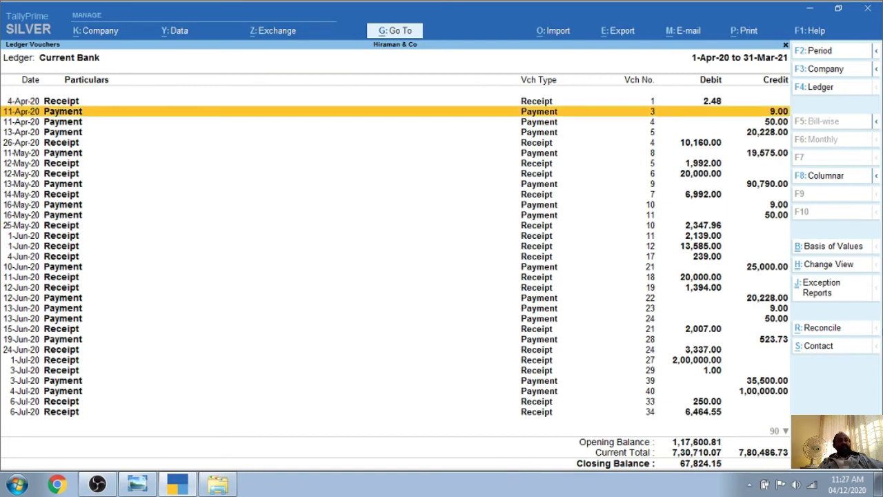
key(Down)
key(Down)
key(Down)
key(Down)
key(Down)
key(Down)
key(Down)
key(Down)
key(Down)
key(Down)
key(Down)
key(Down)
key(Down)
key(Down)
key(Down)
key(Down)
key(Down)
key(Down)
key(Down)
key(Down)
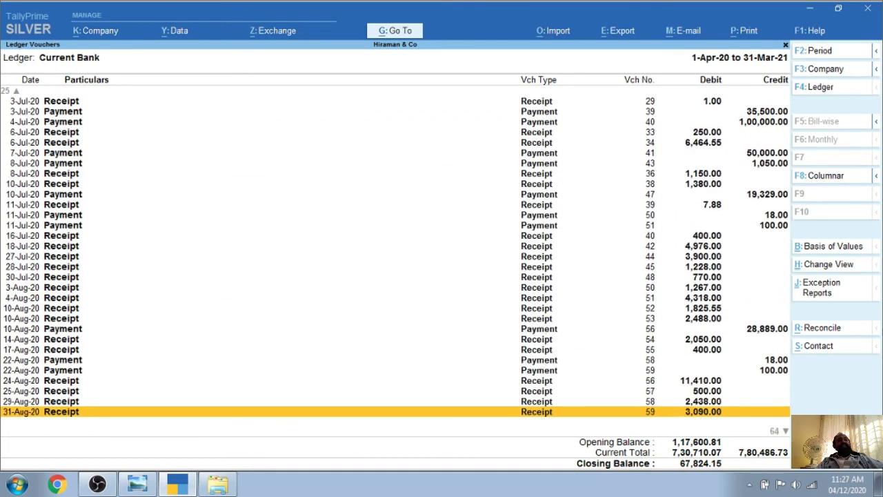
key(Up)
key(Up)
key(Up)
key(Up)
key(Up)
key(Up)
key(Up)
key(Up)
key(Up)
key(Up)
key(Up)
key(Up)
key(Up)
key(Up)
key(Up)
key(Up)
key(Up)
key(Up)
key(Up)
key(Up)
key(Up)
key(Up)
key(Up)
key(Up)
key(Up)
key(Up)
key(Up)
key(Up)
key(Up)
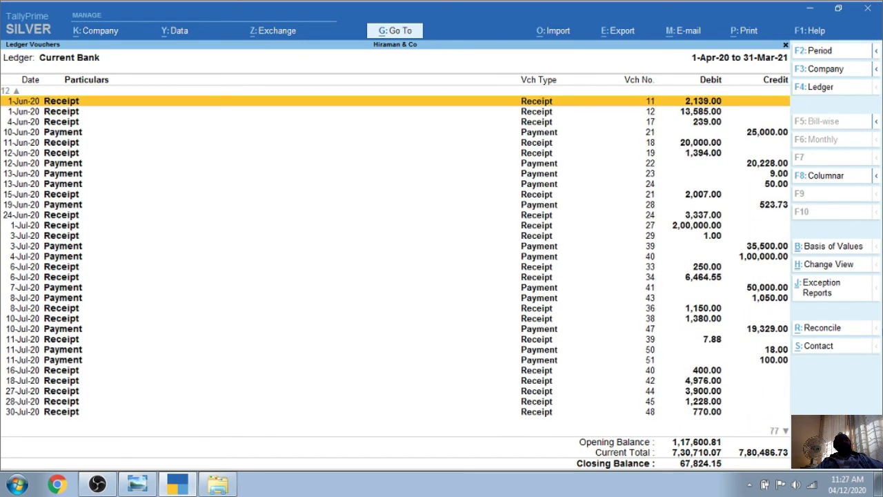
key(Up)
key(Up)
key(Up)
key(Up)
key(Up)
key(Up)
key(Down)
key(Up)
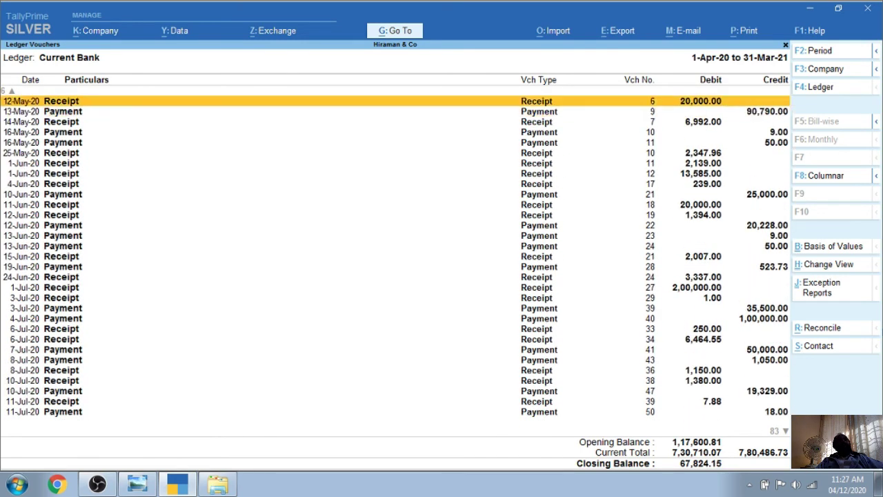
key(Up)
key(Up)
key(Up)
key(Up)
key(Up)
key(Up)
key(Up)
key(Down)
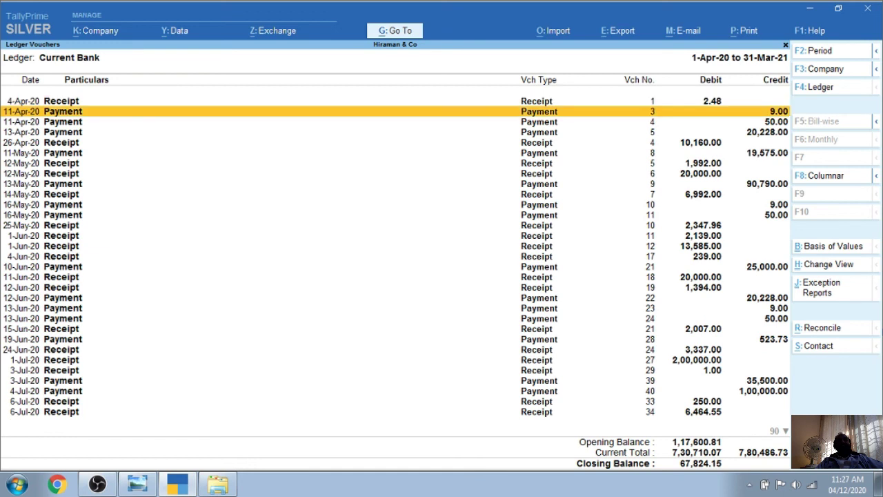
key(Up)
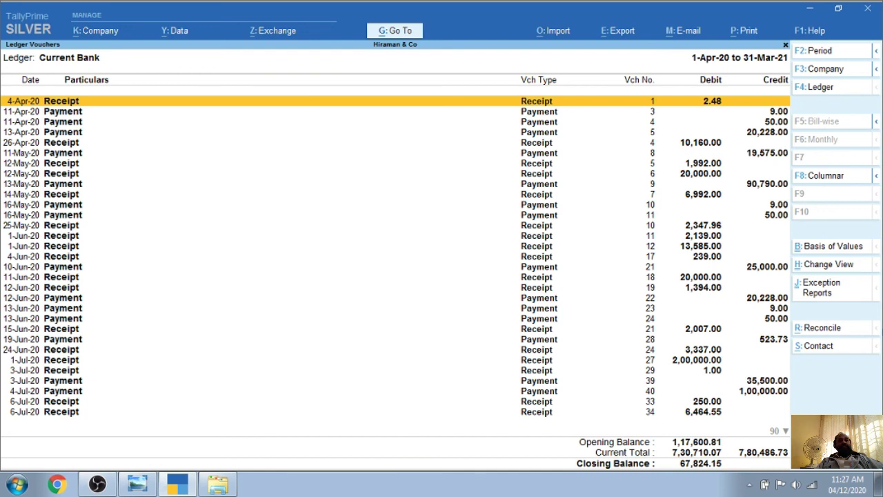
key(Return)
key(Return)
key(Return)
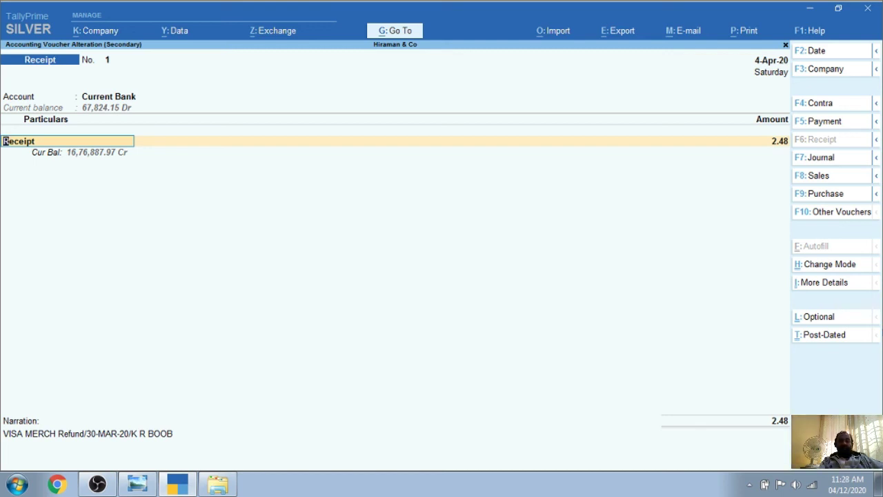
key(alt)
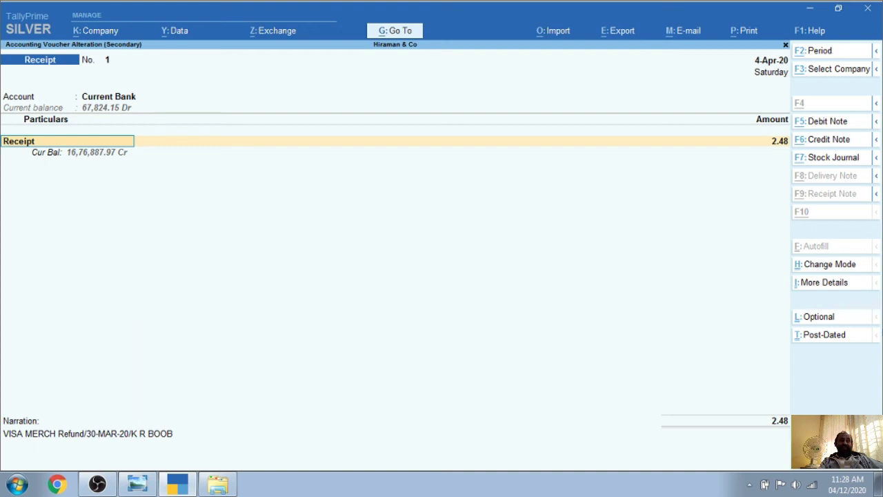
key(alt)
Start a ledger named Bank Charges under Capital Account, then abandon it
key(alt+c)
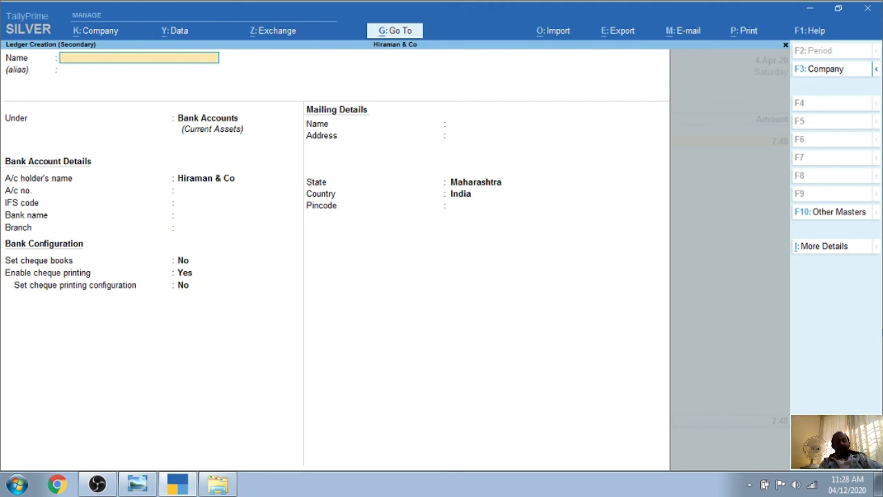
text(Bank Charges)
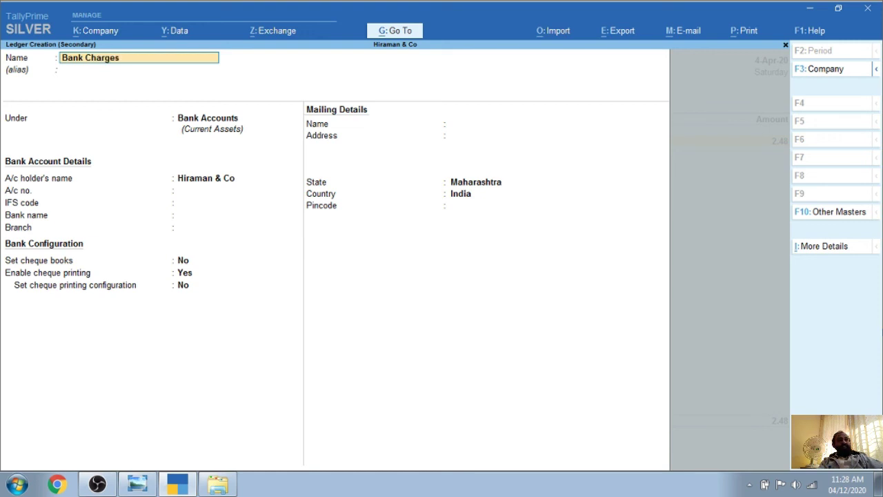
key(Return)
key(Return)
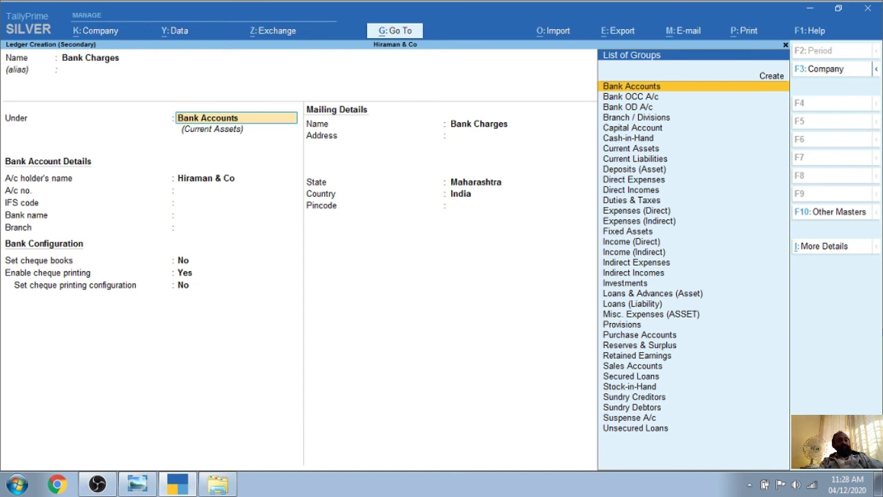
text(Cap)
key(Return)
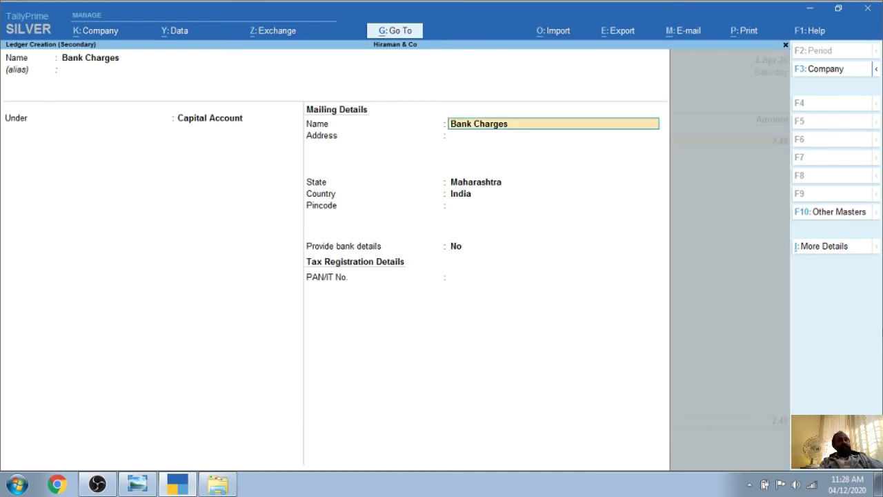
key(Escape)
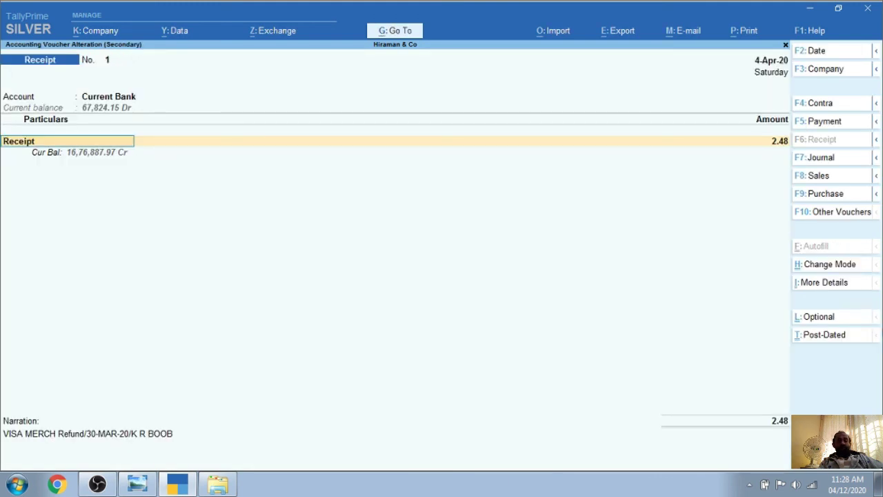
Create ledger Bank Charges C/A/C under Indirect Expenses, type Not Applicable, as the voucher's particular
key(ctrl)
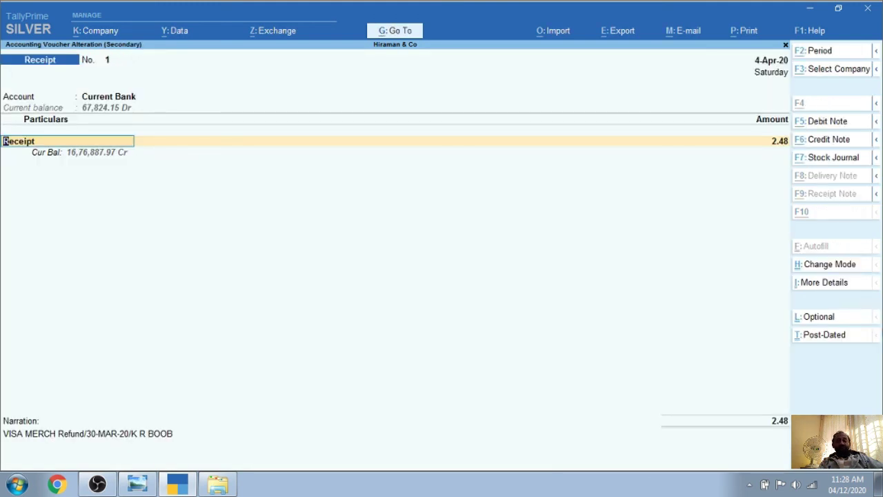
key(alt+c)
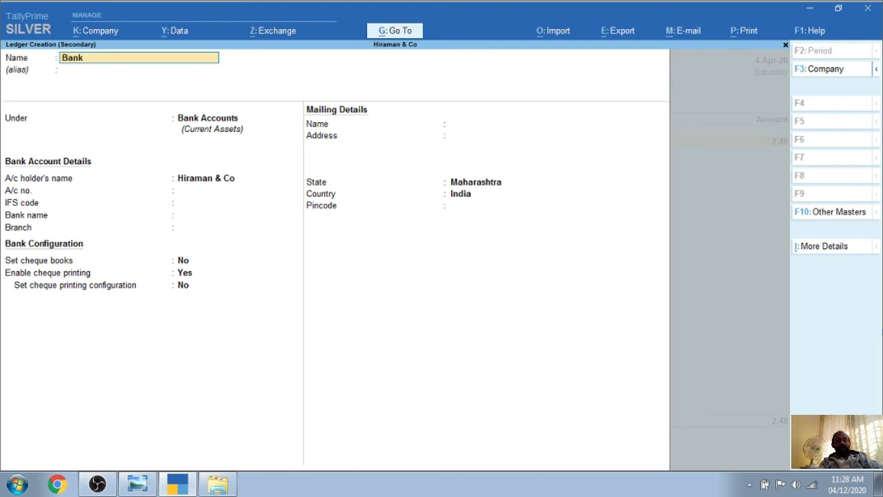
text(Bank Charges C/A/C)
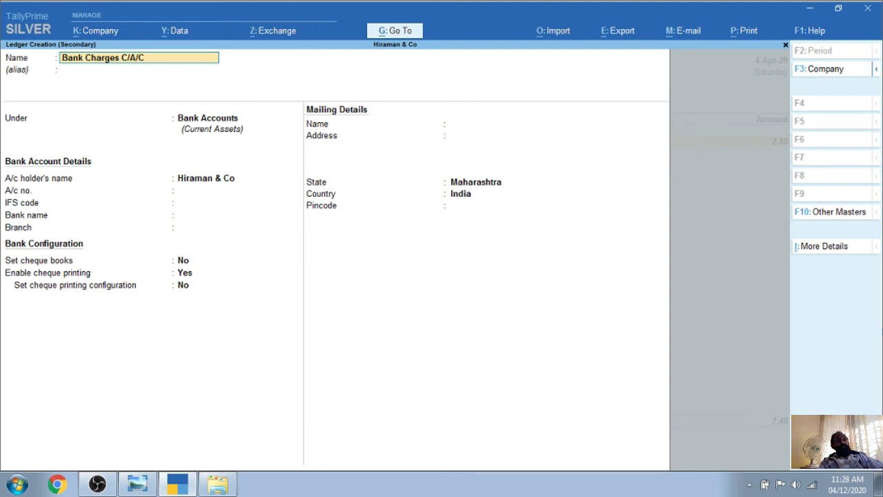
key(Return)
key(Return)
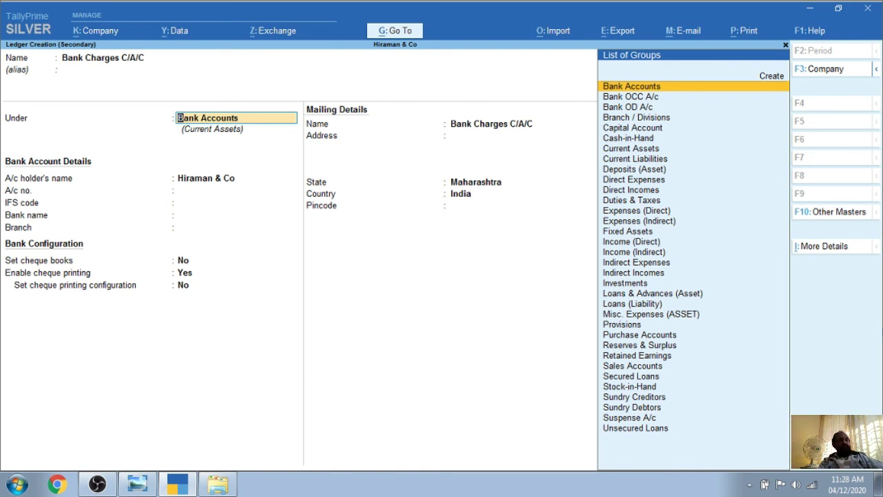
text(E)
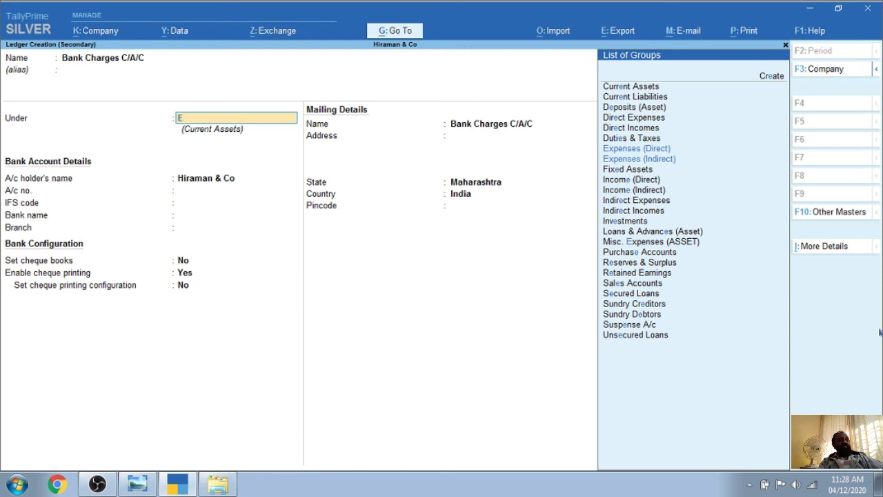
key(Down)
key(Down)
key(Return)
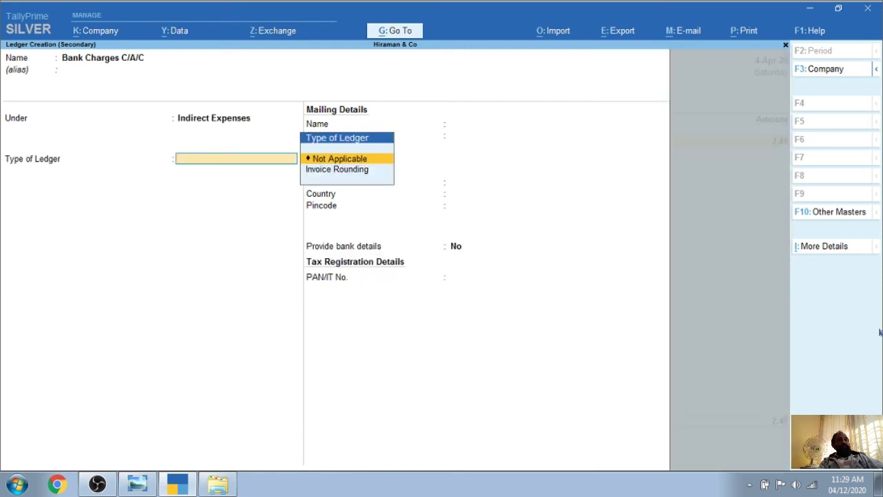
key(Return)
key(Return)
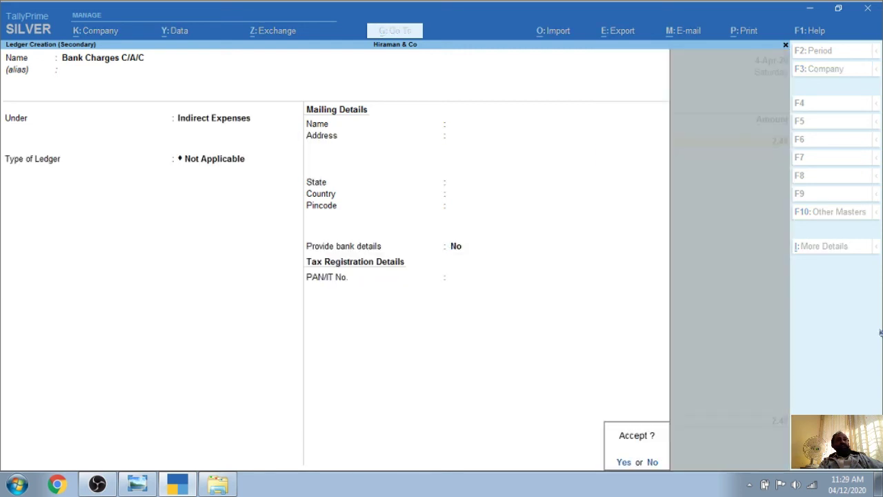
key(Return)
key(Return)
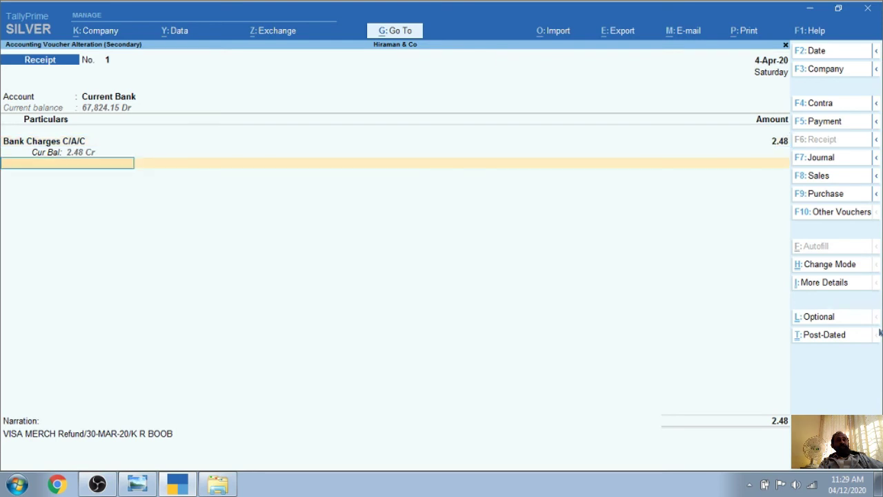
key(Return)
key(Return)
key(Return)
key(Return)
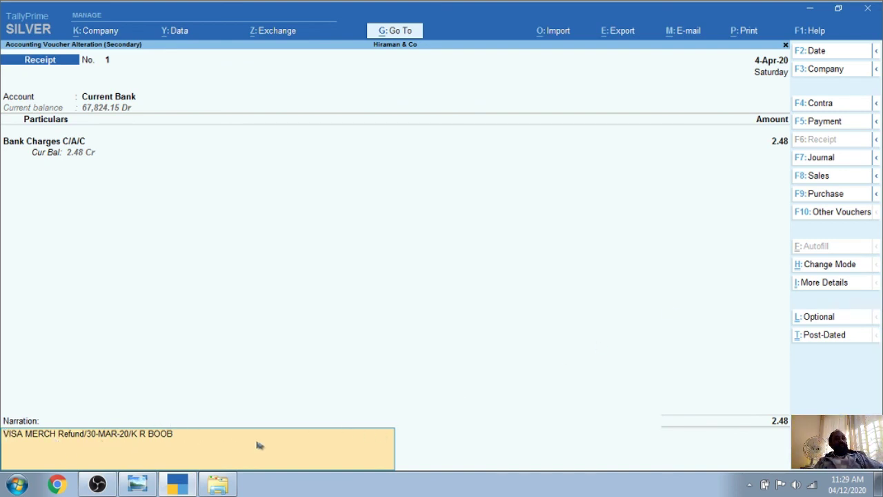
Accept the altered Receipt voucher with the 2.48 entry against Bank Charges C/A/C
key(Return)
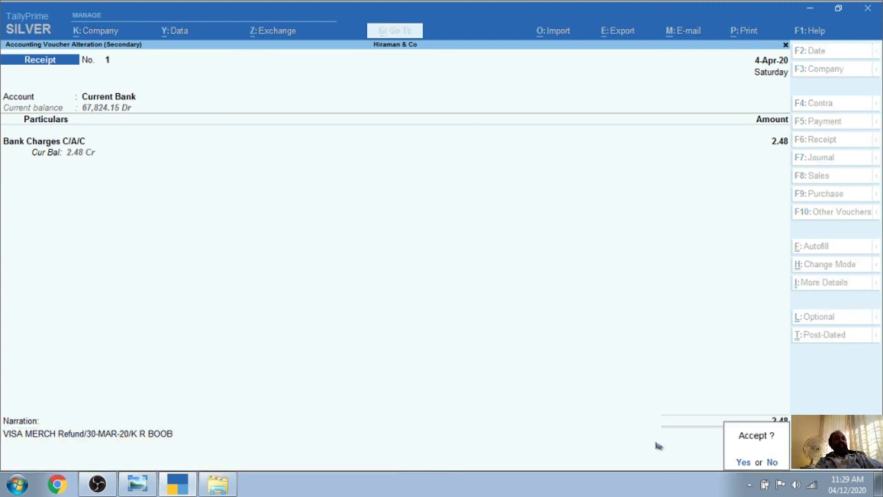
key(Return)
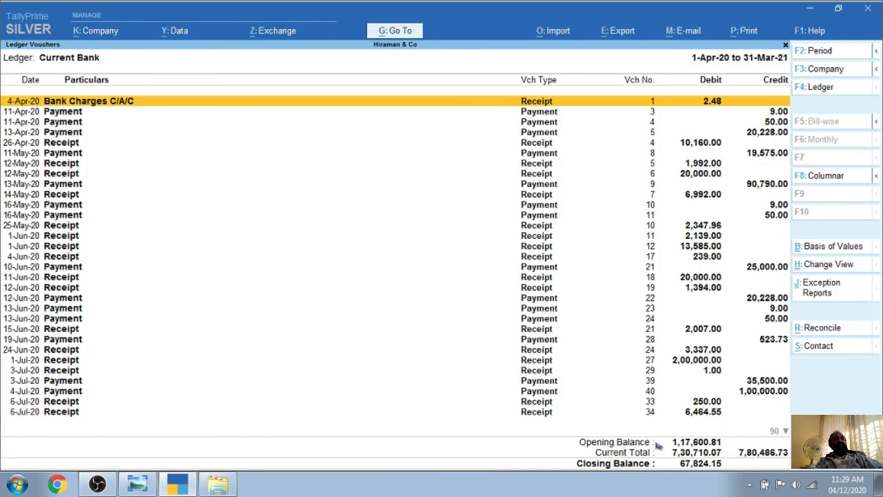
Step through the Current Bank ledger voucher entries, starting from the 11-Apr-20 payment
key(Down)
key(Up)
key(Down)
key(Down)
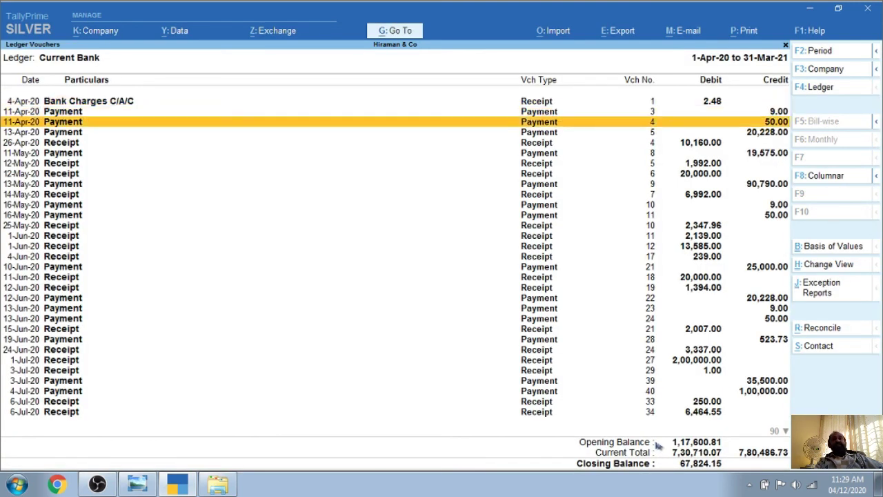
key(Down)
key(Up)
key(Up)
key(Up)
key(Down)
key(Down)
key(Down)
key(Down)
key(Down)
key(Down)
key(Down)
key(Down)
key(Down)
key(Down)
key(Down)
key(Down)
key(Down)
key(Down)
key(Down)
key(Down)
key(Down)
key(Down)
key(Down)
key(Down)
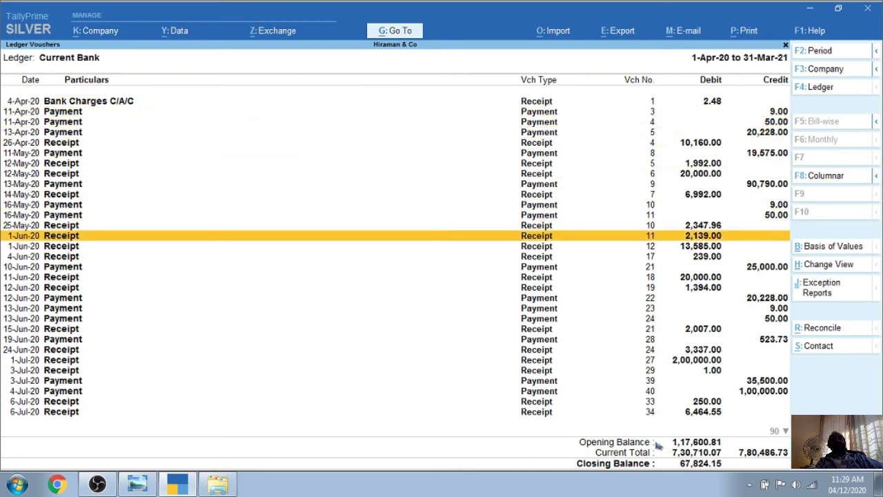
key(Up)
key(Up)
key(Up)
key(Up)
key(Up)
key(Up)
key(Up)
key(Up)
key(Up)
key(Up)
key(Up)
key(Up)
key(Up)
key(Up)
key(Up)
key(Up)
key(Up)
key(Up)
key(Up)
key(Up)
key(Up)
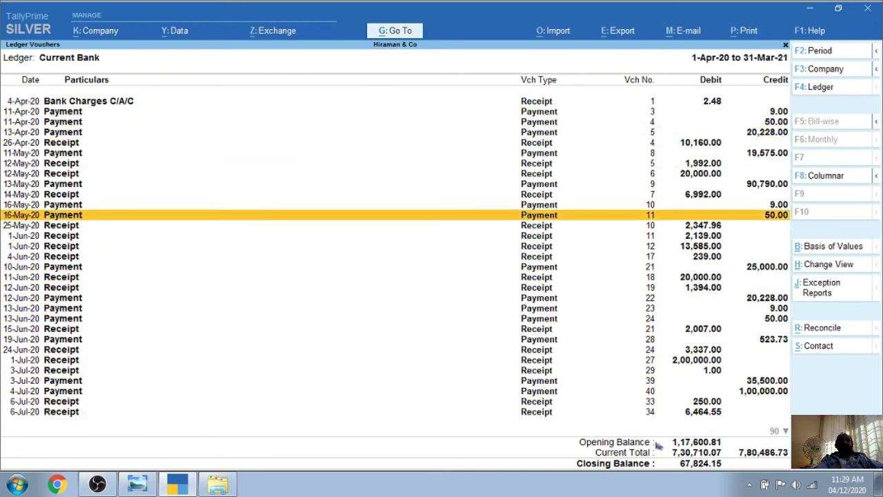
key(Up)
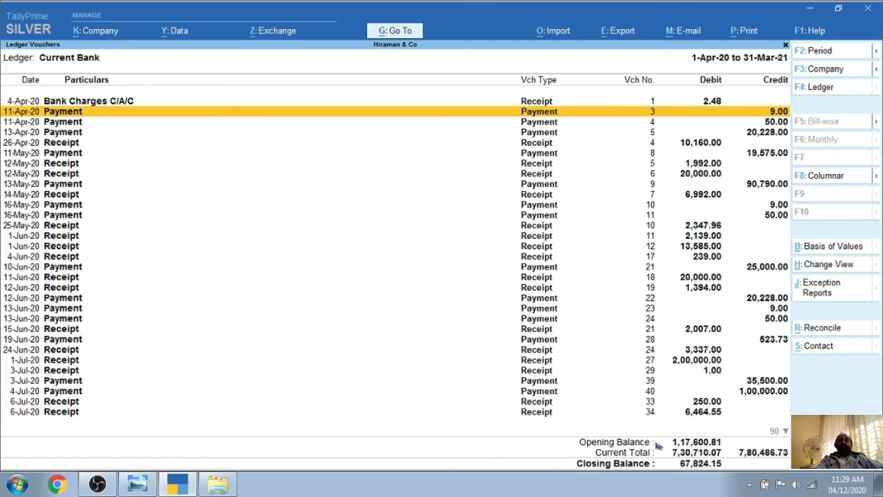
From the monthly summary, inspect July's receipt No. 27 of 1-Jul-20 without changing it
key(Escape)
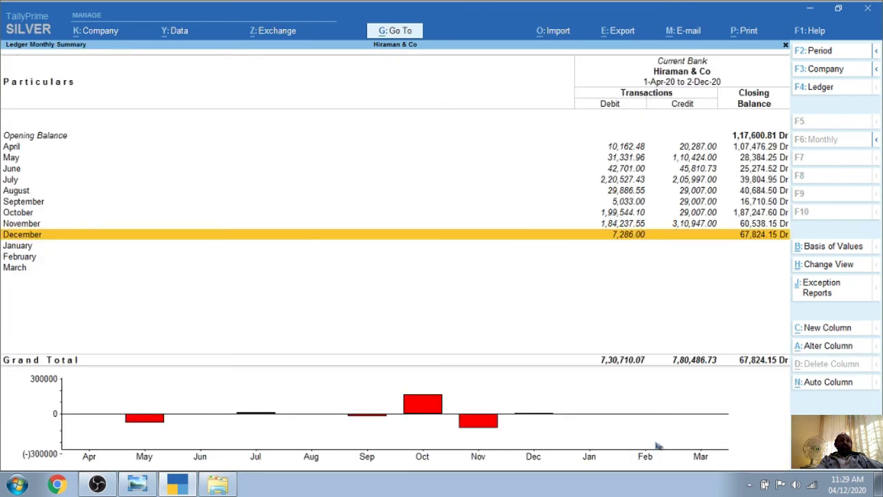
key(Up)
key(Up)
key(Up)
key(Up)
key(Up)
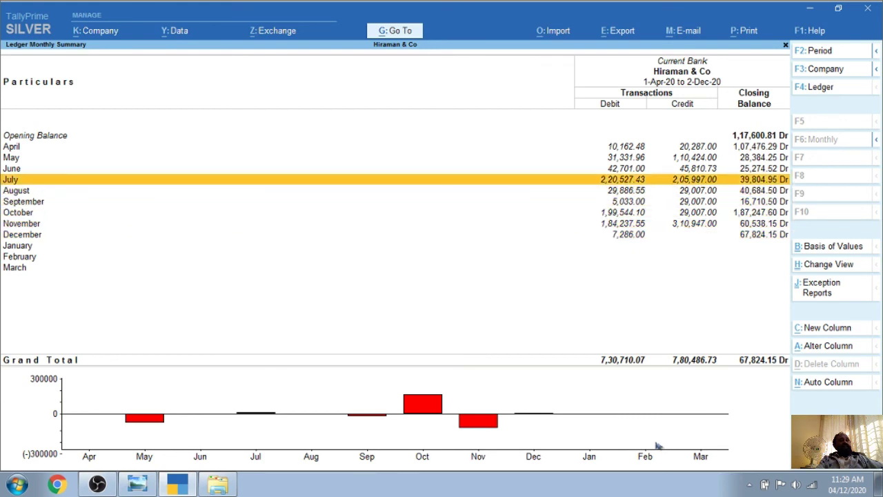
key(Return)
key(Down)
key(Down)
key(Down)
key(Down)
key(Up)
key(Up)
key(Up)
key(Up)
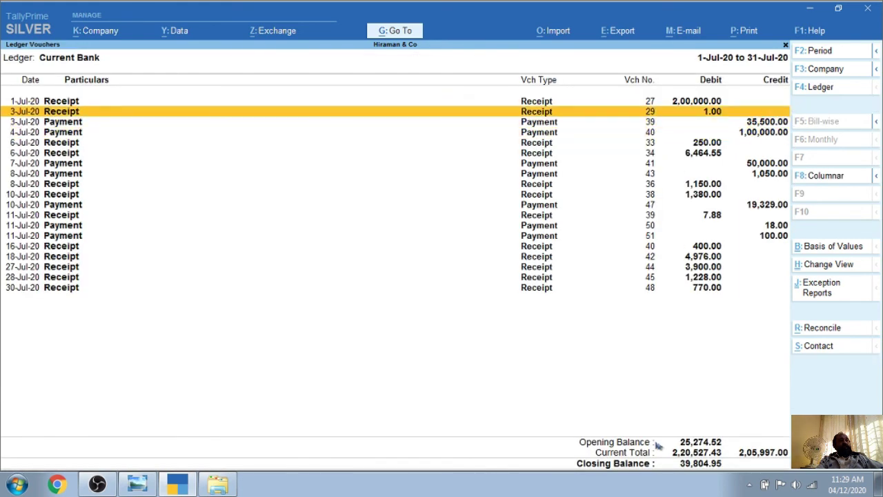
key(Return)
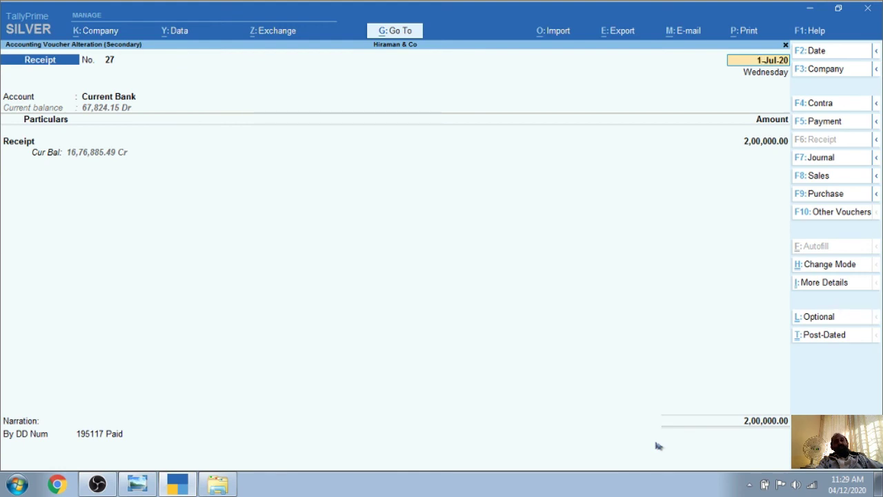
key(Return)
key(Return)
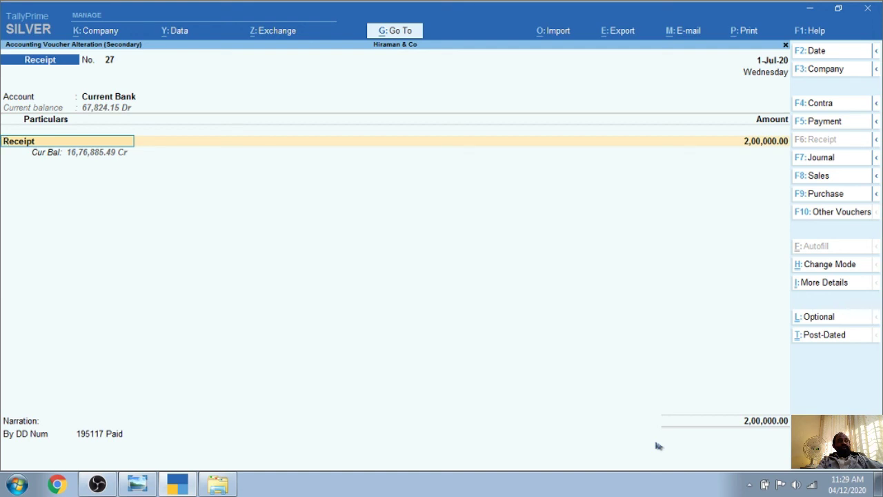
key(BackSpace)
key(Escape)
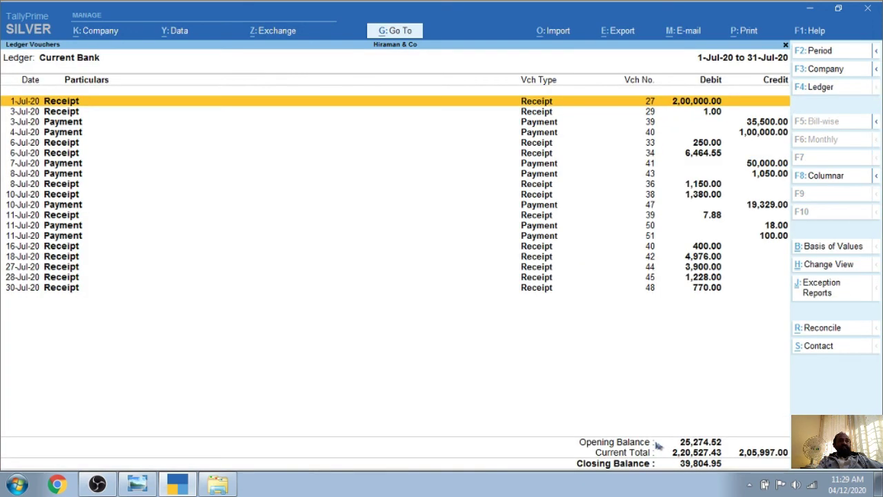
key(Escape)
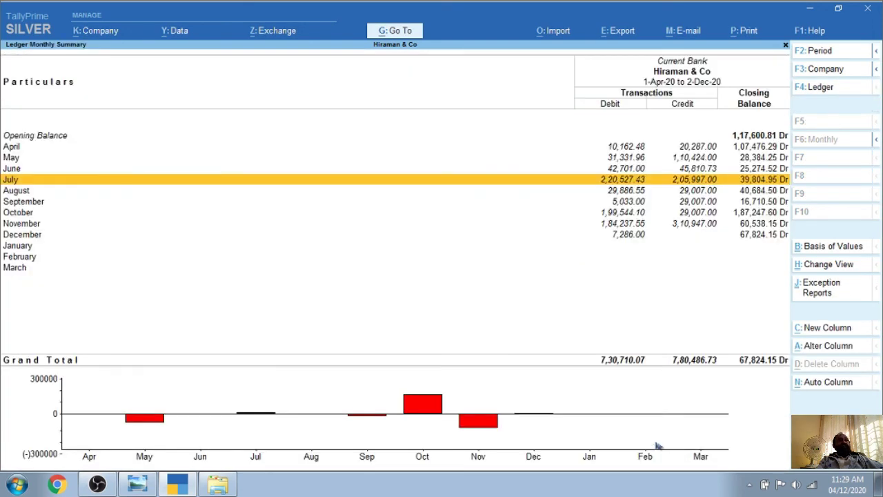
Review November's payment No. 75 of 23-Nov-20 for 1,48,940.00, quitting it unchanged
key(Return)
key(Escape)
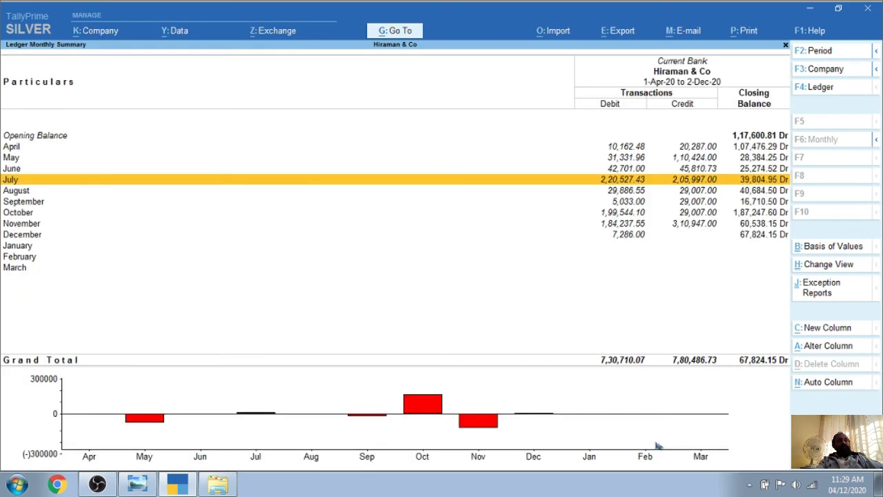
key(Down)
key(Down)
key(Down)
key(Down)
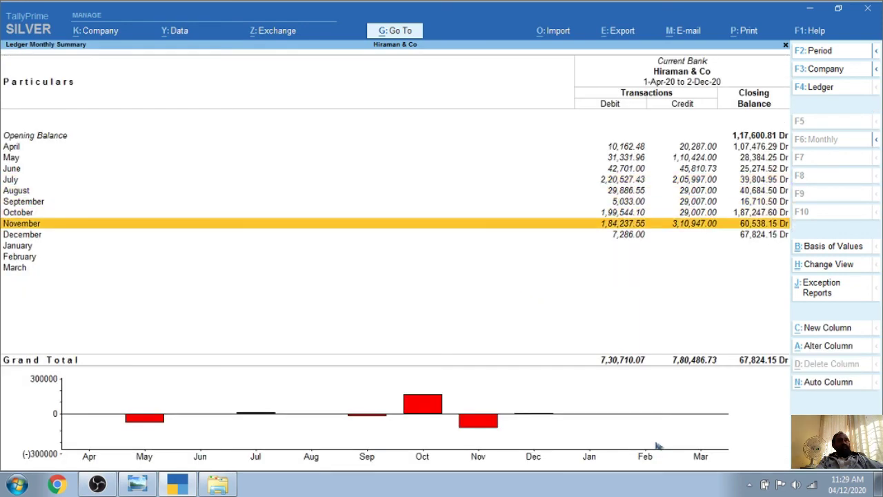
key(Return)
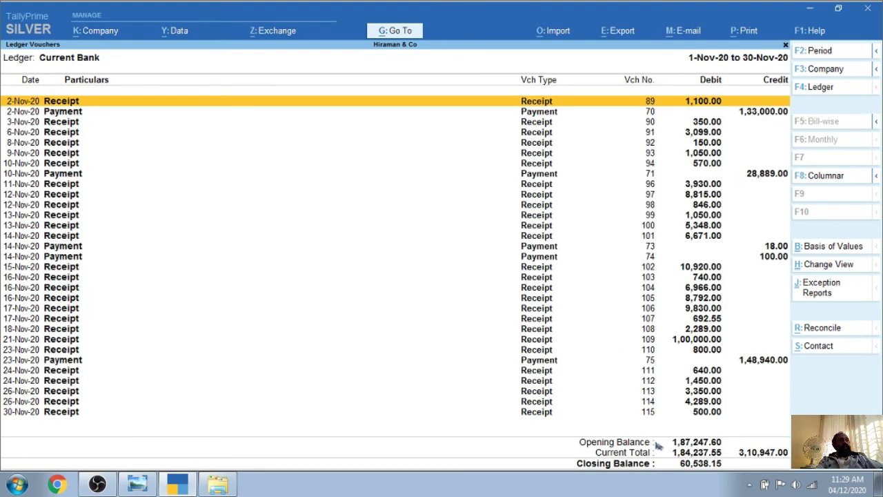
key(Down)
key(Down)
key(Down)
key(Down)
key(Down)
key(Down)
key(Down)
key(Down)
key(Down)
key(Down)
key(Down)
key(Down)
key(Down)
key(Down)
key(Down)
key(Down)
key(Down)
key(Down)
key(Down)
key(Down)
key(Down)
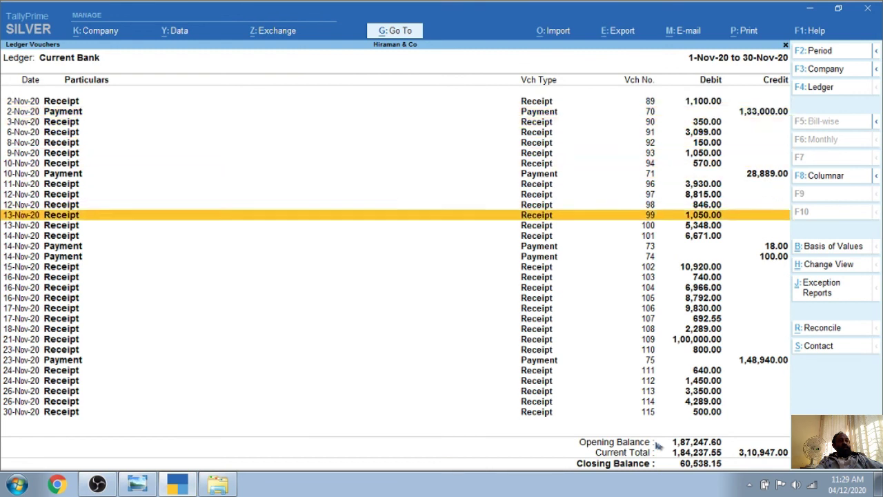
key(Return)
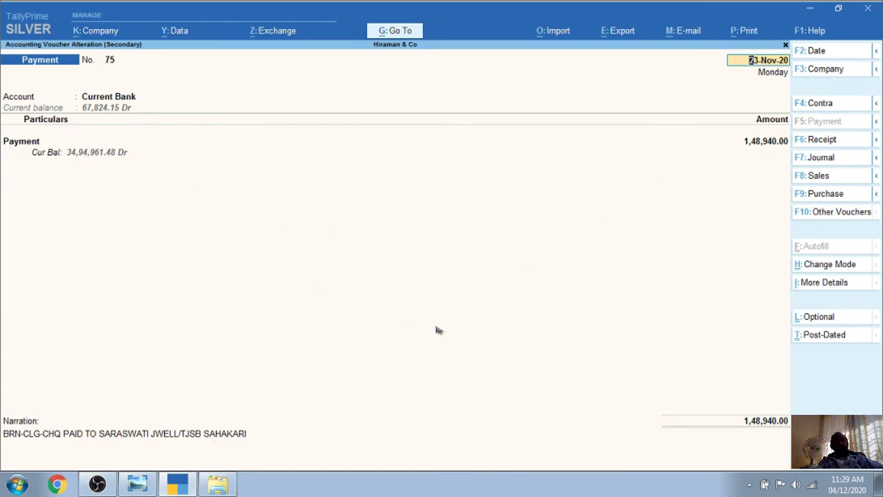
key(BackSpace)
key(Escape)
key(y)
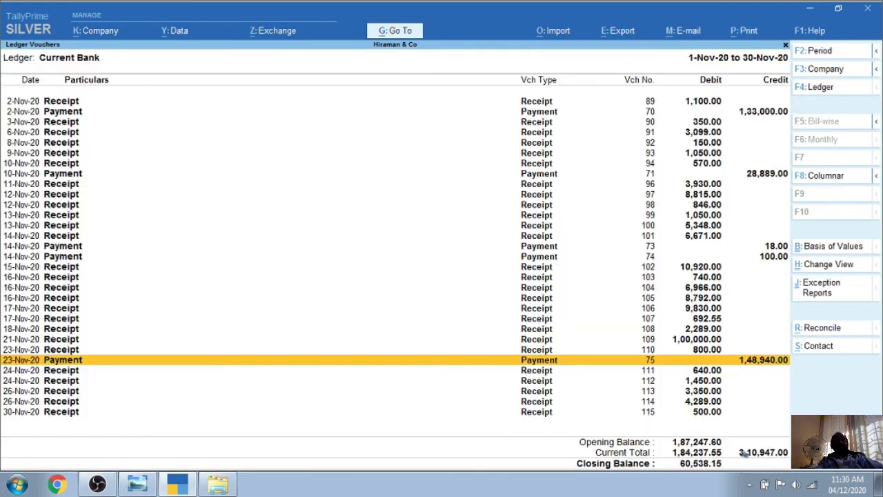
key(Escape)
key(Escape)
key(Escape)
key(Escape)
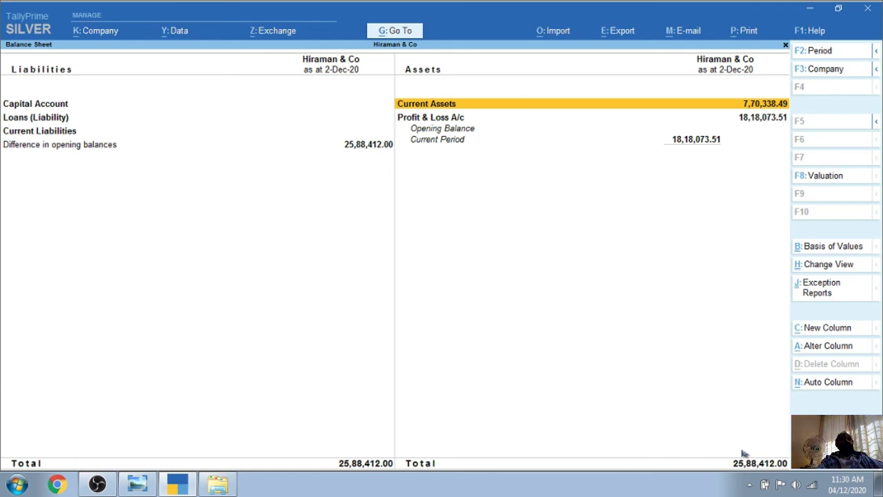
Return from the Balance Sheet to Gateway of Tally, declining the first quit prompt
key(Escape)
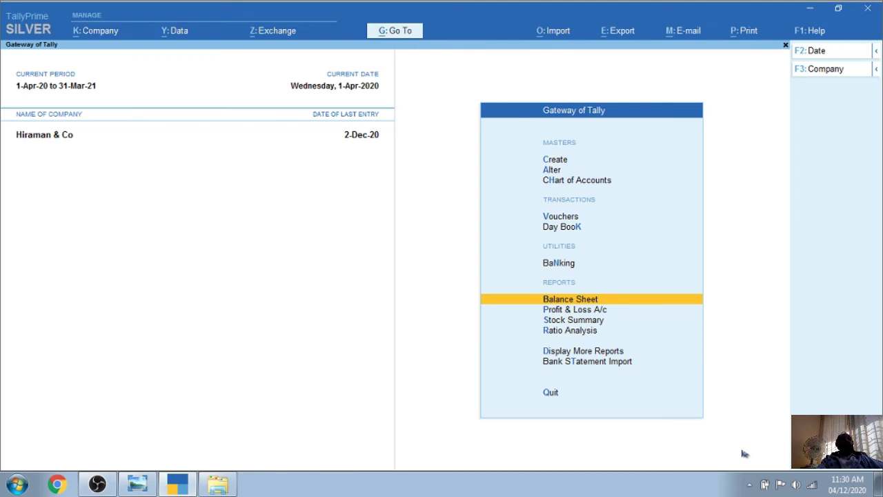
key(Escape)
key(n)
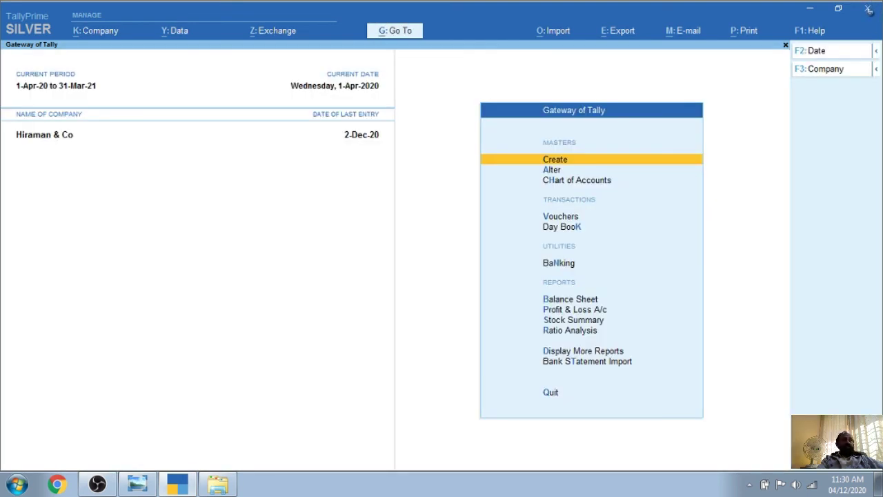
Quit TallyPrime with the window close button and close the leftover Explorer window
click(868, 9)
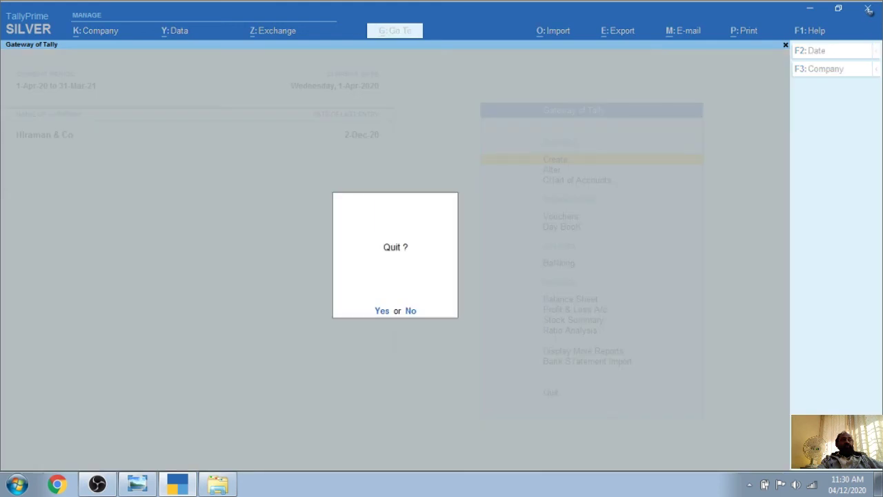
click(380, 311)
click(872, 6)
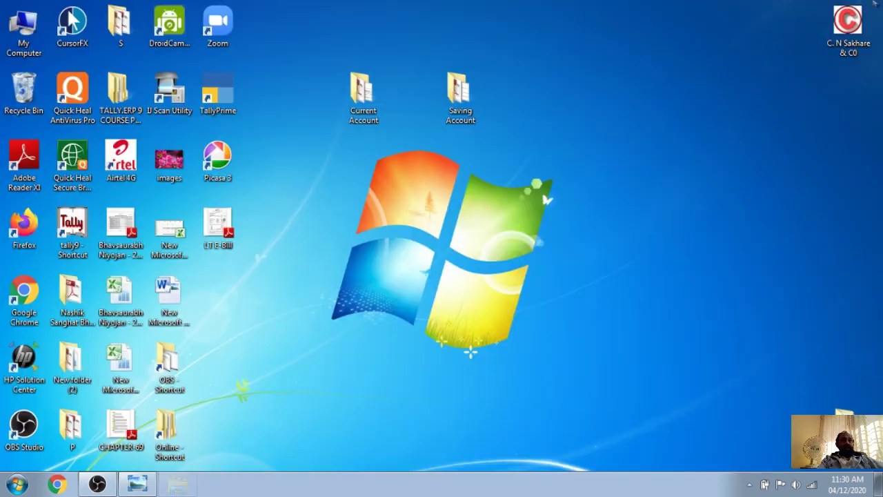
Place the Current Account folder beside Zoom and Saving Account beside TallyPrime, then restore Windows Photo Viewer
drag(364, 96, 279, 36)
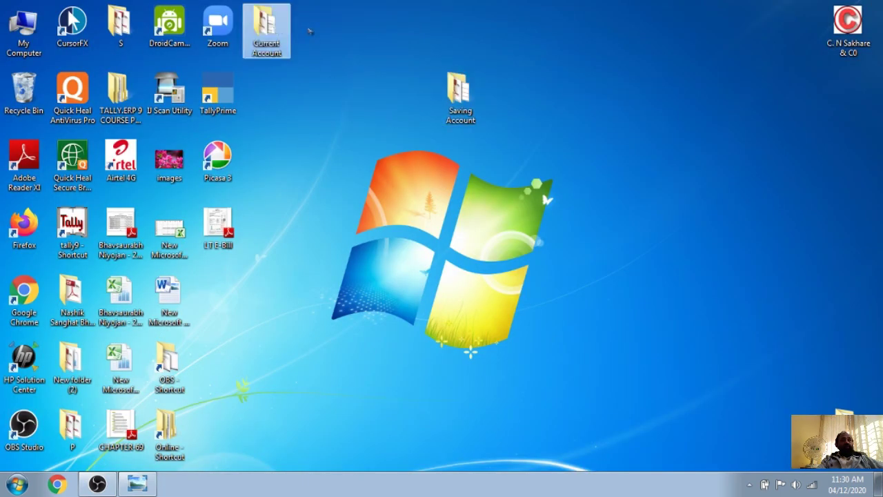
drag(460, 97, 276, 103)
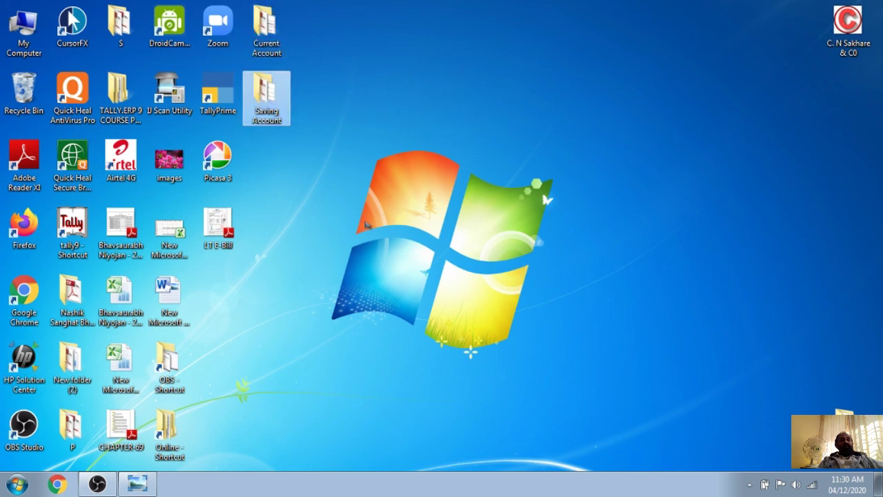
click(138, 483)
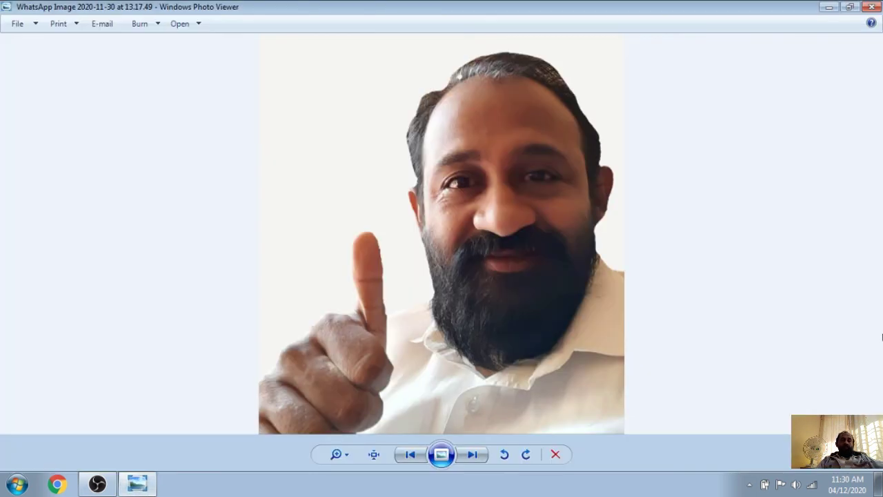